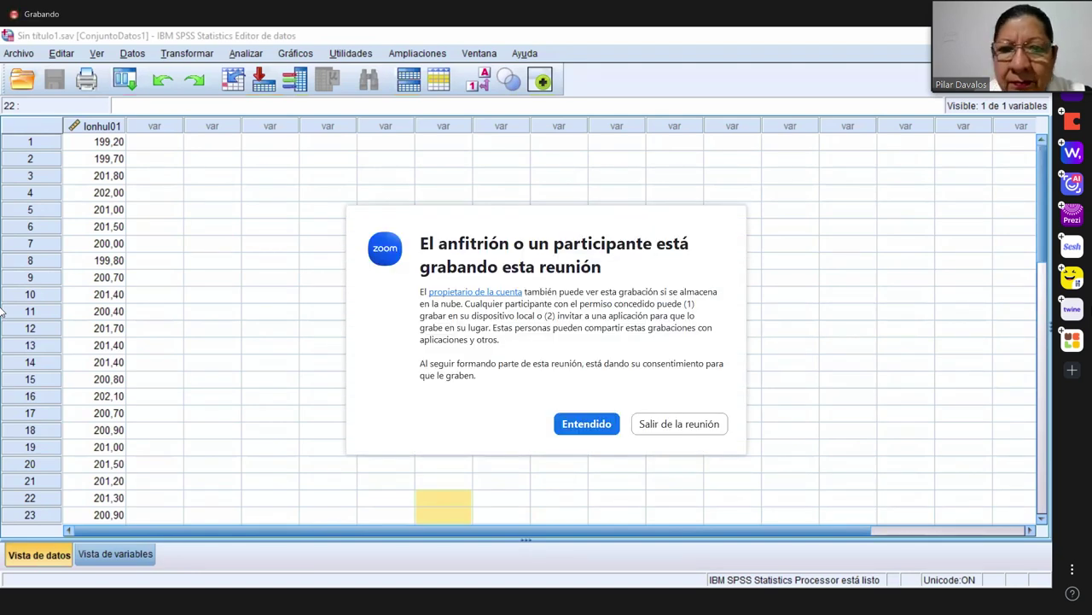
- Dismiss the meeting recording notice and define a second variable named color01 below lonhul01
click(574, 420)
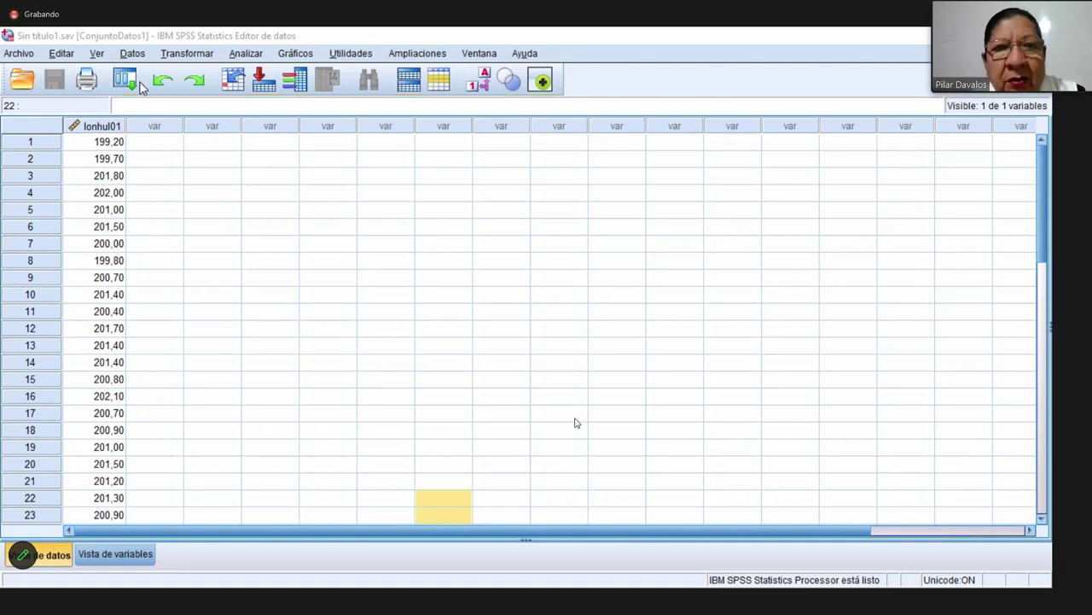
click(135, 555)
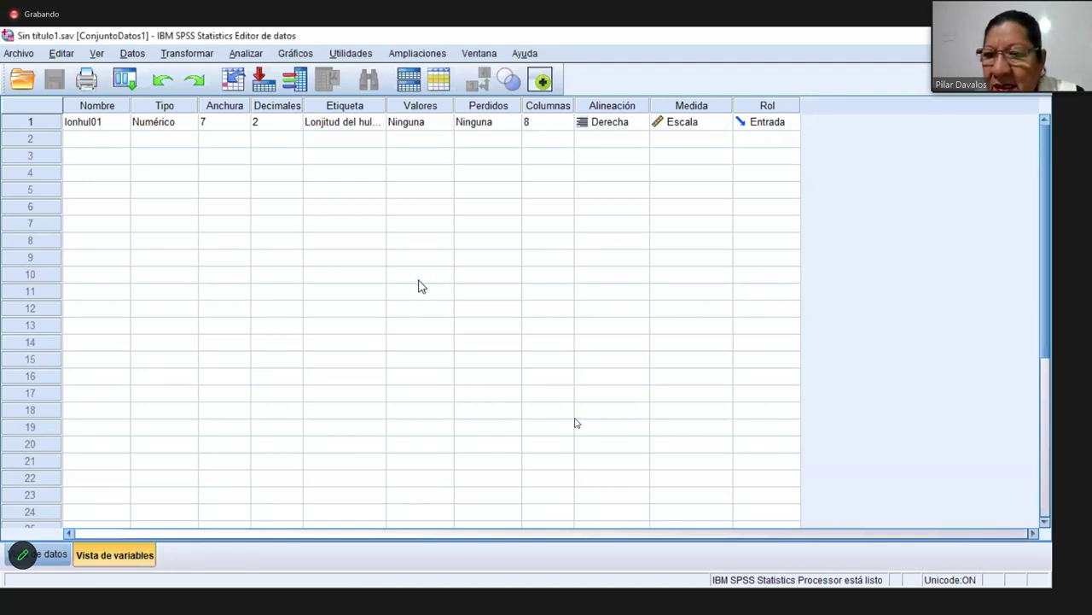
click(107, 140)
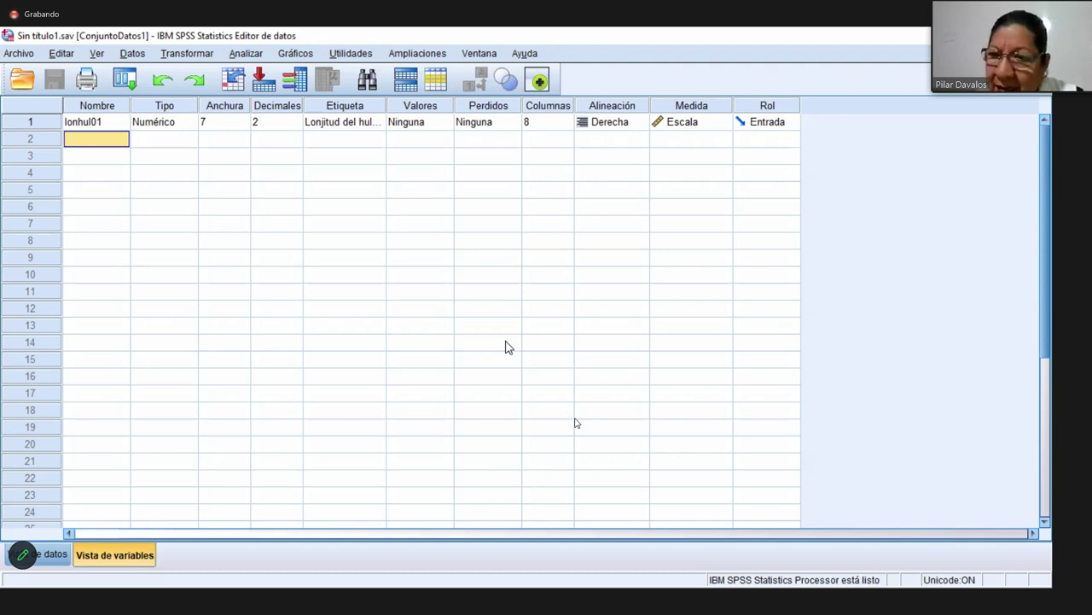
text(colo)
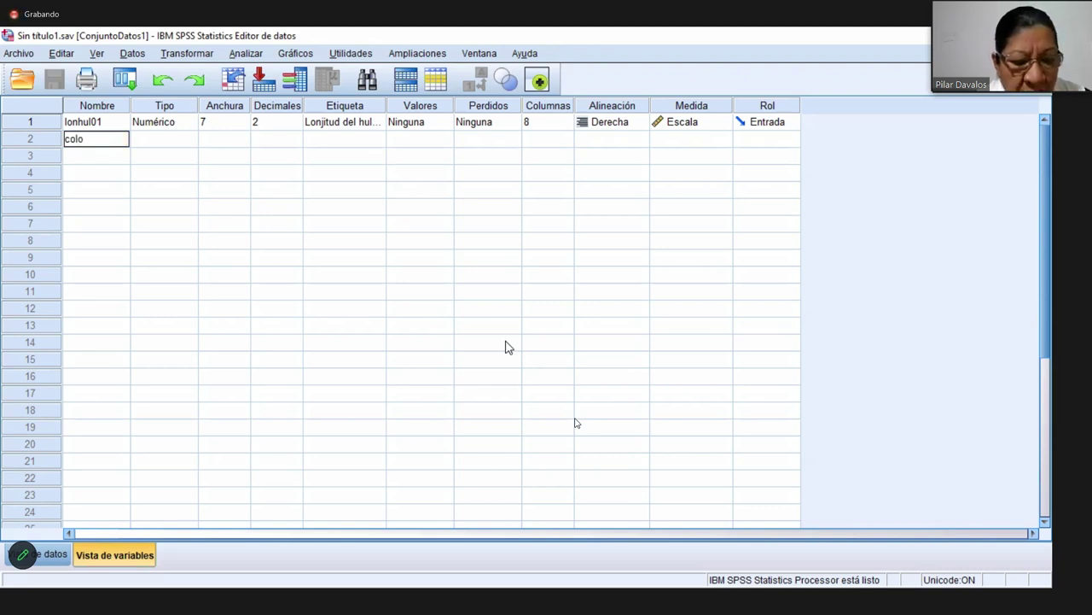
text(r01)
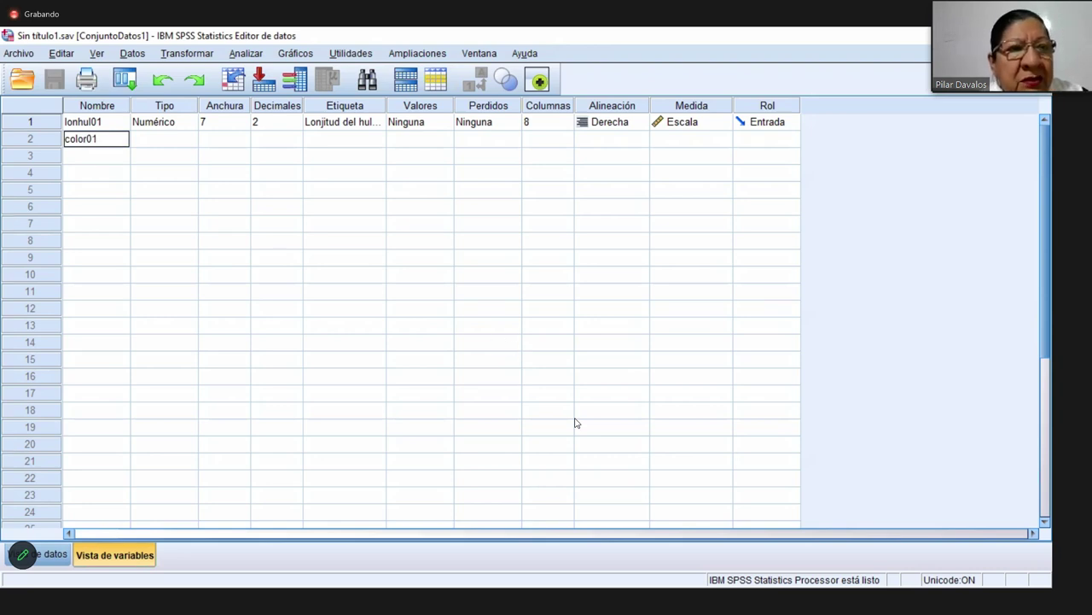
key(Return)
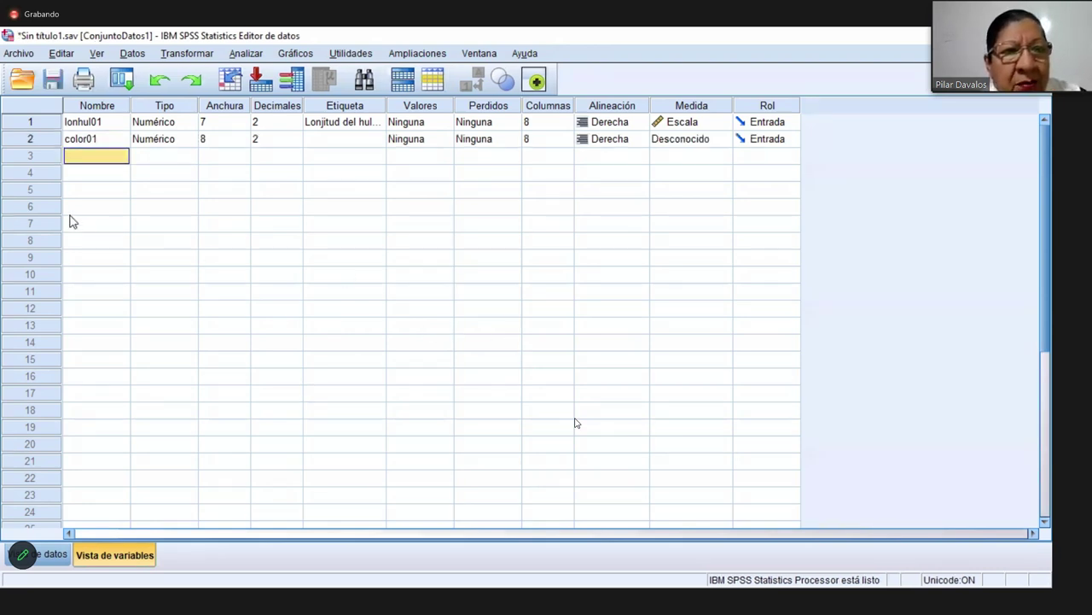
- Confirm Numérico as the variable type of color01
click(182, 144)
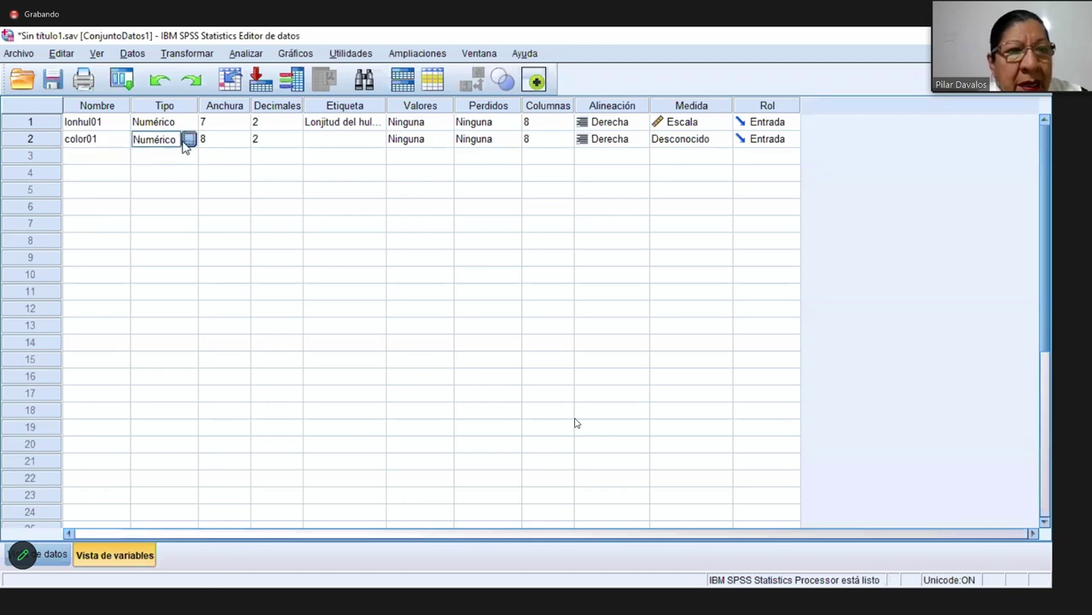
click(188, 141)
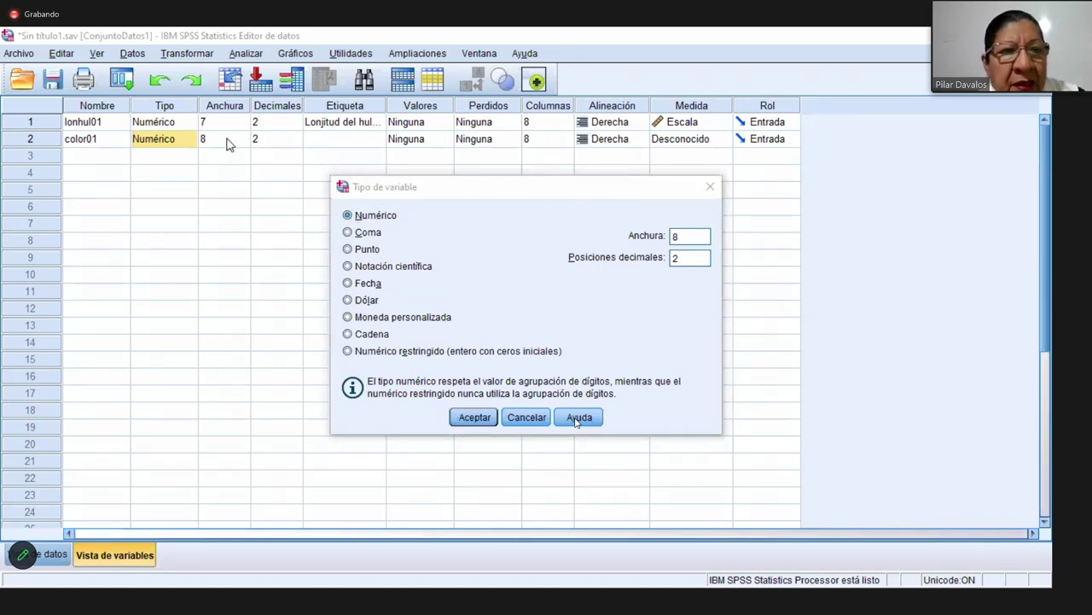
click(478, 418)
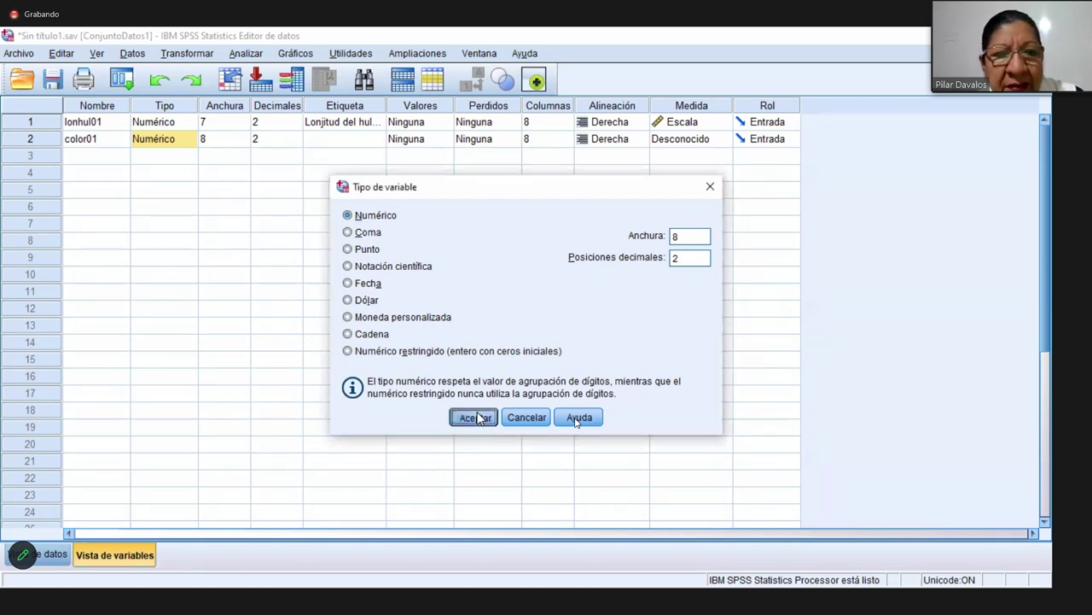
- Set the width of color01 to 3 and its number of decimals to 0
click(220, 143)
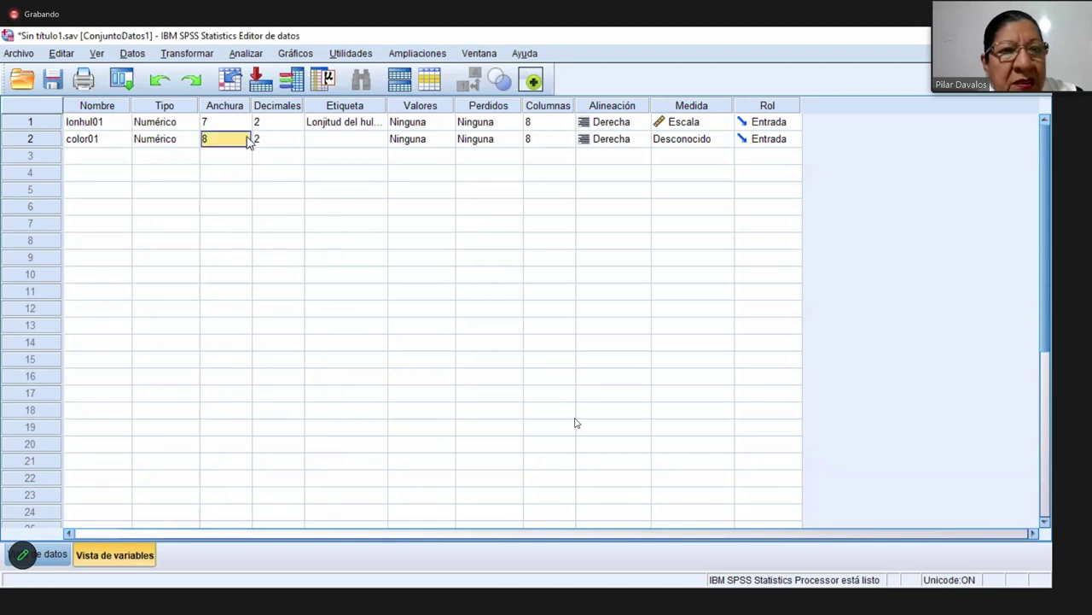
text(1)
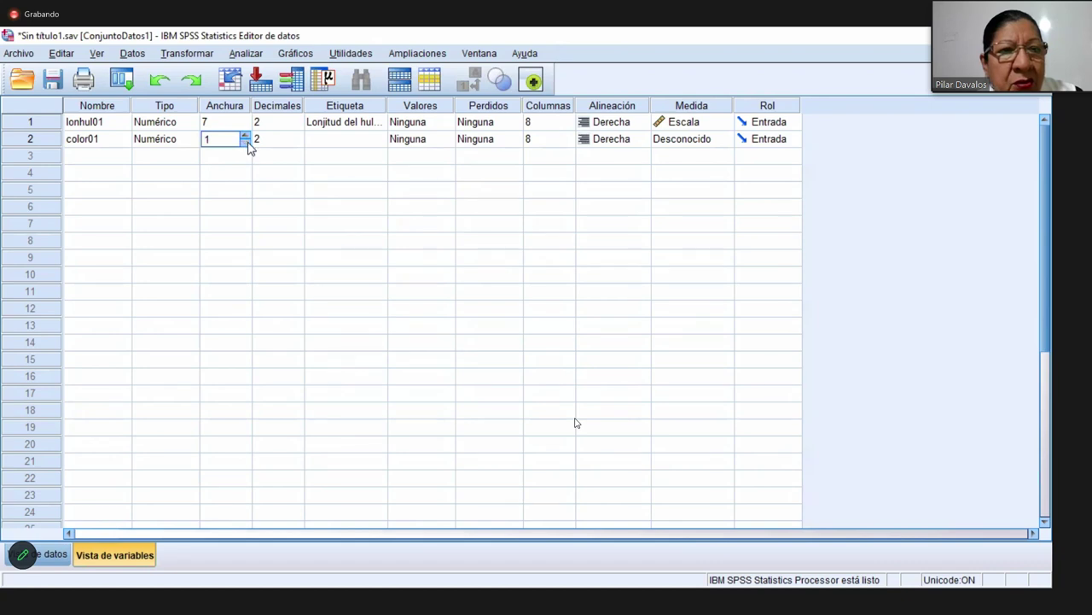
click(245, 135)
click(246, 136)
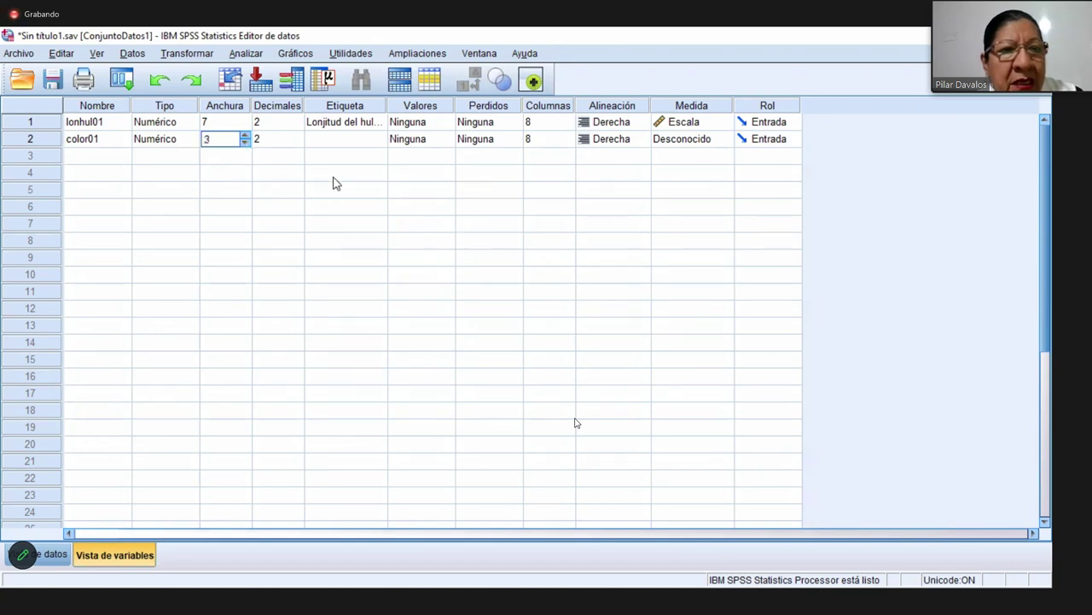
click(279, 139)
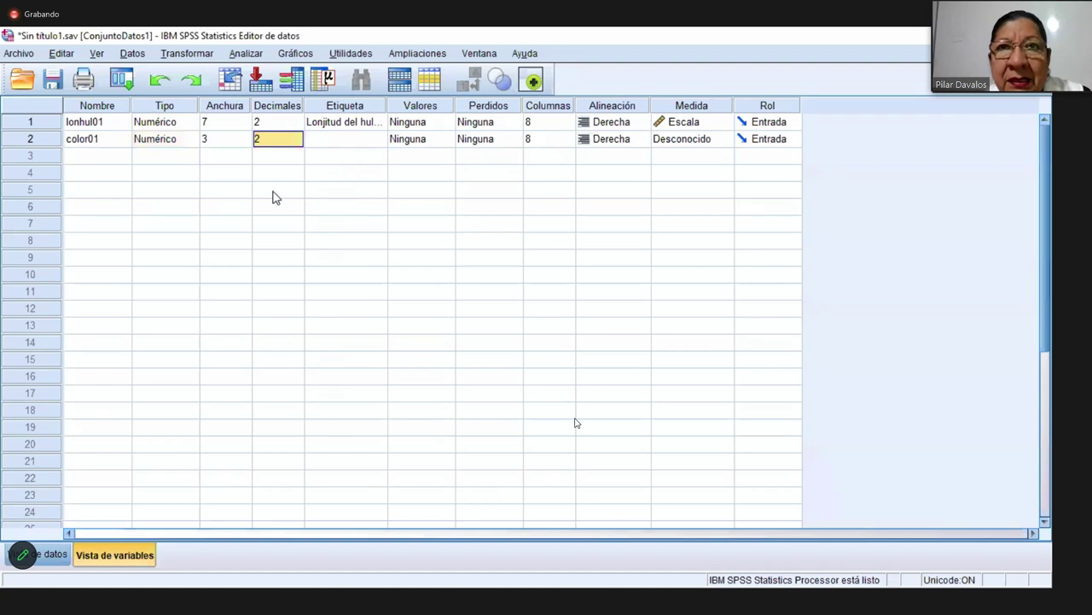
click(277, 140)
click(298, 142)
click(298, 142)
click(330, 226)
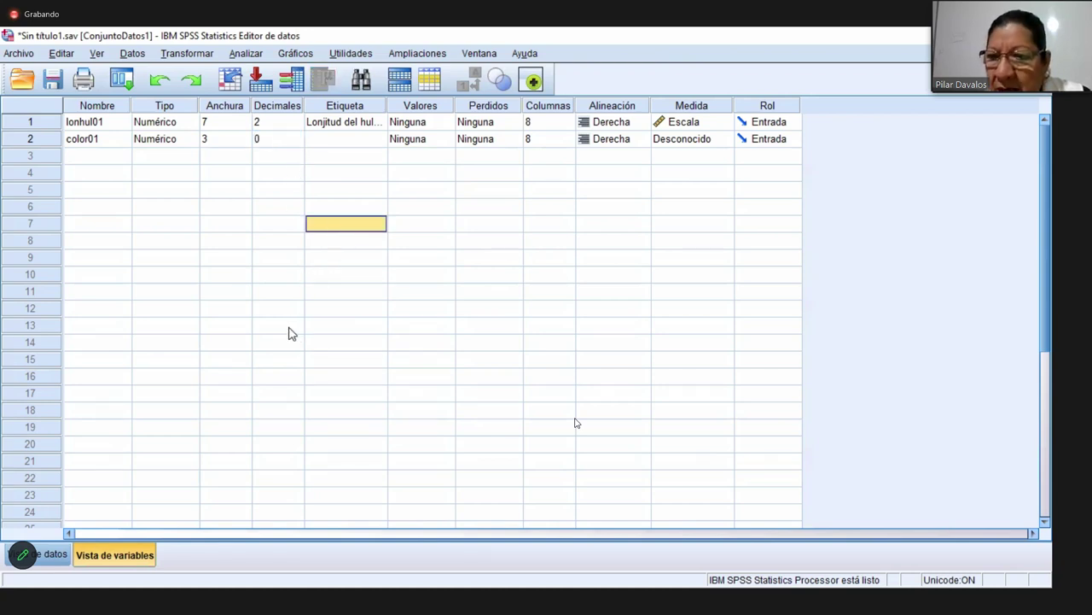
- Give color01 the variable label "Color del hule"
click(339, 142)
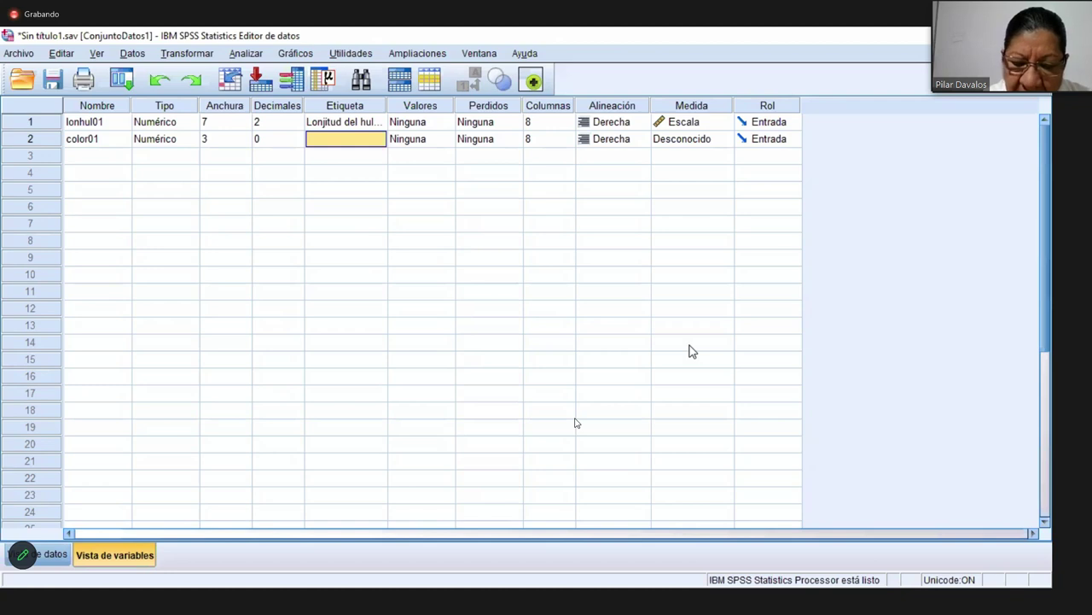
text(Color del hule)
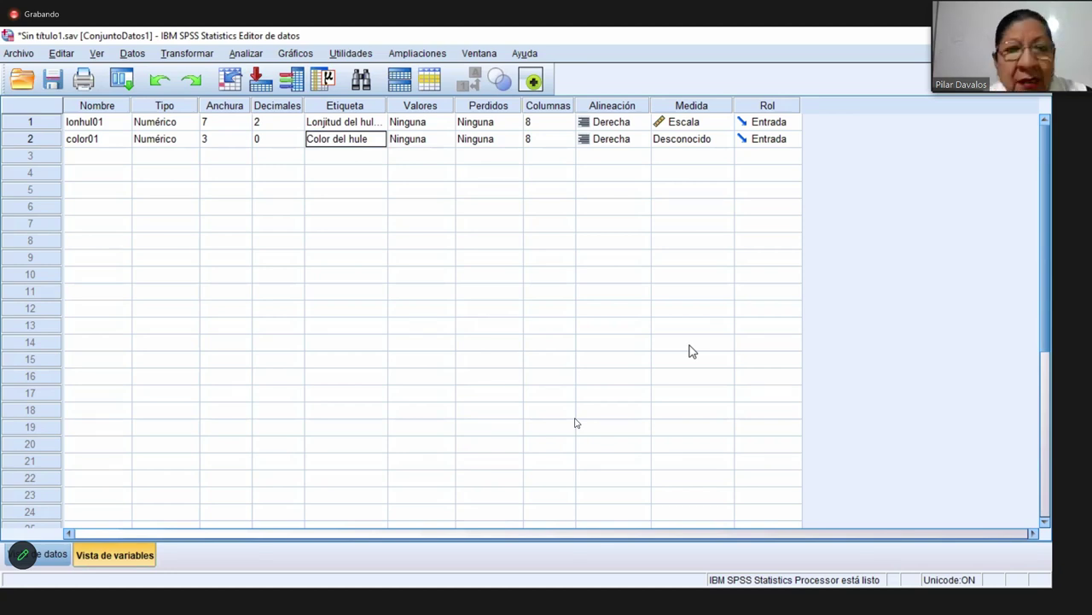
key(Tab)
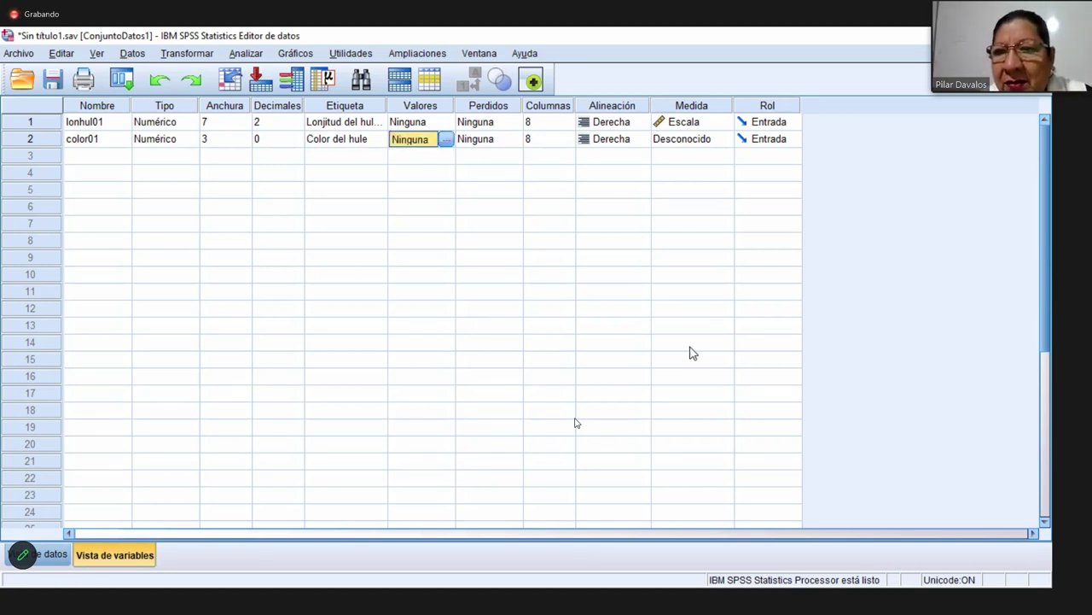
- Add a value label to color01 that defines 1 as "blanco"
click(445, 139)
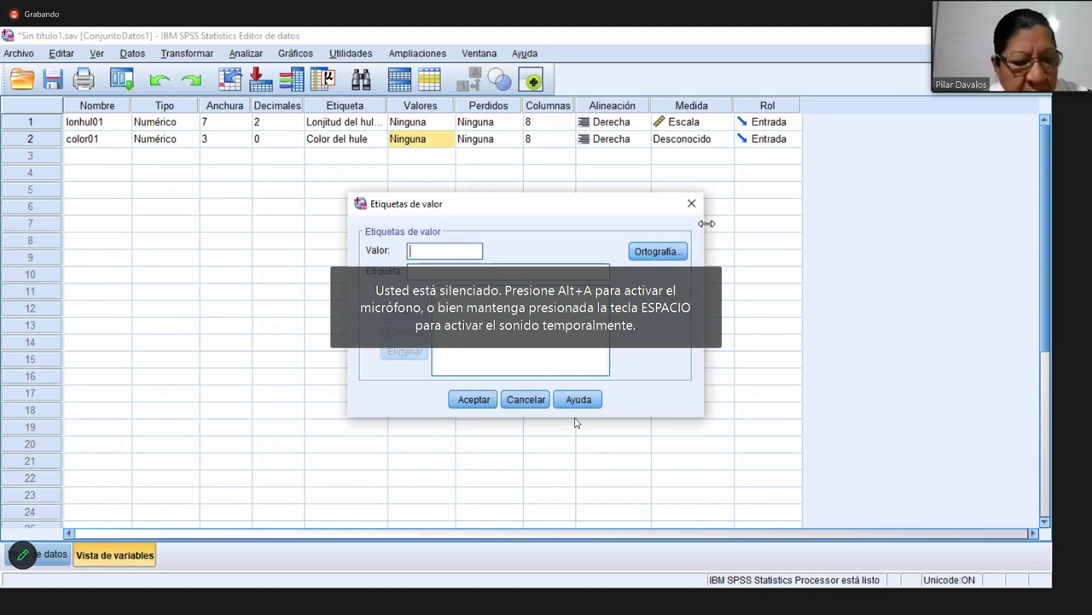
text(1)
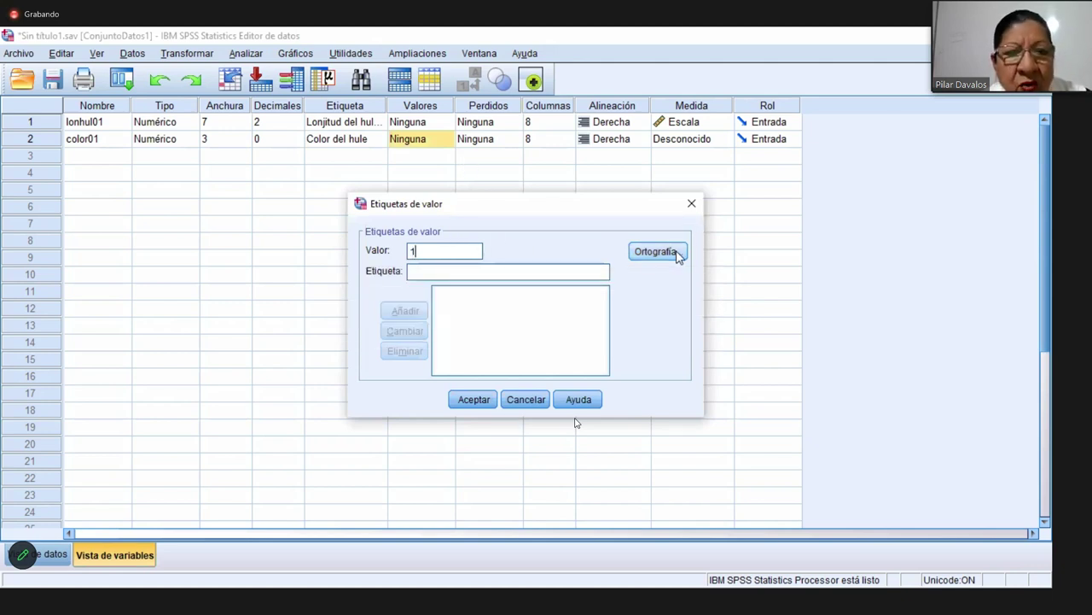
click(513, 273)
text(bl)
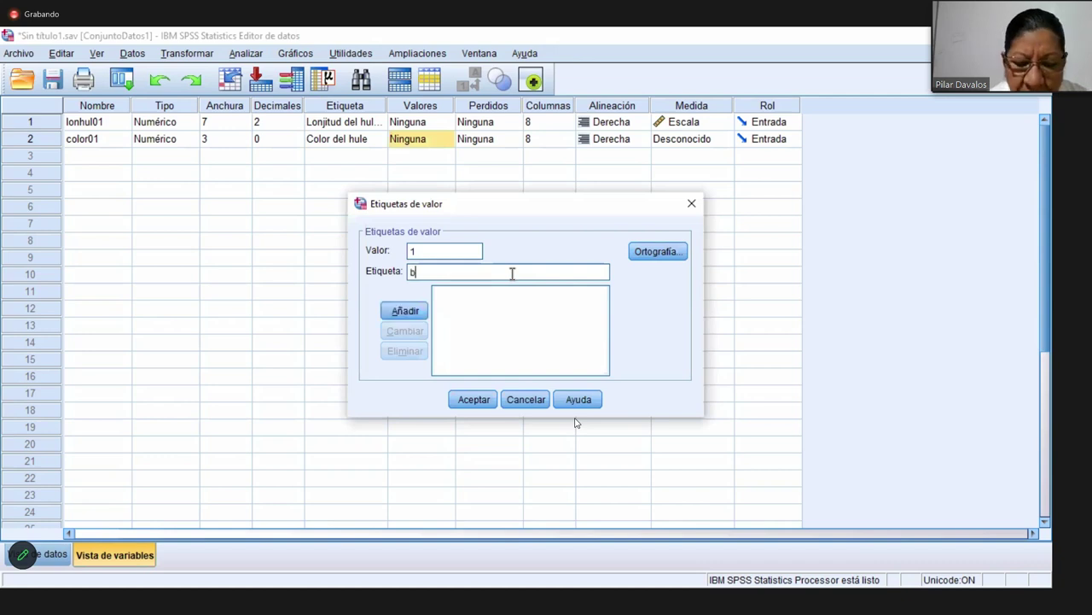
text(co)
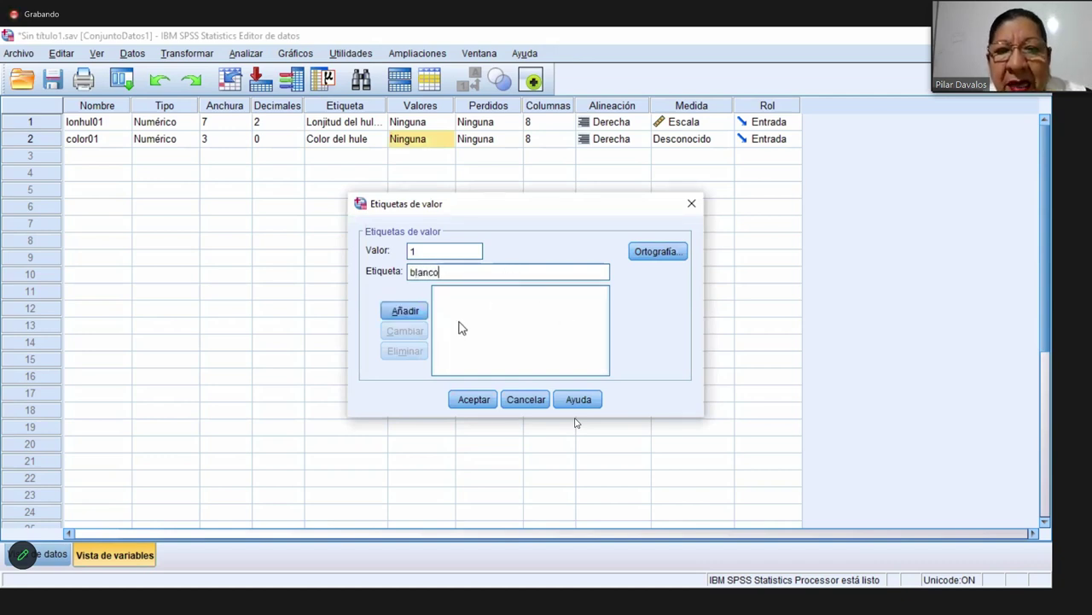
click(405, 312)
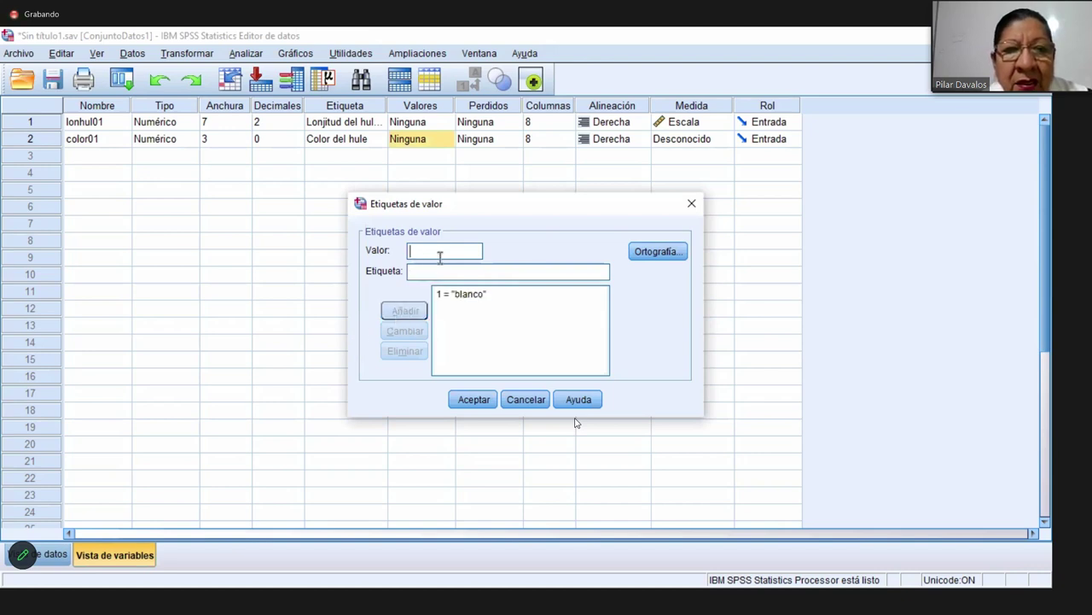
- Add the value labels 2 = "negro" and 3 = "gris" for color01 and accept the label definitions
text(2)
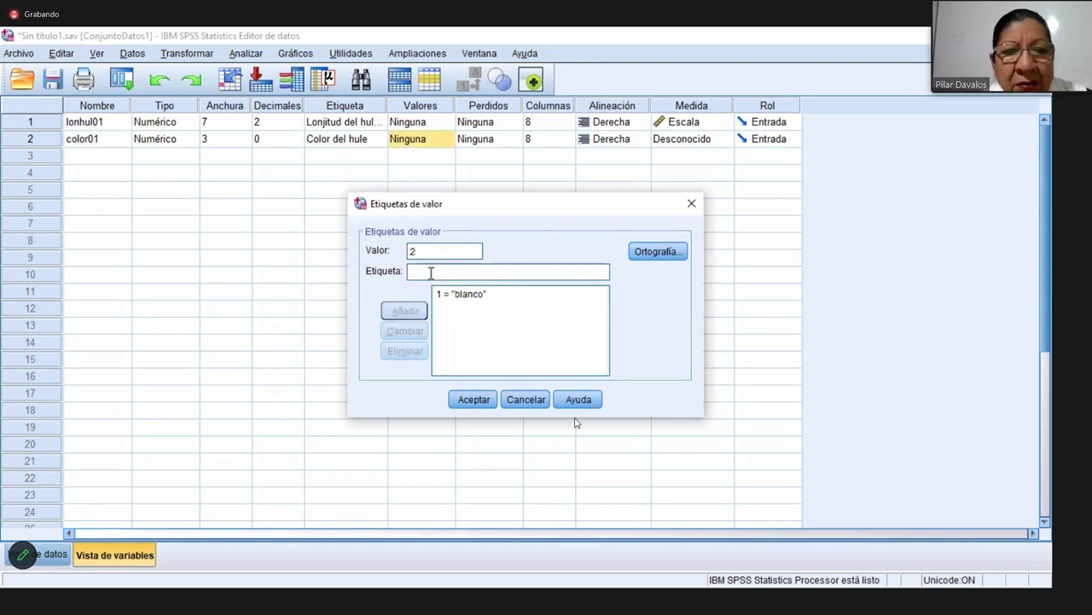
text(negro)
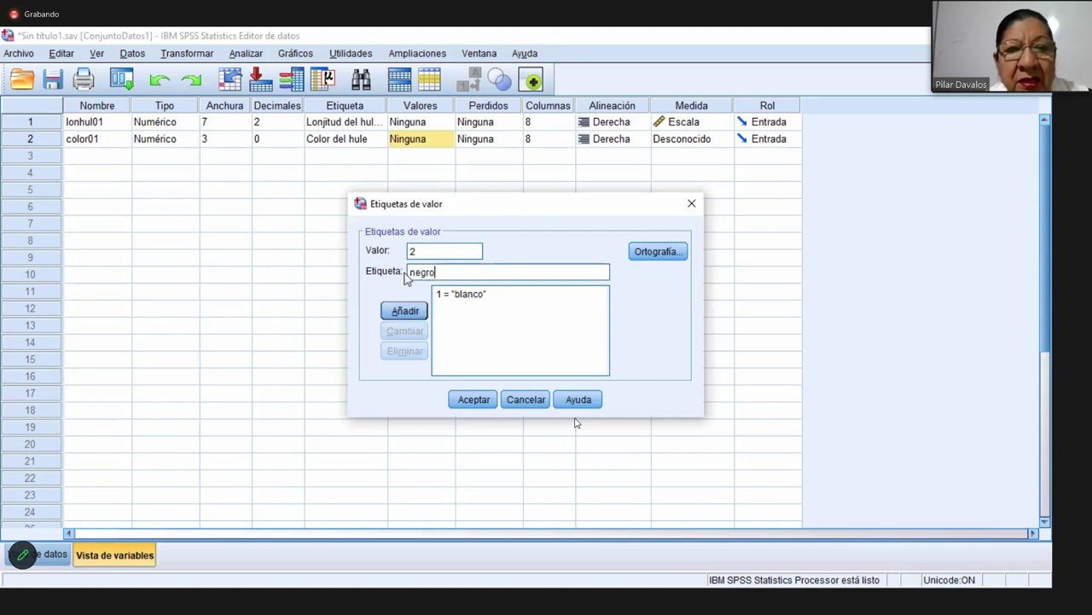
click(405, 311)
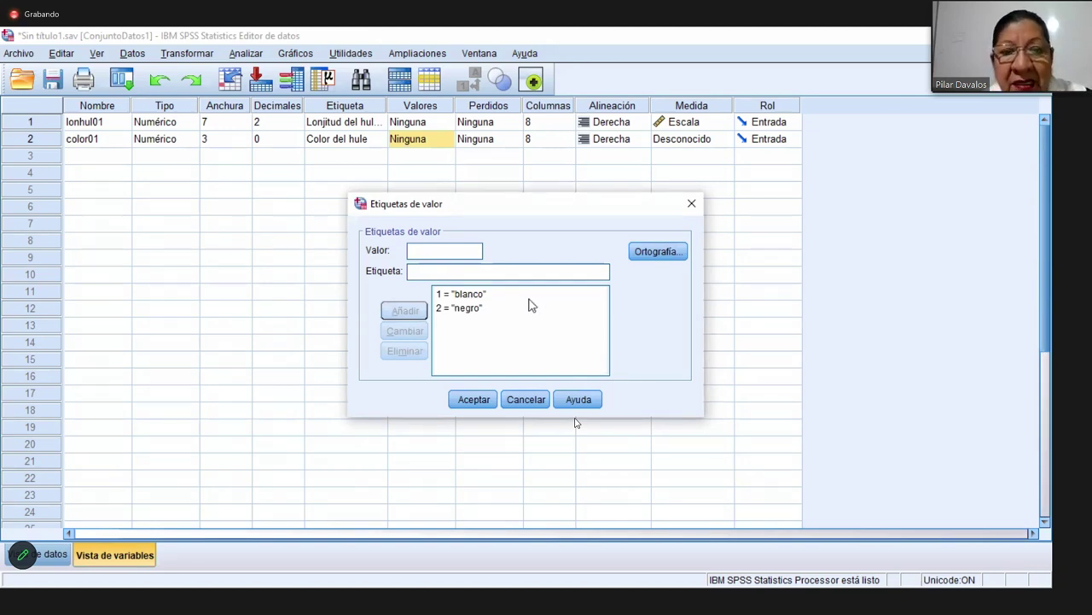
click(421, 270)
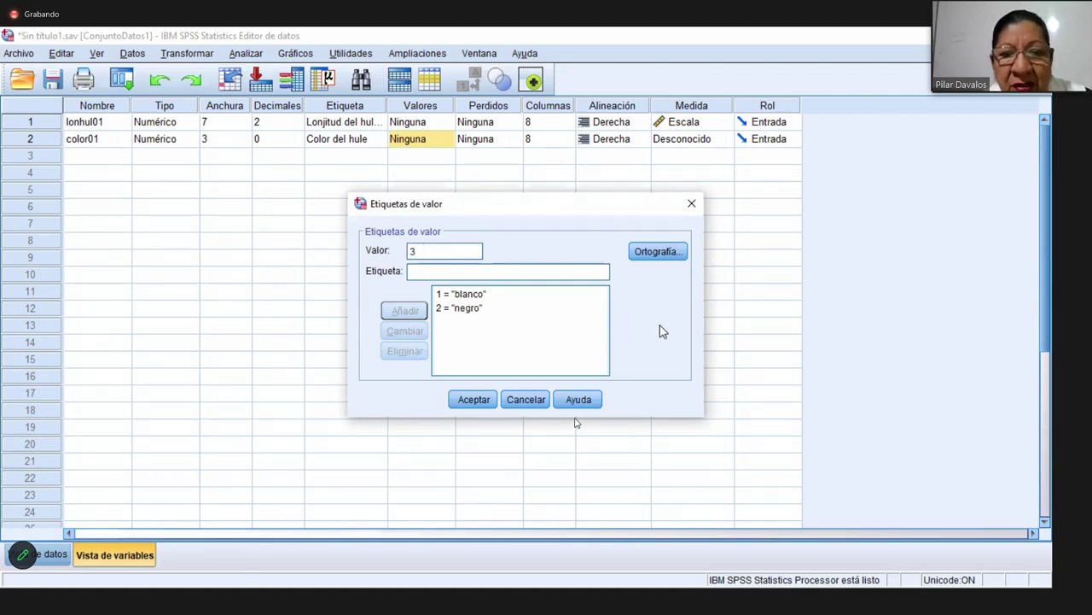
text(gr)
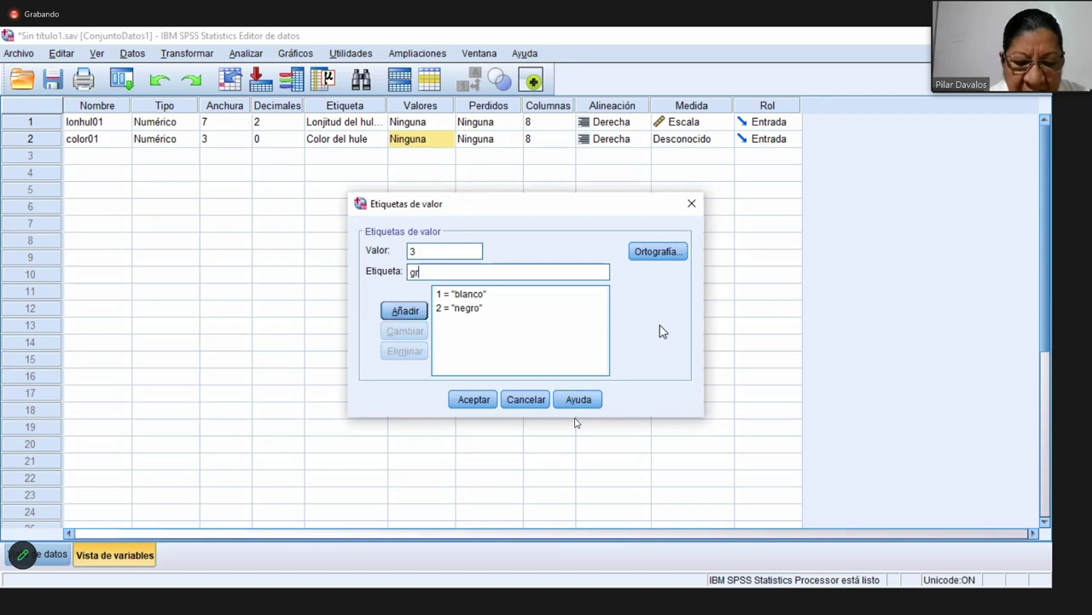
text(is)
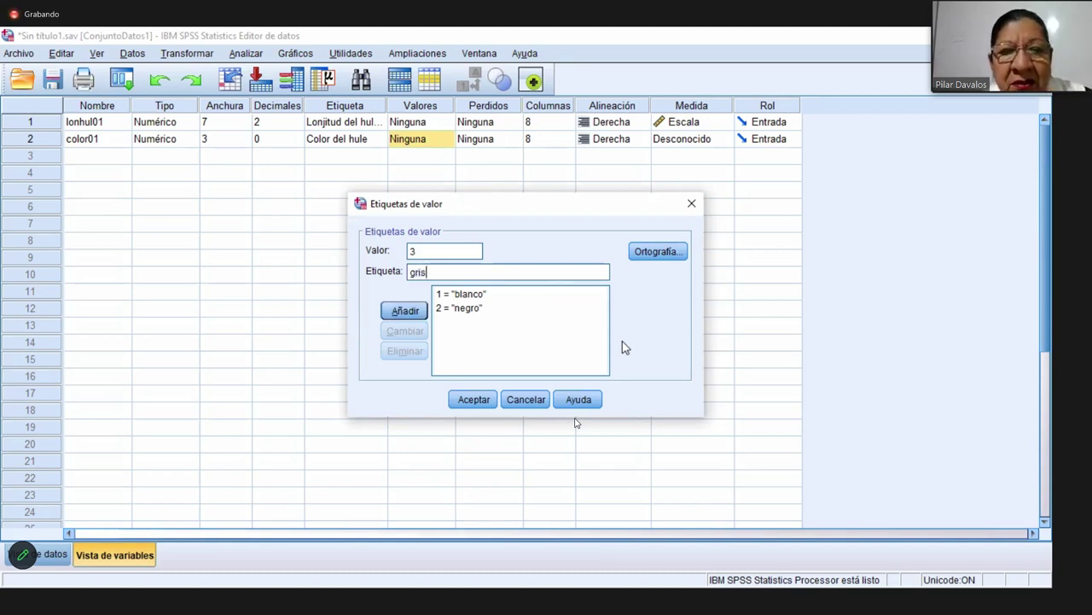
click(404, 312)
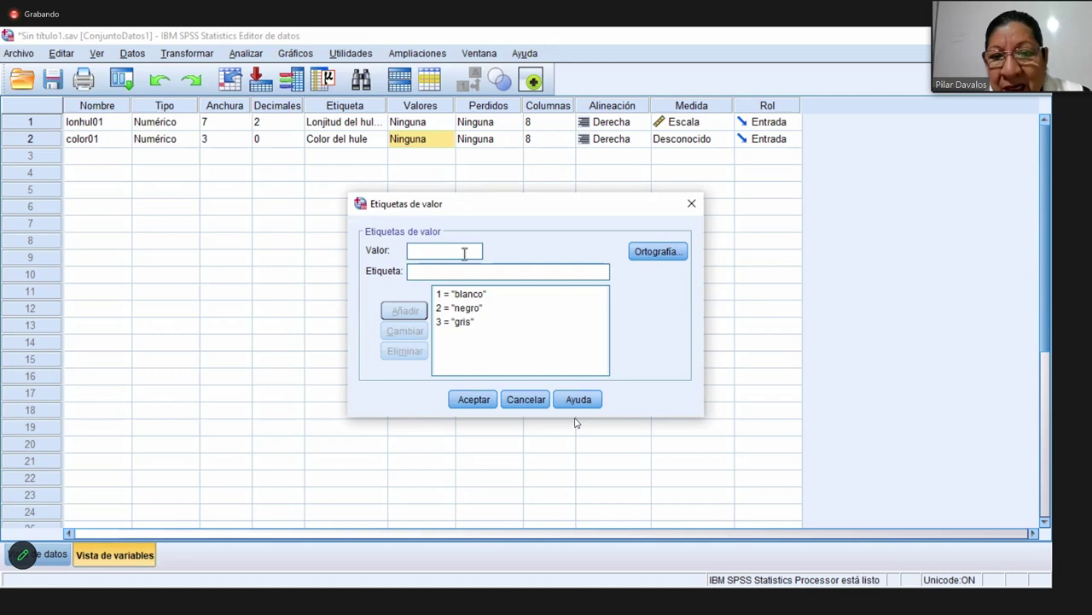
click(475, 401)
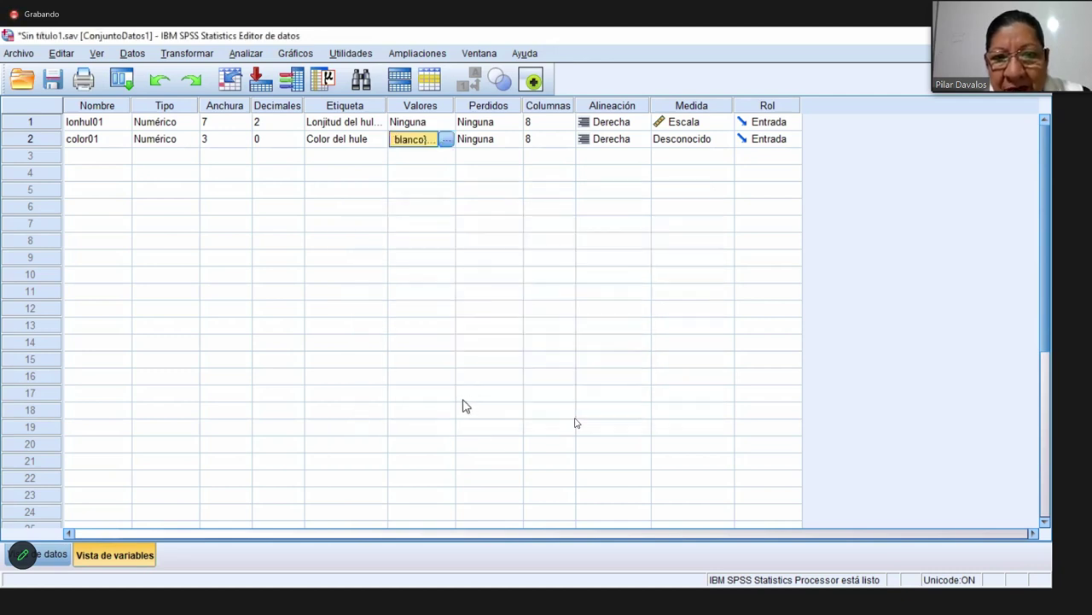
- Set the display column width of color01 to 5 and choose Derecha as its alignment
click(504, 144)
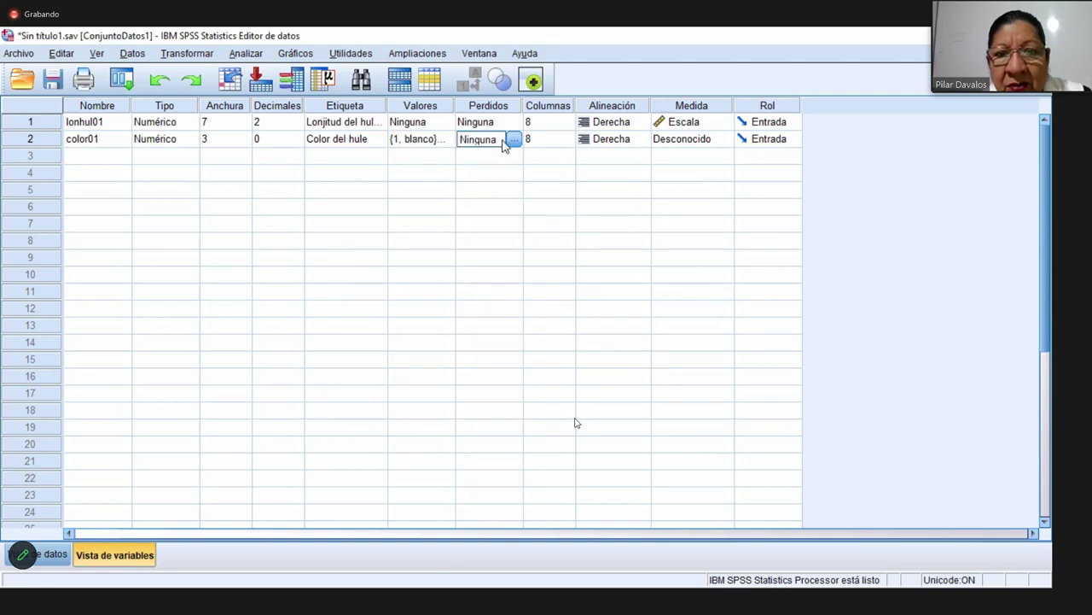
click(550, 143)
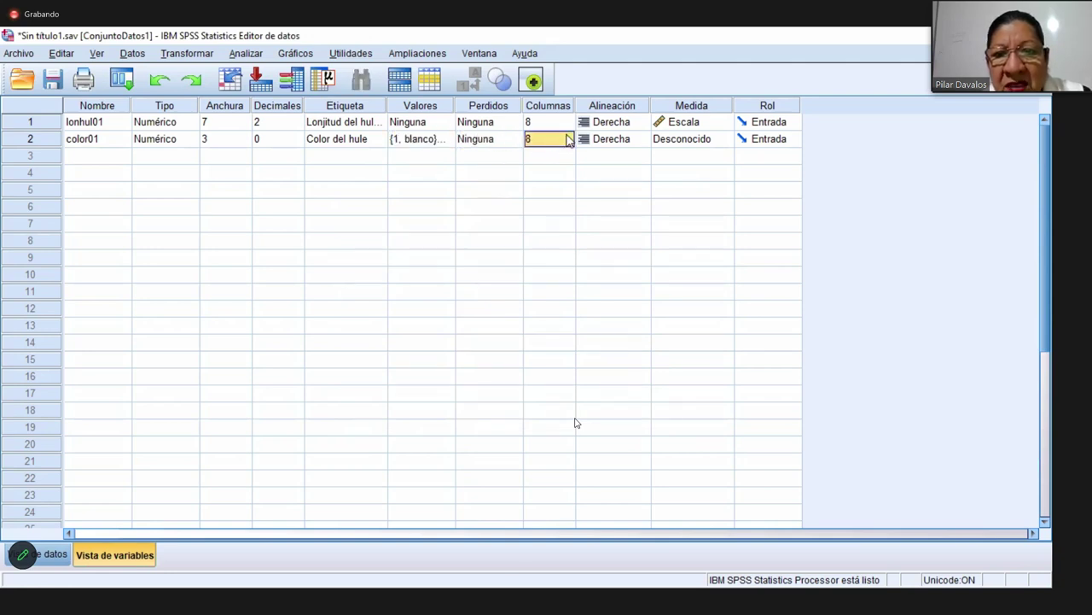
click(553, 141)
click(568, 144)
click(569, 143)
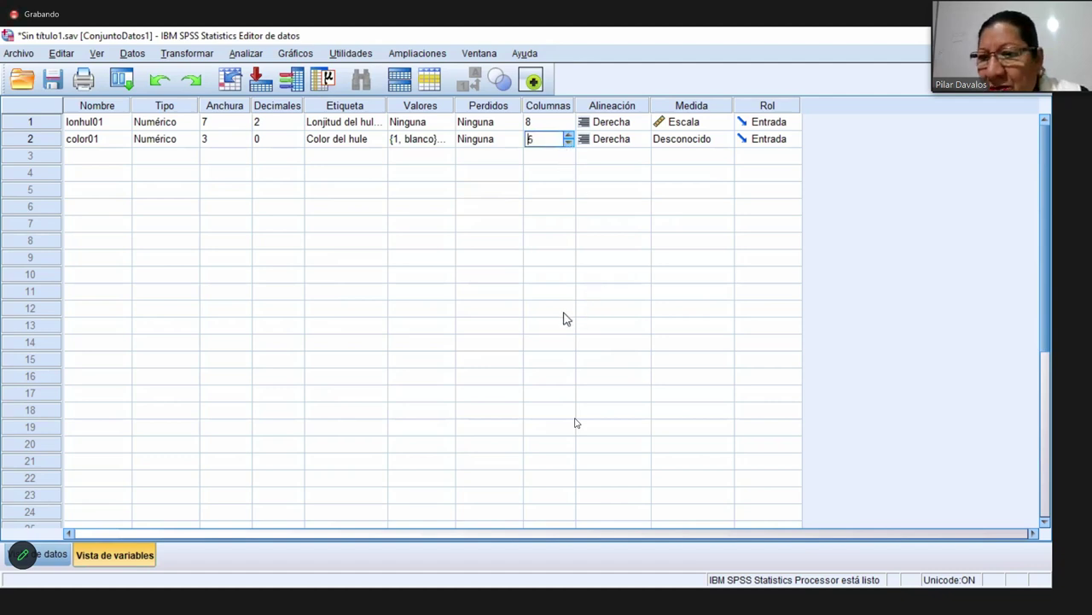
click(632, 141)
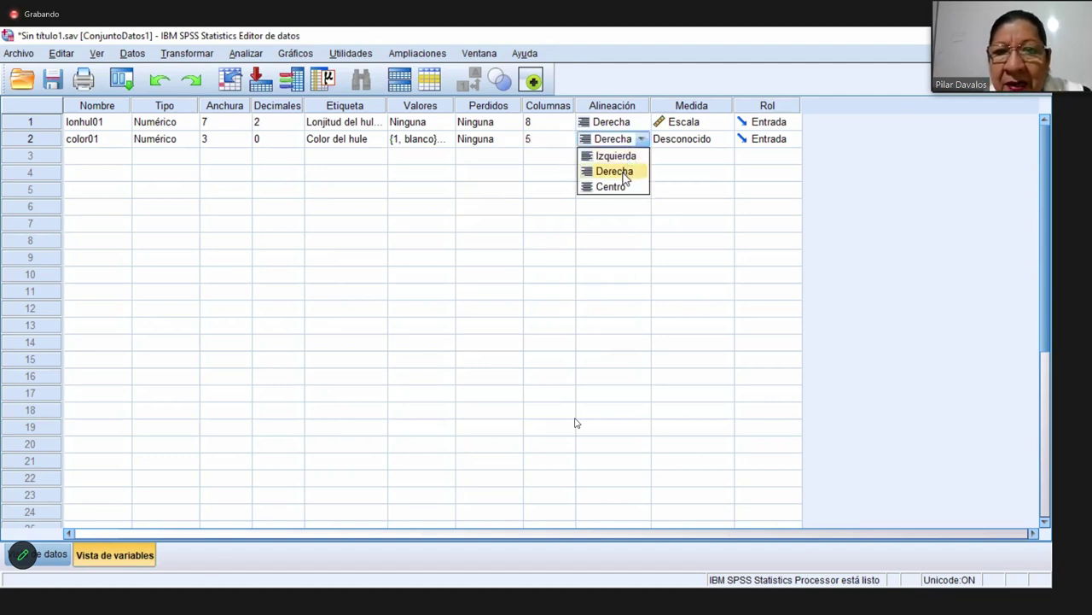
click(626, 171)
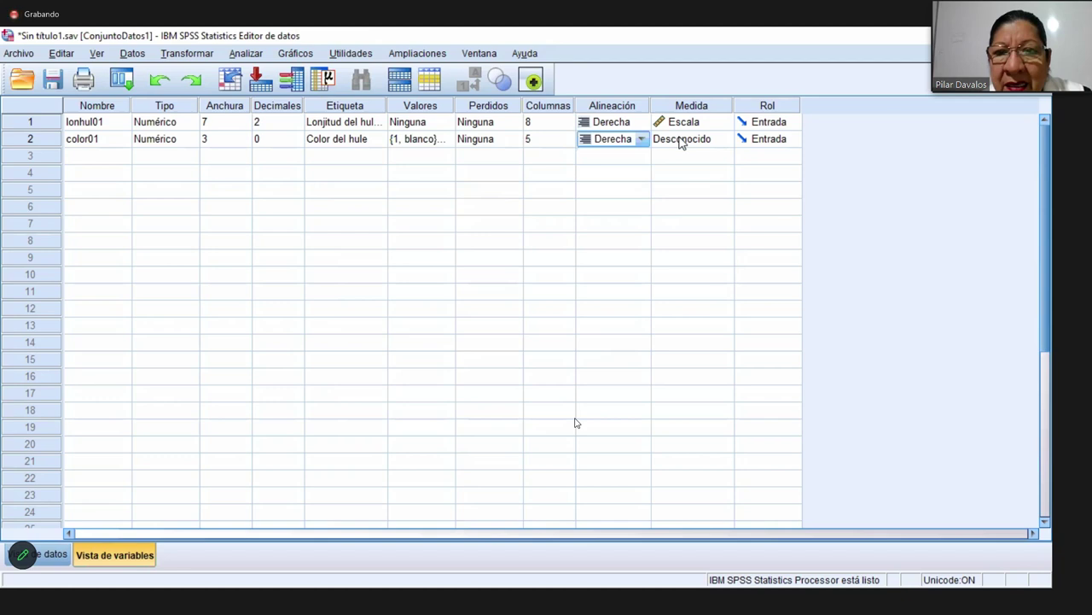
- Set the measurement level of color01 to Nominal
click(683, 141)
click(685, 145)
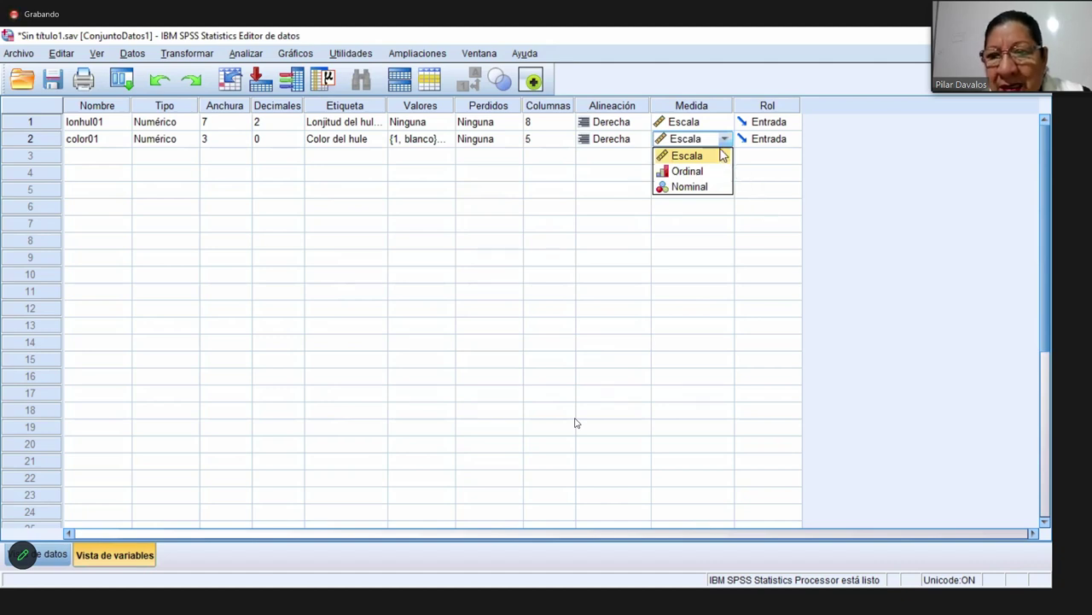
click(691, 187)
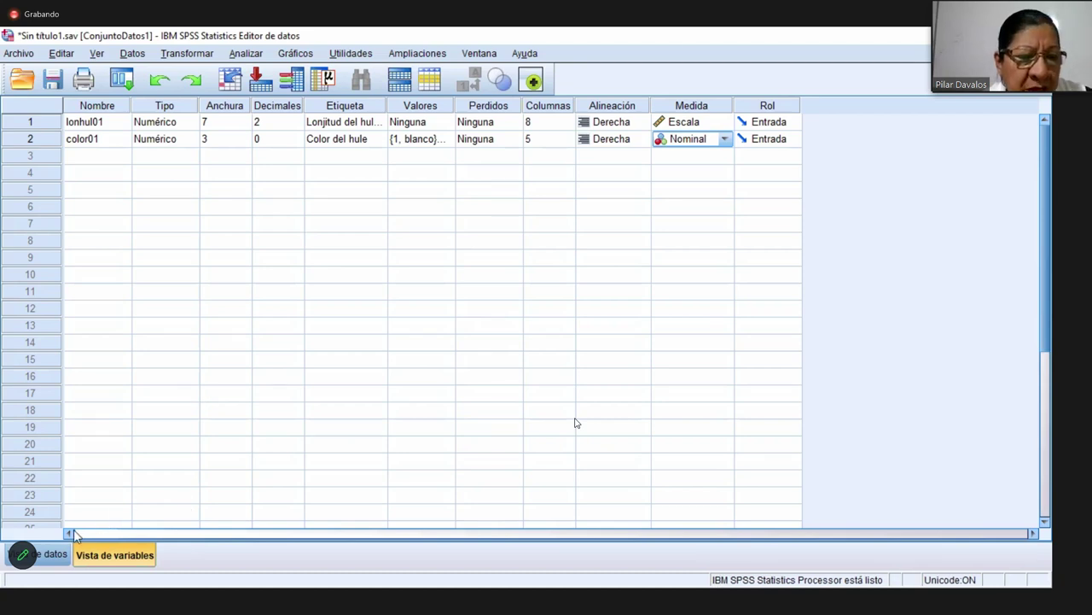
- In the data view, enter the color01 values 1, 2, 1, 1, 1, 2, 3, 3 for cases 1 to 8
click(34, 559)
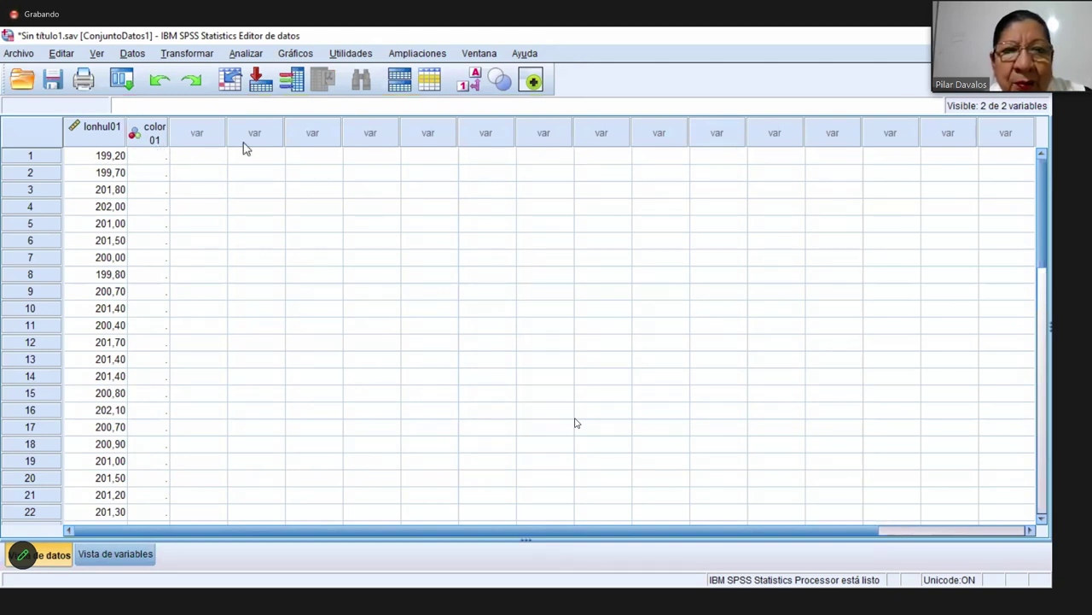
click(156, 160)
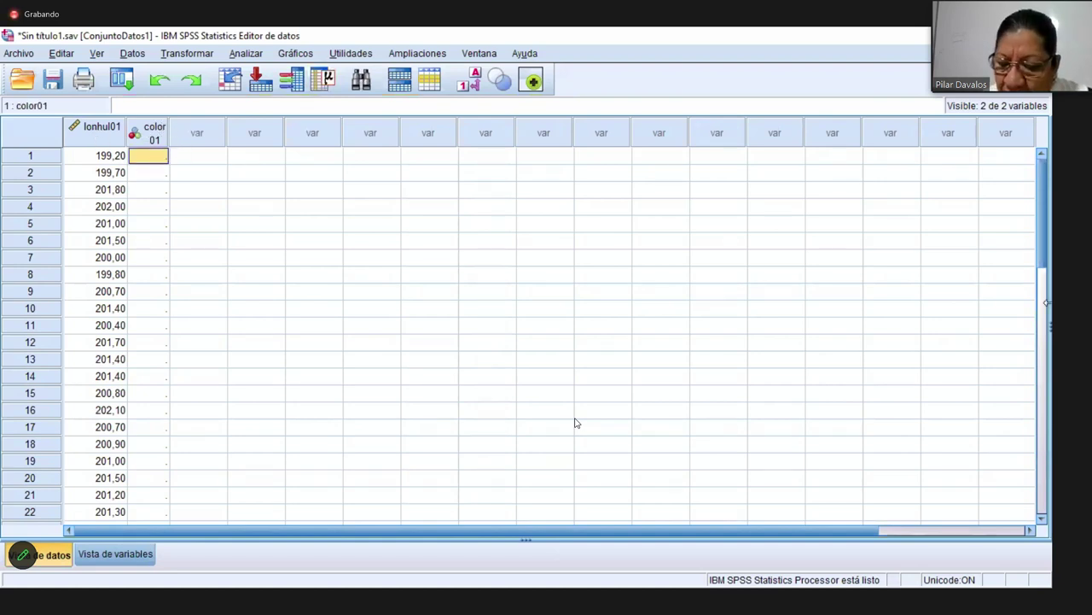
text(1)
key(Return)
text(2)
key(Return)
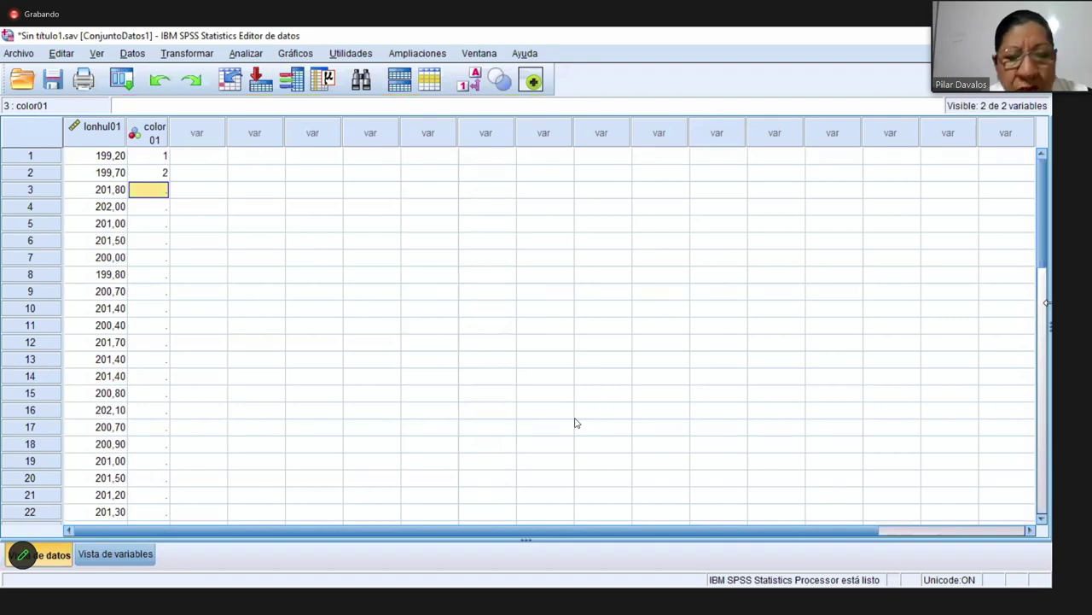
text(1)
key(Return)
text(1)
key(Return)
text(1)
key(Return)
text(2)
key(Return)
text(3)
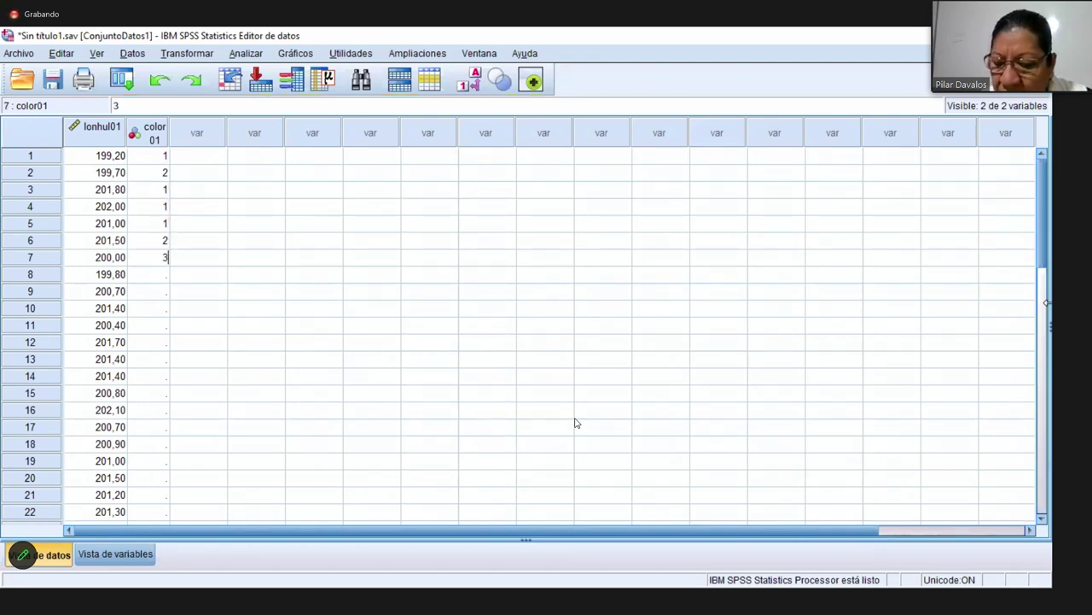
key(Return)
text(3)
key(Return)
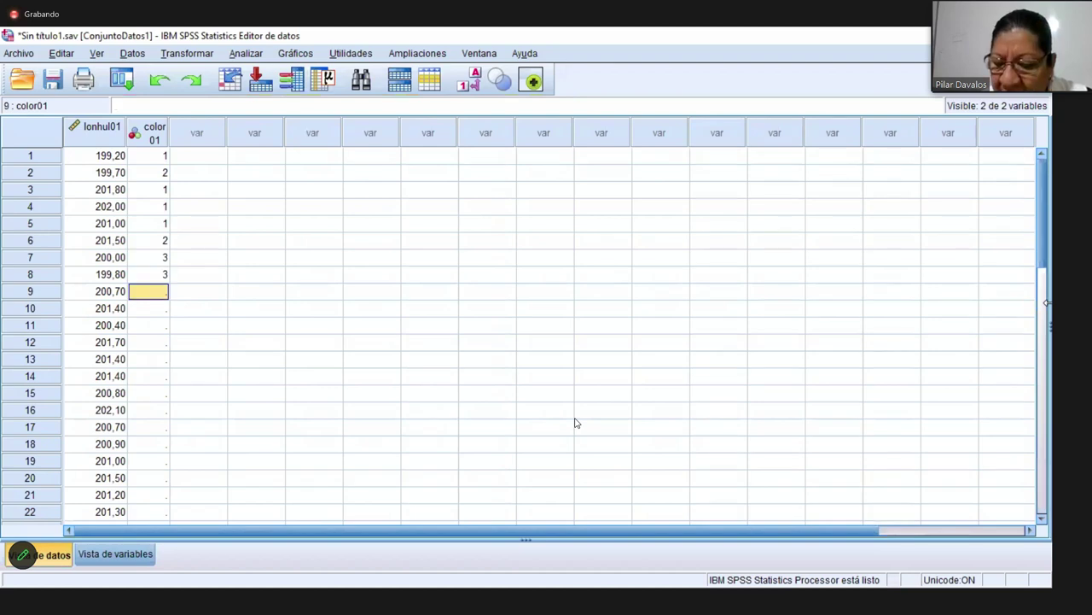
- Enter the color01 values 1, 1, 2, 3, 1, 1, 1, 2 for cases 9 to 16
text(1)
key(Return)
text(1)
key(Return)
text(2)
key(Return)
text(3)
key(Return)
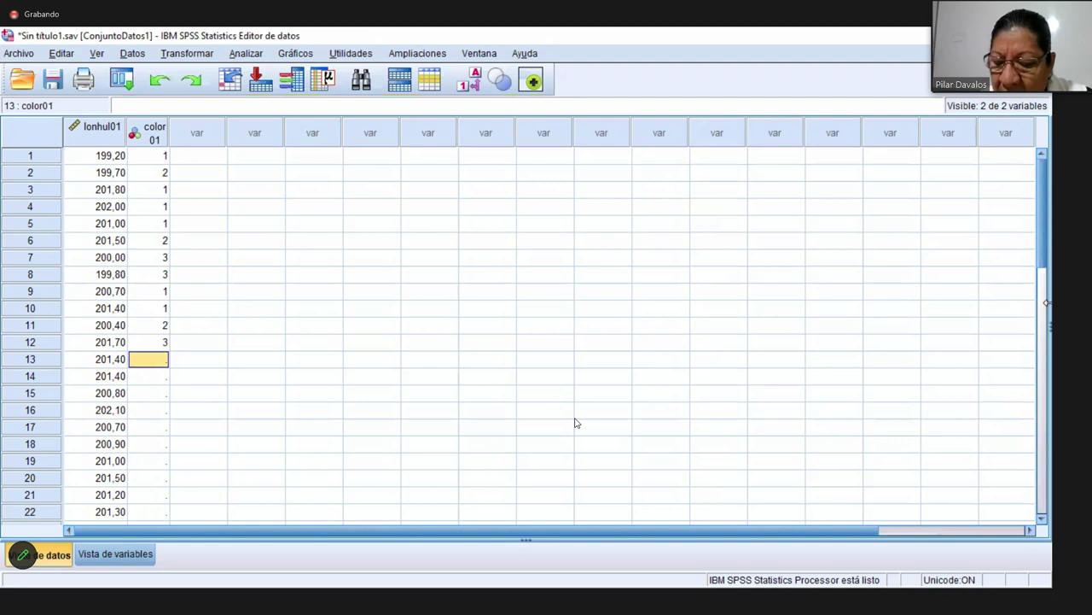
text(1)
key(Return)
text(1)
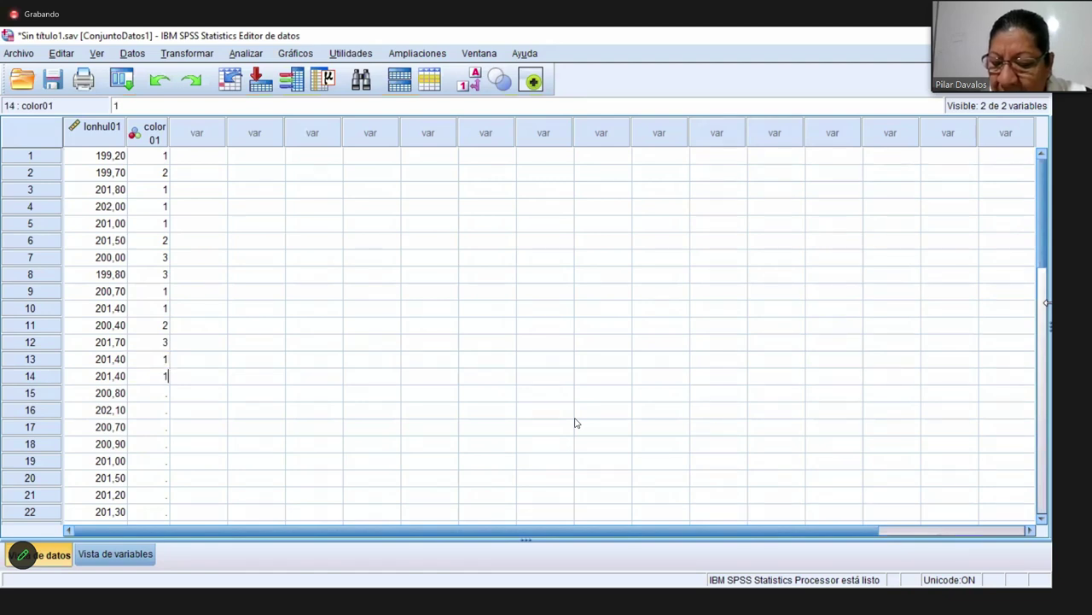
key(Return)
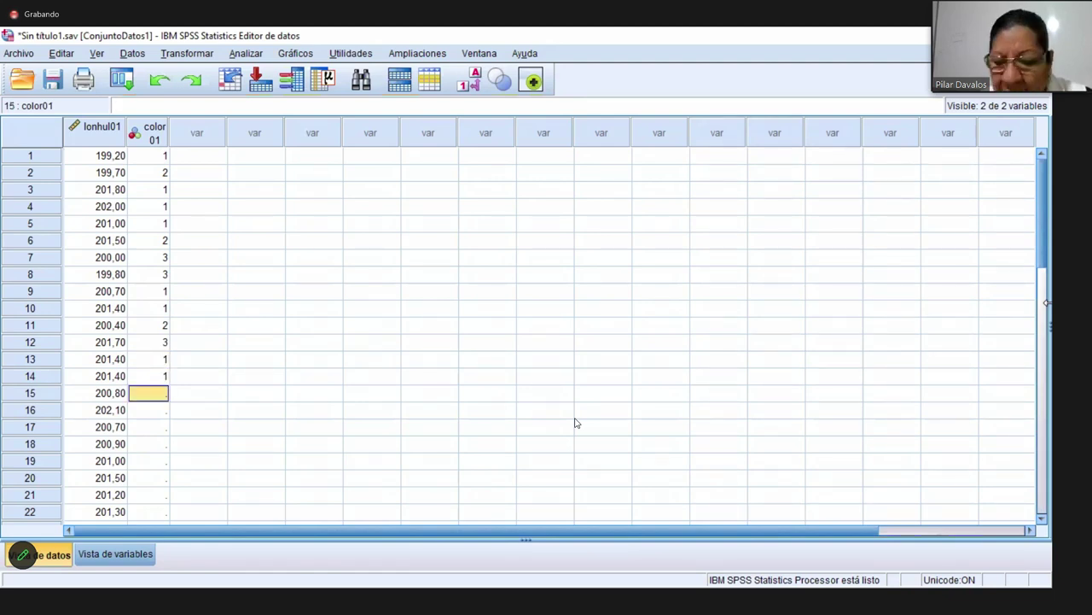
text(1)
key(Return)
text(2)
key(Return)
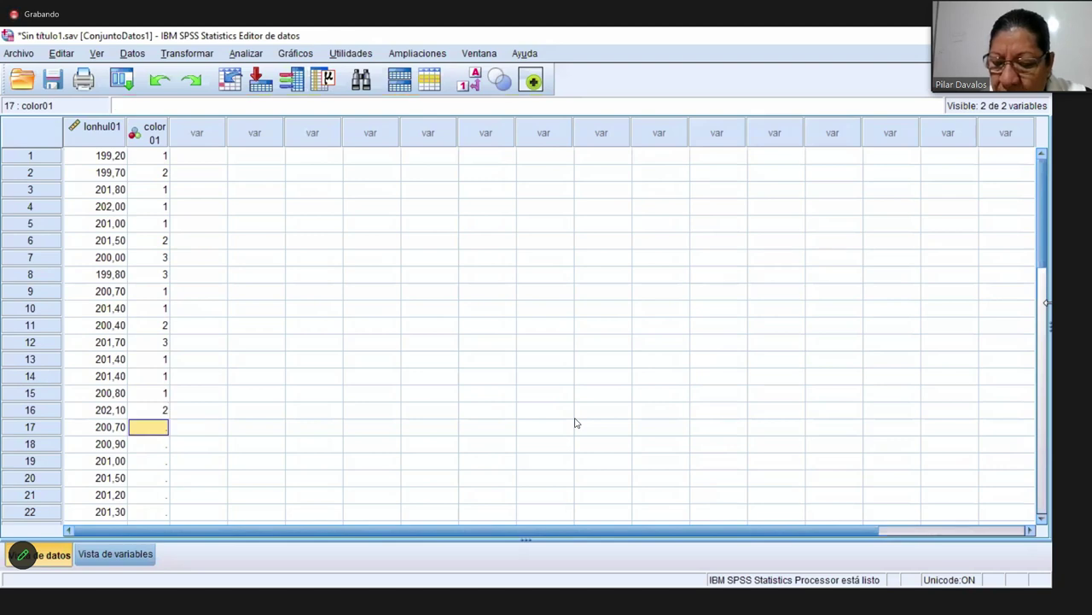
- Enter the color01 values 3, 1, 2, 2, 2, 1, 1, 1 for cases 17 to 24
text(3)
key(Return)
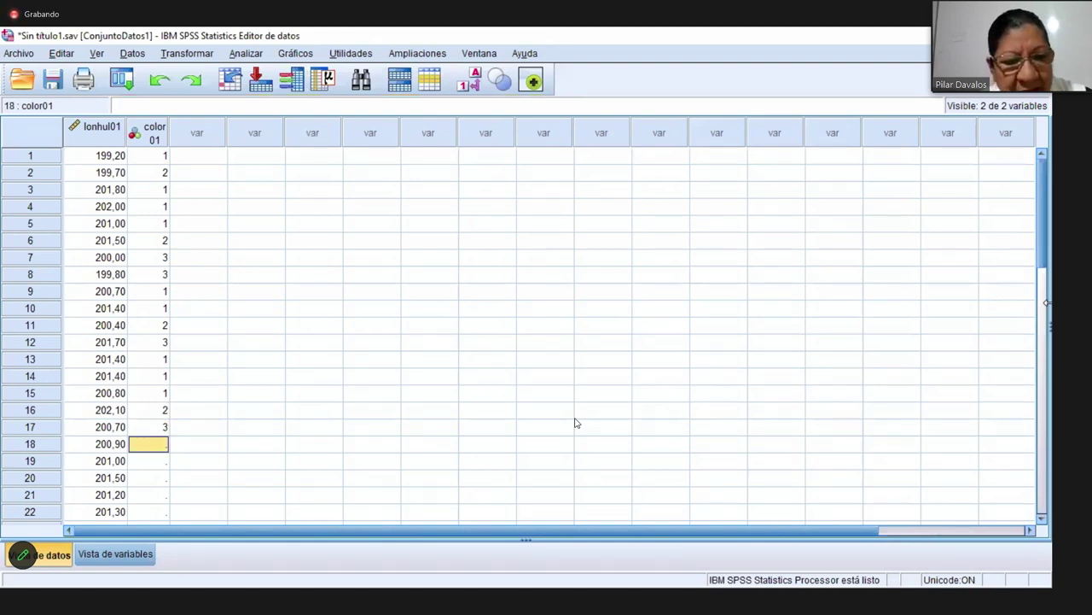
text(1)
key(Return)
text(2)
key(Return)
text(2)
key(Return)
text(2)
key(Return)
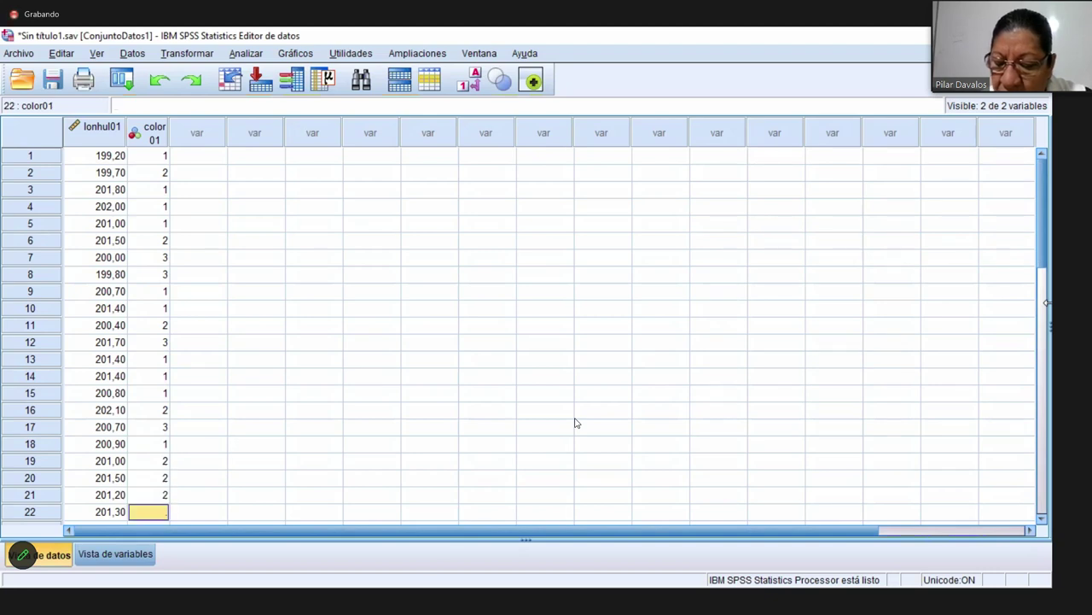
text(1)
key(Return)
text(1)
key(Return)
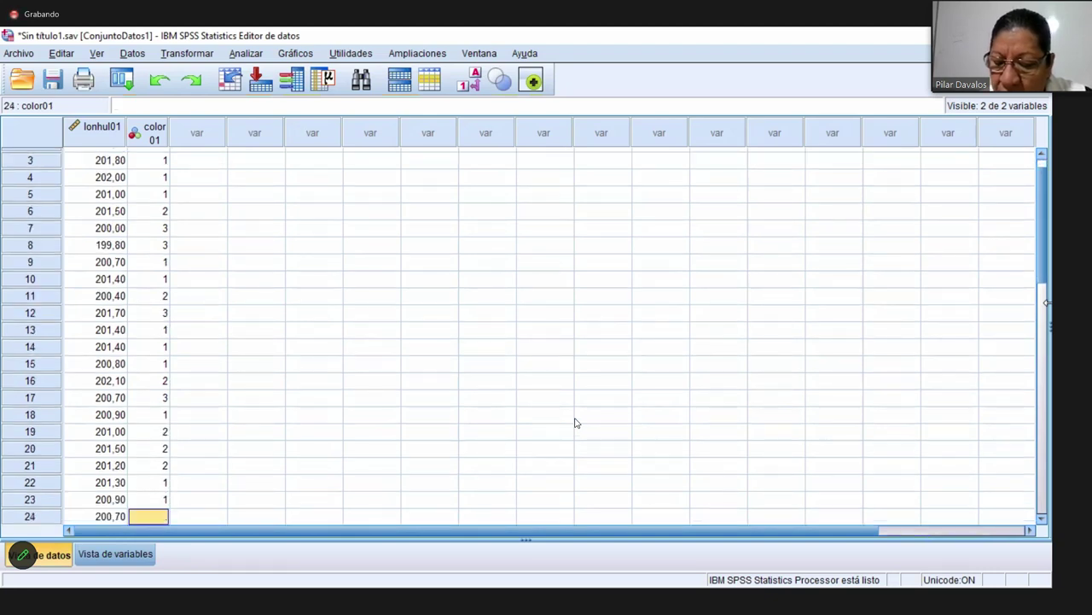
text(1)
key(Return)
- Enter the color01 values 1, 3, 1, 1, 2, 3, 1, 1 for cases 25 to 32
text(1)
key(Return)
text(3)
key(Return)
text(1)
key(Return)
text(1)
key(Return)
text(2)
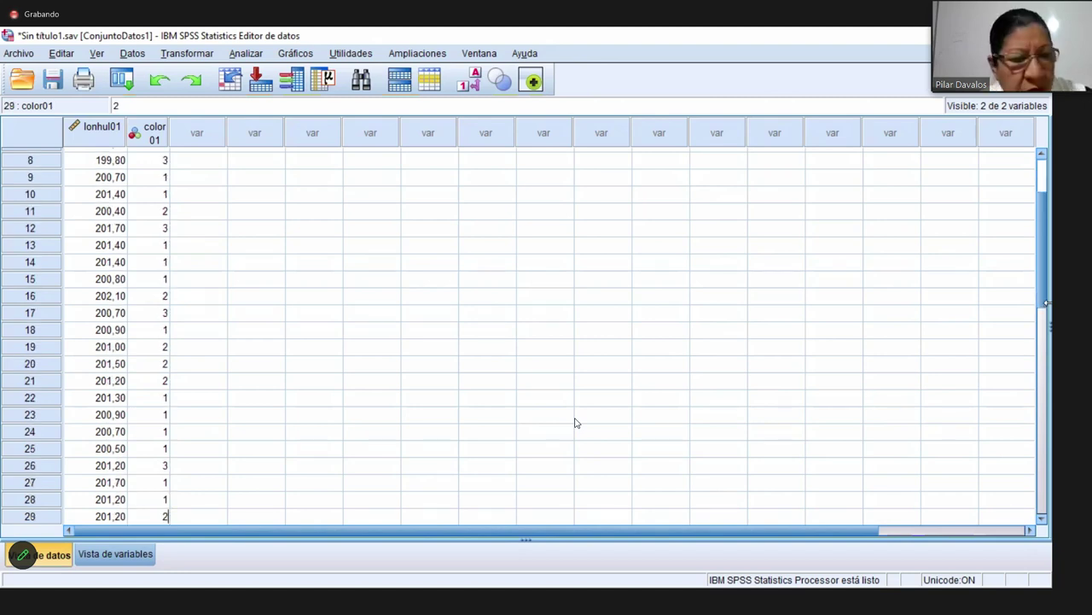
key(Return)
text(3)
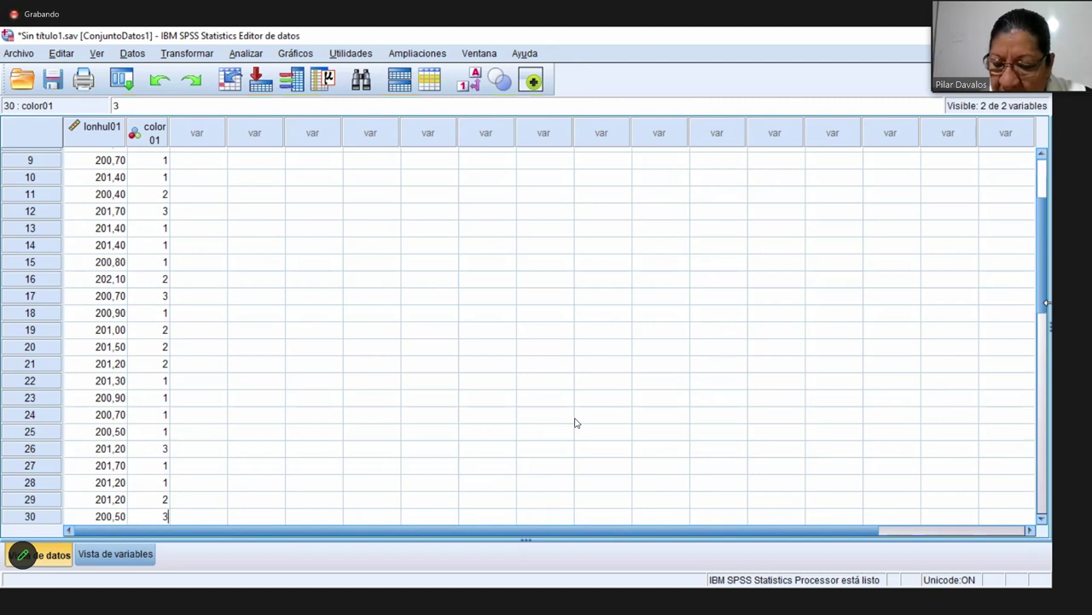
key(Return)
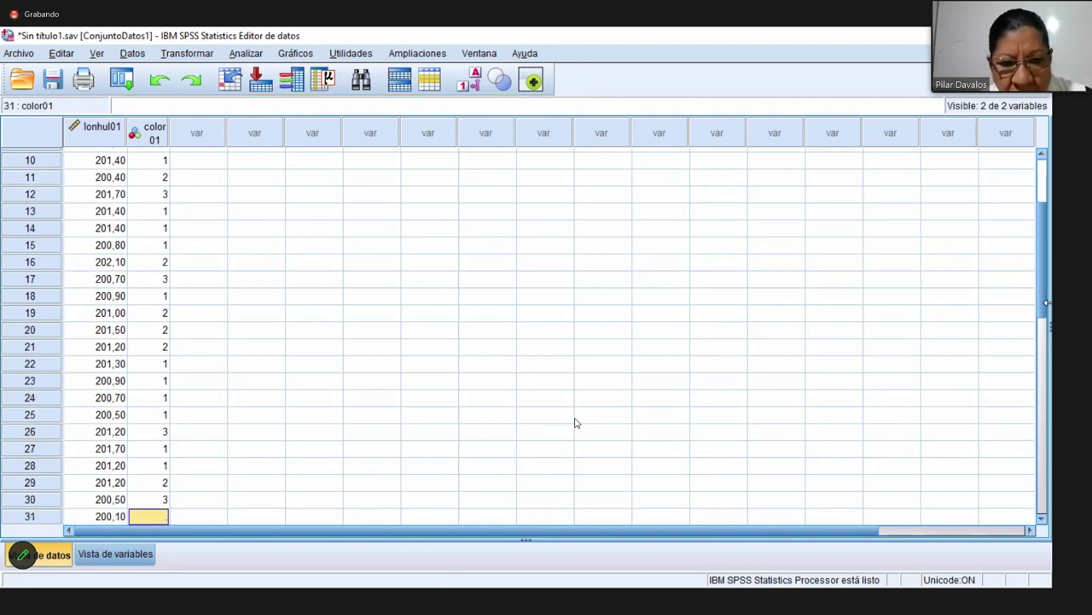
text(1)
key(Return)
text(1)
key(Return)
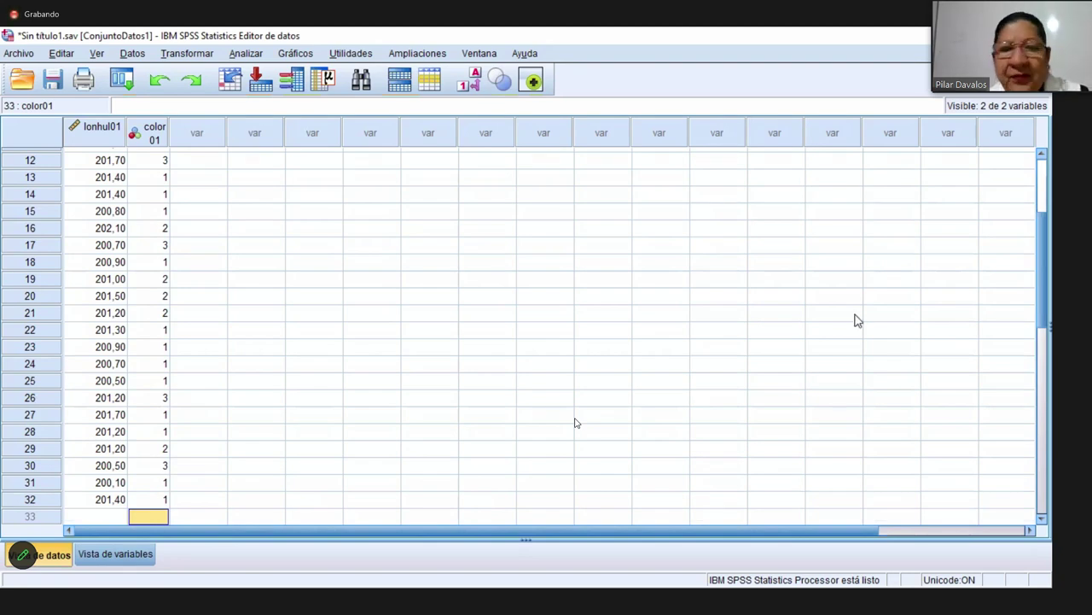
- Widen the color01 column in the data view so its full name fits on one line
scroll(17, 242, up, 3)
scroll(168, 266, up, 1)
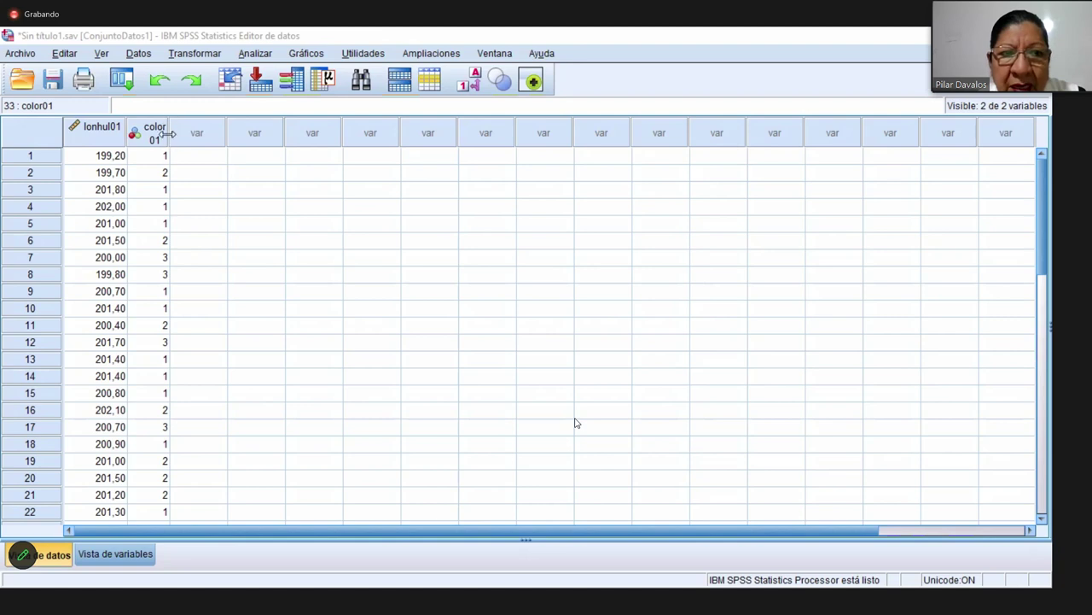
drag(168, 133, 190, 133)
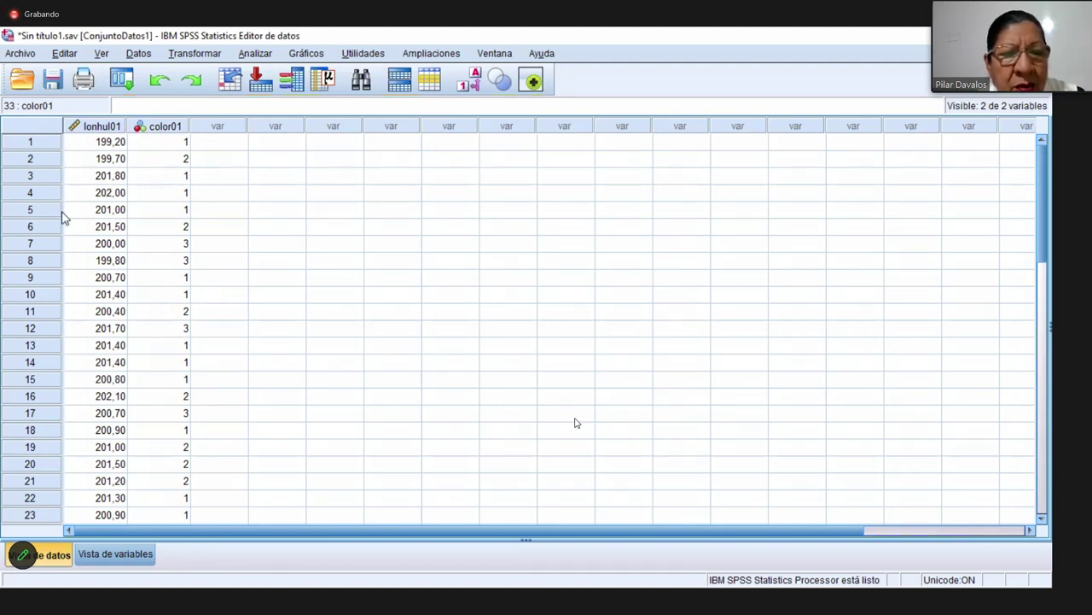
- Review the lonhul01 and color01 values from the first case through the last
scroll(144, 322, down, 4)
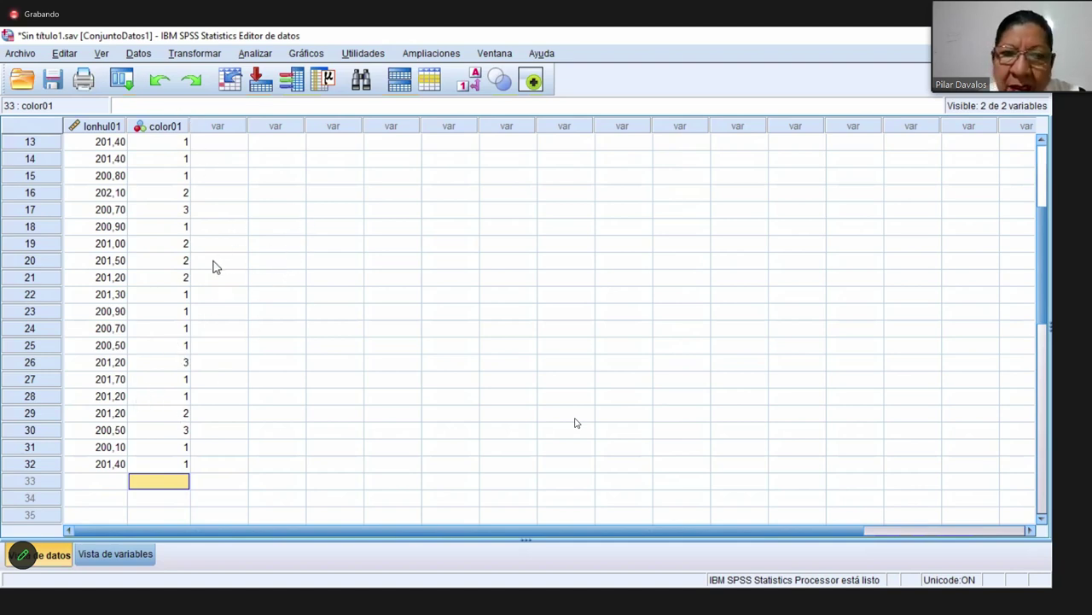
scroll(198, 275, up, 1)
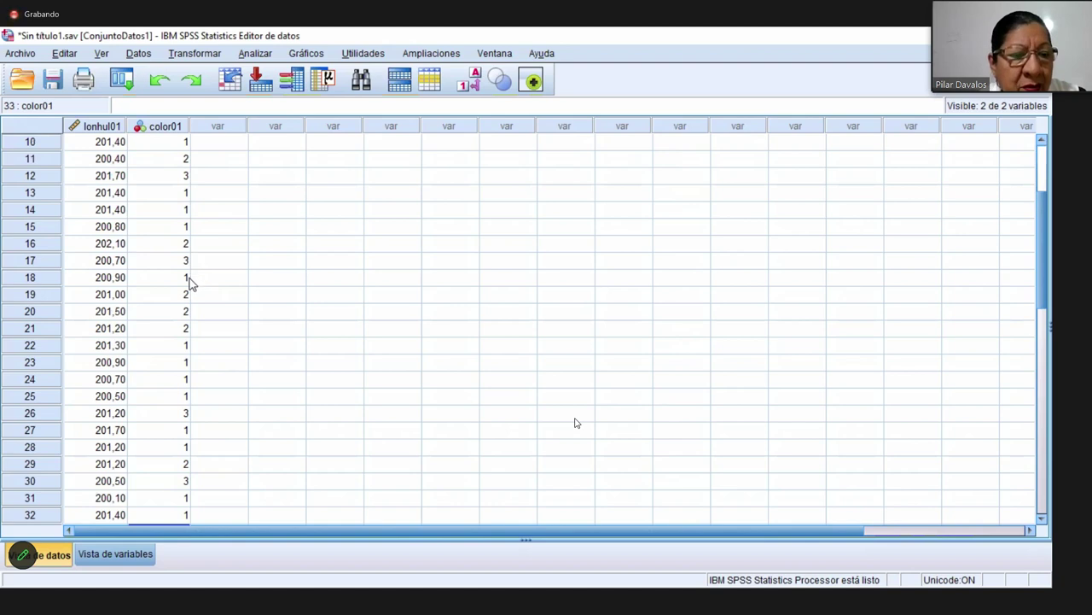
scroll(190, 282, down, 5)
scroll(188, 286, up, 1)
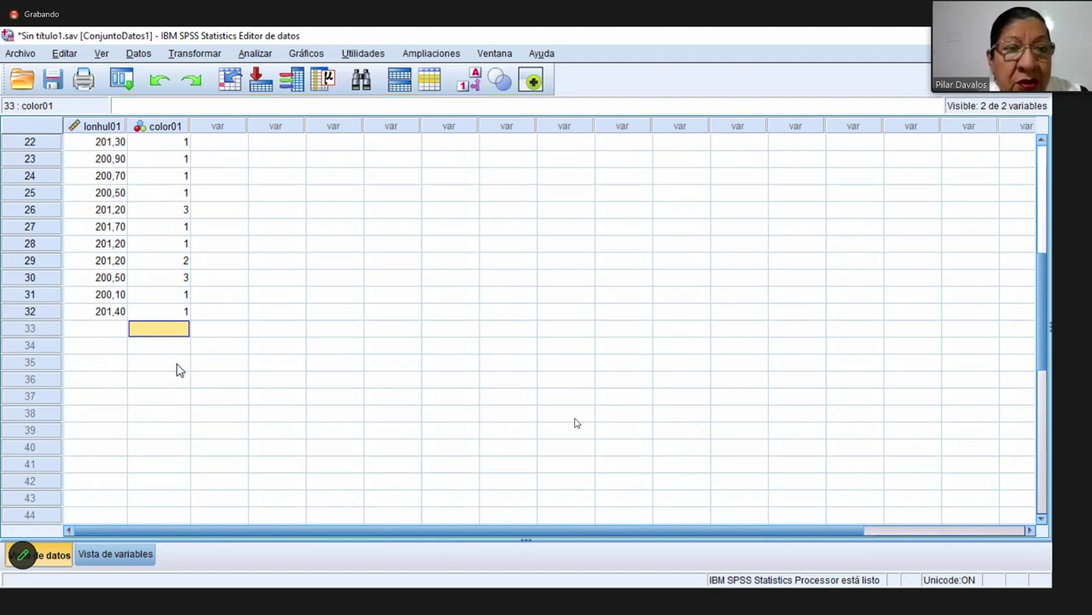
scroll(117, 254, up, 4)
scroll(117, 253, up, 3)
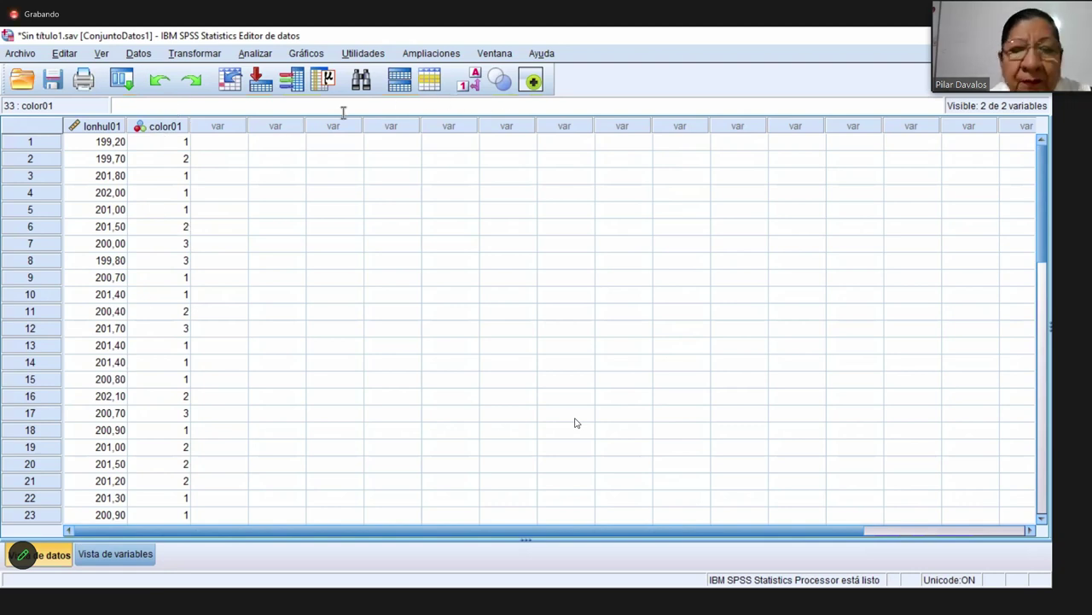
- Start a Frecuencias analysis from the descriptive statistics and add Color del hule as its only variable
click(254, 56)
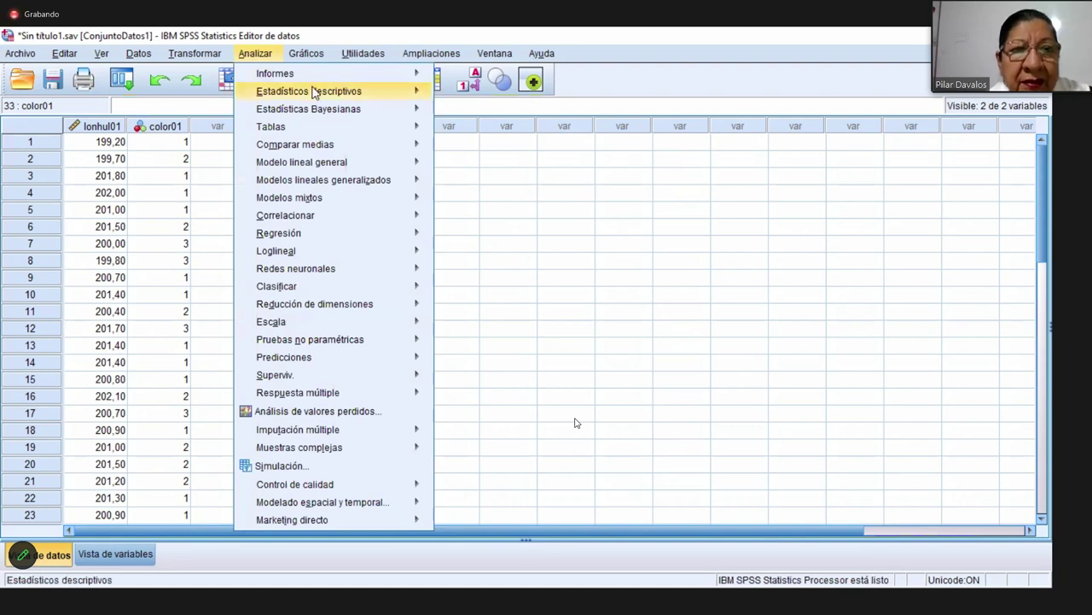
mouse_move(324, 98)
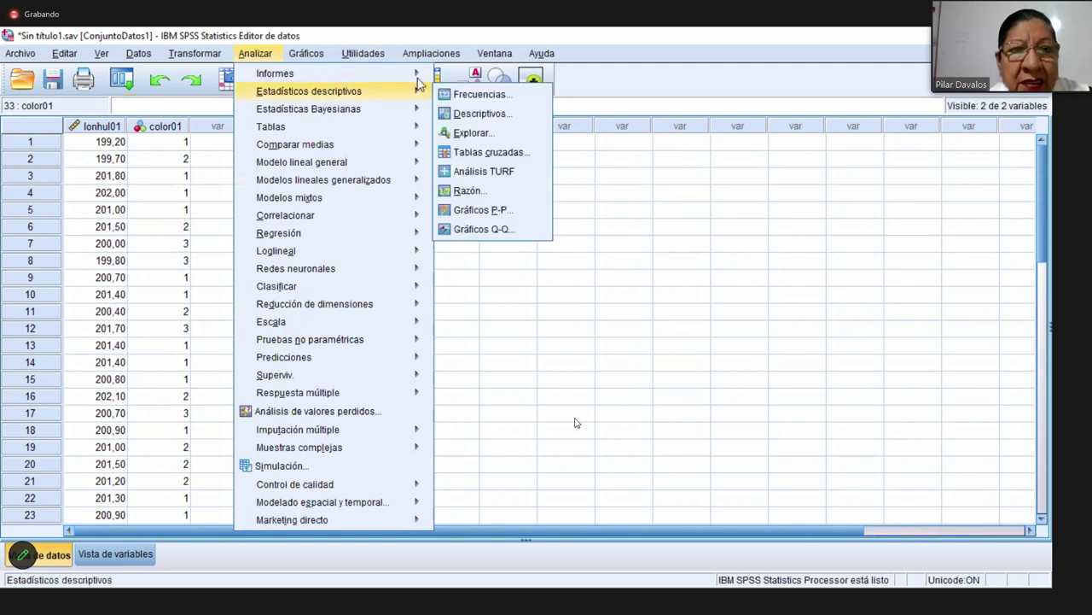
click(482, 94)
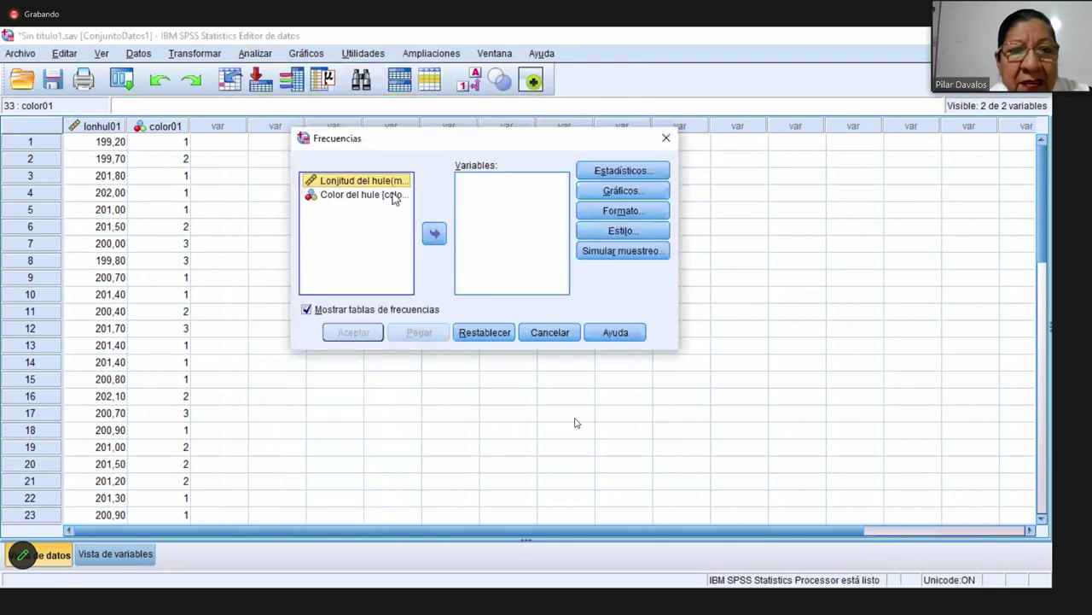
click(393, 194)
click(370, 183)
click(364, 198)
click(371, 185)
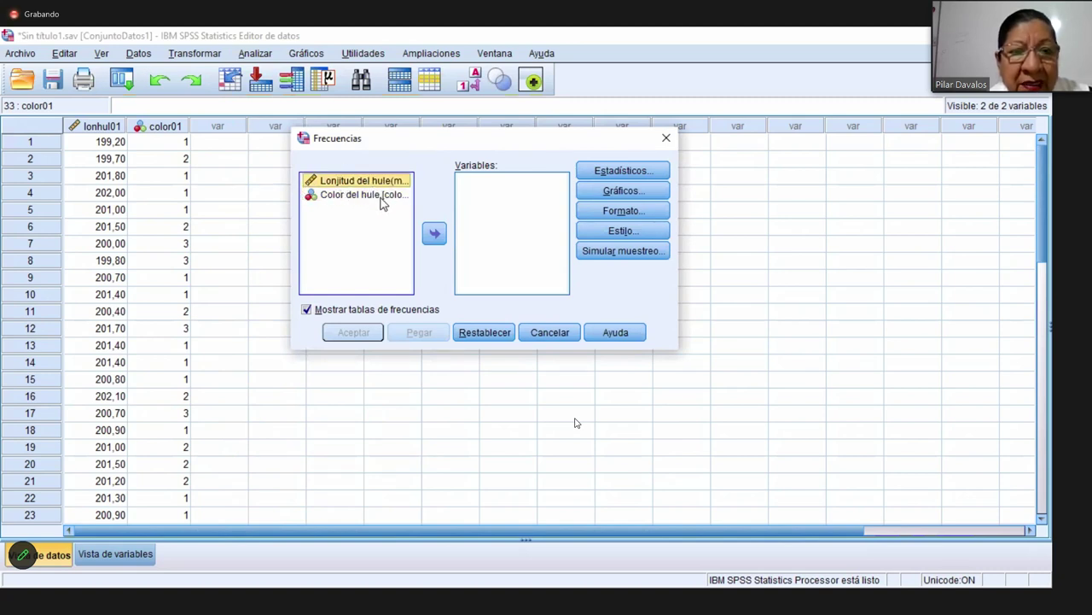
click(378, 202)
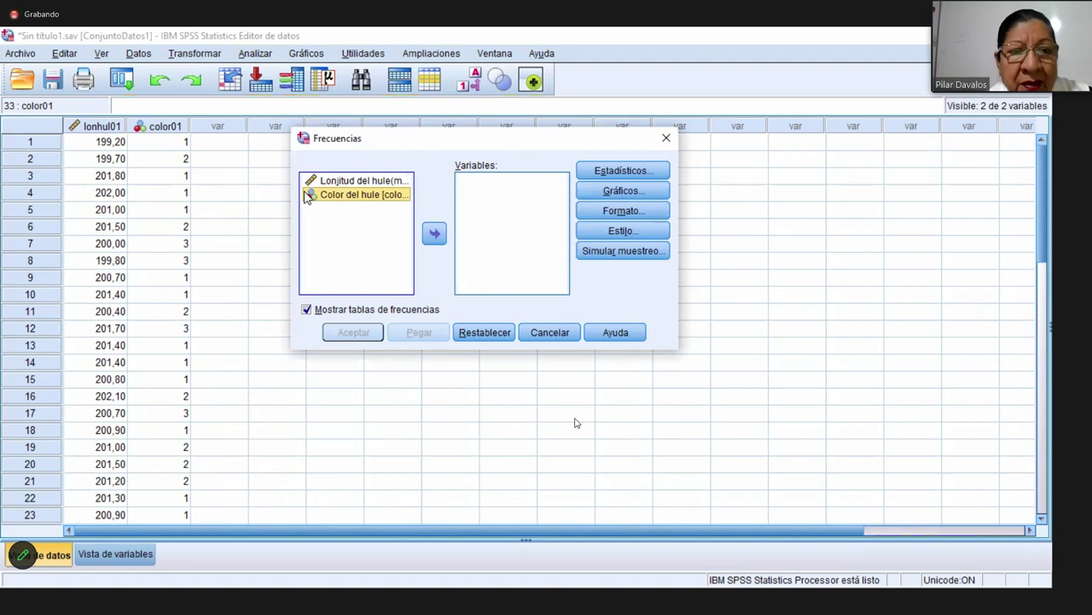
click(435, 235)
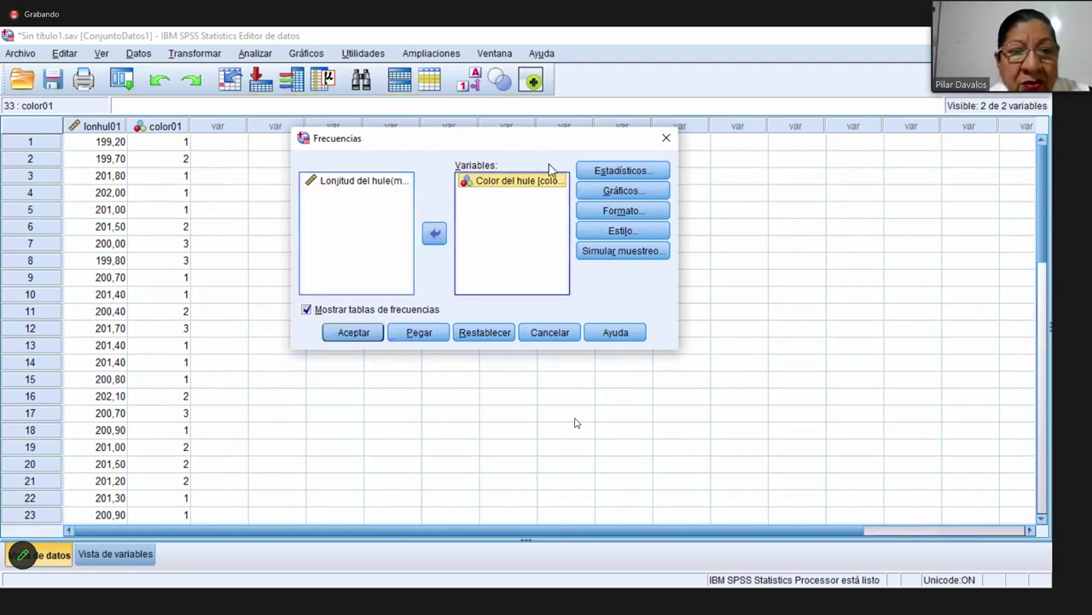
click(438, 236)
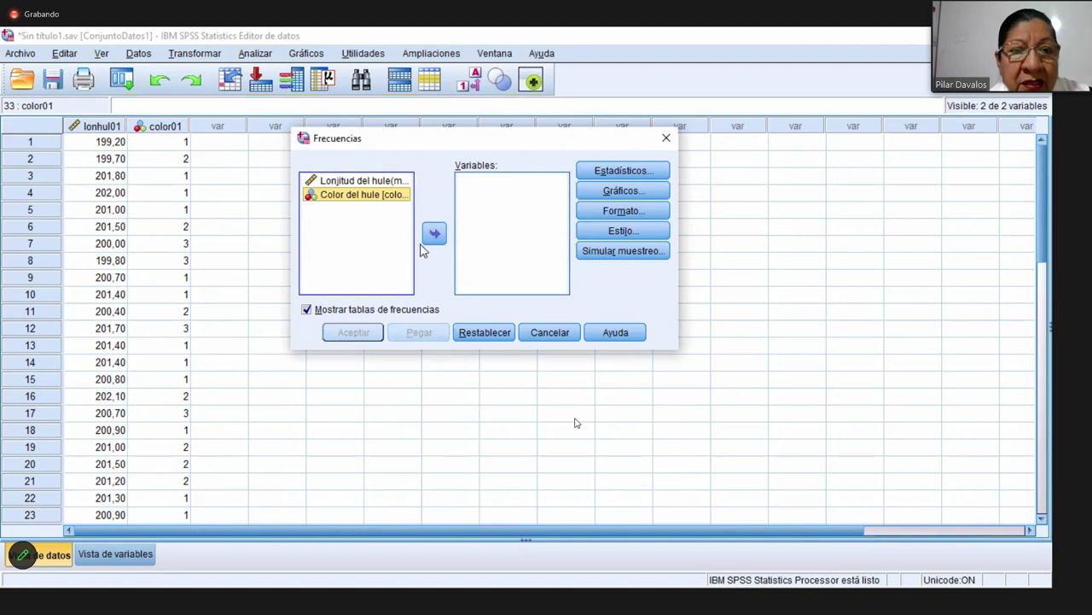
click(434, 234)
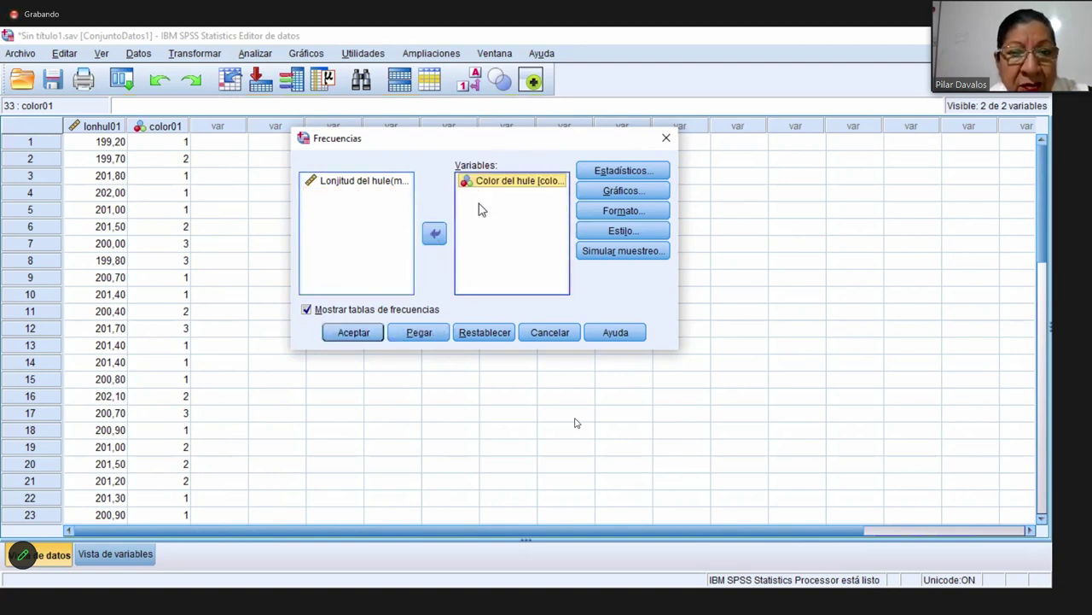
- Choose a pie chart of frequencies with no extra statistics for Color del hule and run the Frecuencias analysis
click(613, 173)
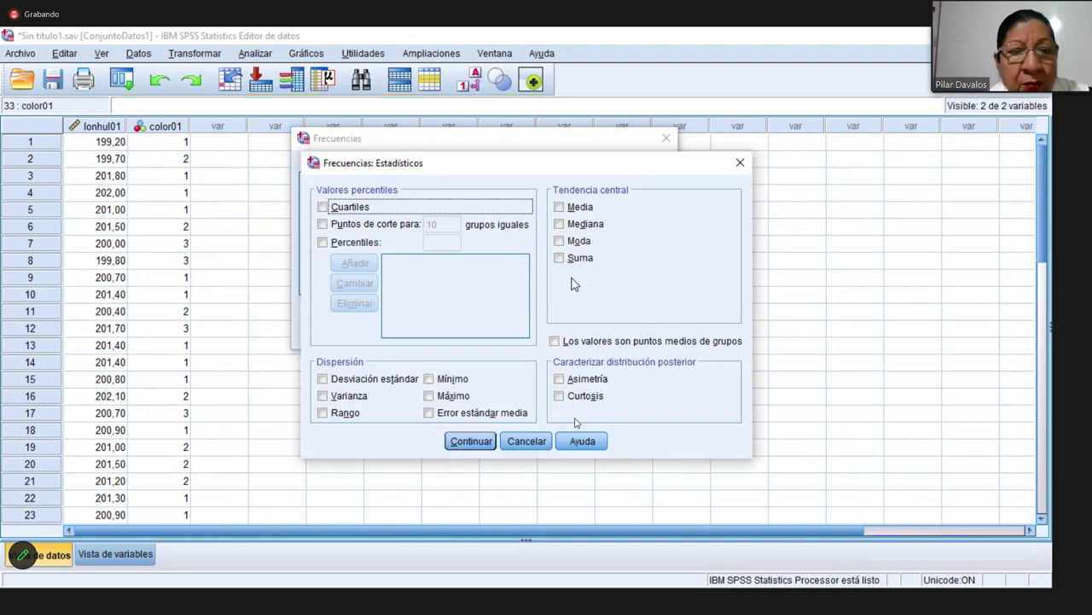
click(473, 449)
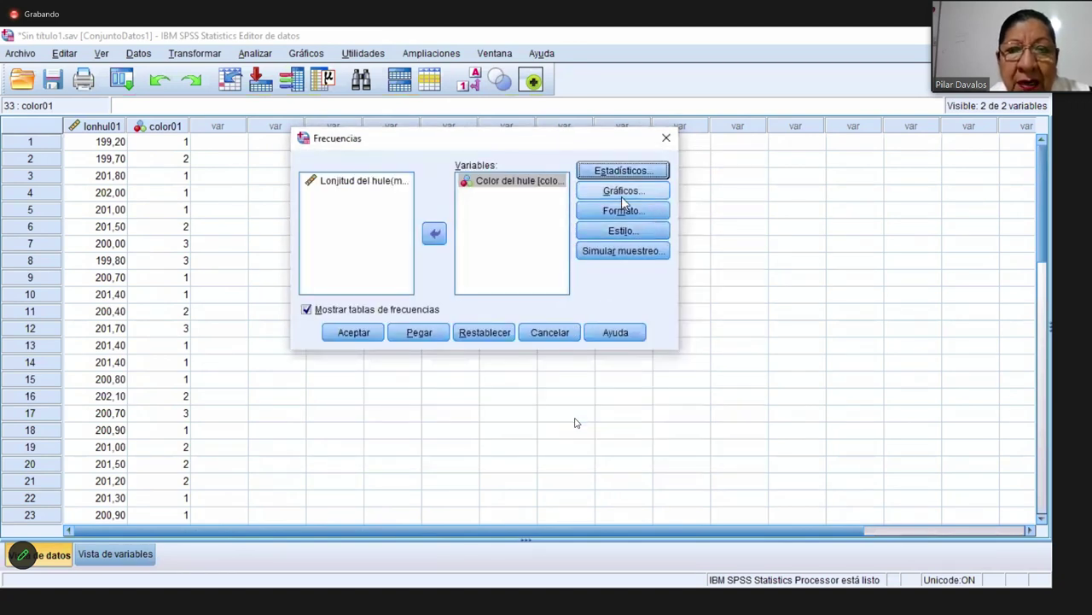
click(623, 193)
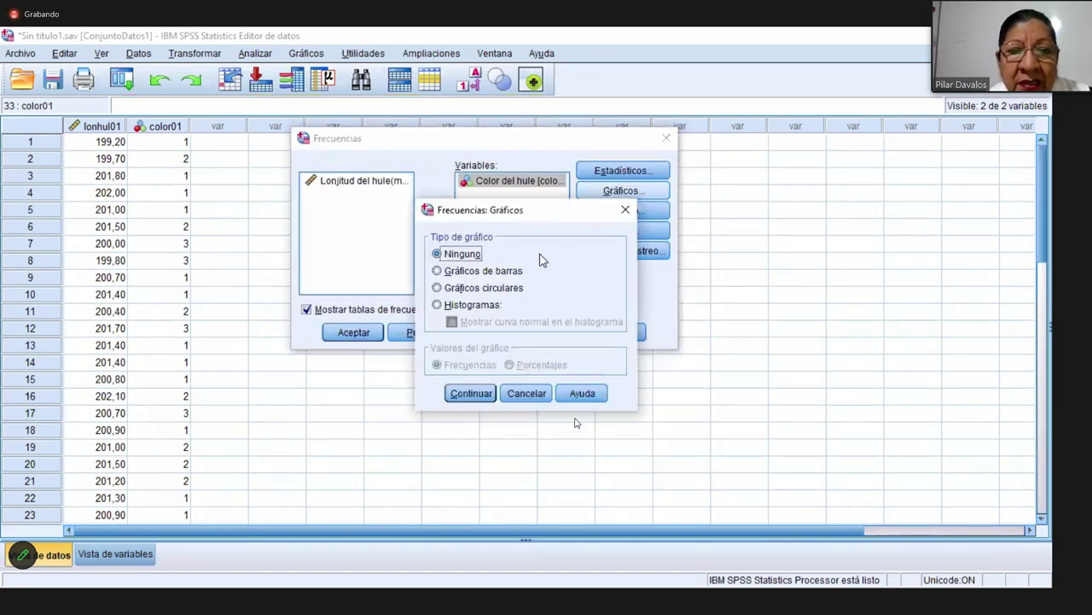
click(437, 305)
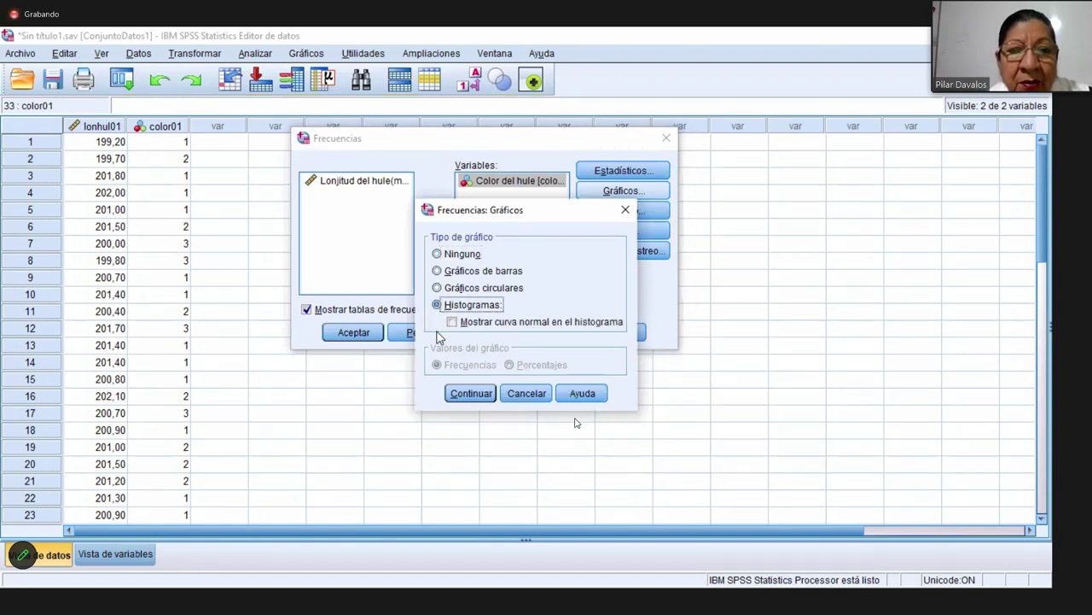
click(452, 322)
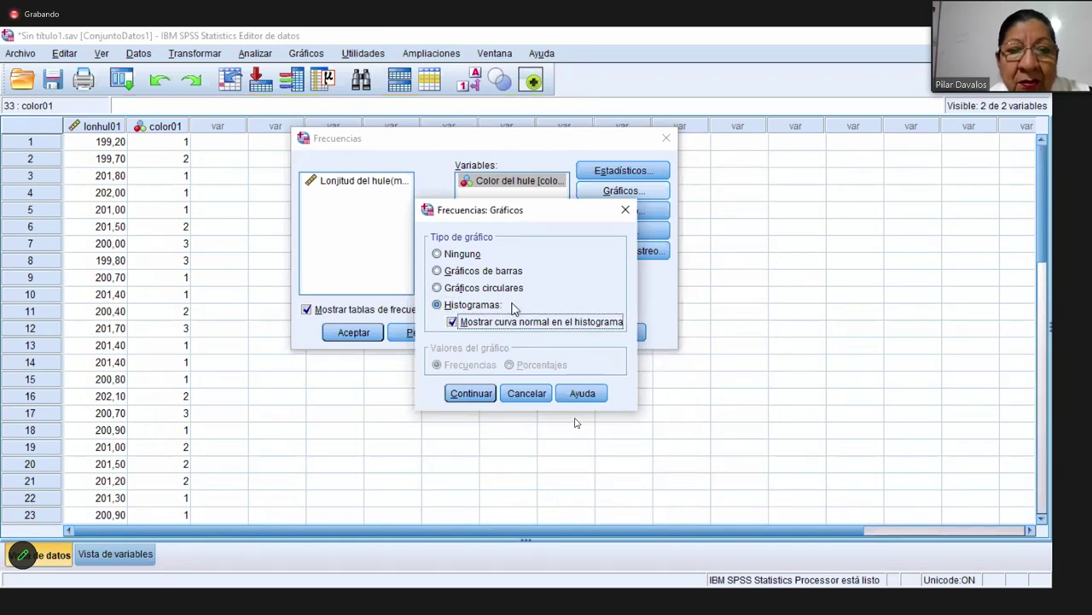
click(437, 289)
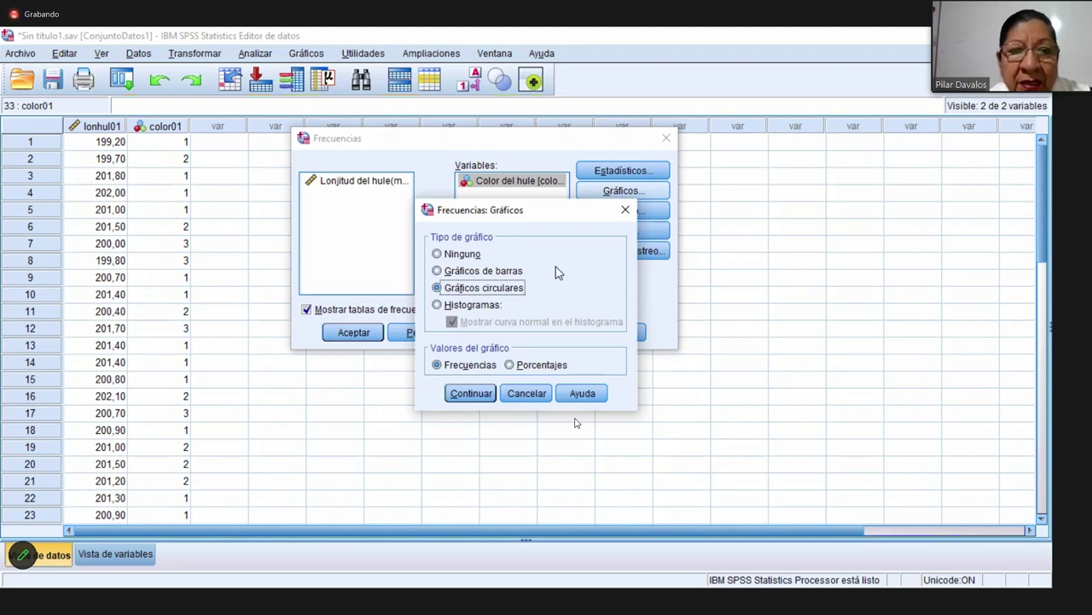
click(474, 396)
click(357, 335)
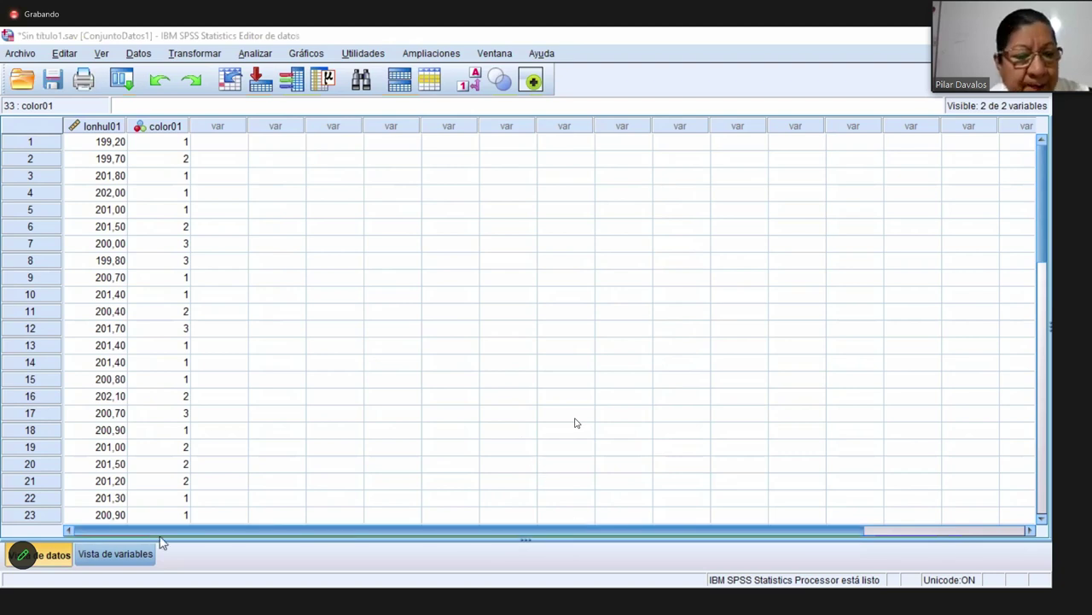
click(24, 54)
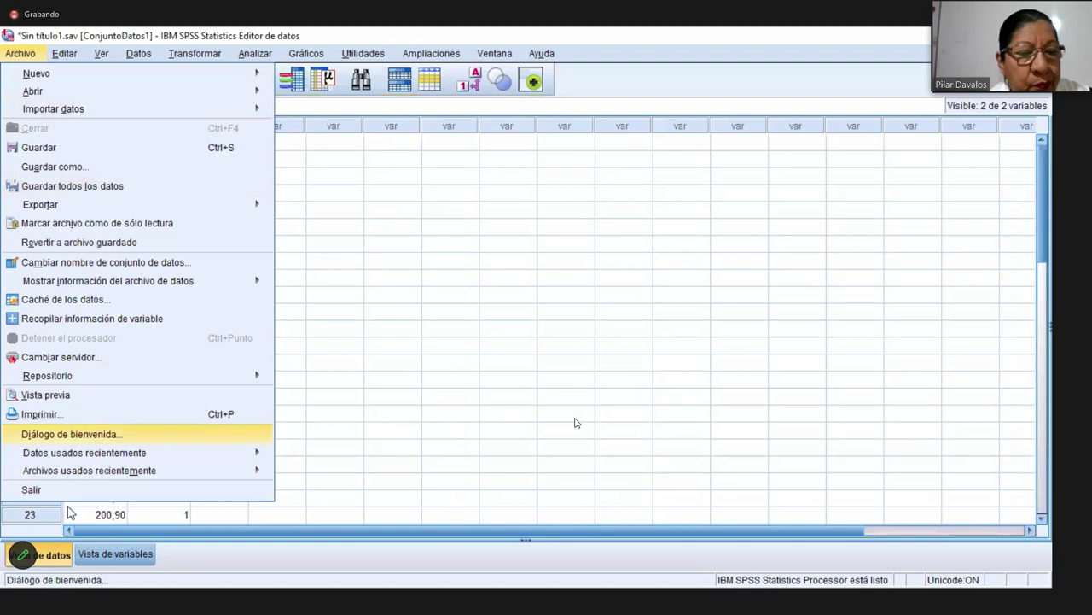
mouse_move(93, 453)
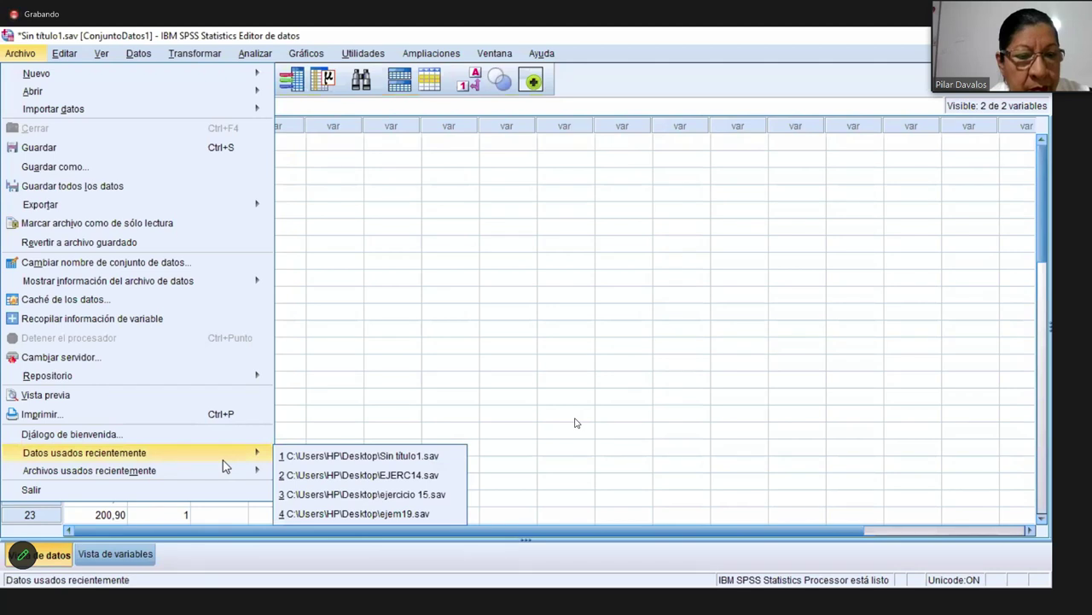
click(346, 458)
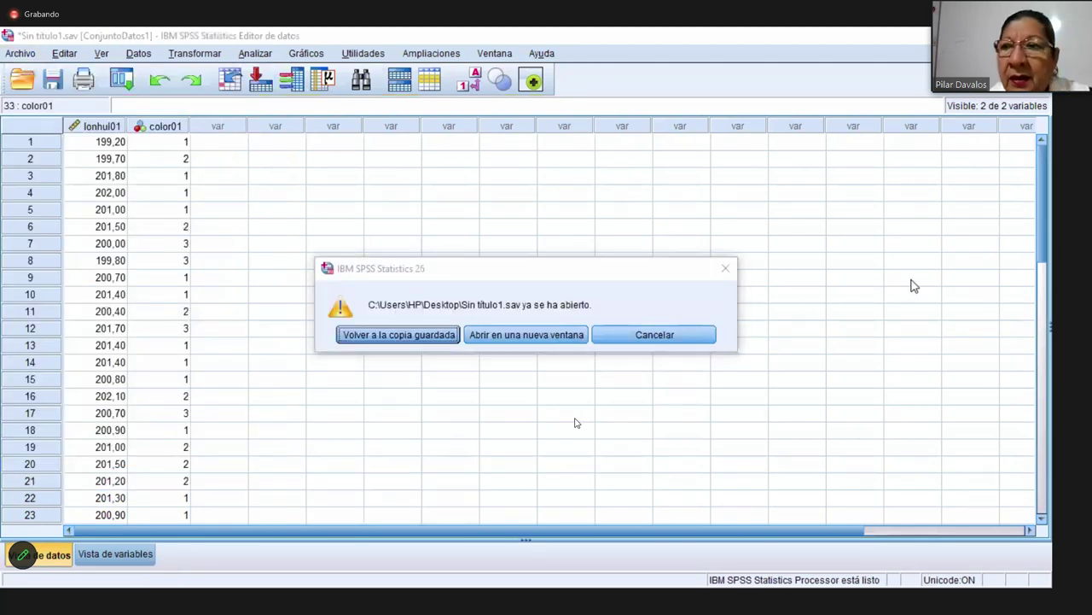
click(726, 268)
- Run the Frecuencias analysis of Color del hule again with the same pie chart setting and bring up the output viewer
click(258, 52)
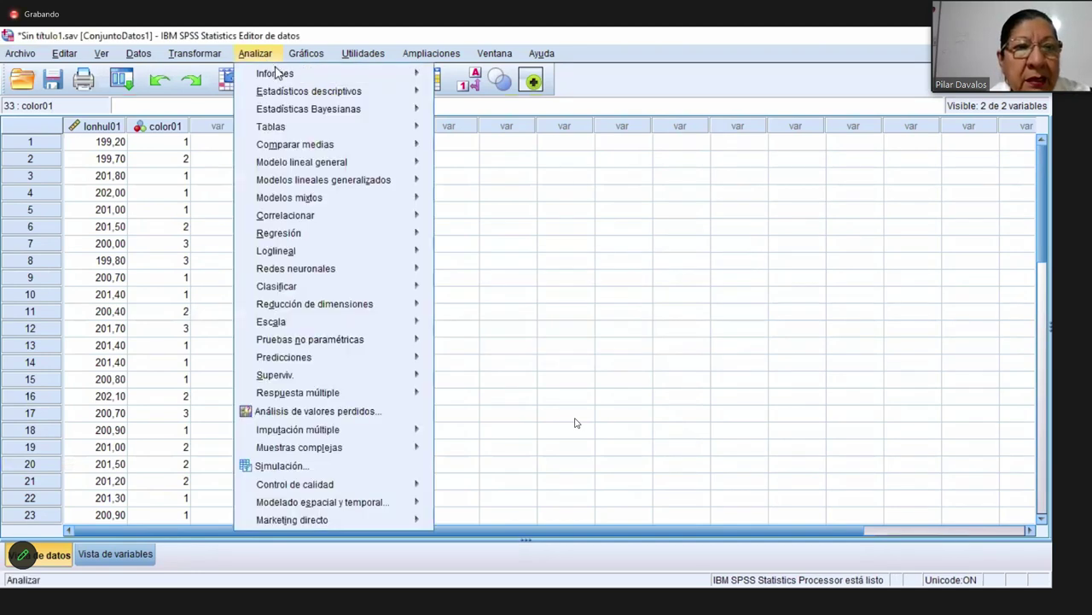
mouse_move(312, 102)
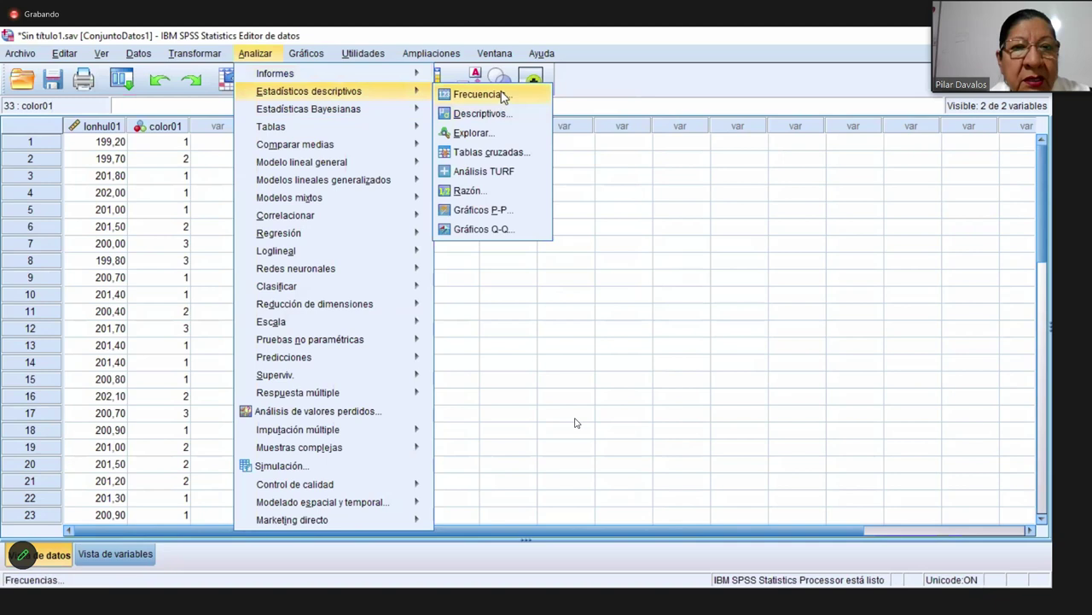
click(501, 95)
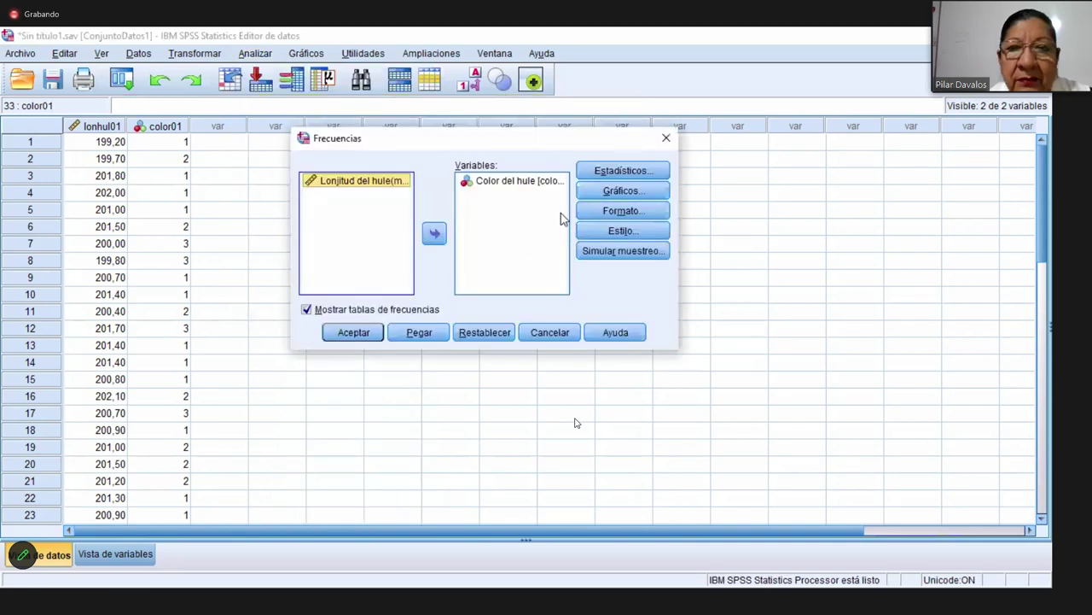
click(636, 192)
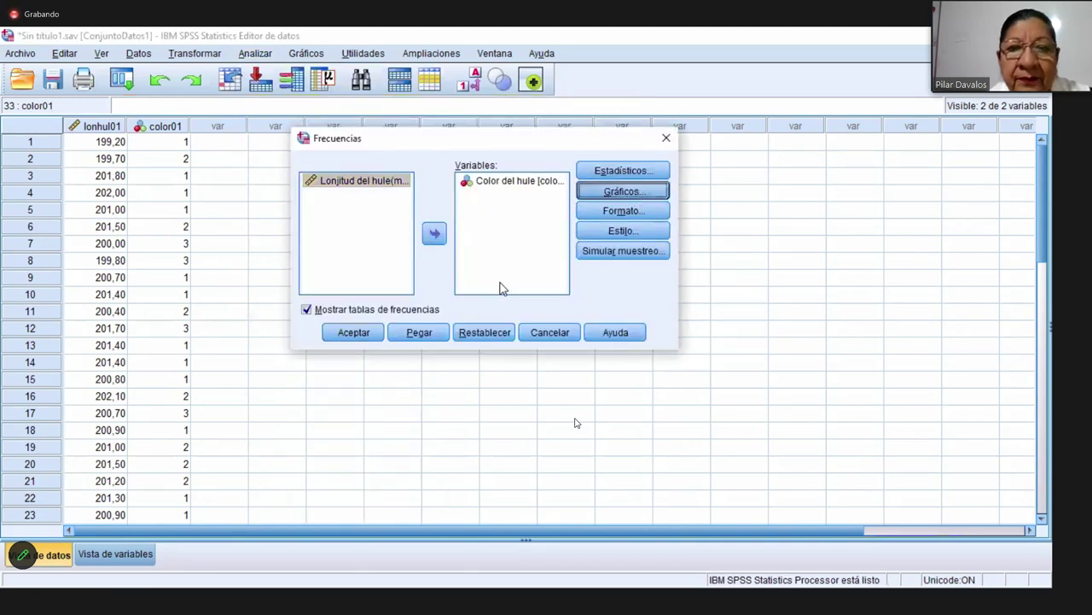
click(474, 397)
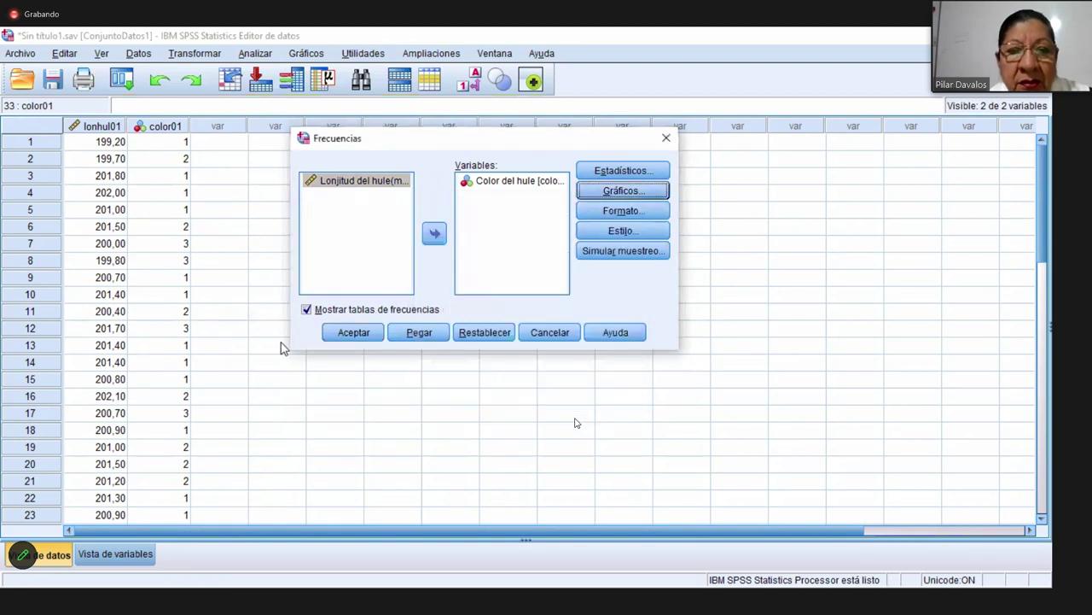
click(363, 335)
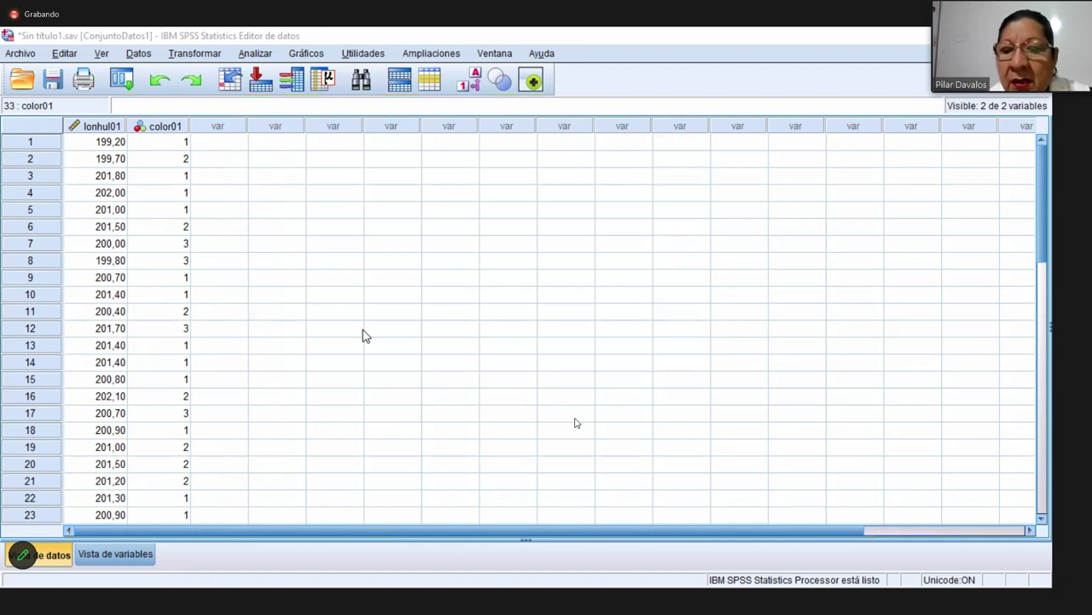
key(alt+s)
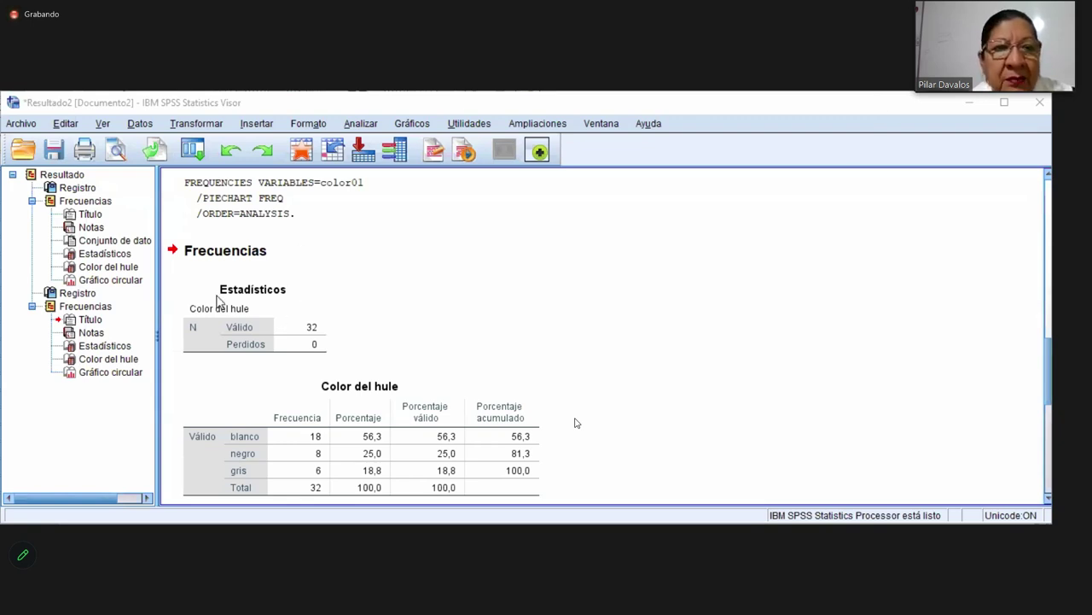
- Examine the statistics, the frequency table and the pie chart for Color del hule in both sets of output
scroll(252, 205, up, 3)
scroll(254, 204, down, 3)
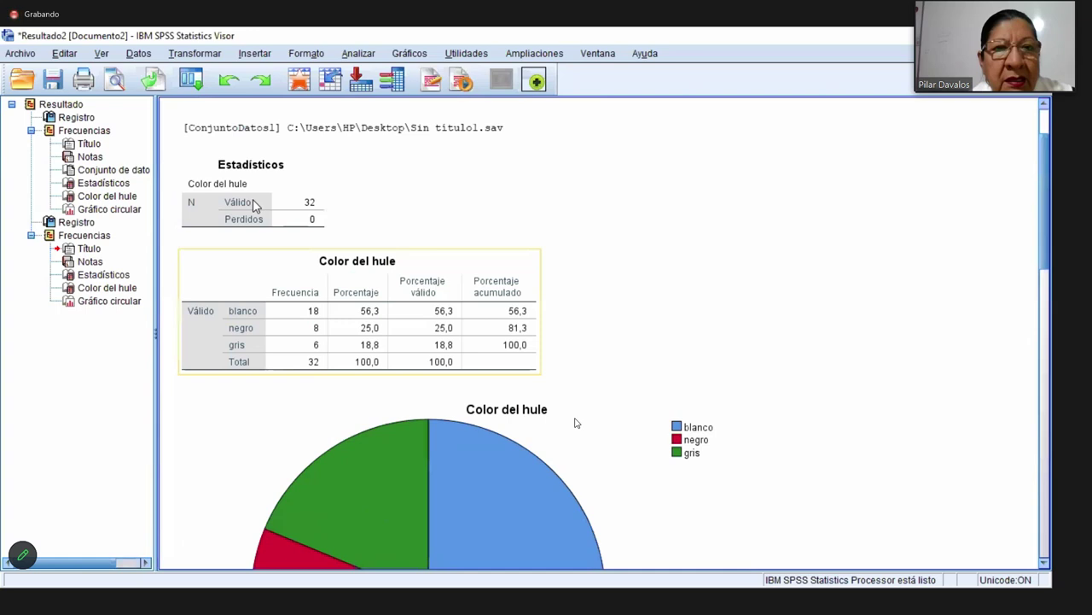
scroll(254, 203, up, 1)
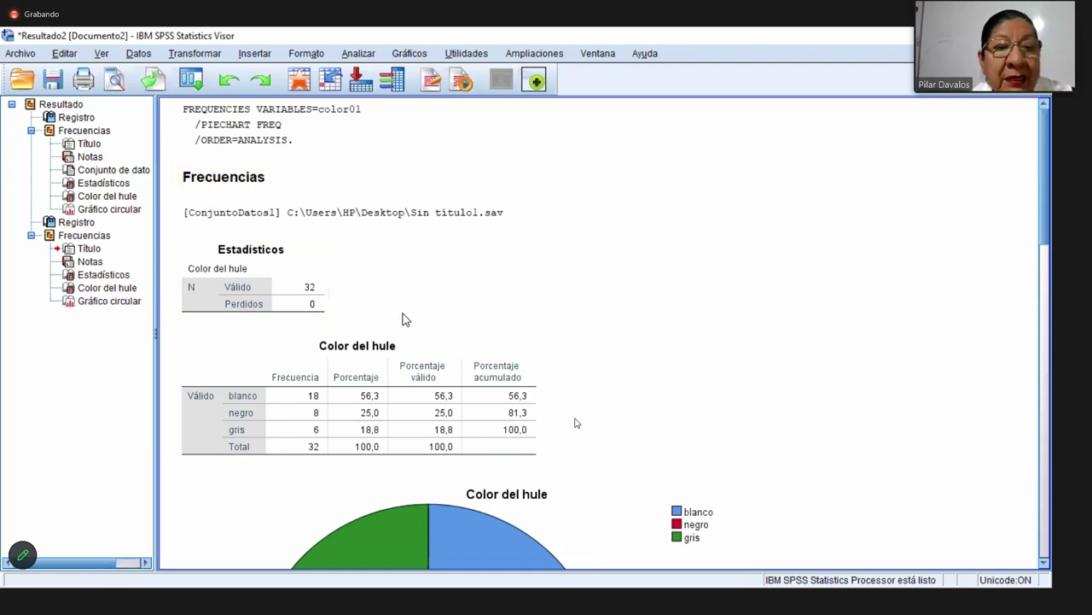
scroll(405, 323, down, 2)
scroll(405, 322, down, 2)
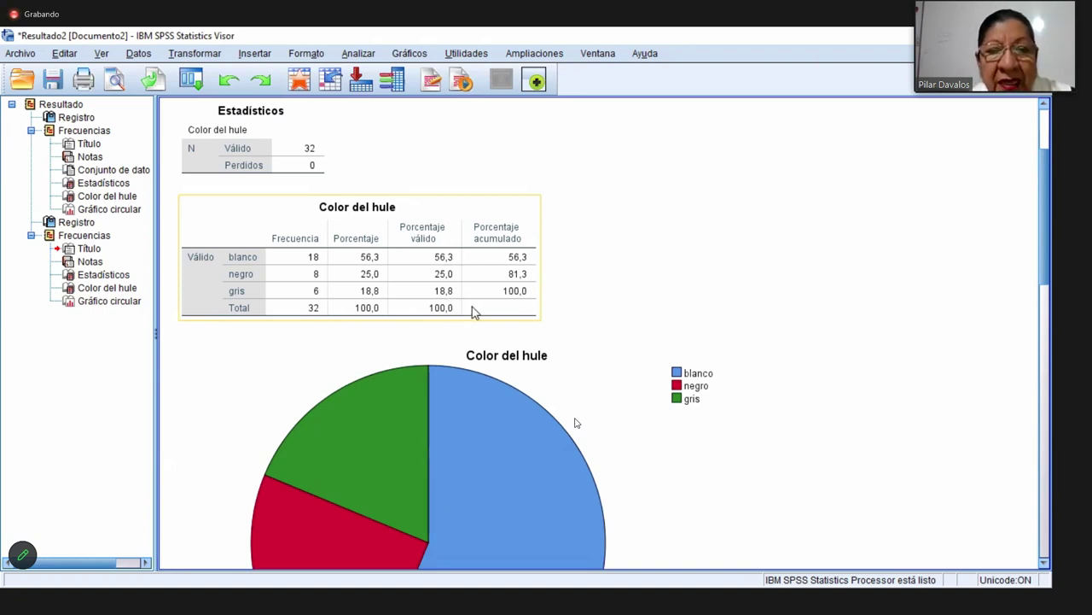
scroll(472, 308, down, 3)
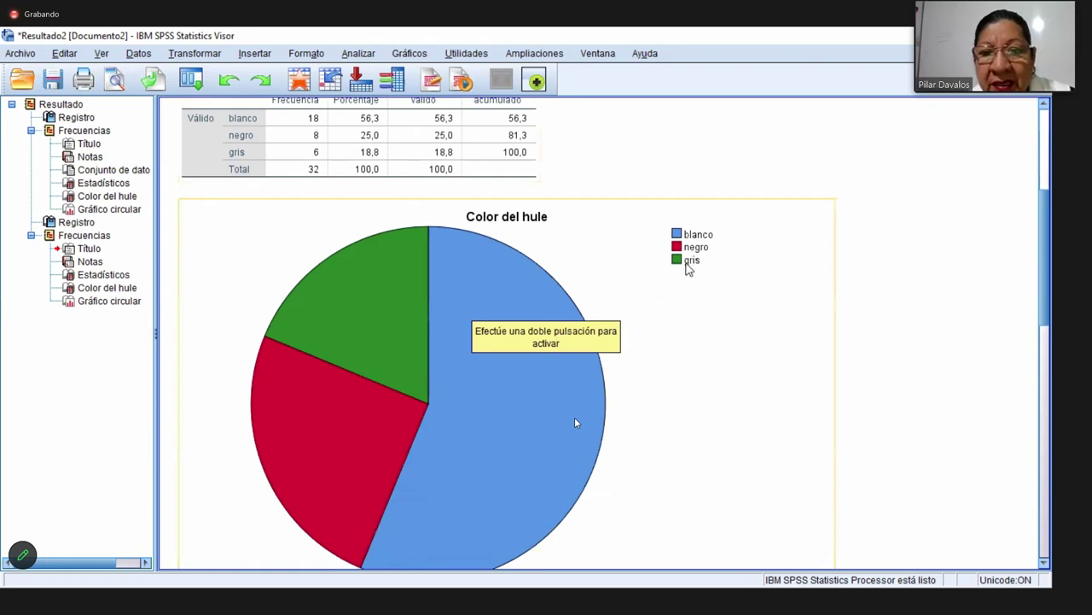
scroll(418, 442, down, 2)
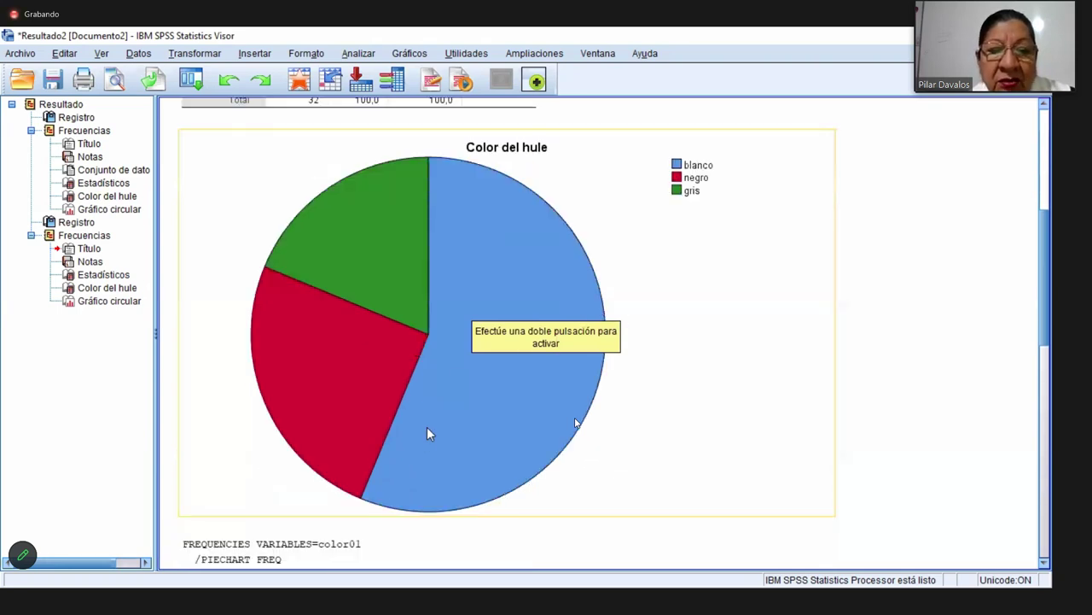
scroll(427, 431, down, 3)
scroll(427, 431, up, 3)
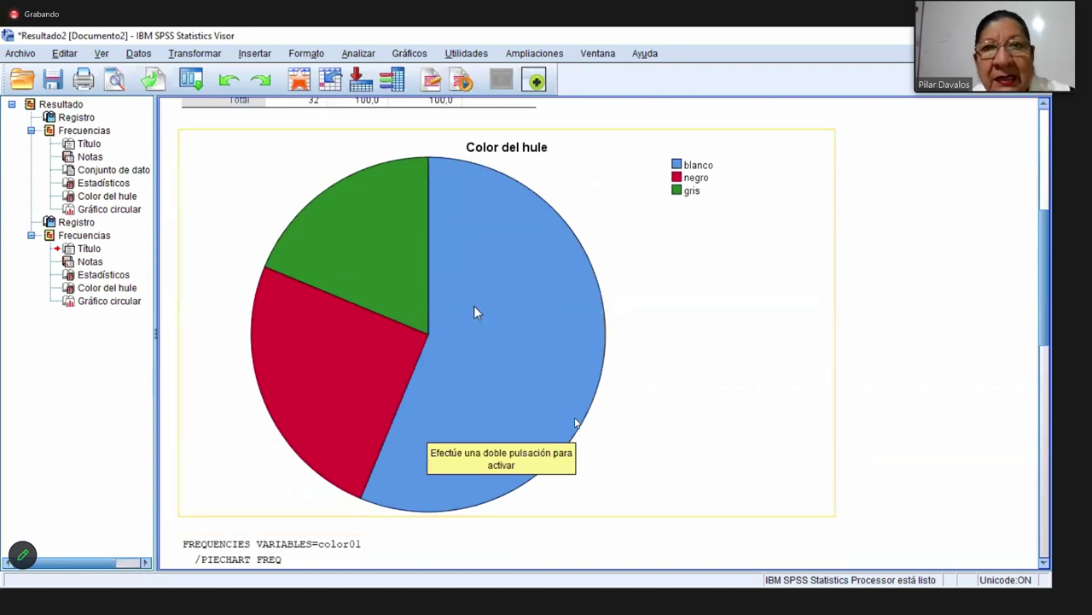
scroll(476, 312, down, 6)
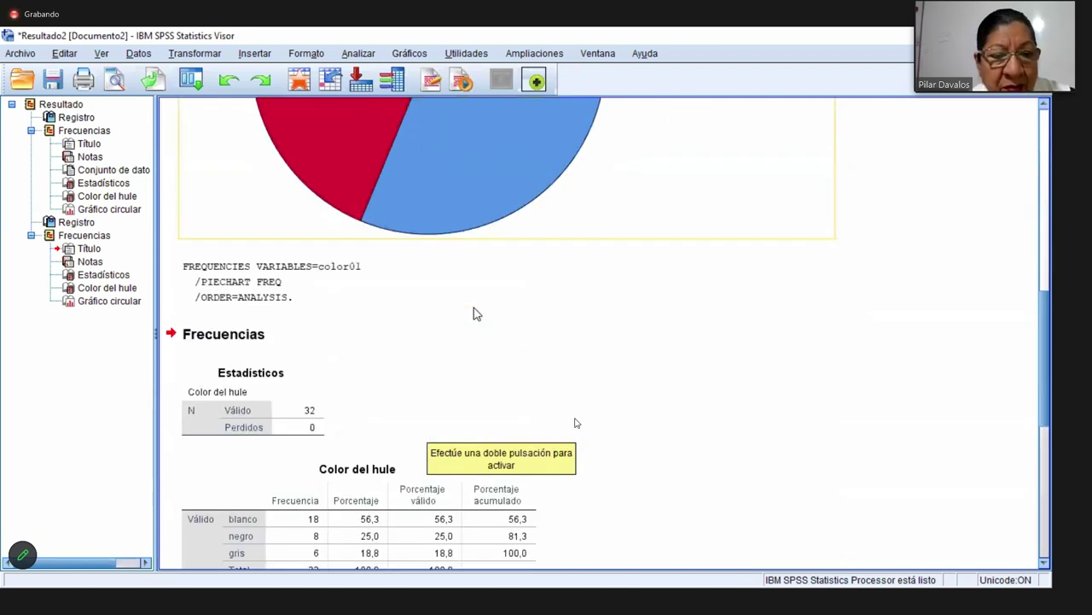
scroll(477, 312, down, 3)
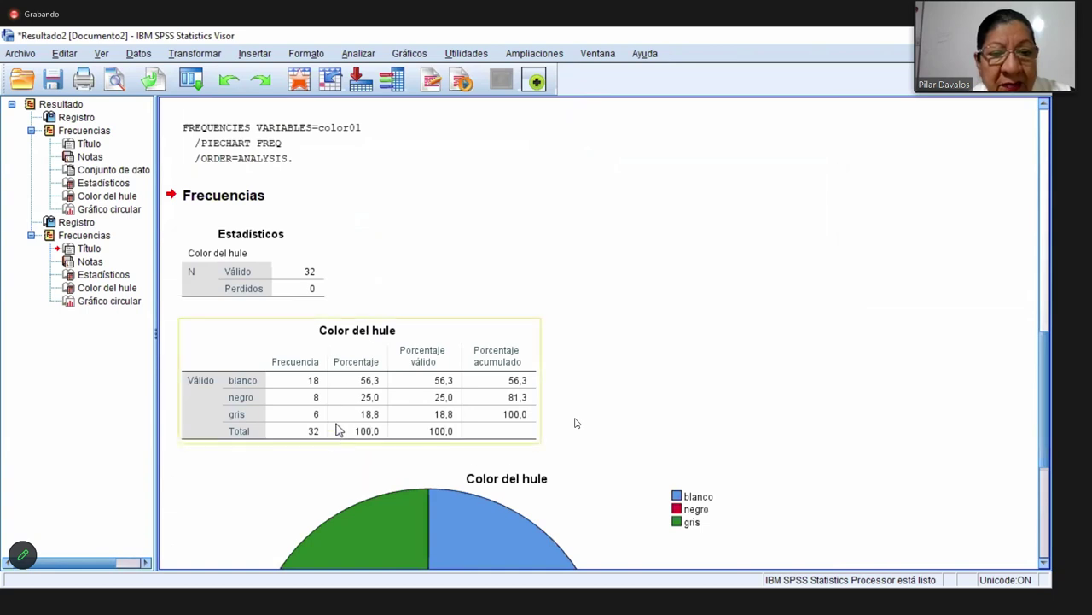
scroll(439, 408, down, 7)
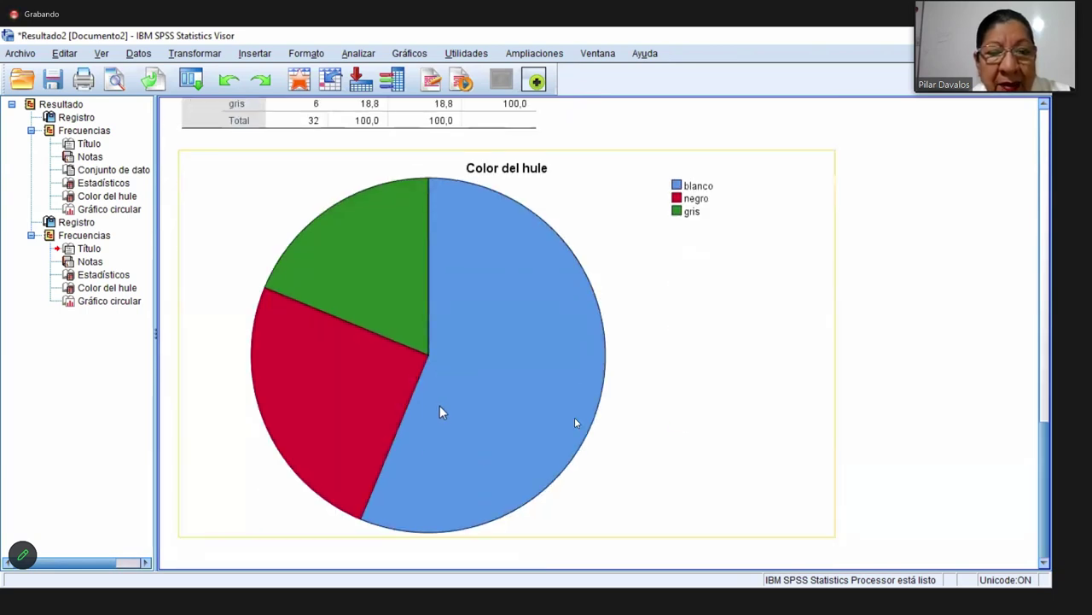
scroll(427, 403, up, 9)
scroll(418, 400, down, 9)
scroll(416, 400, up, 5)
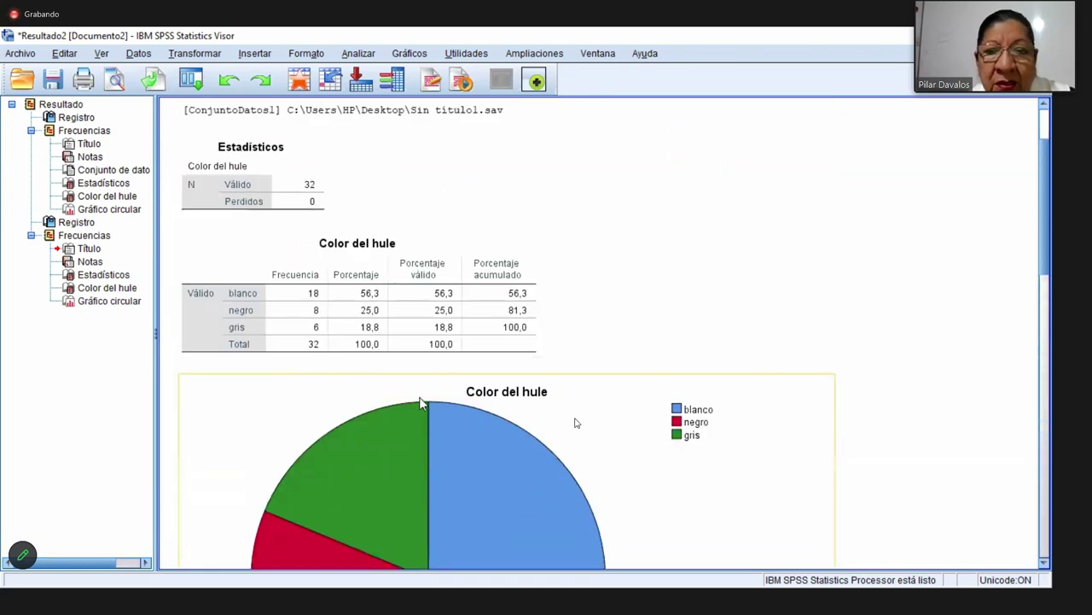
- Copy the first Color del hule frequency table from the output
click(429, 291)
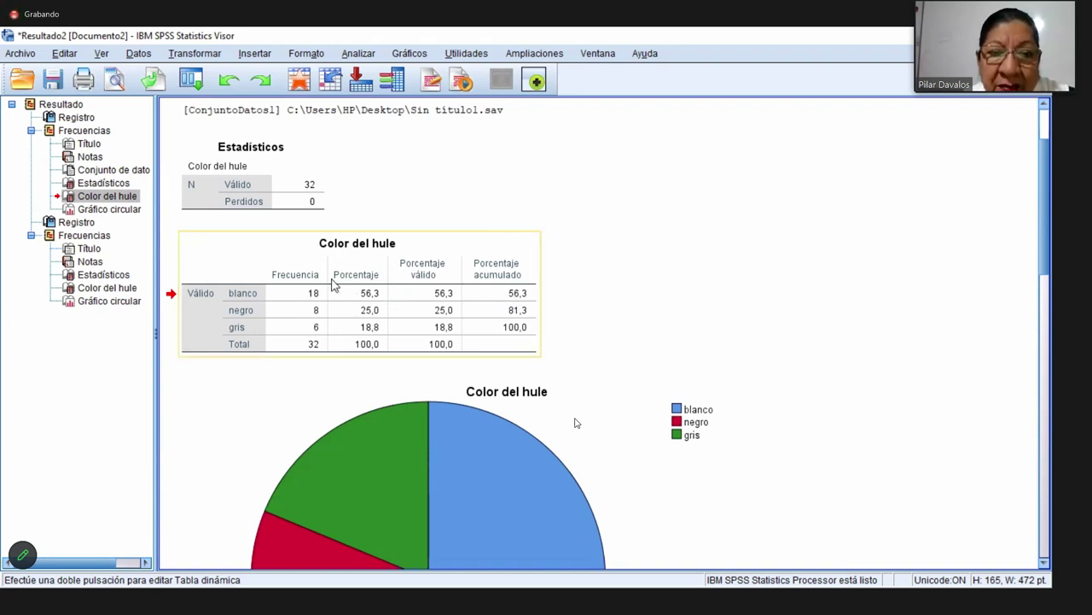
right_click(450, 295)
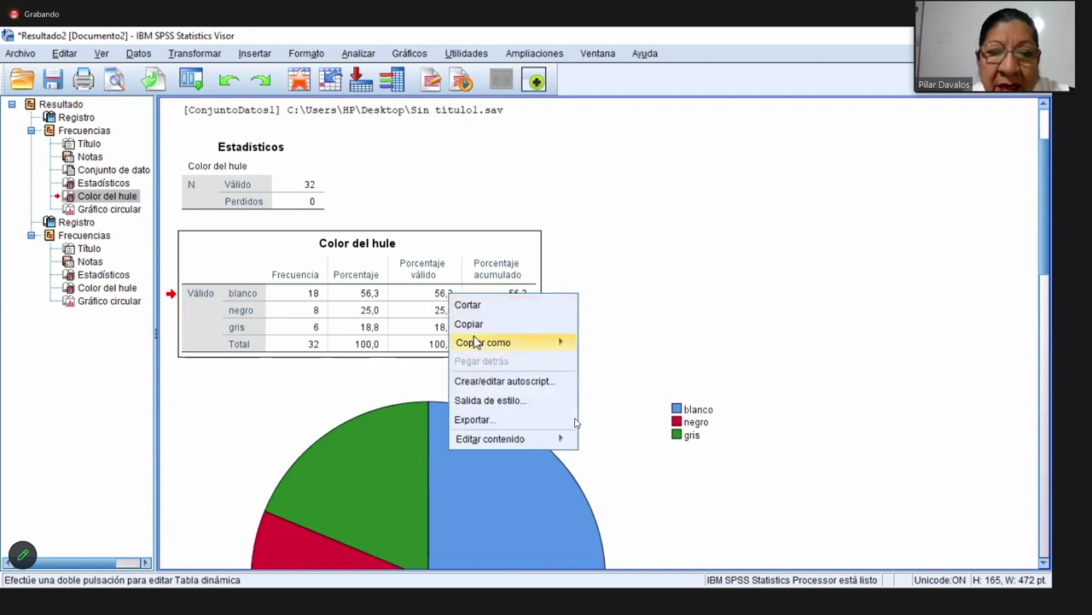
click(468, 324)
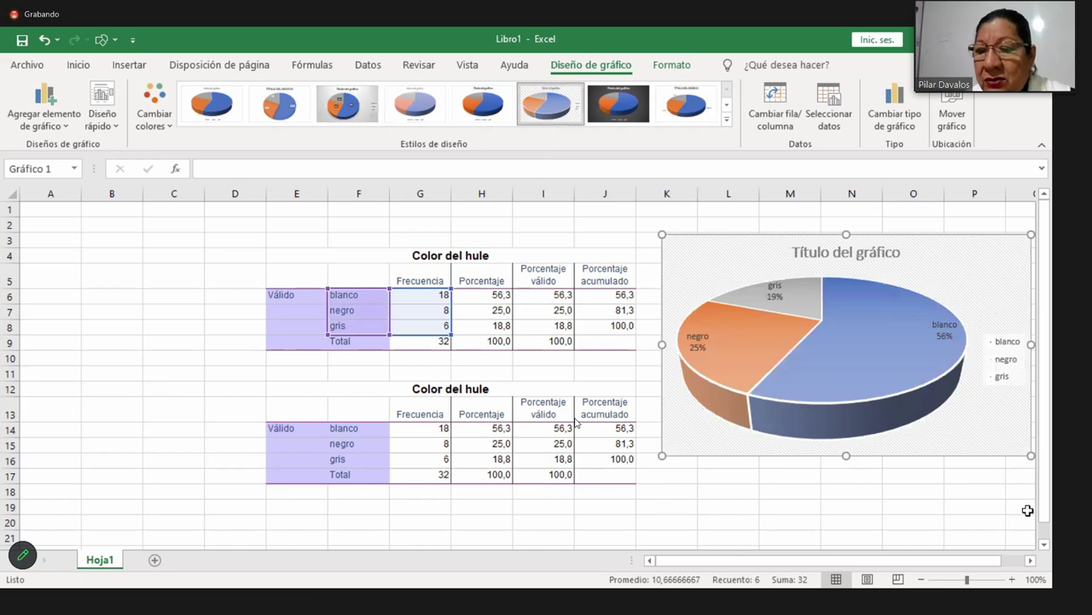
- Switch to the Excel workbook and make the 3-D pie chart beside the Color del hule tables smaller
click(976, 504)
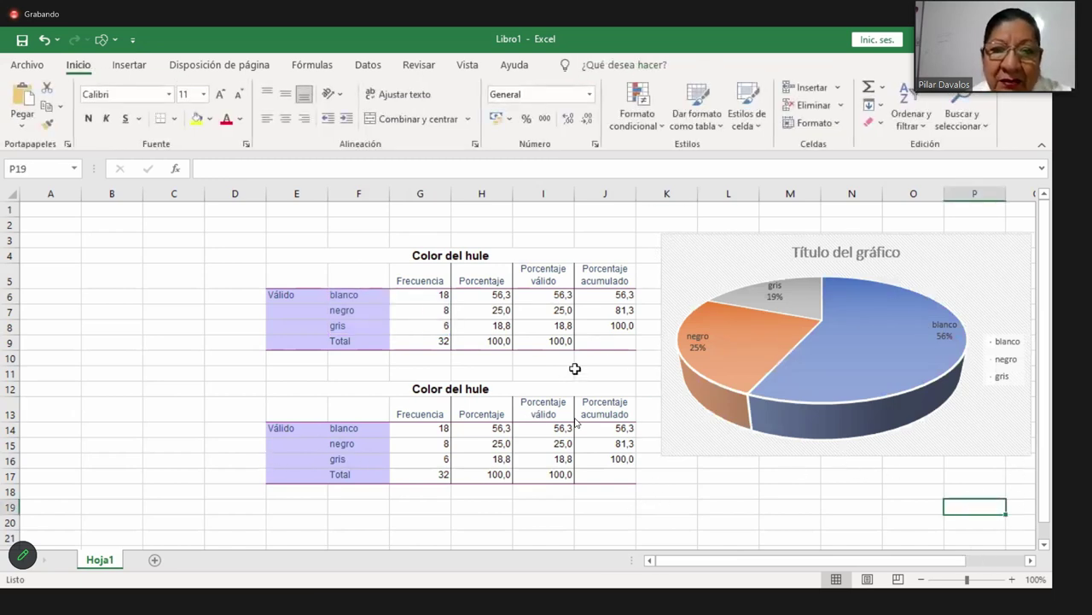
click(879, 306)
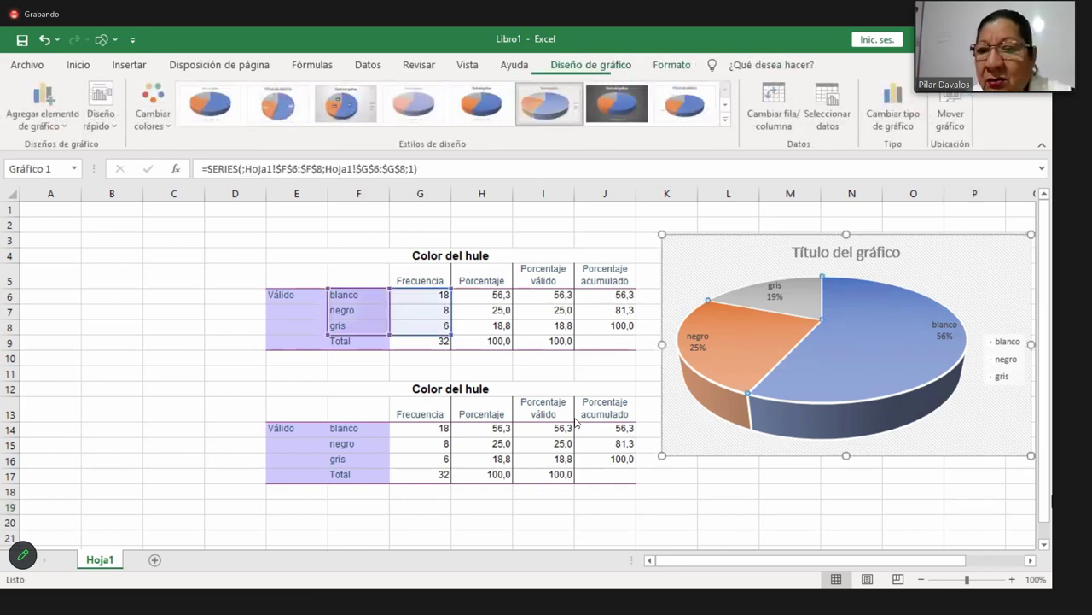
drag(1031, 456, 955, 429)
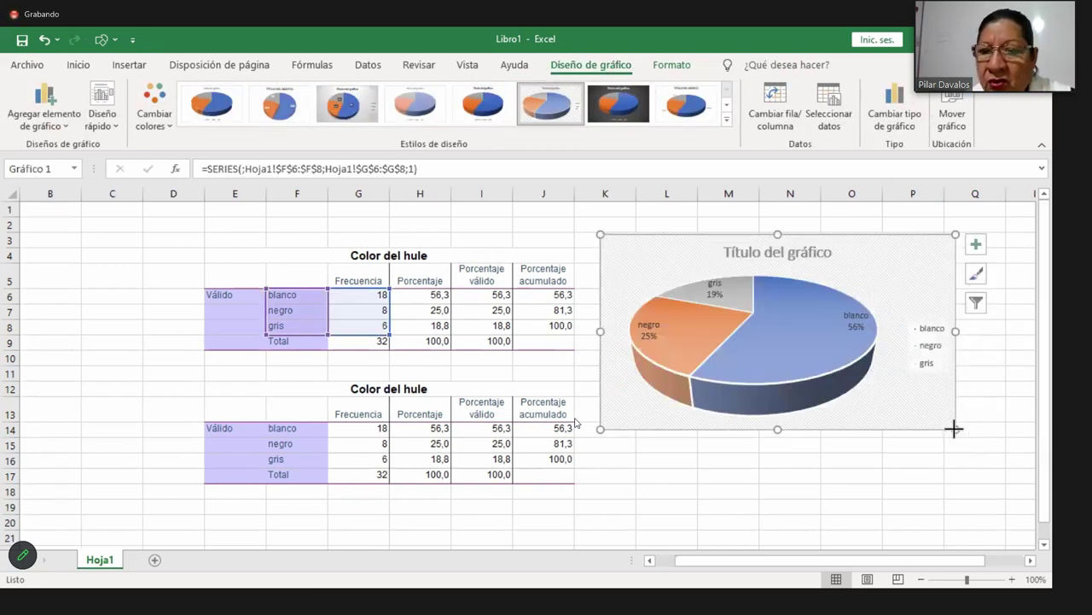
click(727, 228)
drag(654, 235, 646, 268)
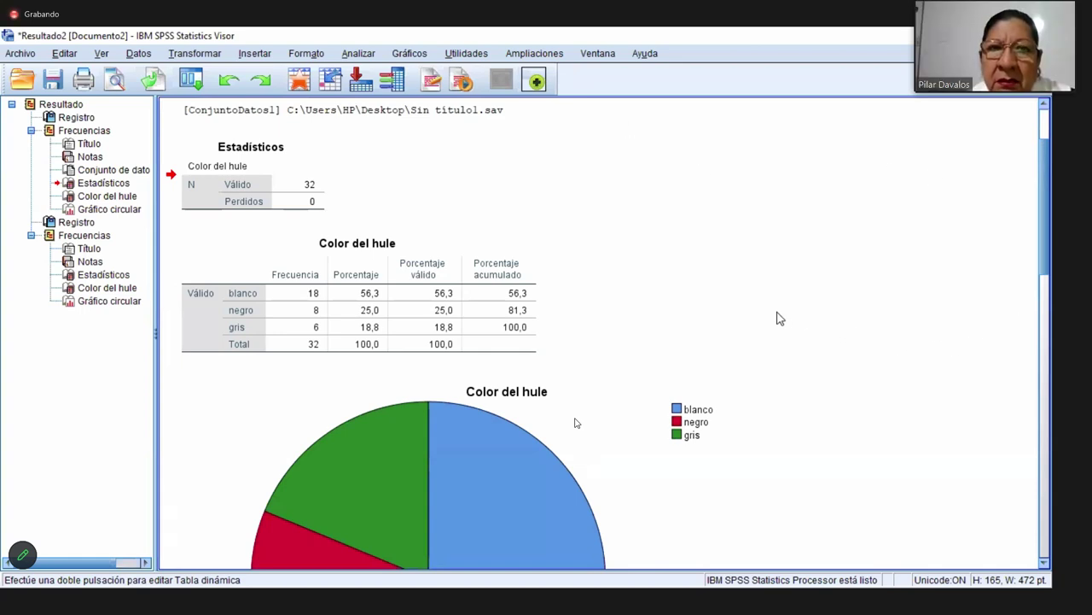
- Delete the second Frecuencias output group for Color del hule from the output viewer
scroll(814, 246, down, 10)
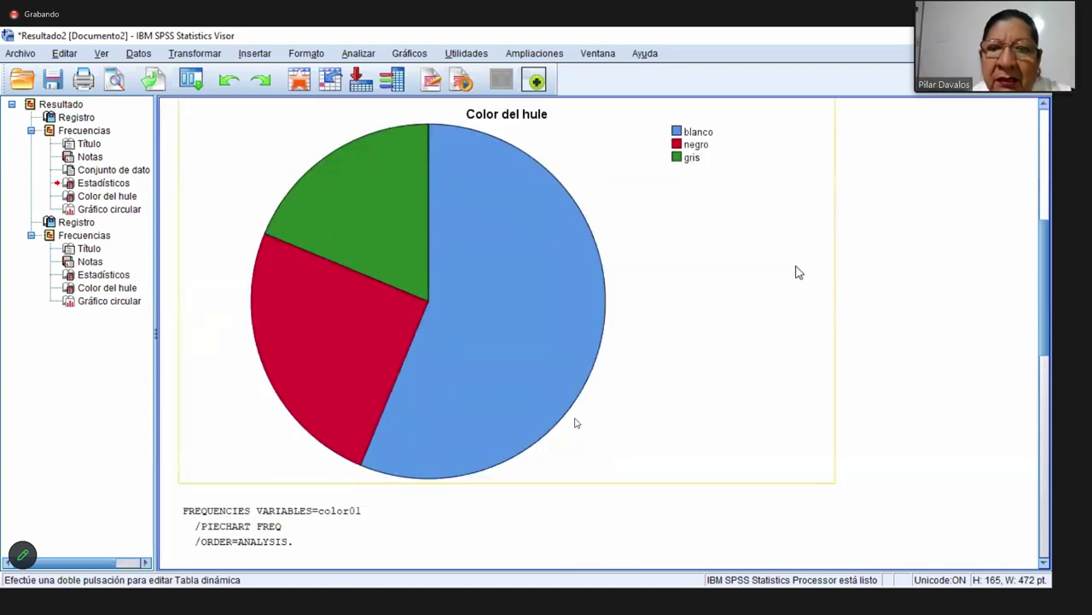
scroll(788, 282, up, 10)
scroll(788, 282, down, 12)
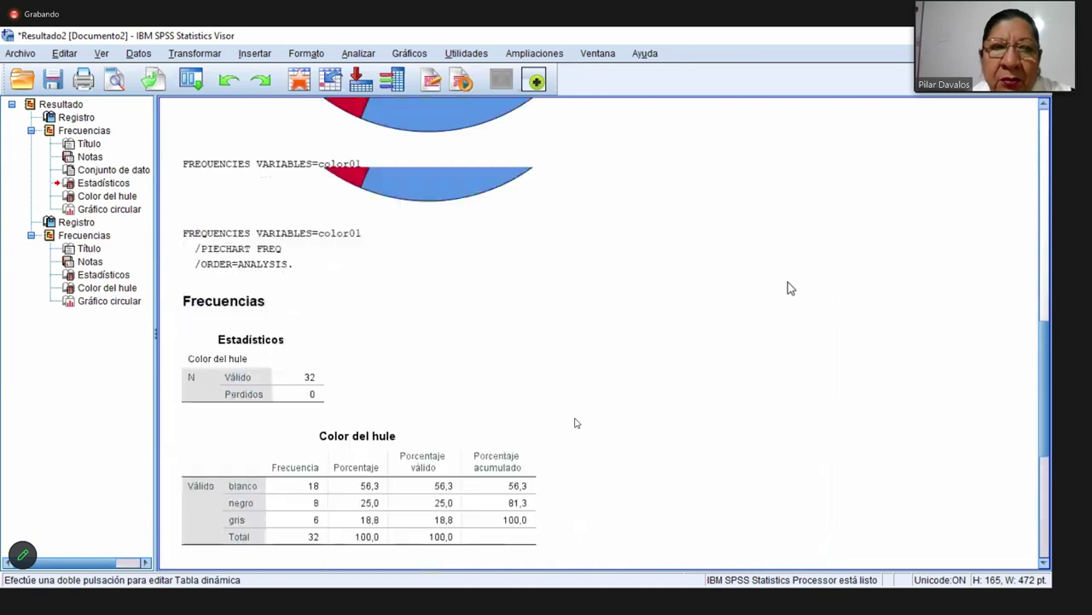
scroll(788, 282, up, 15)
scroll(787, 286, up, 3)
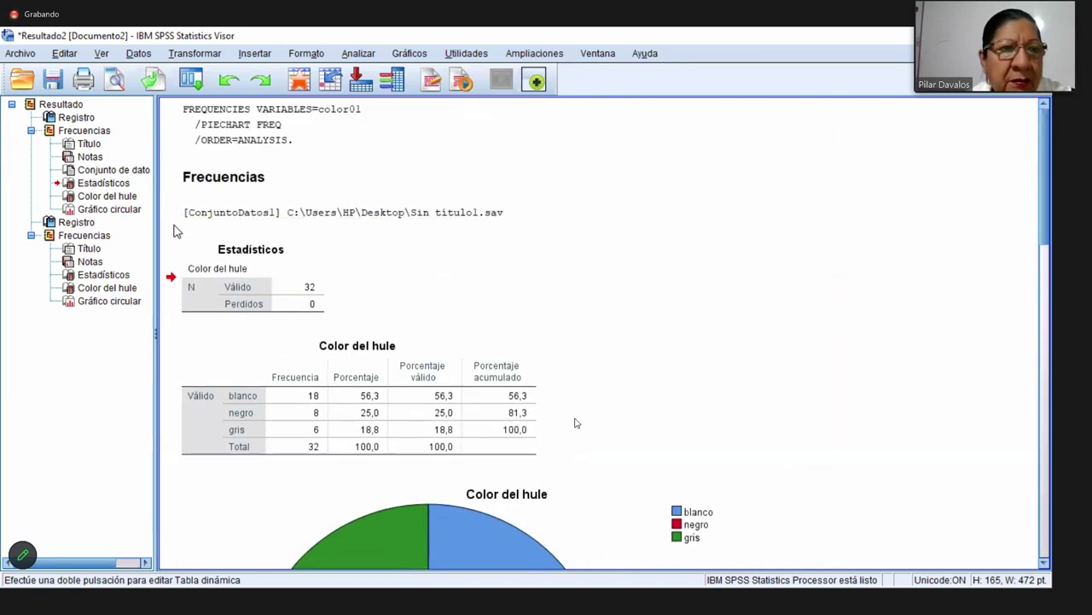
click(49, 224)
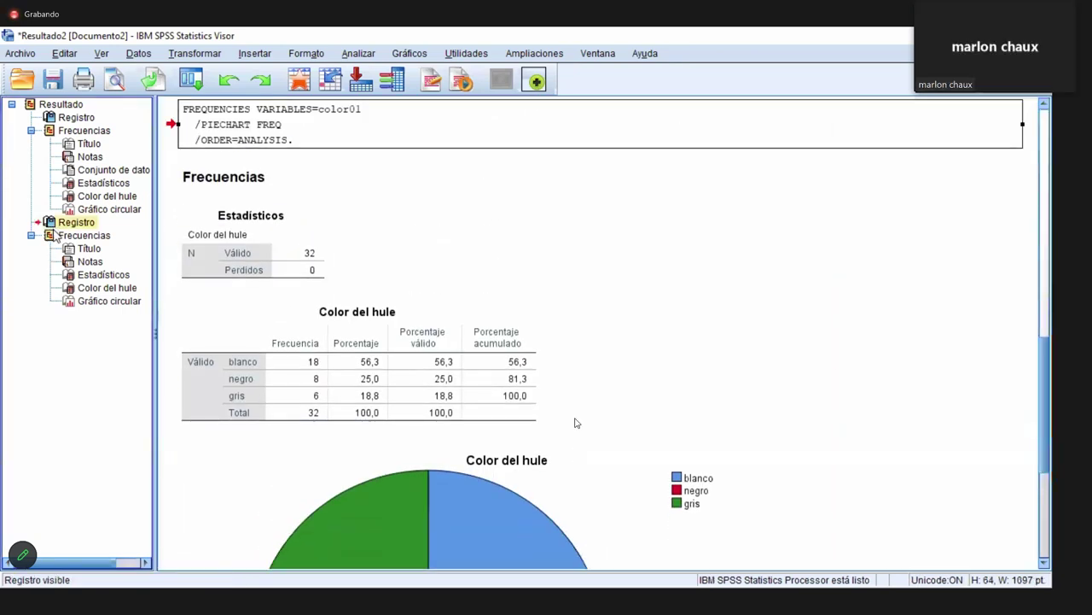
click(60, 236)
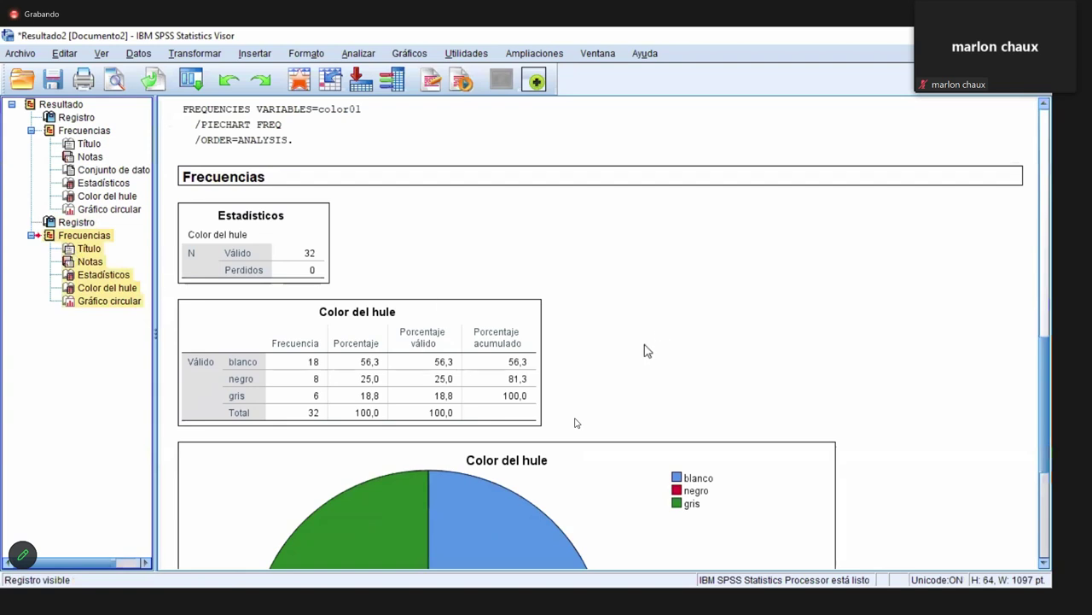
key(Delete)
scroll(493, 282, up, 5)
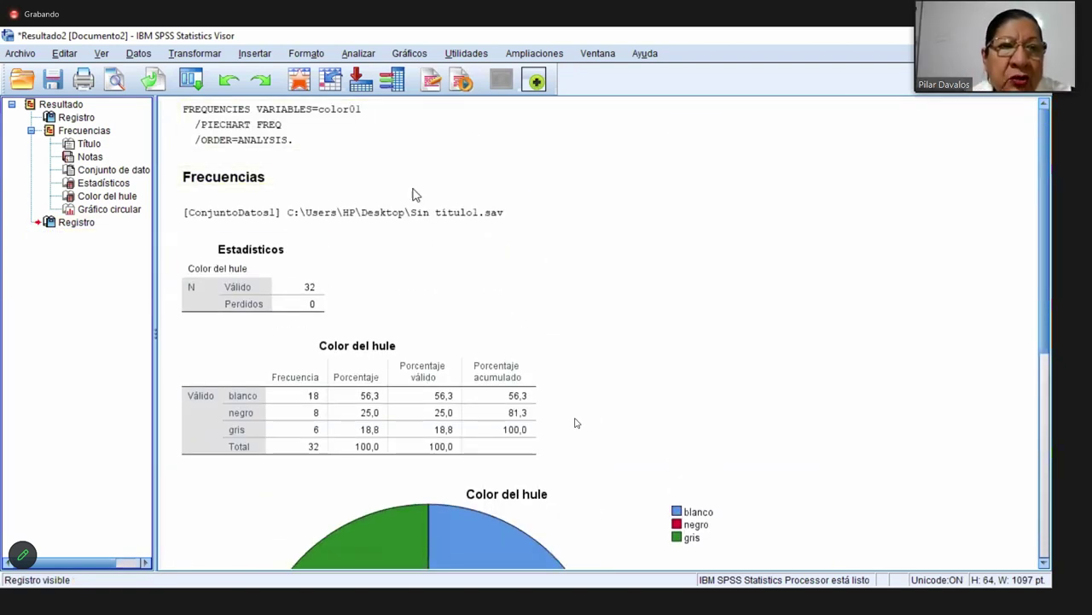
- Delete the first FREQUENCIES syntax log and the active dataset line from the output
click(57, 107)
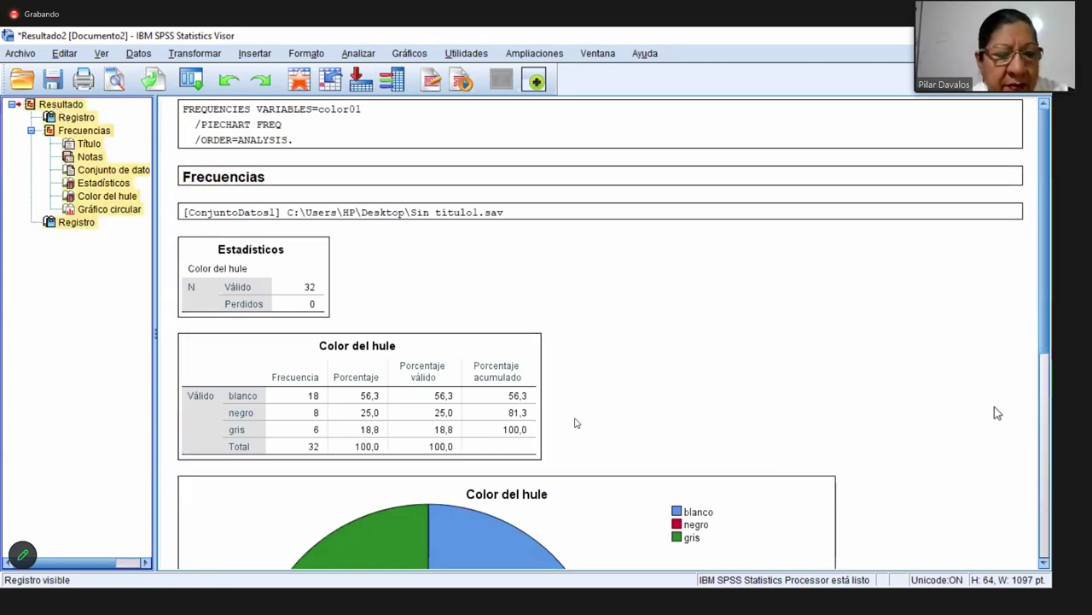
click(743, 246)
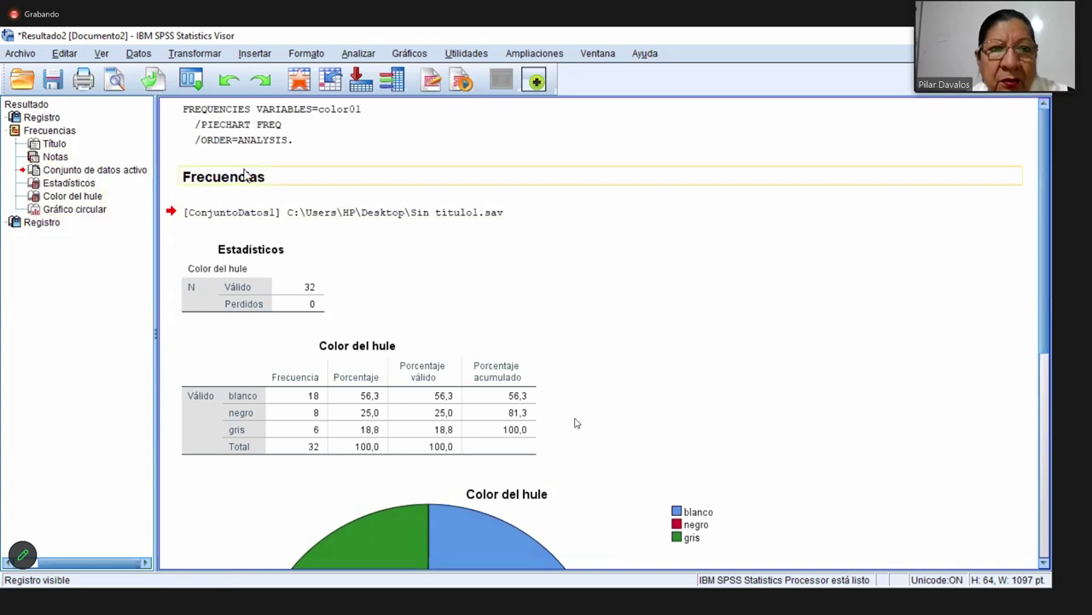
click(329, 141)
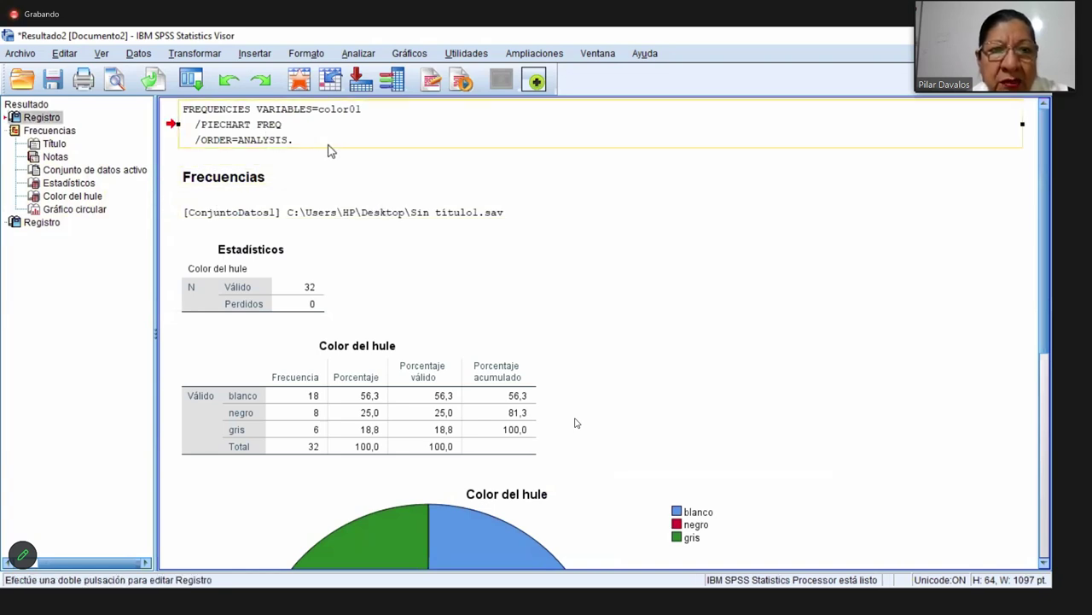
key(Delete)
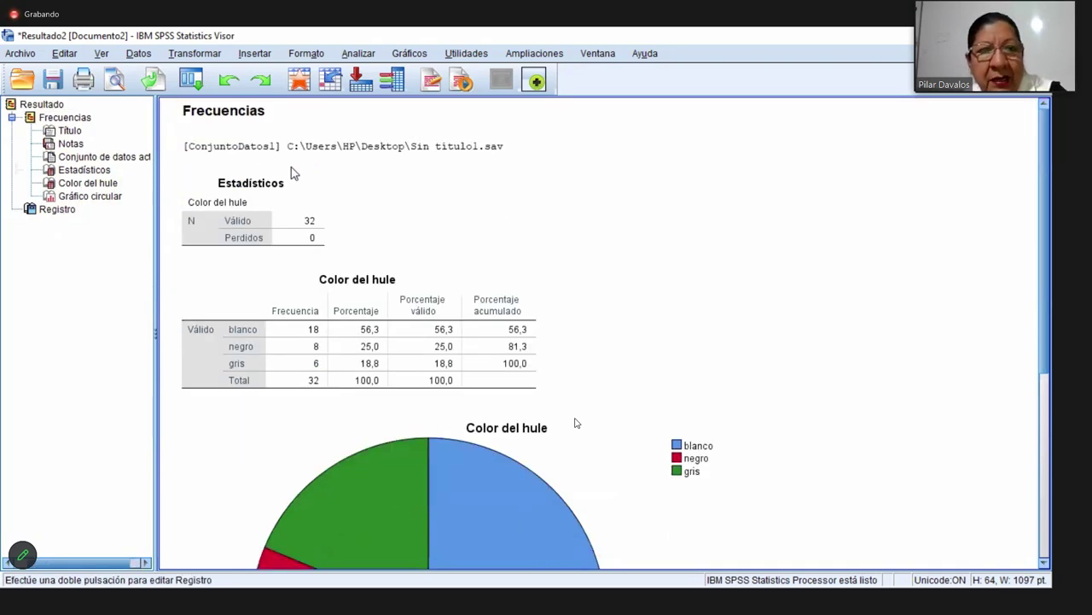
click(260, 152)
key(Delete)
- Delete the Frecuencias title, the Estadísticos table and the Color del hule frequency table from the output
click(238, 119)
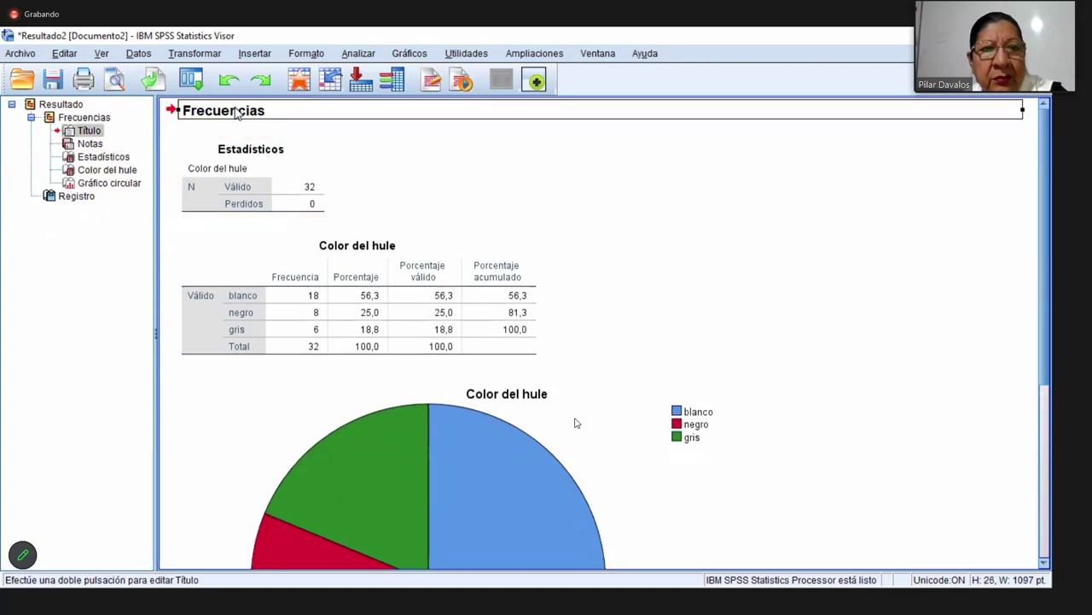
key(Delete)
click(240, 139)
key(Delete)
click(264, 165)
key(Delete)
- Delete everything that remains under Resultado, including the pie chart and the last syntax log
click(364, 225)
click(152, 150)
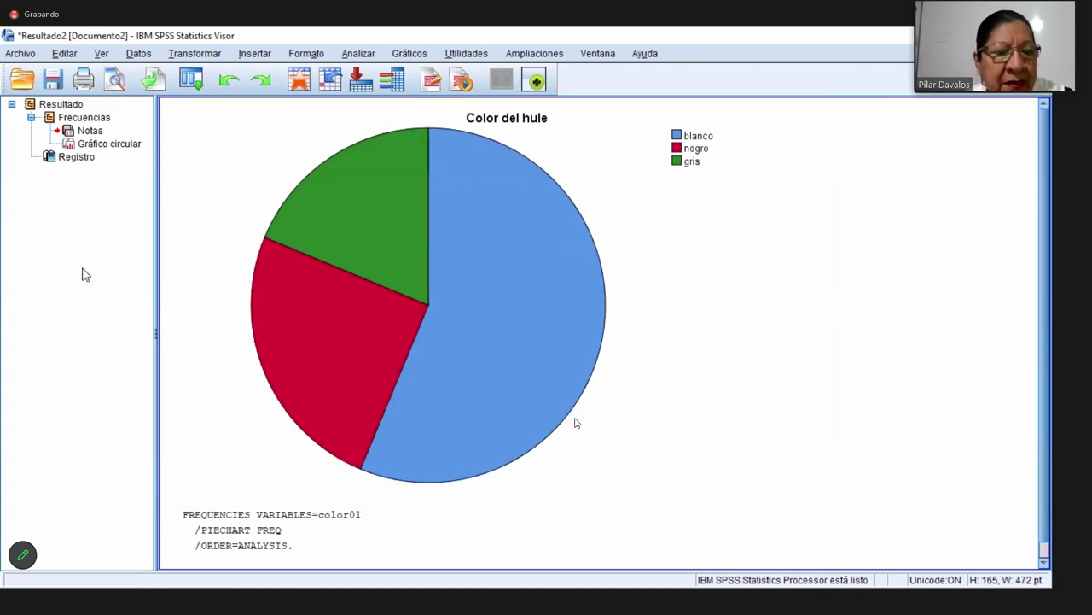
click(31, 107)
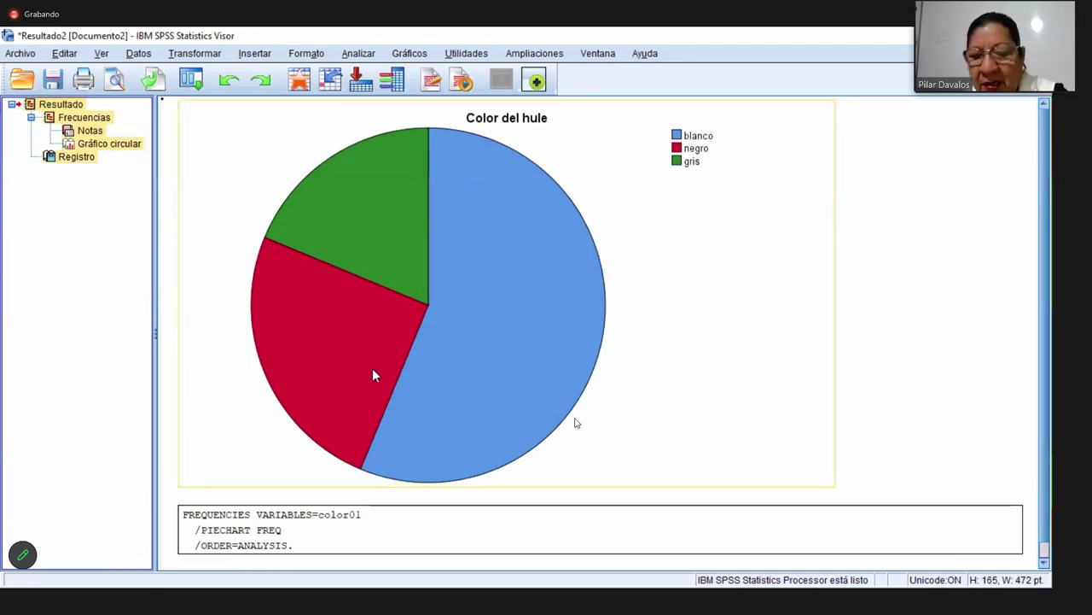
key(Delete)
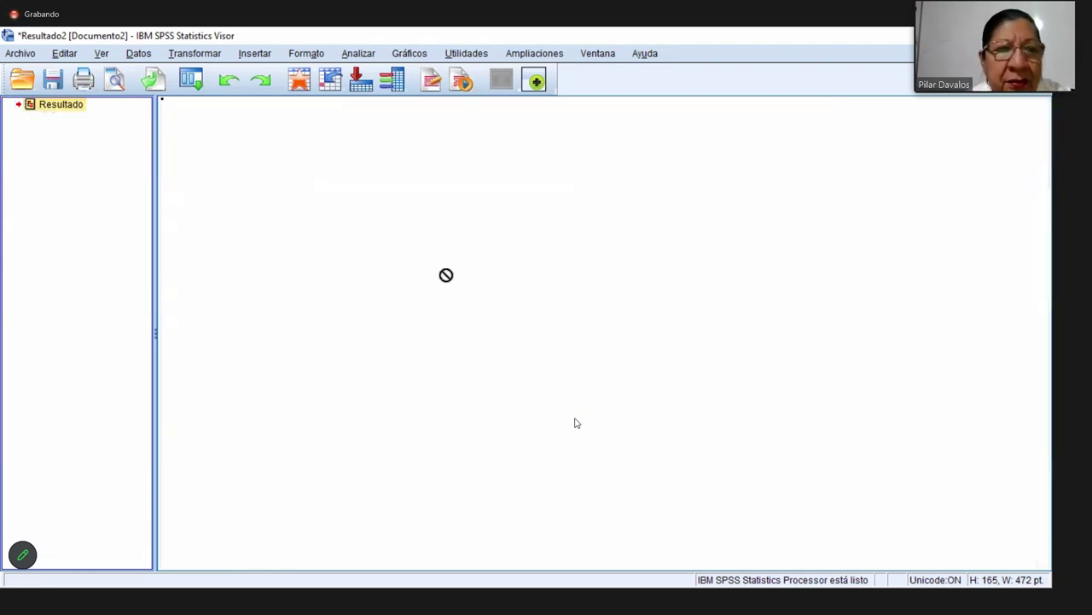
- Open the Frecuencias analysis, remove Color del hule from the variables to analyse and add it back
drag(62, 105, 370, 62)
drag(308, 414, 376, 56)
click(374, 56)
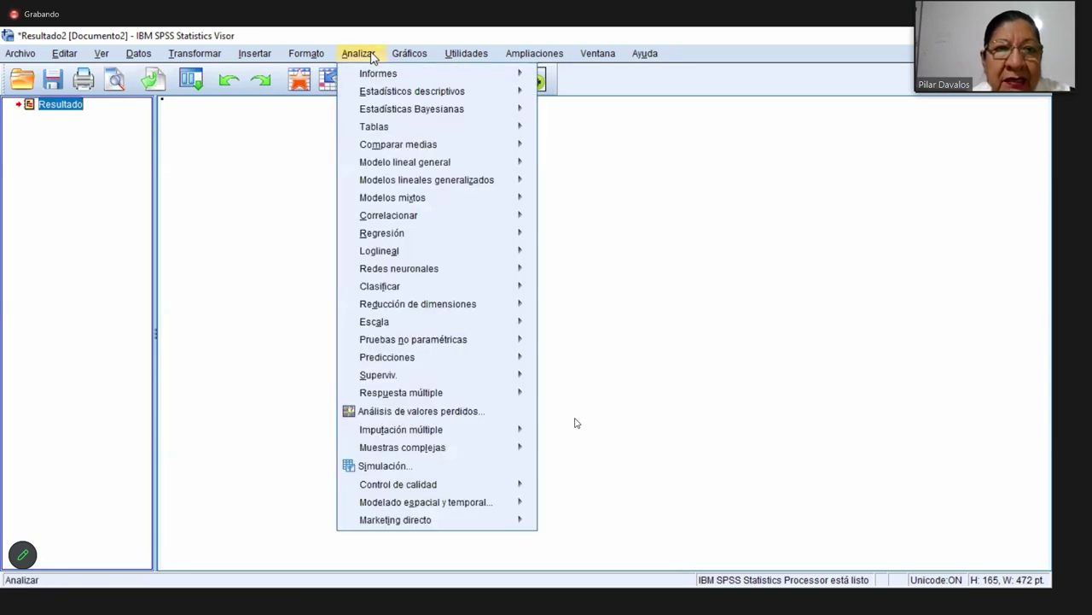
mouse_move(396, 94)
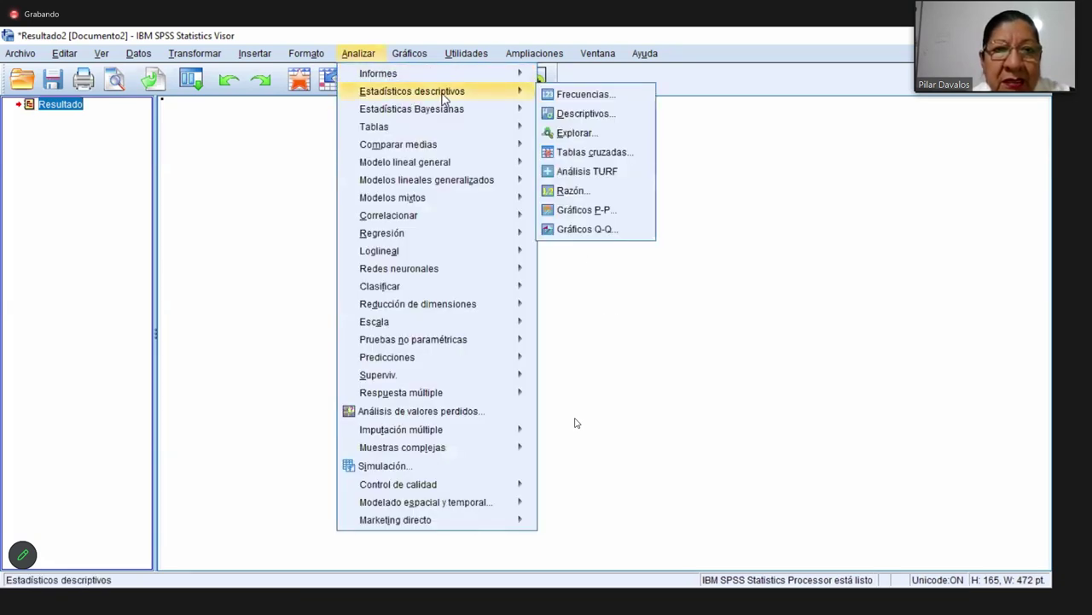
click(586, 96)
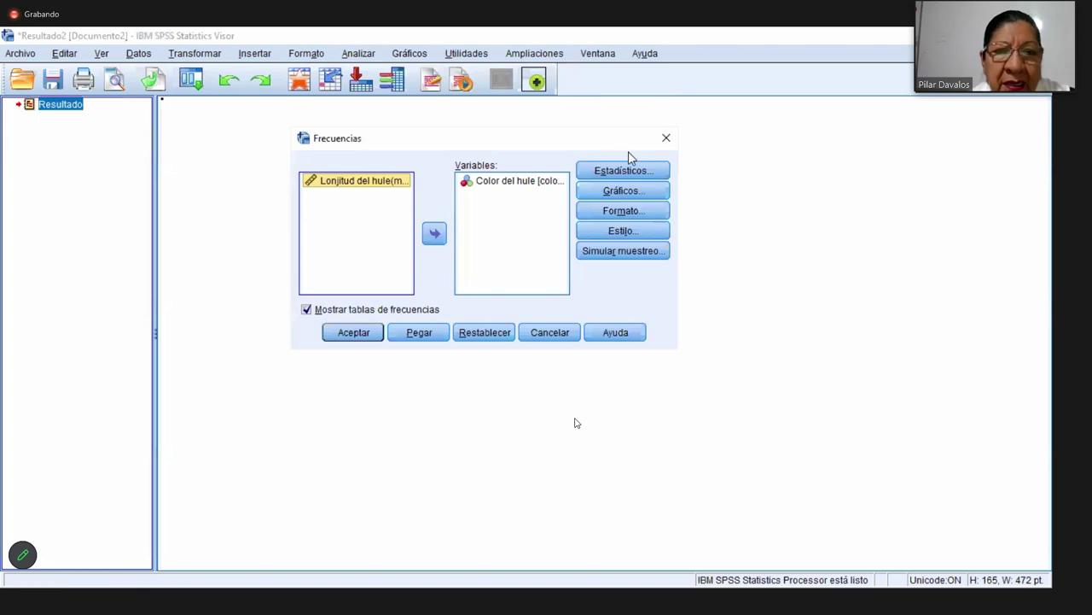
click(506, 183)
click(435, 233)
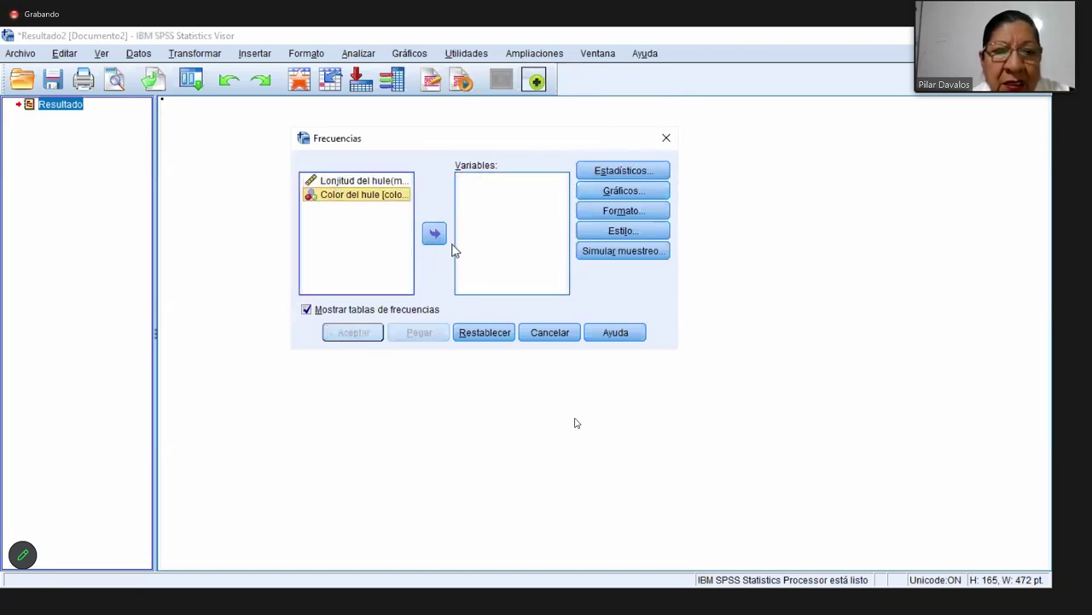
click(434, 233)
drag(508, 178, 588, 197)
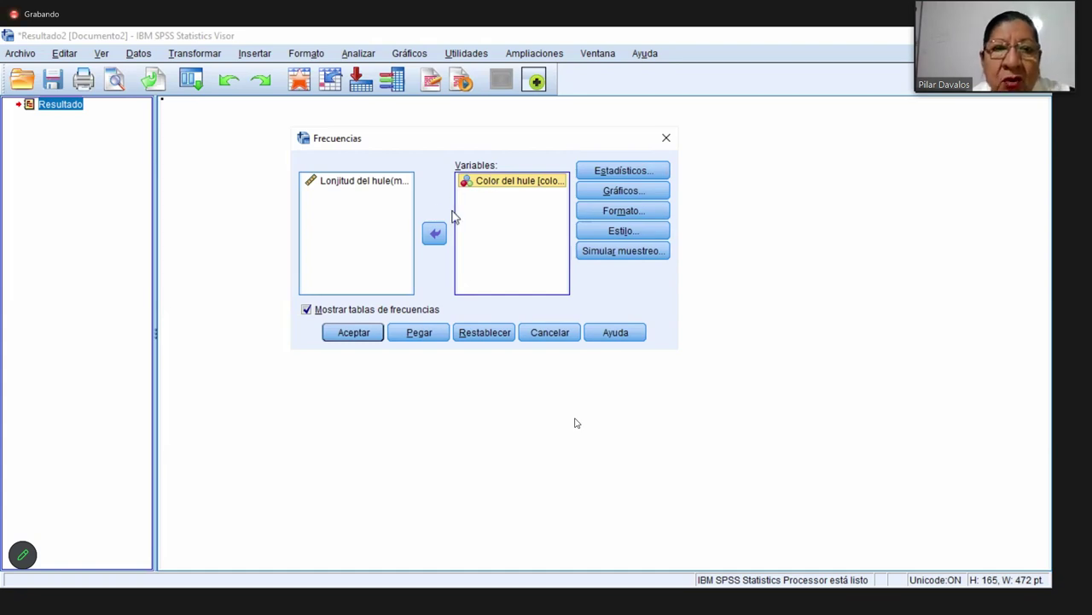
- Run the analysis with no extra statistics selected and a pie chart based on frequencies
click(629, 172)
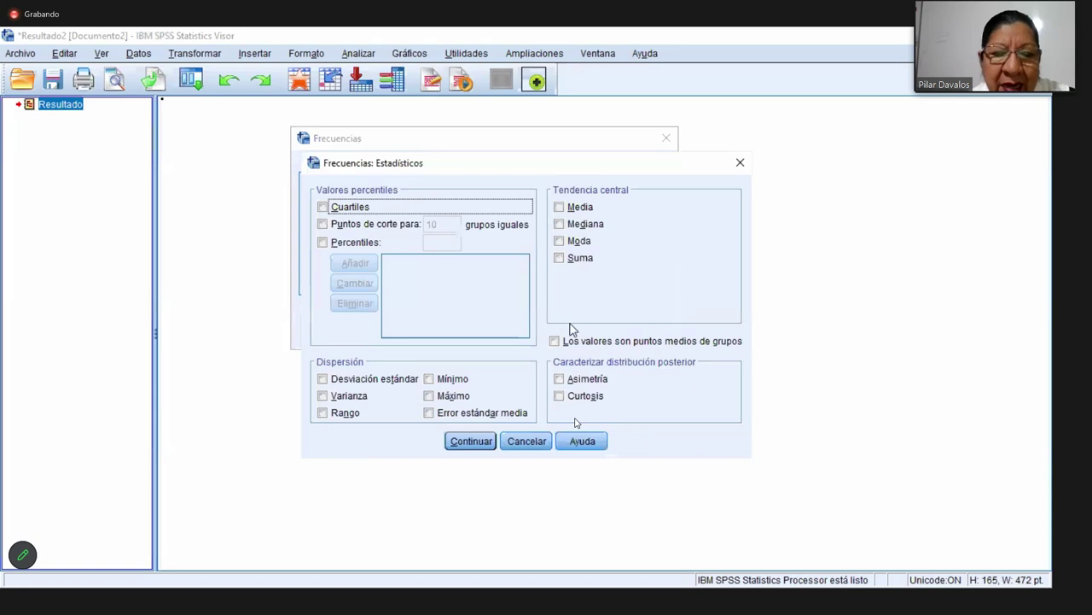
click(479, 447)
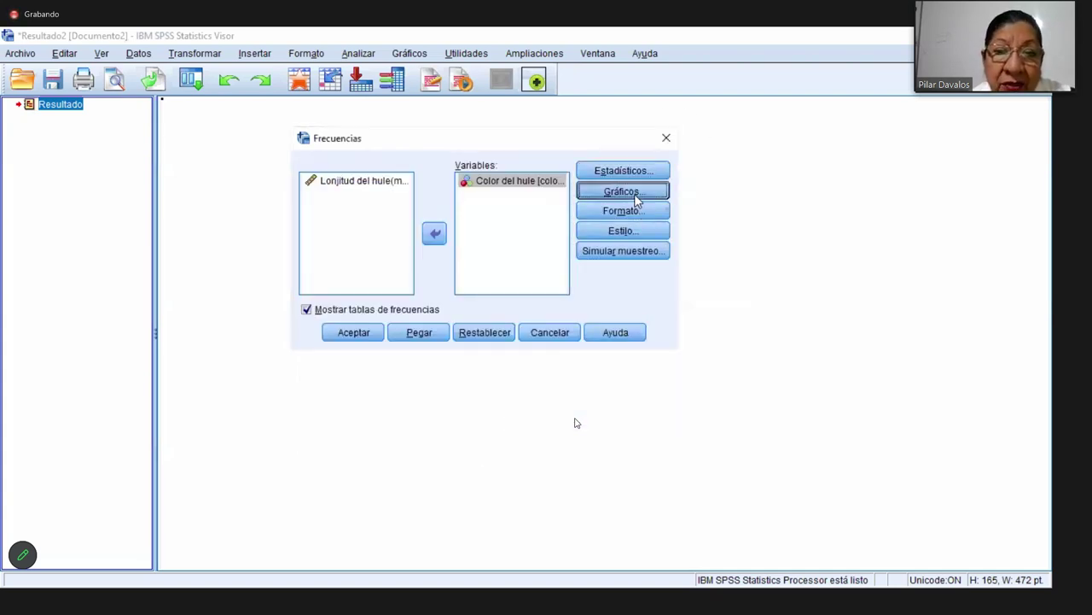
click(635, 197)
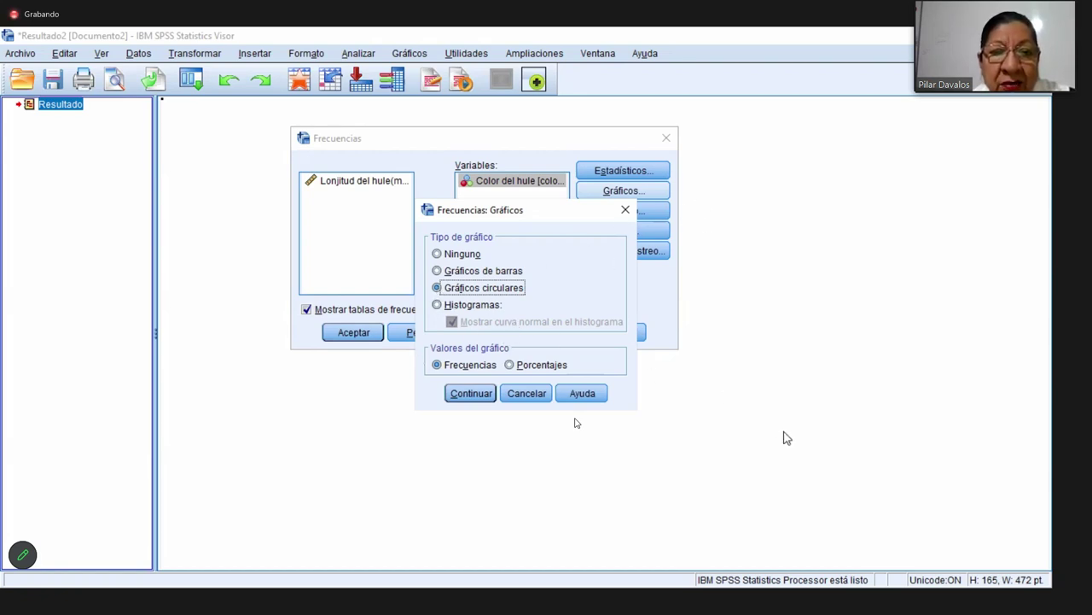
click(475, 396)
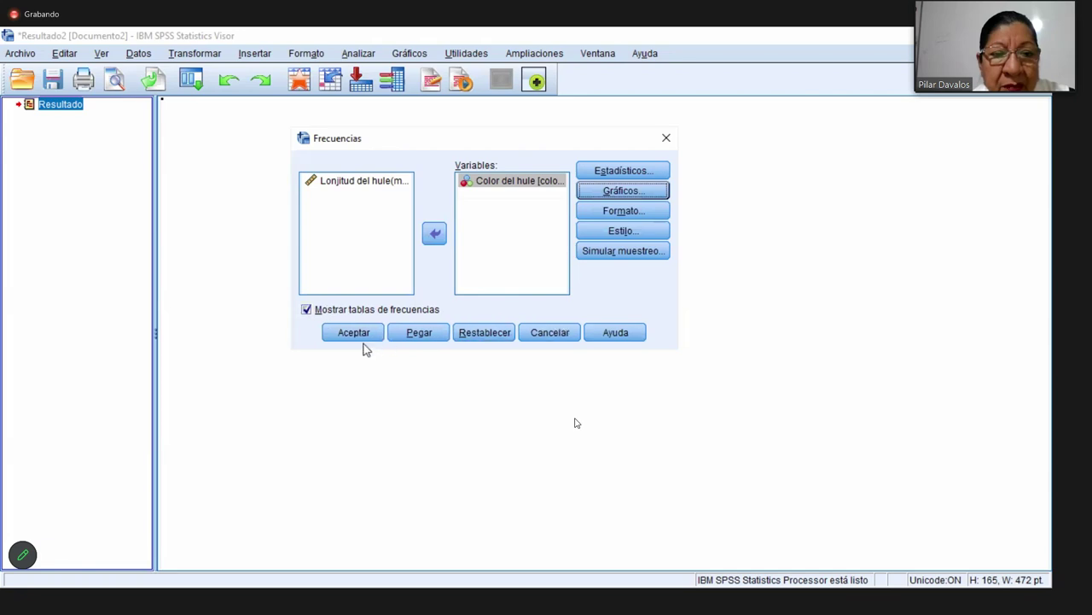
click(341, 342)
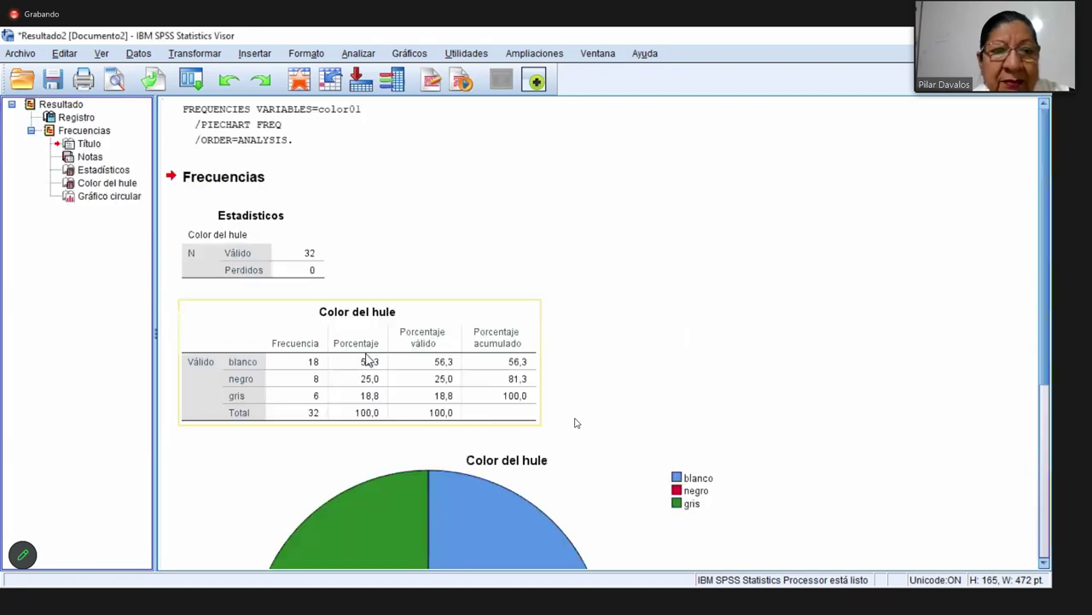
- Examine the Estadísticos table, the Color del hule frequency table and the pie chart in the new output
click(237, 258)
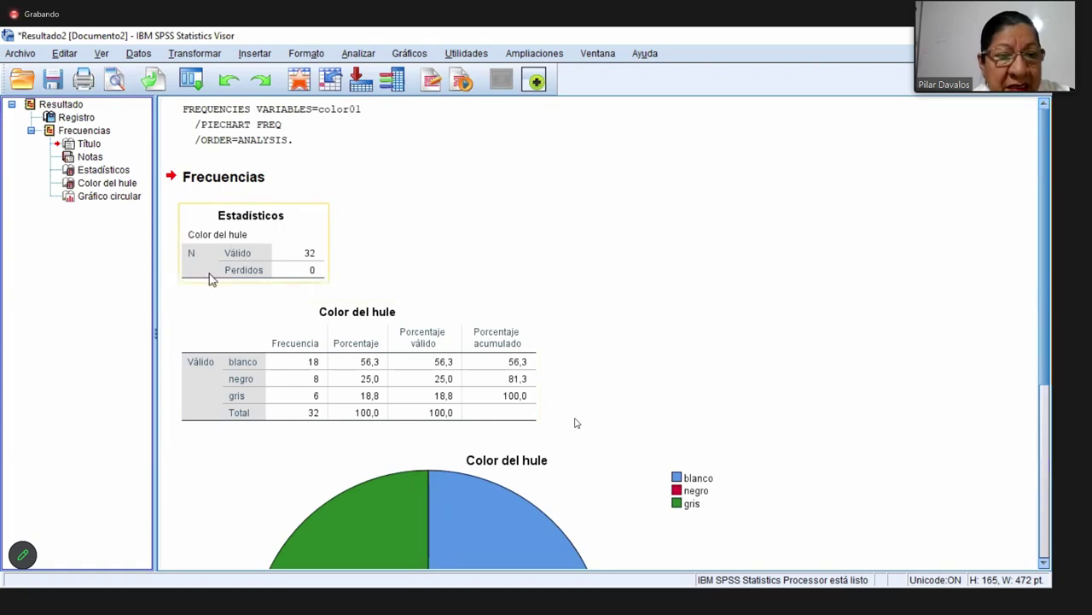
drag(302, 254, 555, 229)
drag(268, 147, 261, 278)
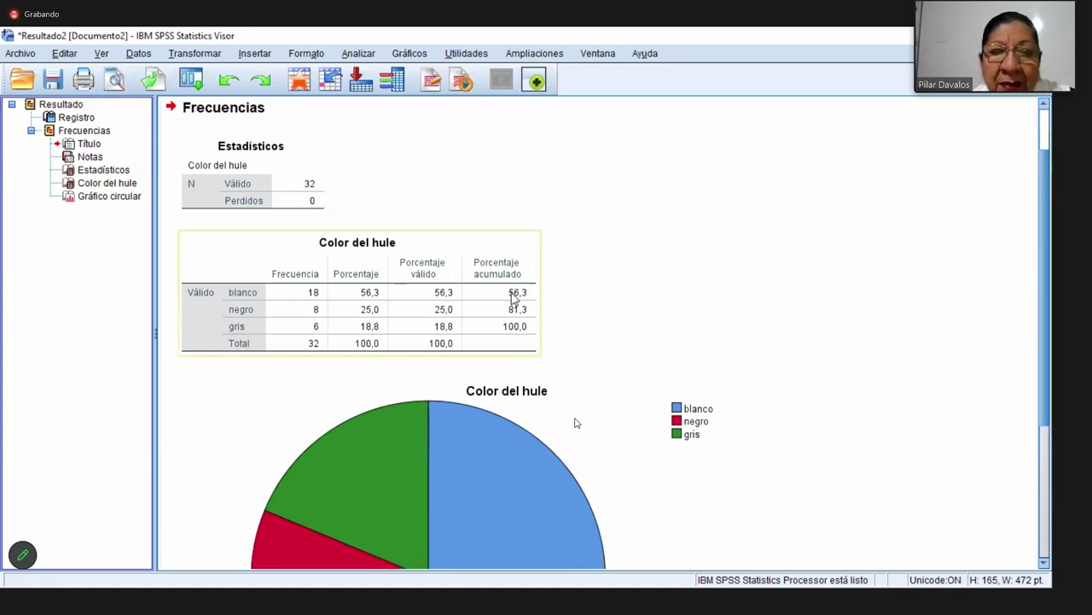
scroll(526, 314, down, 2)
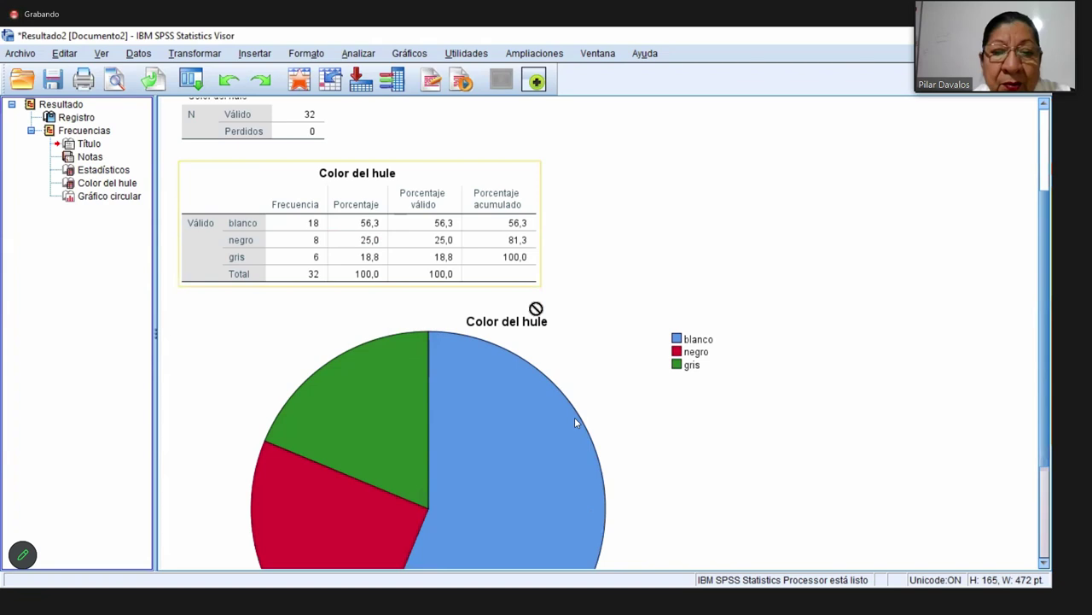
click(537, 309)
scroll(461, 303, down, 1)
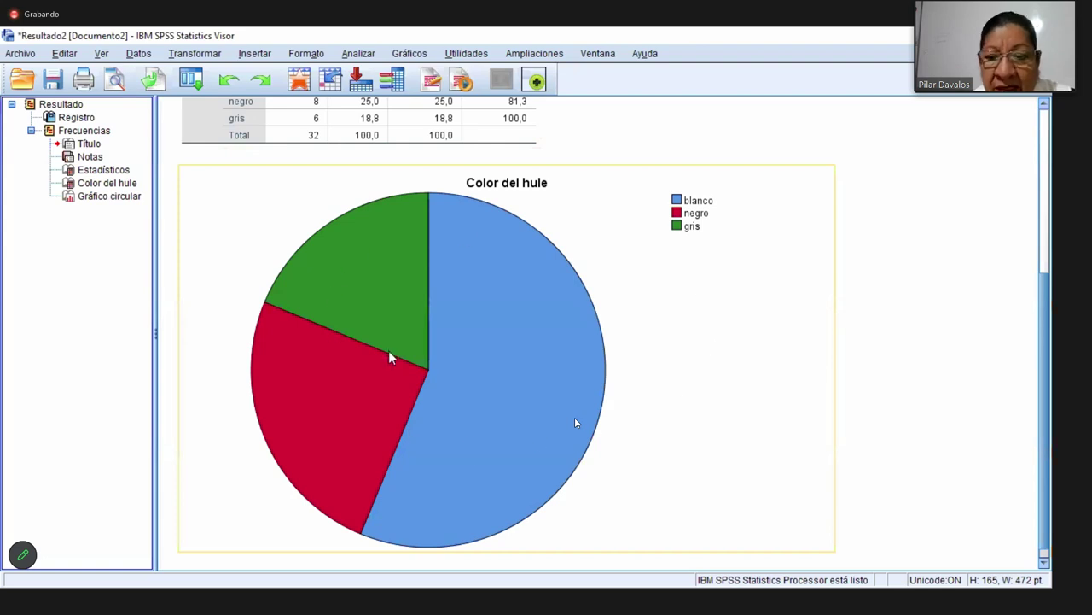
scroll(390, 359, down, 1)
scroll(393, 362, up, 3)
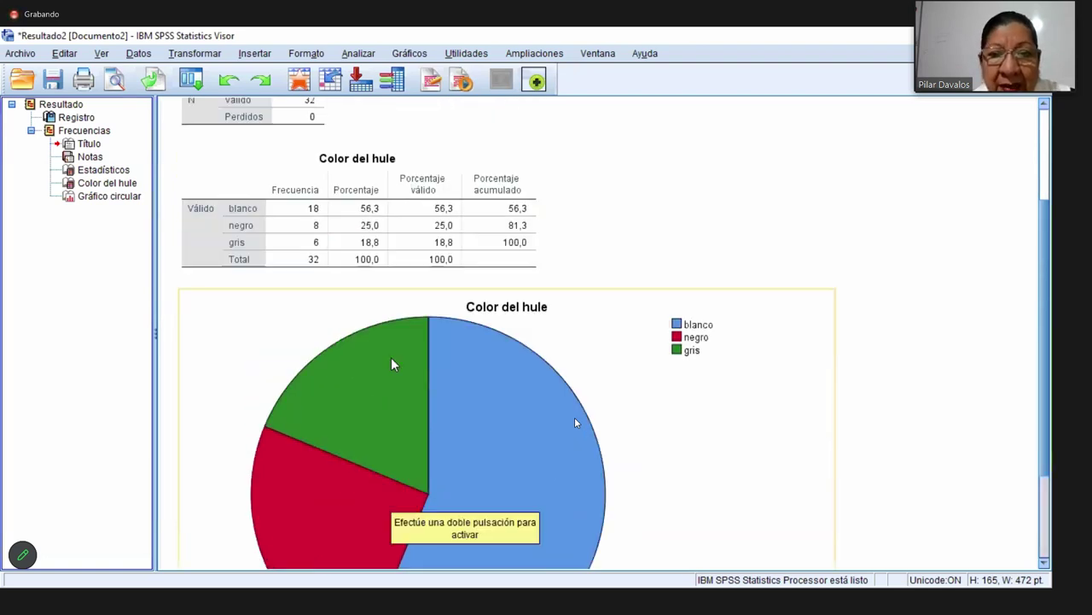
scroll(393, 362, down, 3)
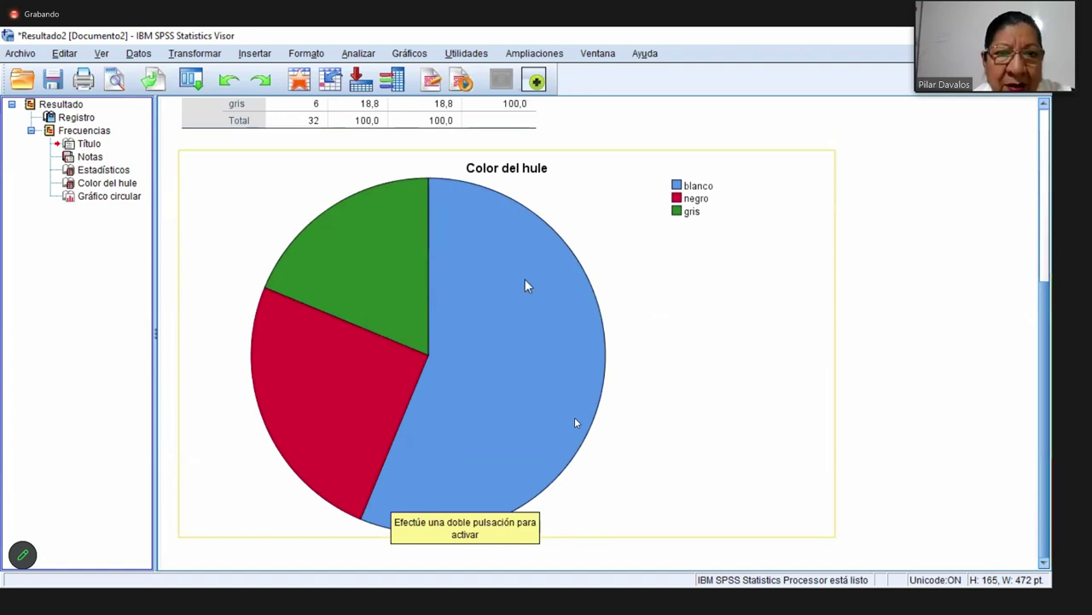
scroll(527, 285, up, 3)
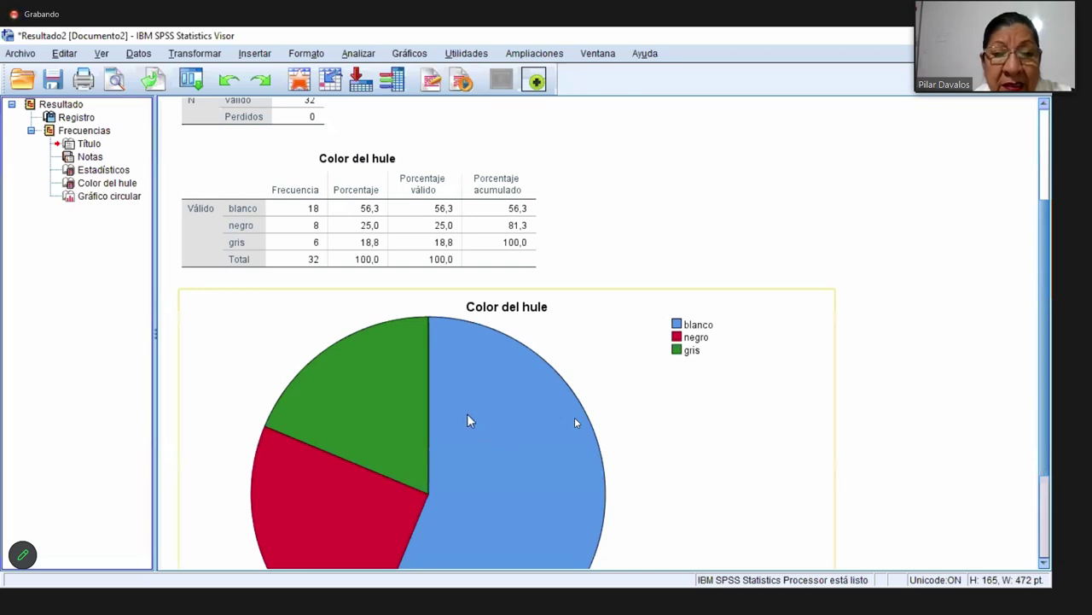
click(355, 229)
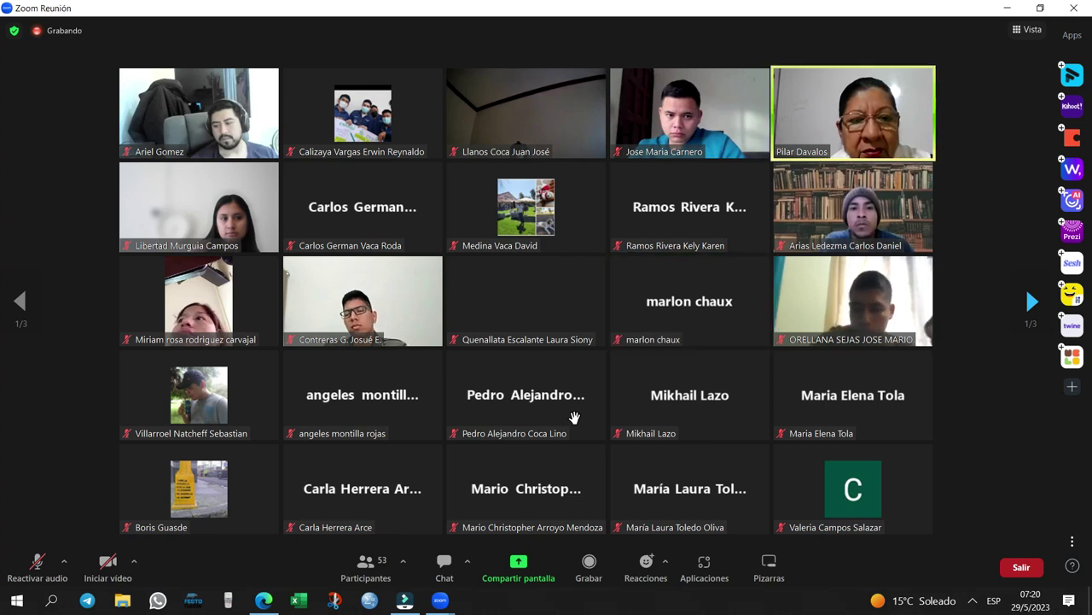
- Start the camera video in the Zoom meeting, then view the second participant gallery page and return to the first
click(109, 569)
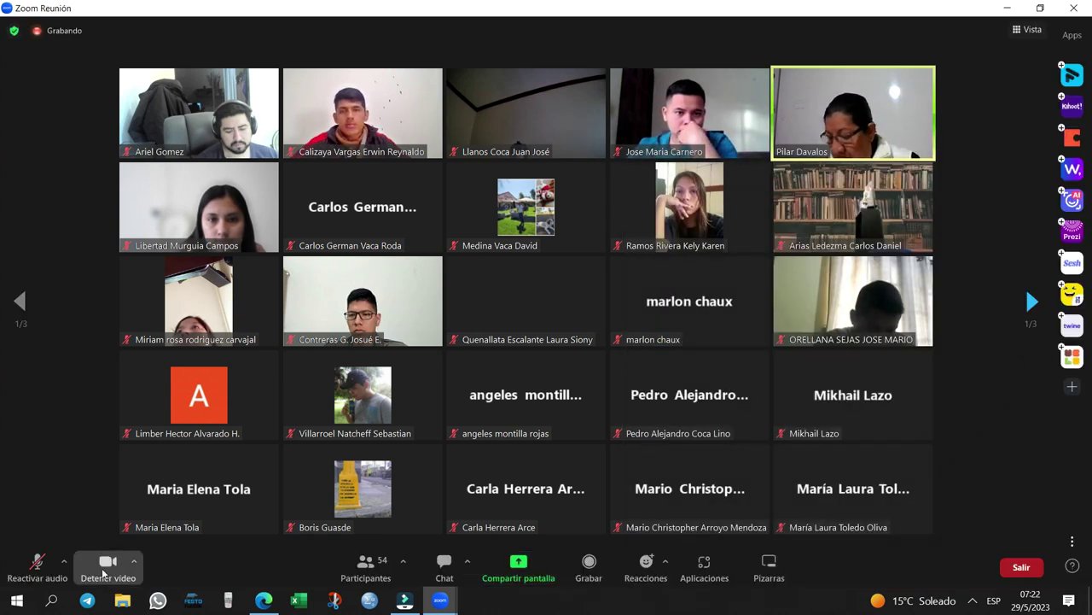
click(1029, 304)
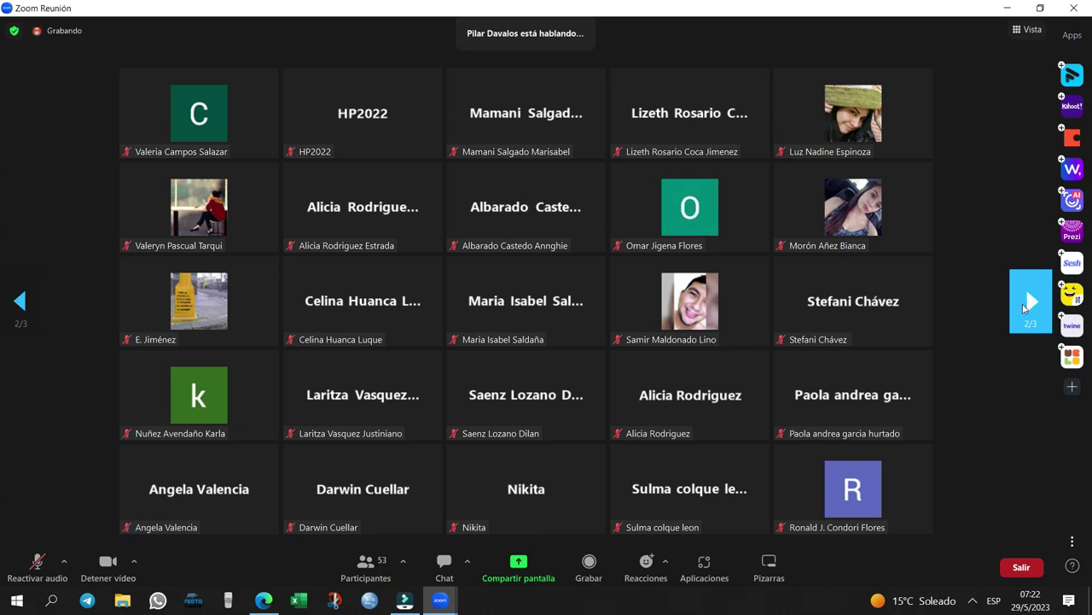
click(26, 302)
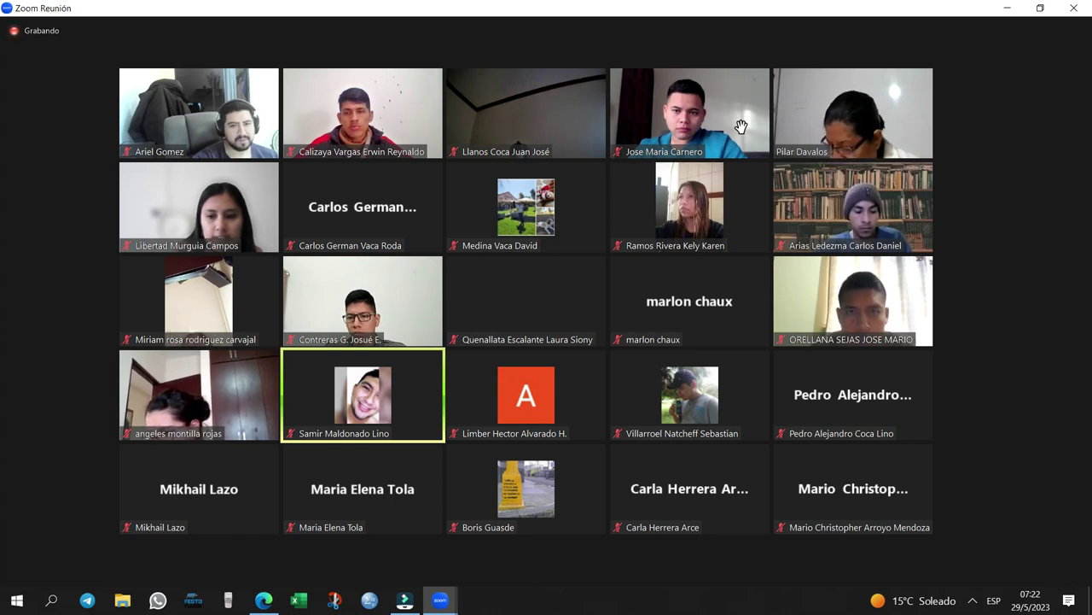
- Minimise the Zoom meeting window and dismiss the welcome dialog of IBM SPSS Statistics
mouse_move(741, 126)
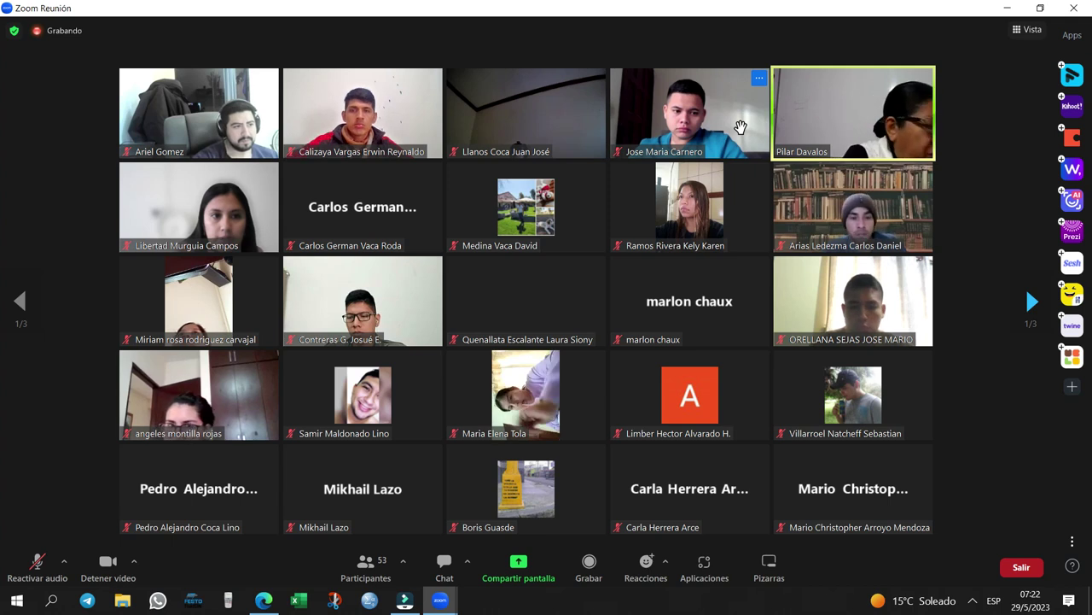
mouse_move(105, 577)
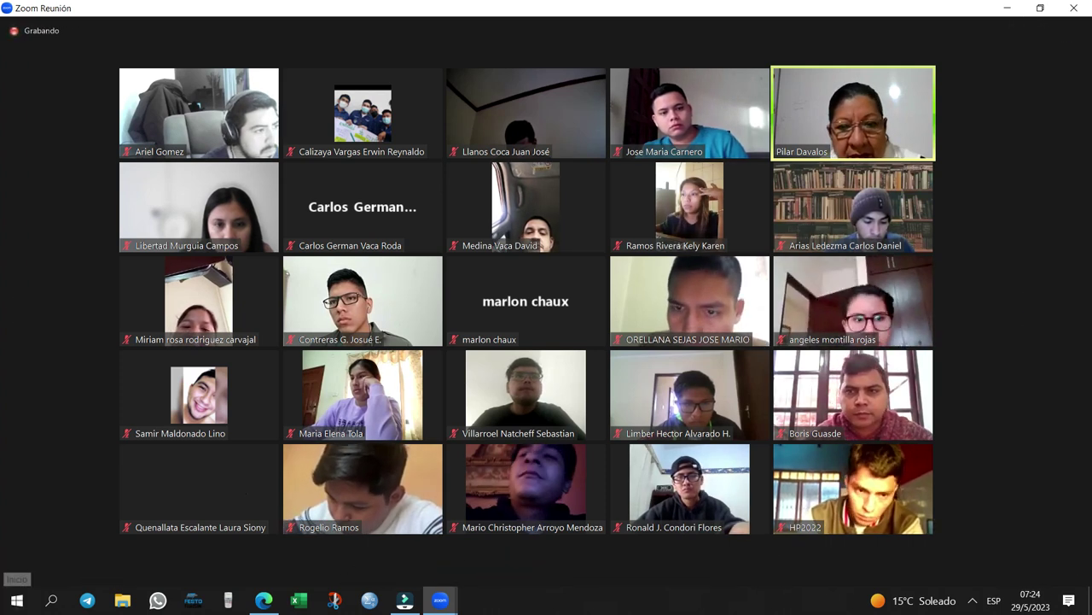
click(1006, 9)
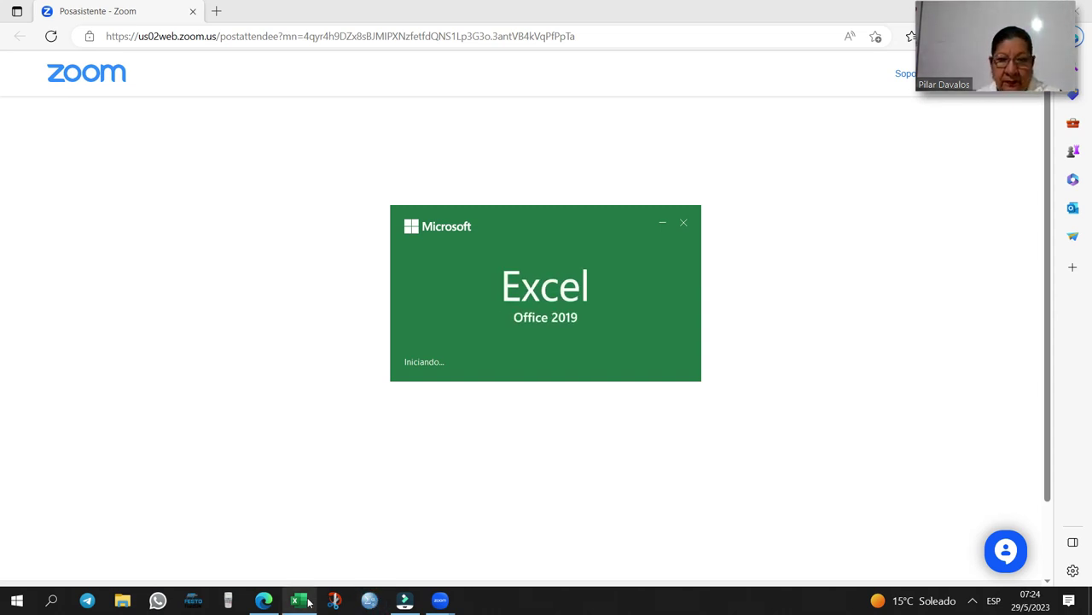
mouse_move(309, 603)
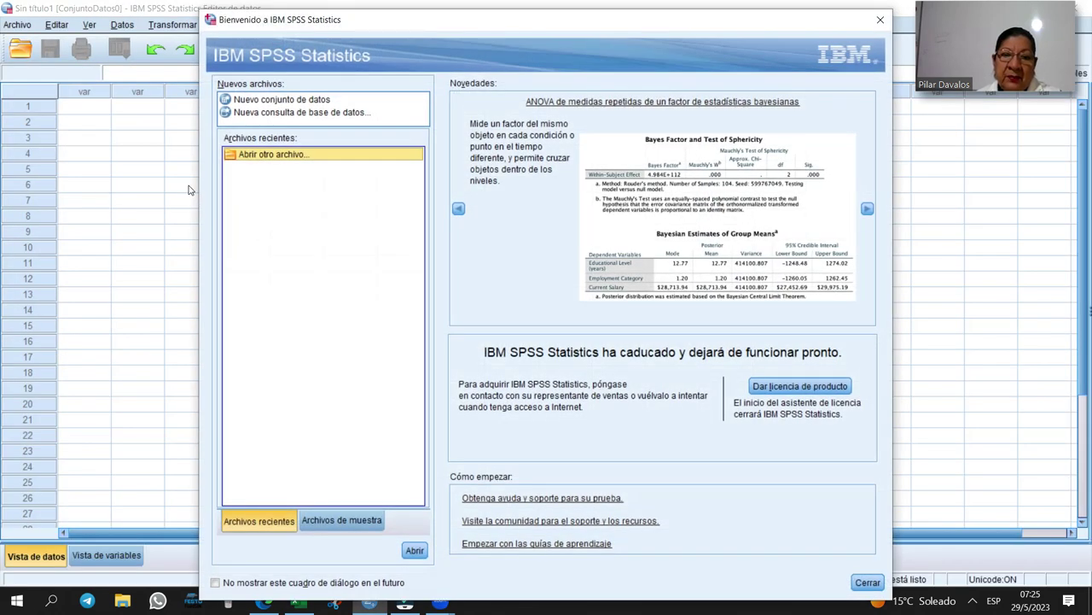
click(880, 19)
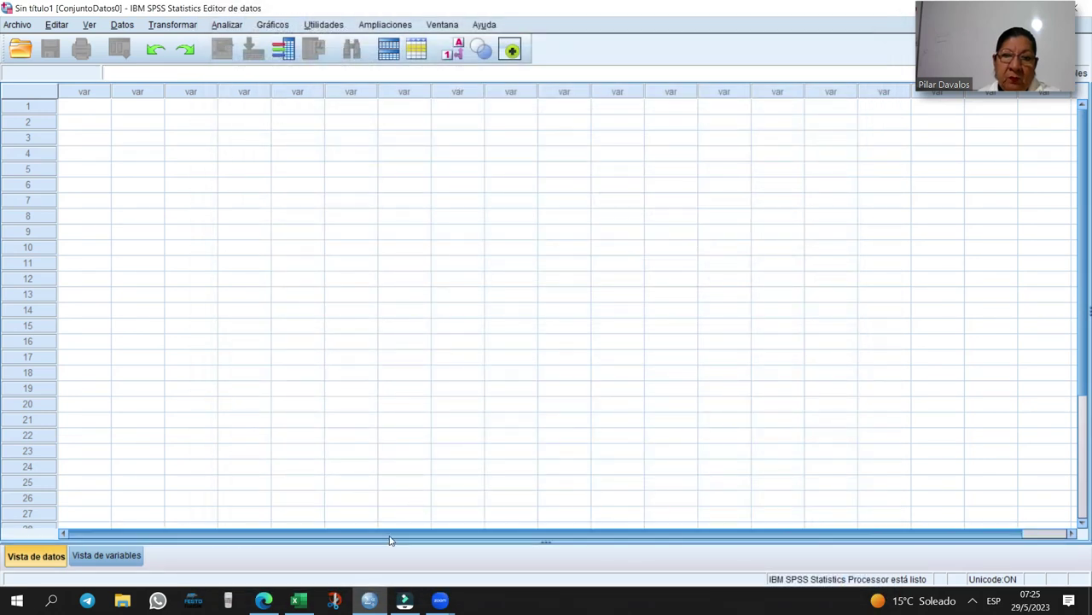
- Switch to Excel and create a new blank workbook
click(299, 600)
mouse_move(369, 600)
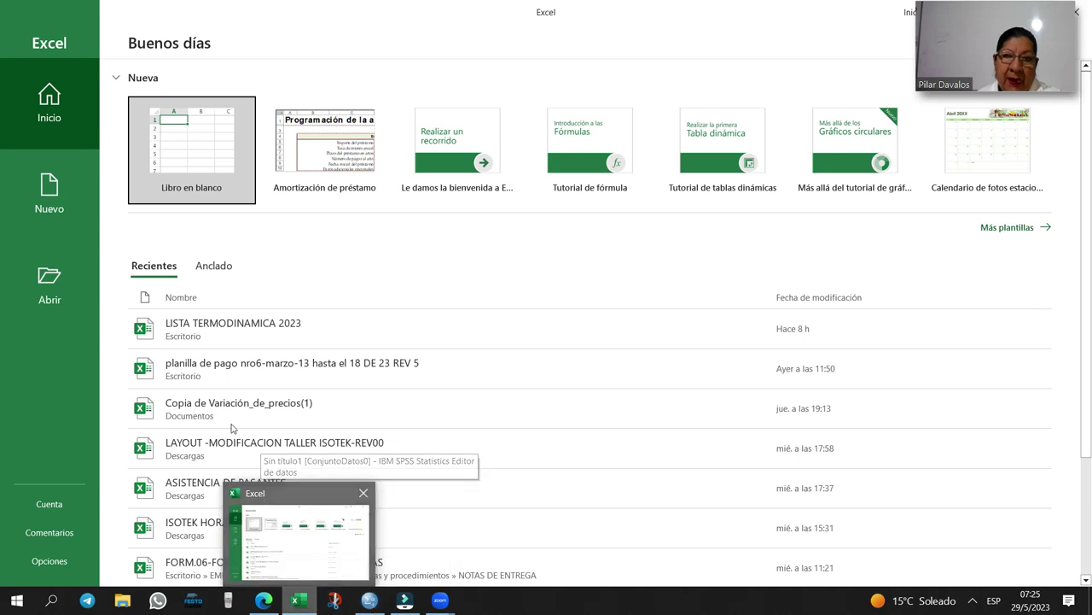
click(221, 166)
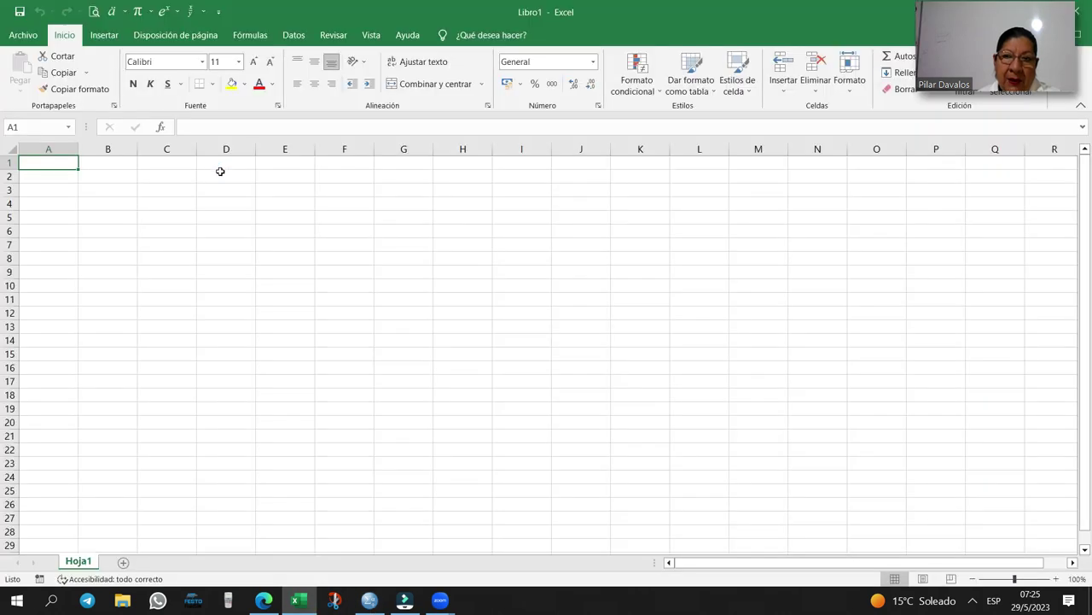
- Start a data column at cell B7 by entering 4,8; 4,7; 4,7 and 4,9 in B7 to B10
click(97, 240)
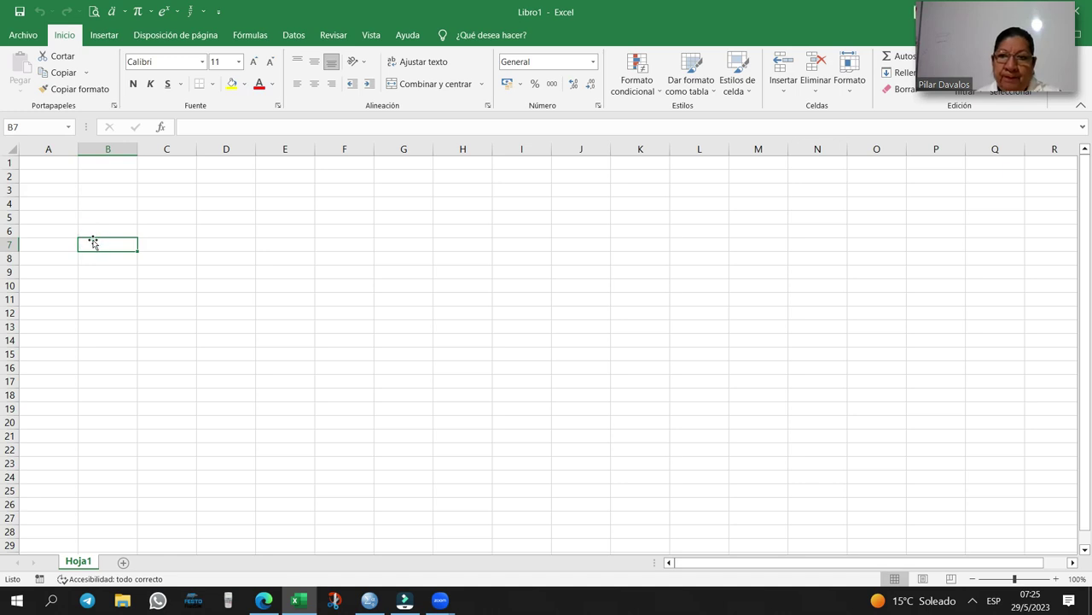
text(4)
key(Return)
double_click(93, 240)
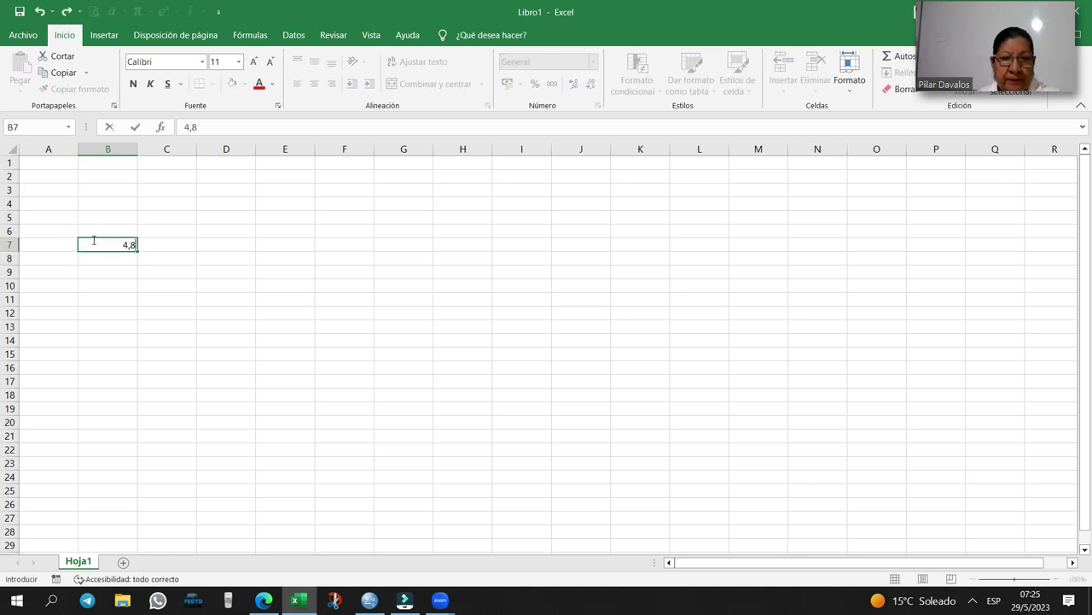
key(Return)
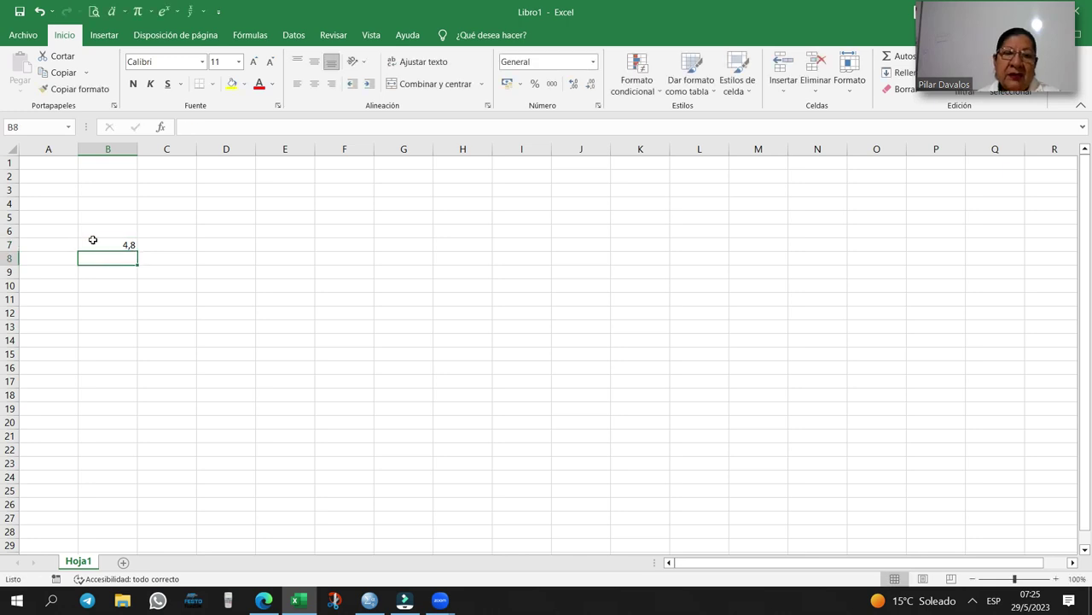
text(4,7)
key(Return)
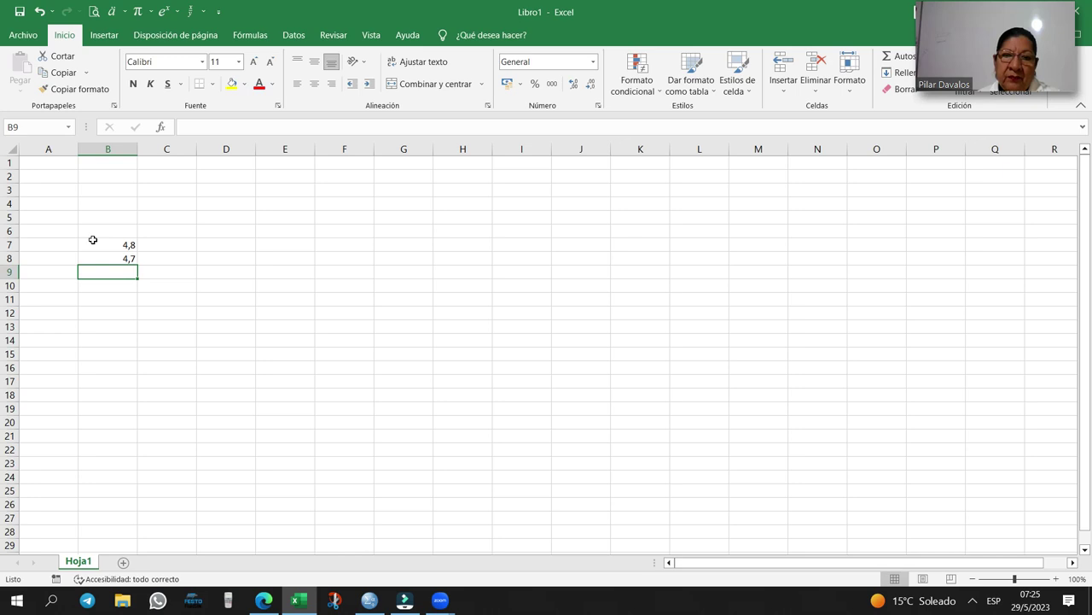
text(4,7)
key(Return)
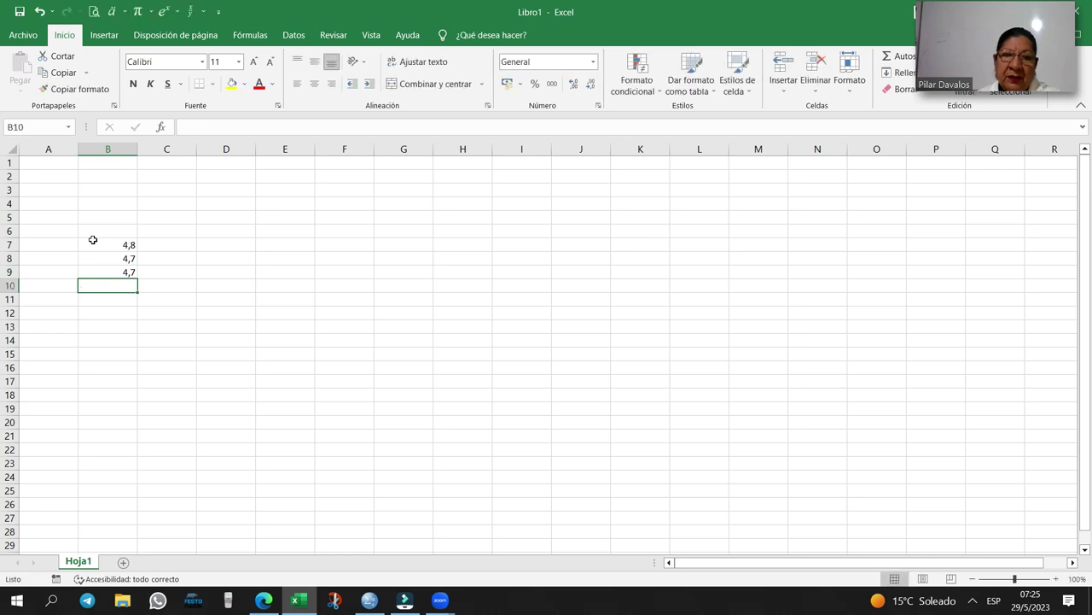
text(4,9)
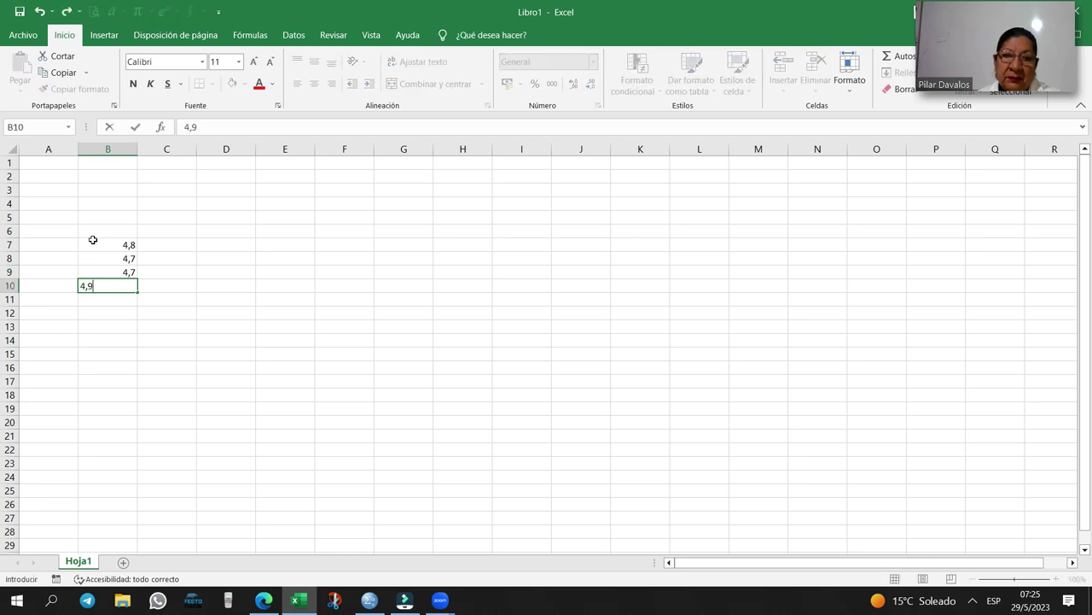
key(Return)
- Enter 4,7; 4,6; 4,2; 5 and 5,3 in cells B11 to B15
text(7)
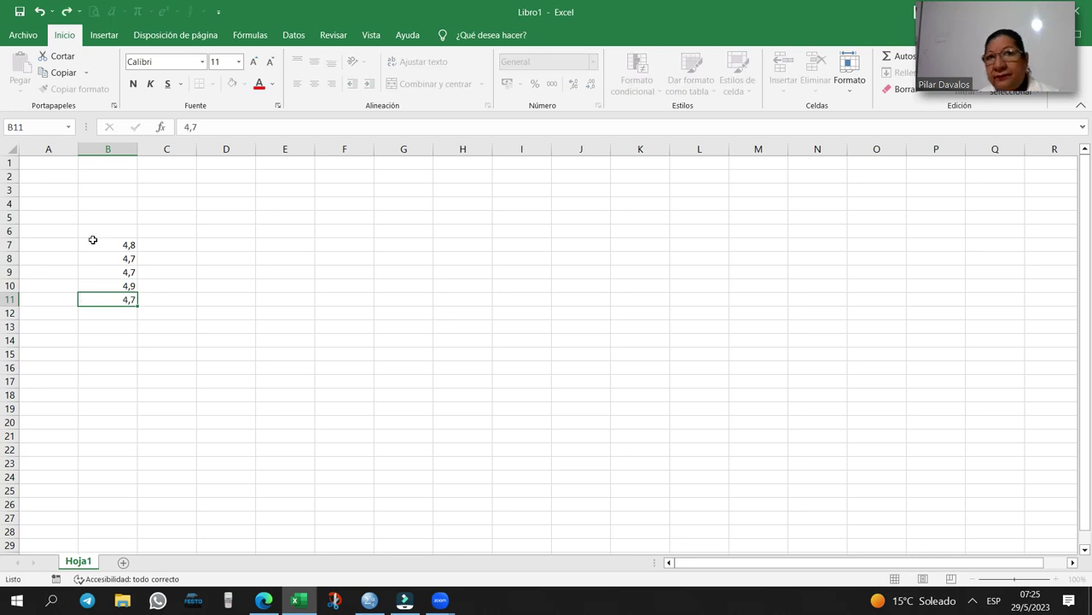
key(Return)
text(4,6)
key(Return)
text(4,2)
key(Return)
text(5)
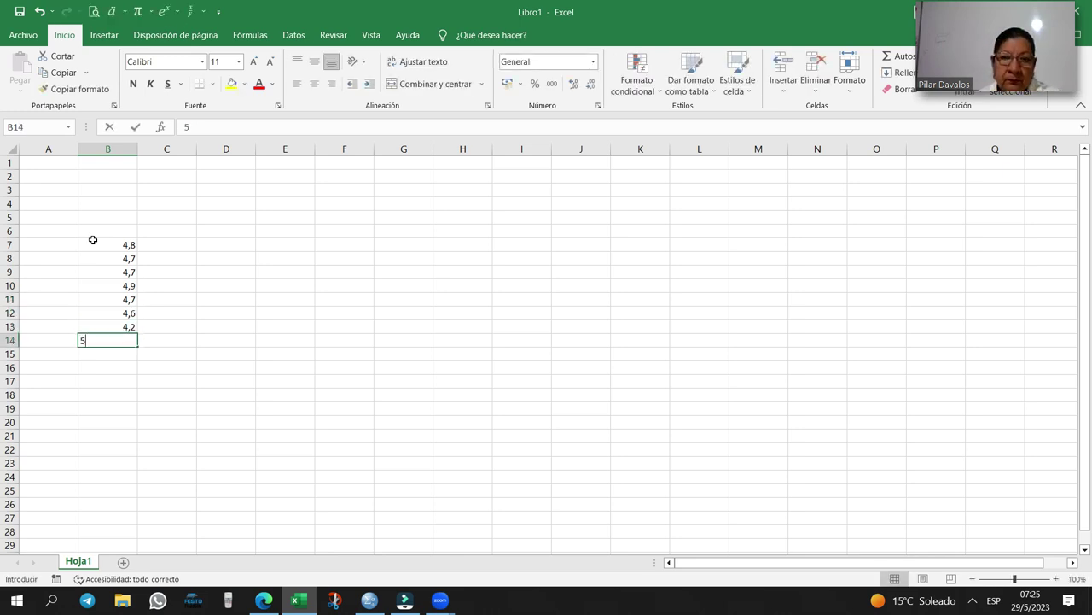
key(Return)
text(5,3)
key(Return)
- Enter 4,4; 4,3; 5,7; 4,1 and 4,8 in cells B16 to B20
text(4,4)
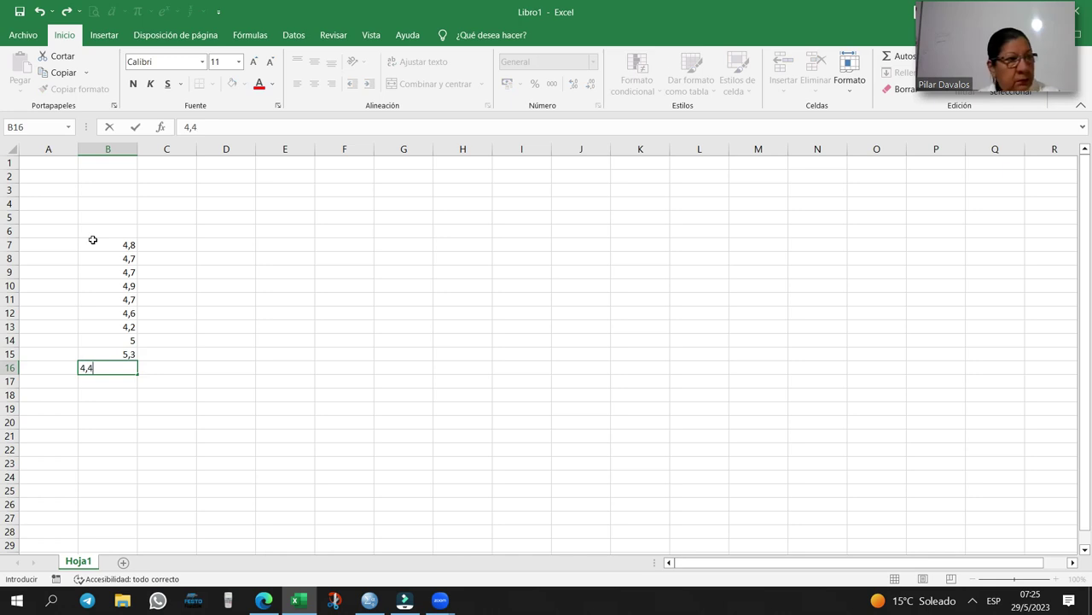
key(Return)
text(4,3)
key(Return)
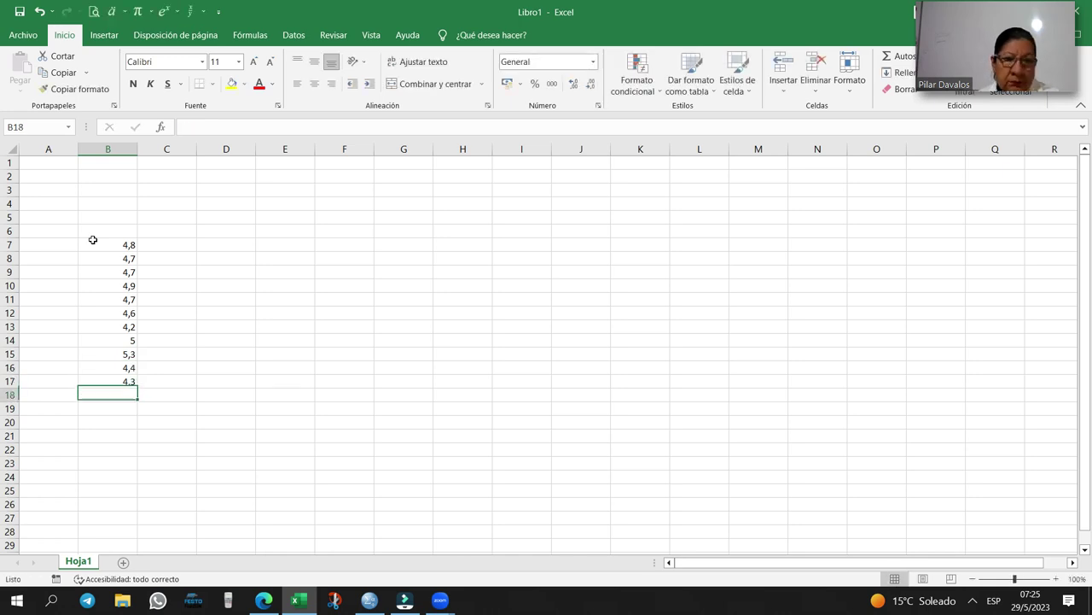
text(5,7)
key(Return)
text(4,1)
key(Return)
text(4,8)
key(Return)
- Enter 5; 5; 4,5; 5 and 4,9 in cells B21 to B25
text(5)
key(Return)
text(5)
key(Return)
text(4,5)
key(Return)
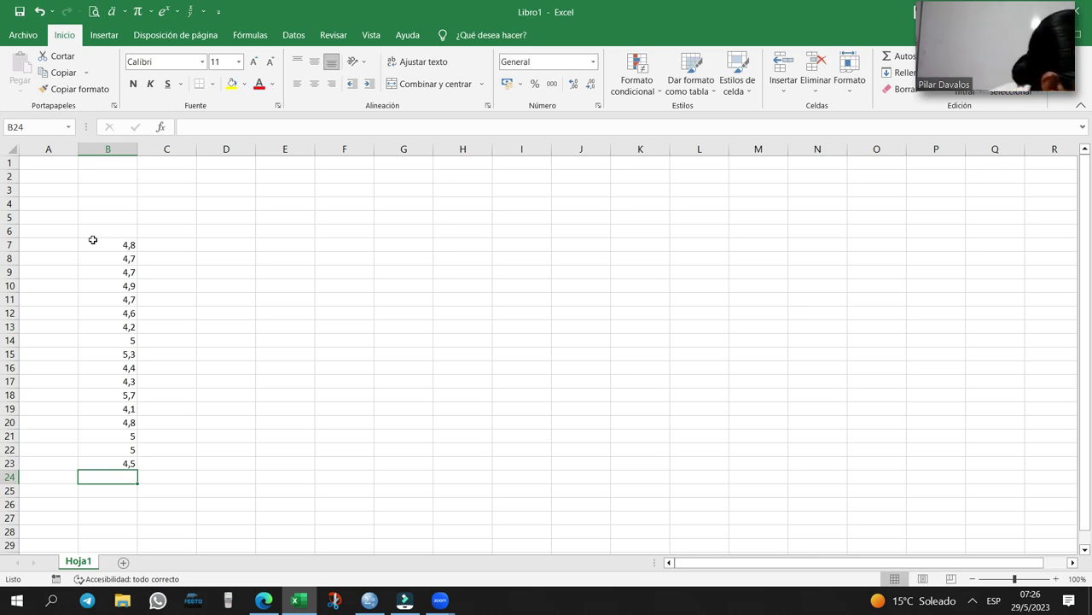
text(5)
key(Return)
text(4,8)
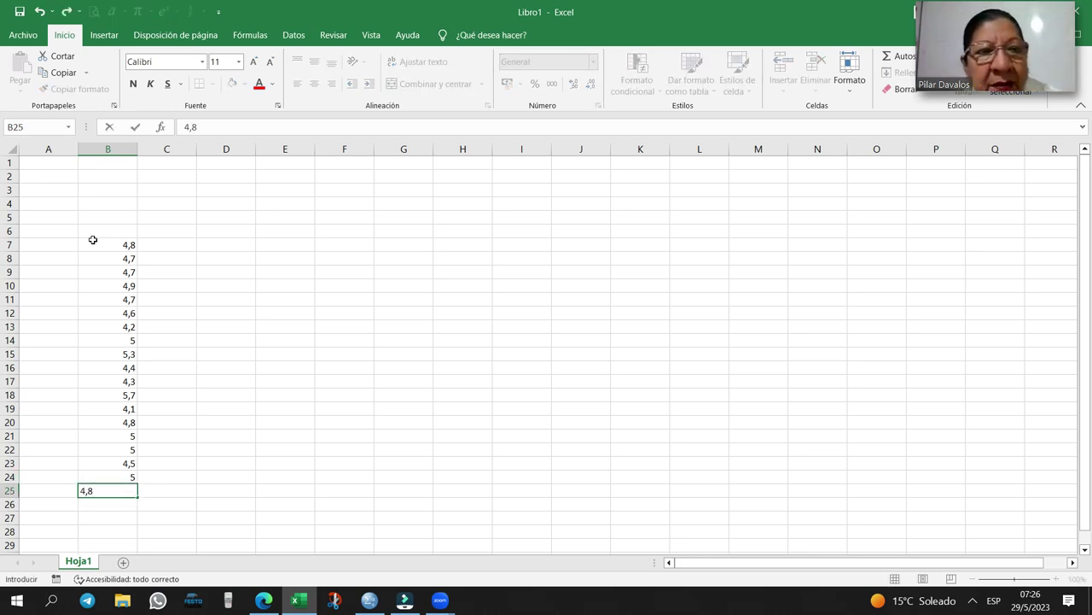
key(BackSpace)
text(9)
key(Return)
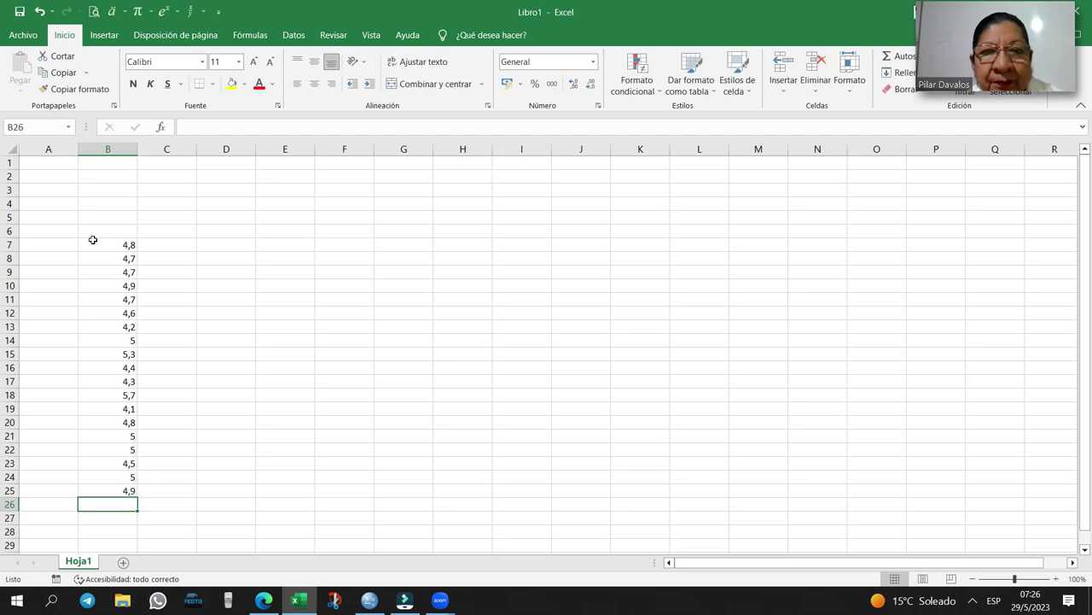
- Enter 5; 4,8; 4,5 and 5,1 in cells B26 to B29
text(5)
key(Return)
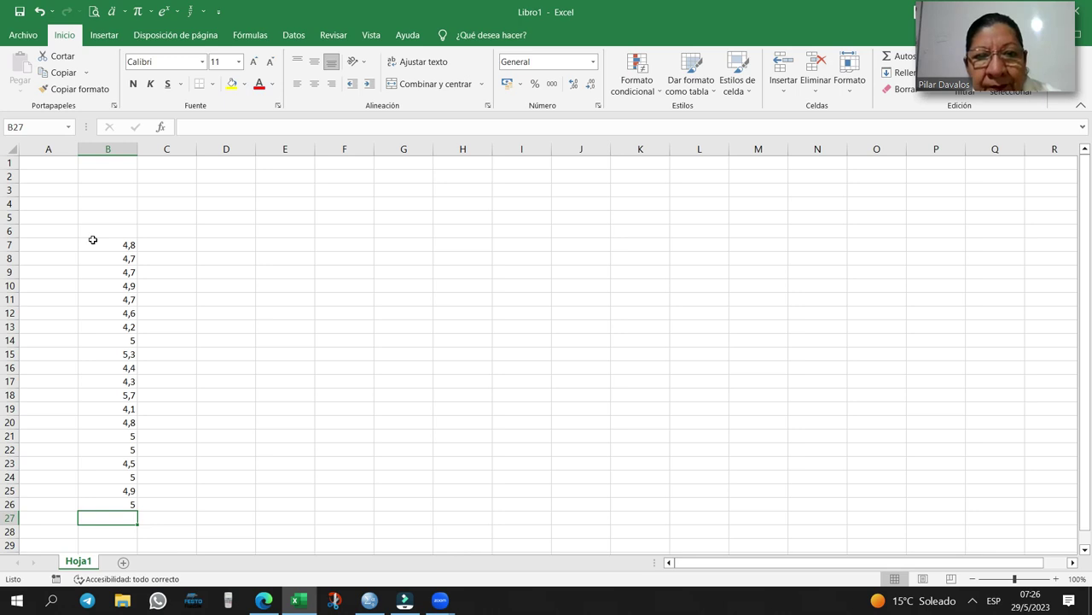
text(4,8)
key(Return)
text(4,5)
key(Return)
text(5,0)
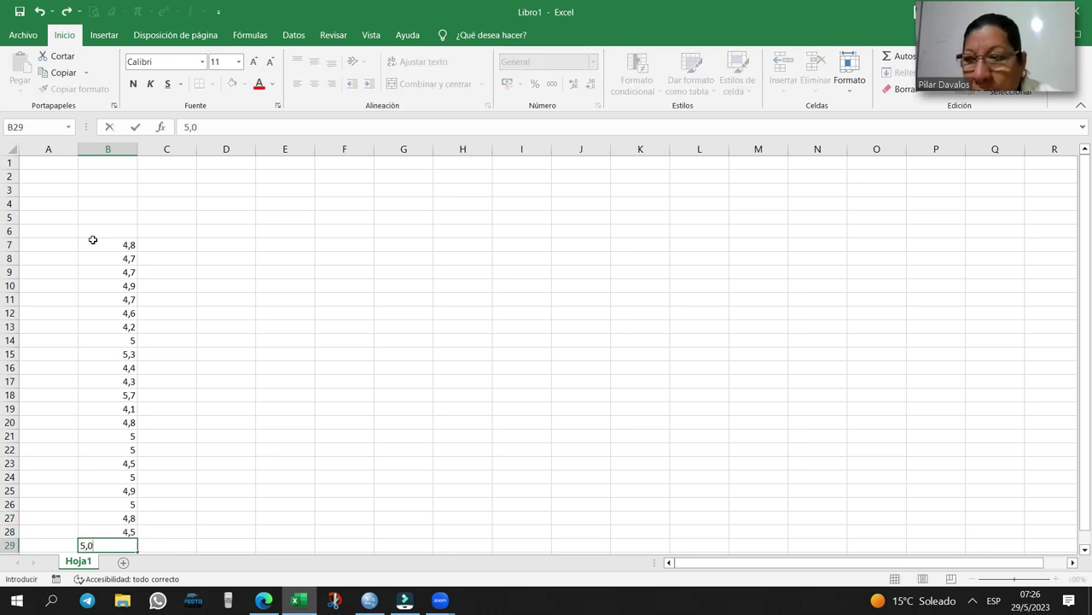
key(BackSpace)
text(1)
key(Return)
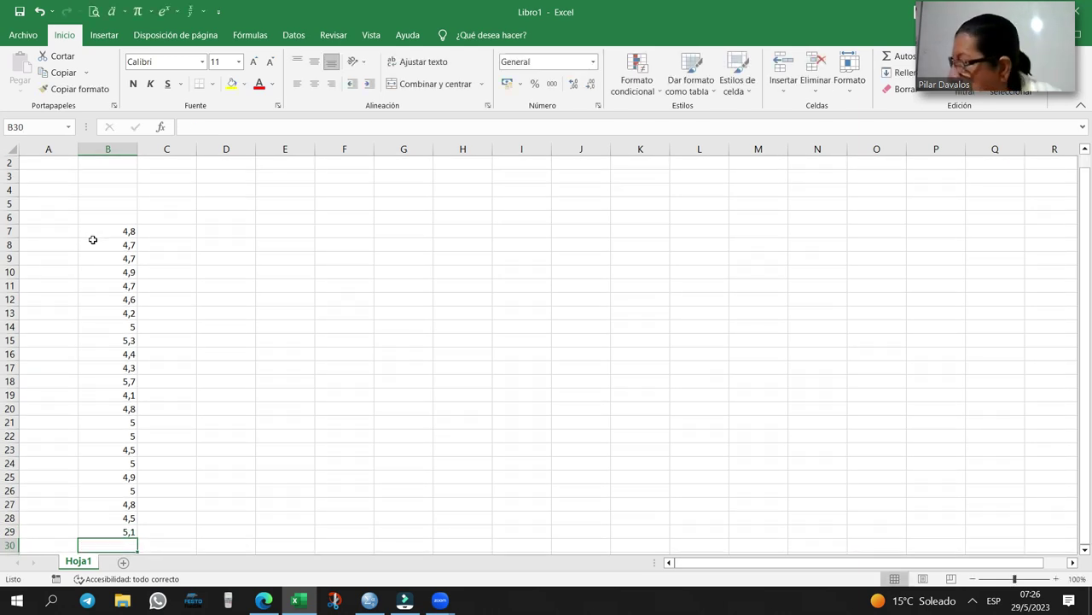
- Enter 4,7; 5; 4,6; 5,3 and 4,9 in cells B30 to B34
text(4,7)
key(Return)
text(5)
key(Return)
text(4,6)
key(Return)
text(5,3)
key(Return)
text(4,9)
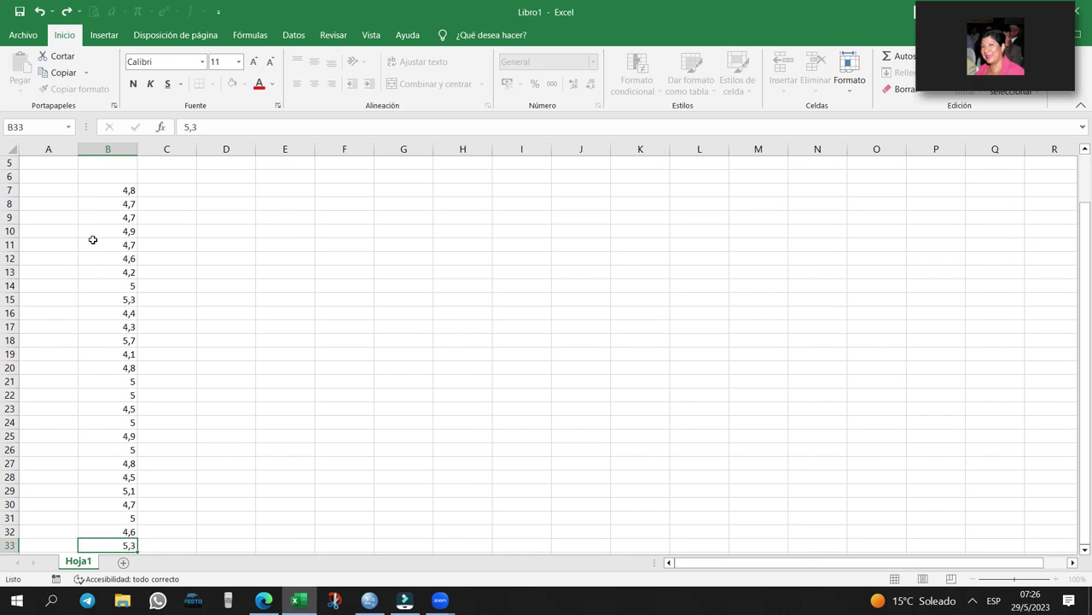
key(Return)
- Enter 5; 4,5; 5,1 and 5,3 in cells B35 to B38
text(5)
key(Return)
text(,)
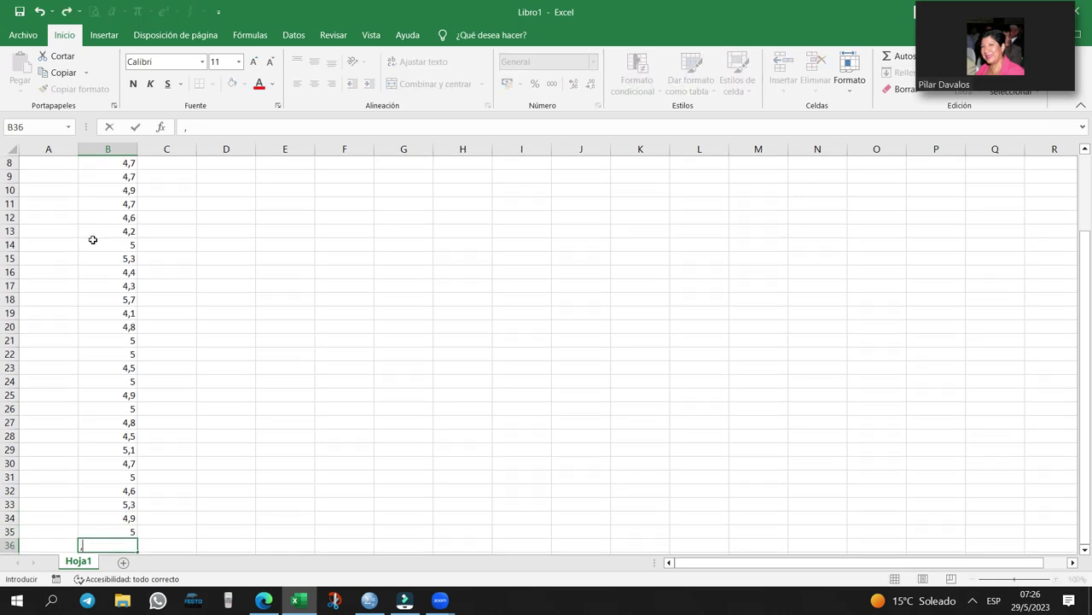
key(BackSpace)
text(4,5)
key(Return)
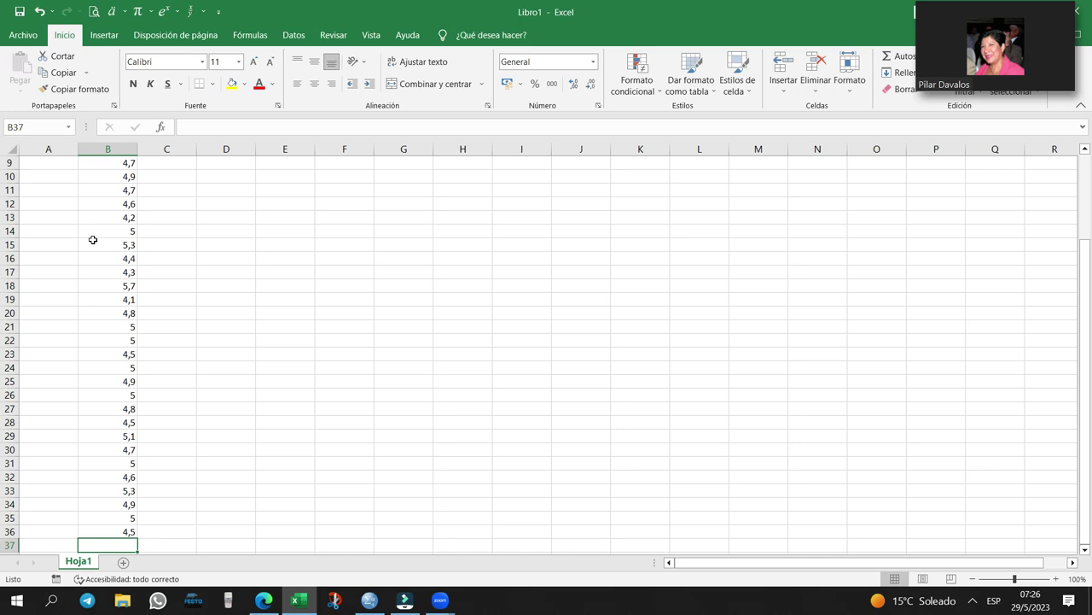
text(5,1)
key(Return)
text(5,3)
key(Return)
- Enter 5; 5,1; 5,3 and 4,8 in cells B39 to B42
text(5)
key(ctrl+Return)
key(Return)
text(5,1)
key(Return)
text(5,3)
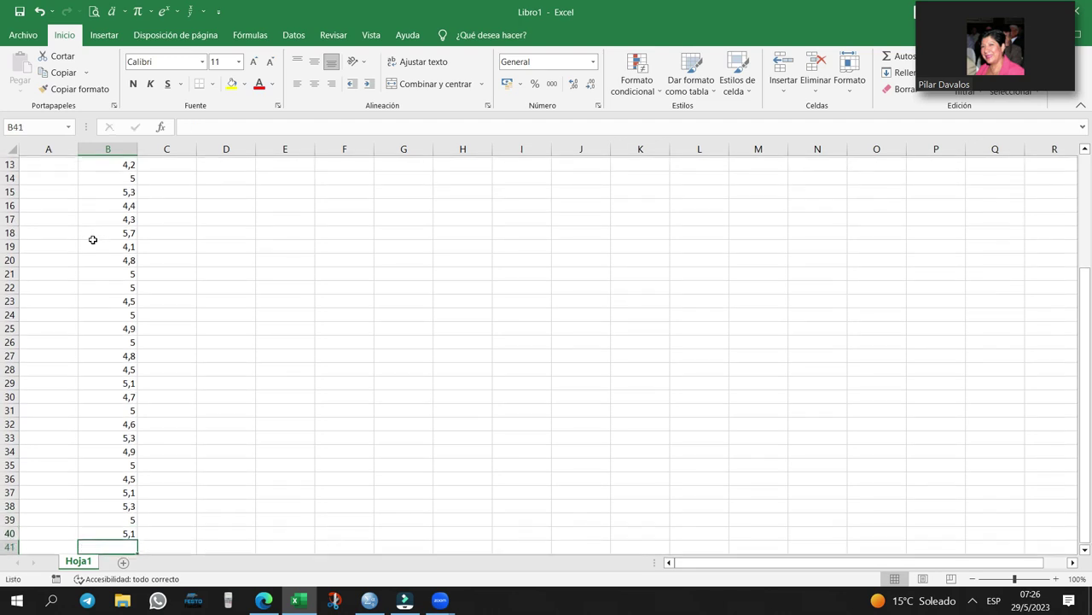
key(Return)
text(4,8)
key(Return)
- Enter 5,1; 5,2; 4,4 and 5 in cells B43 to B46
text(5,1)
key(Return)
text(5,)
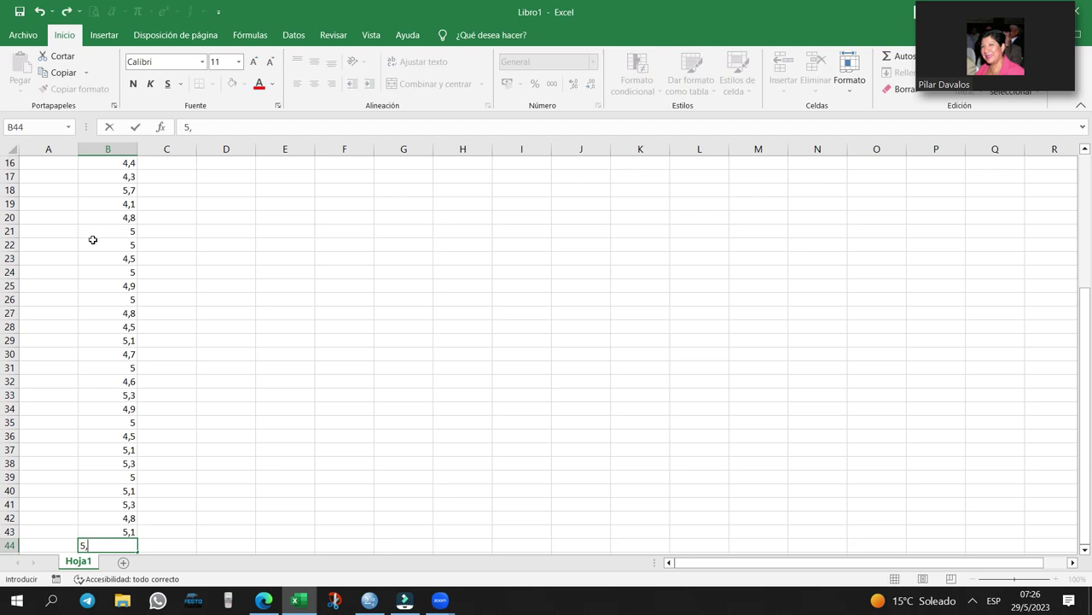
text(2)
key(Return)
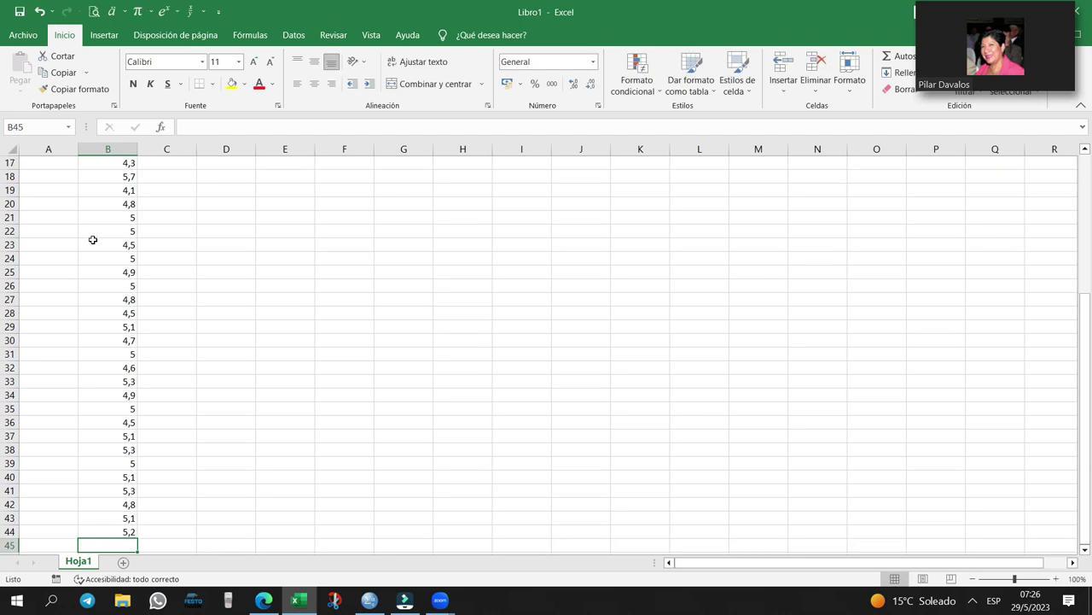
text(4,4)
key(Return)
text(5)
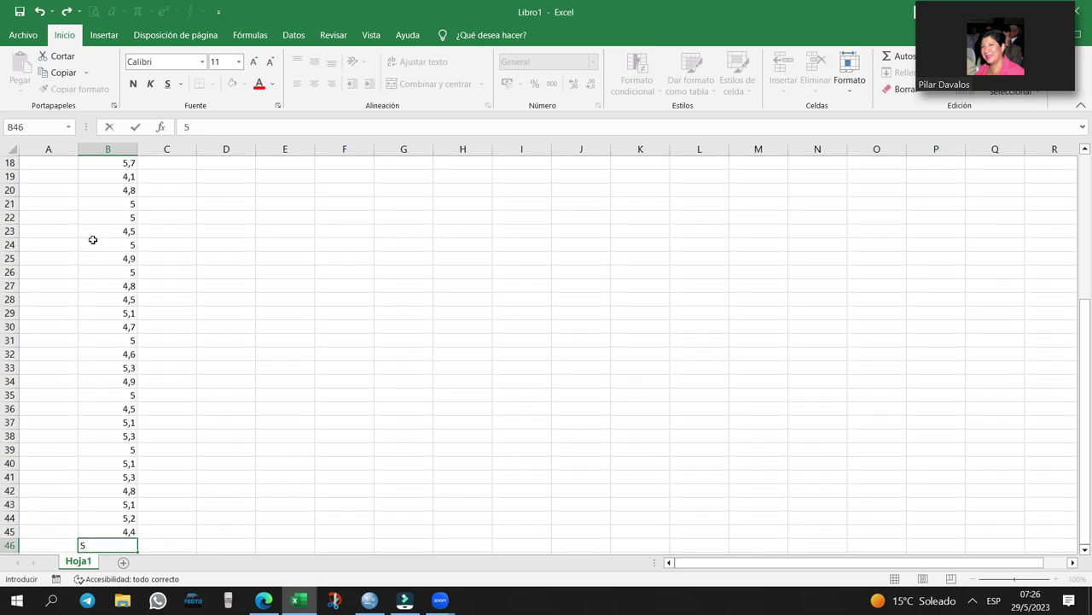
key(Return)
- Enter 4,9; 4,4; 5; 50 and 5,1 in cells B47 to B51
text(4,9)
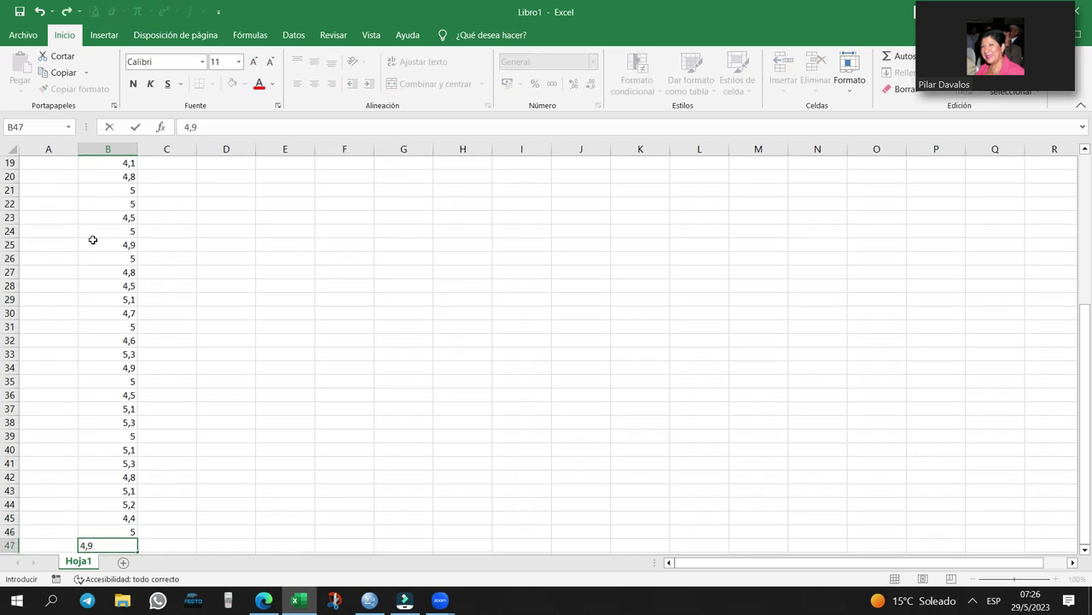
key(Return)
text(4,4)
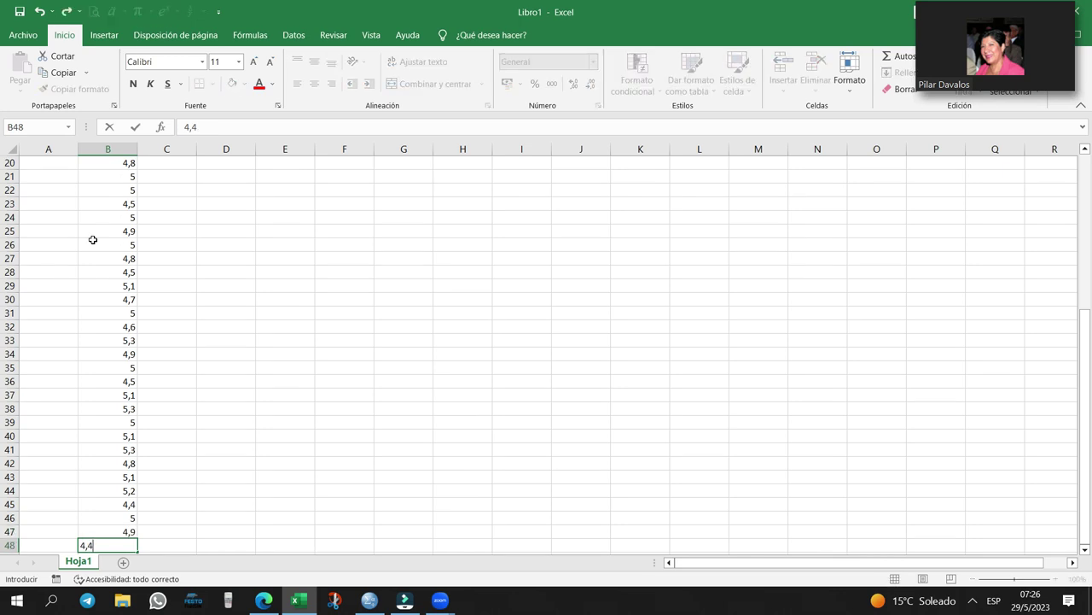
key(Return)
text(5)
key(Return)
text(50)
key(Return)
text(5,)
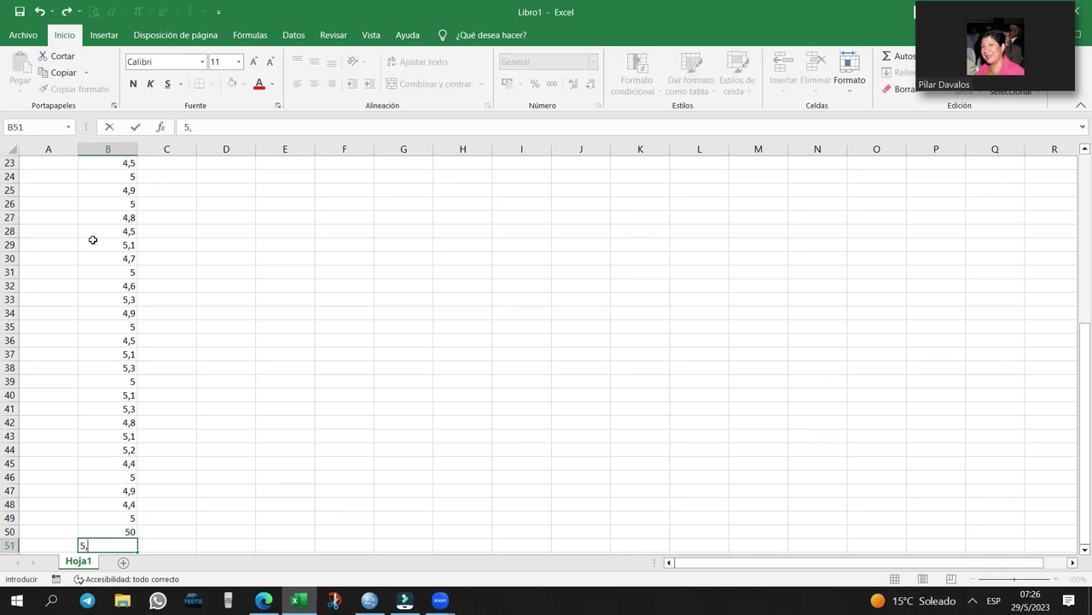
text(1)
key(Return)
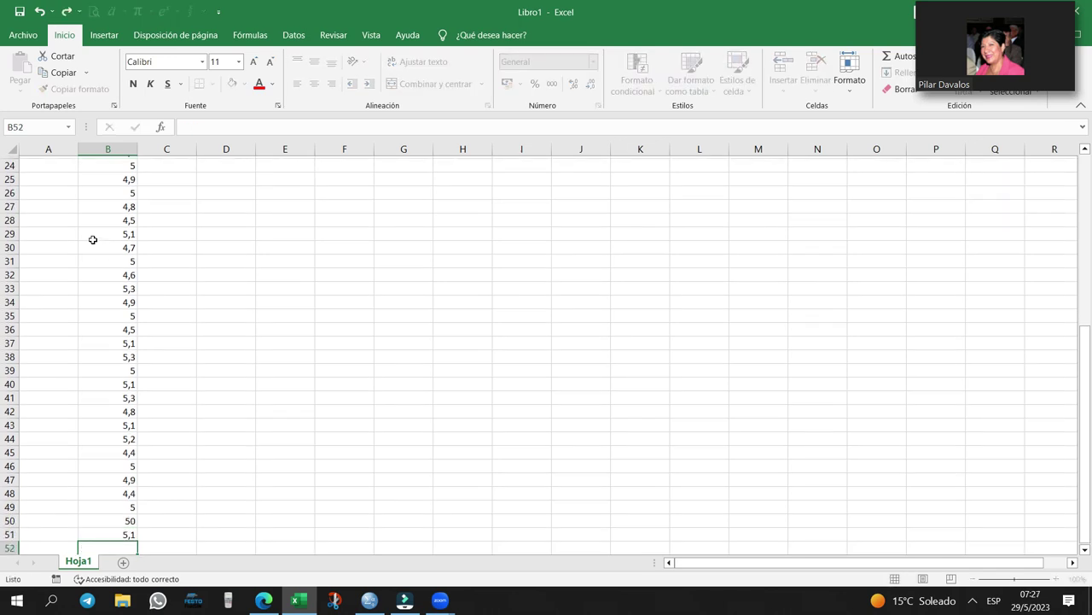
- Correct the value in cell B50 to 5,1 and return to the first empty cell below the data
key(Up)
key(Up)
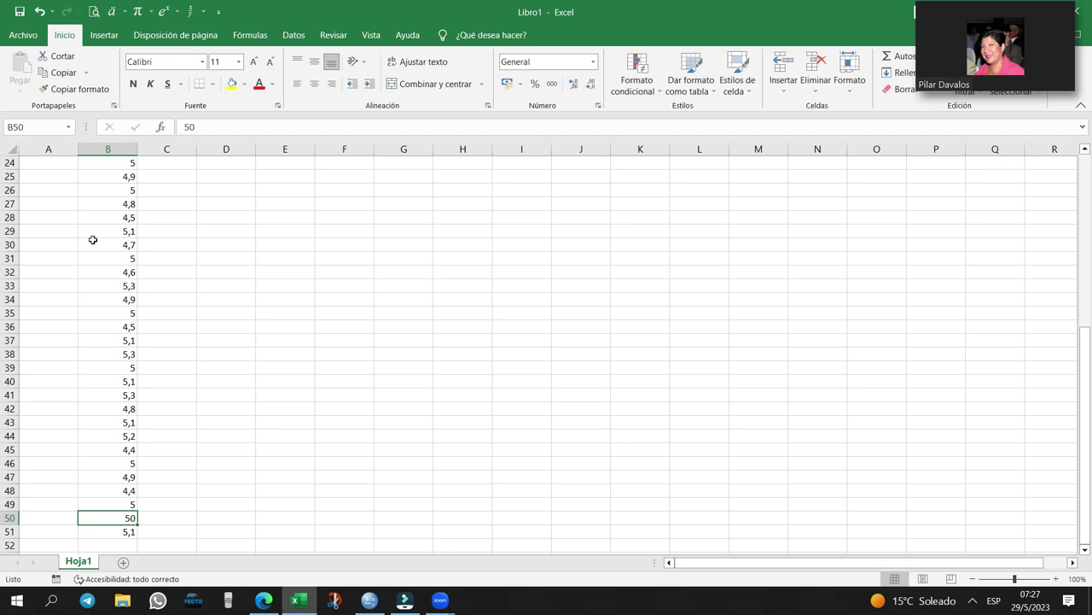
key(Up)
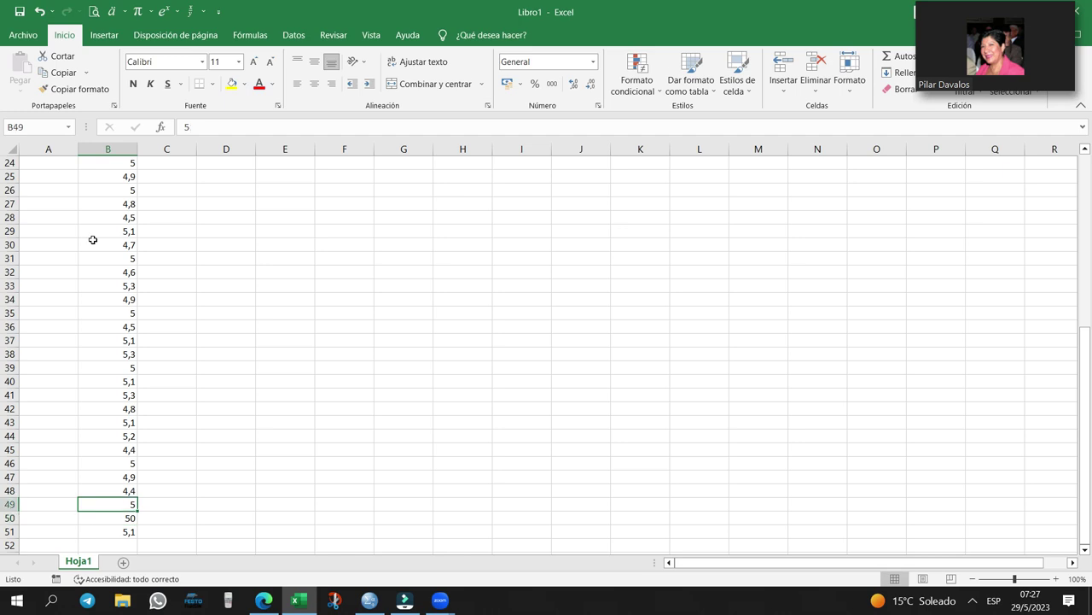
key(Down)
text(5,1)
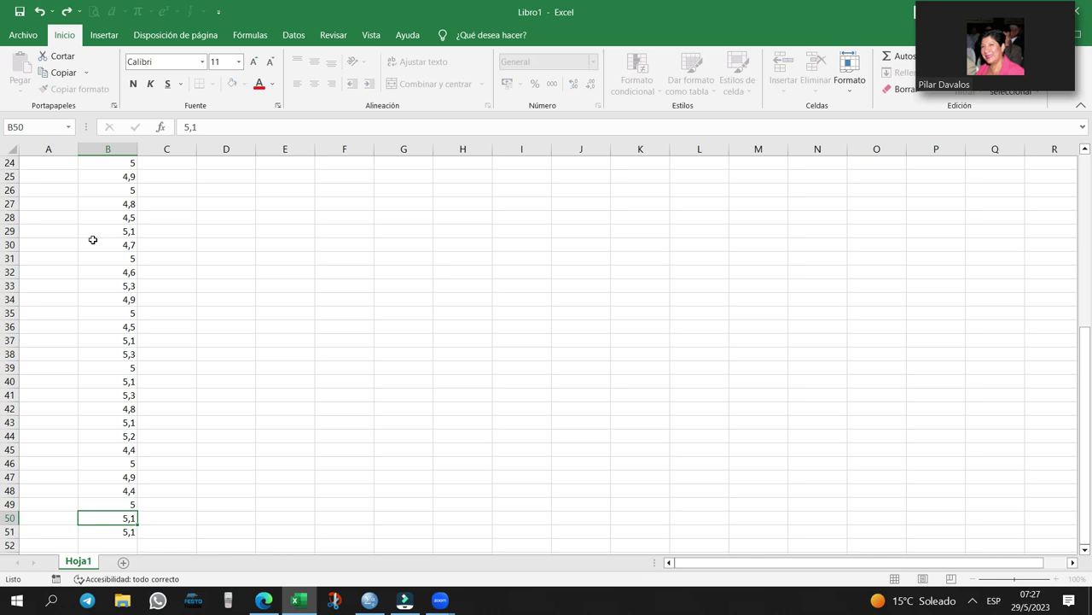
key(Return)
key(Return)
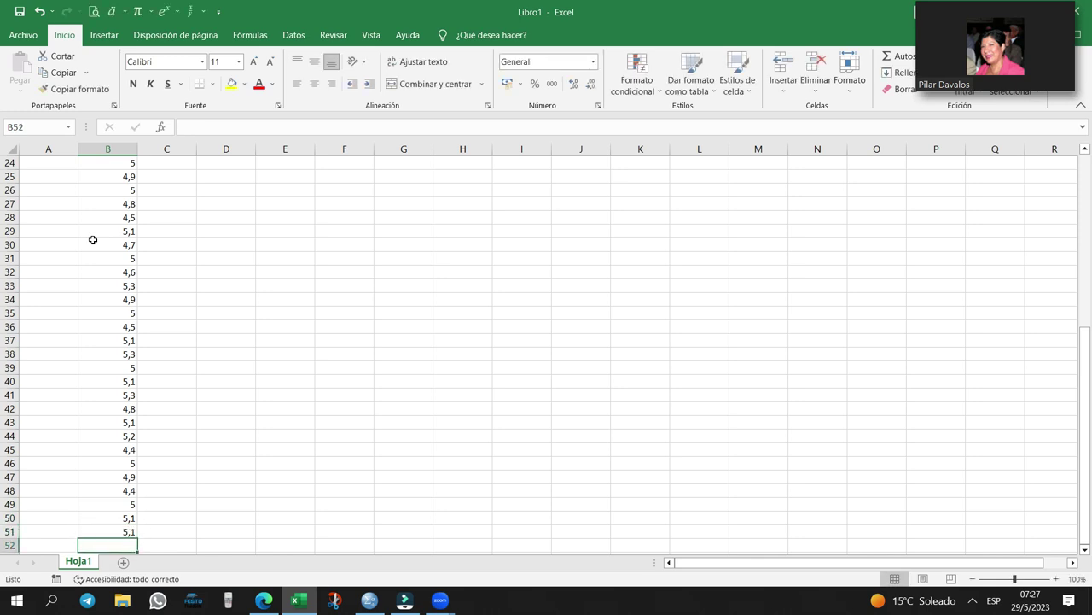
- Enter 4,7; 4,8; 5,6 and 4,9 in cells B52 to B55
text(4,7)
key(Return)
text(4,8)
key(Return)
text(5,6)
key(Return)
text(4,9)
key(Return)
- Enter 5,2; 4,6; 5,1 and 4,9 in cells B56 to B59
text(5,2)
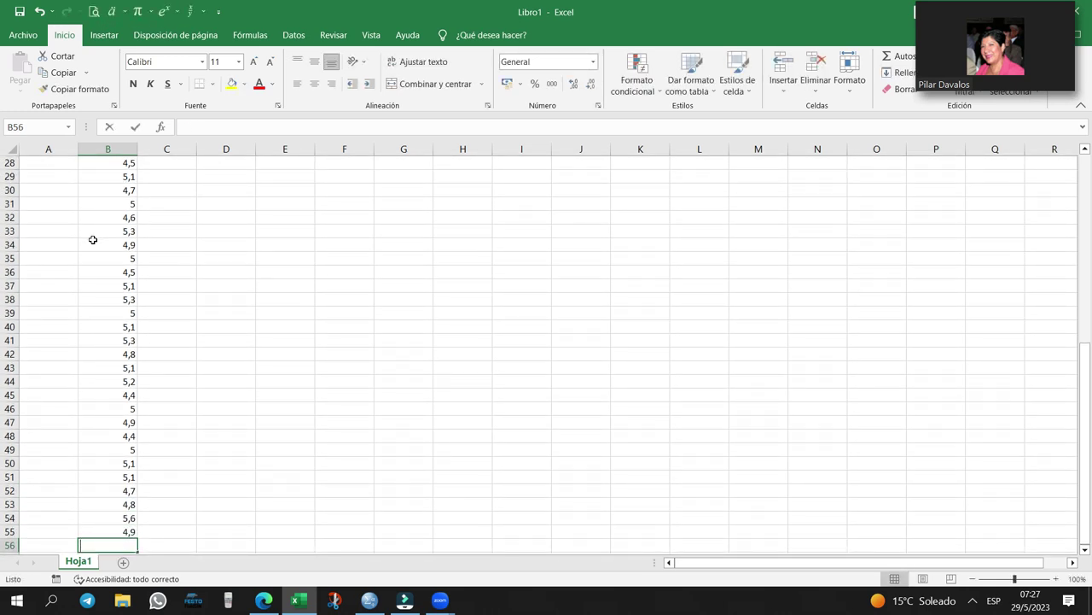
key(Return)
text(4,6)
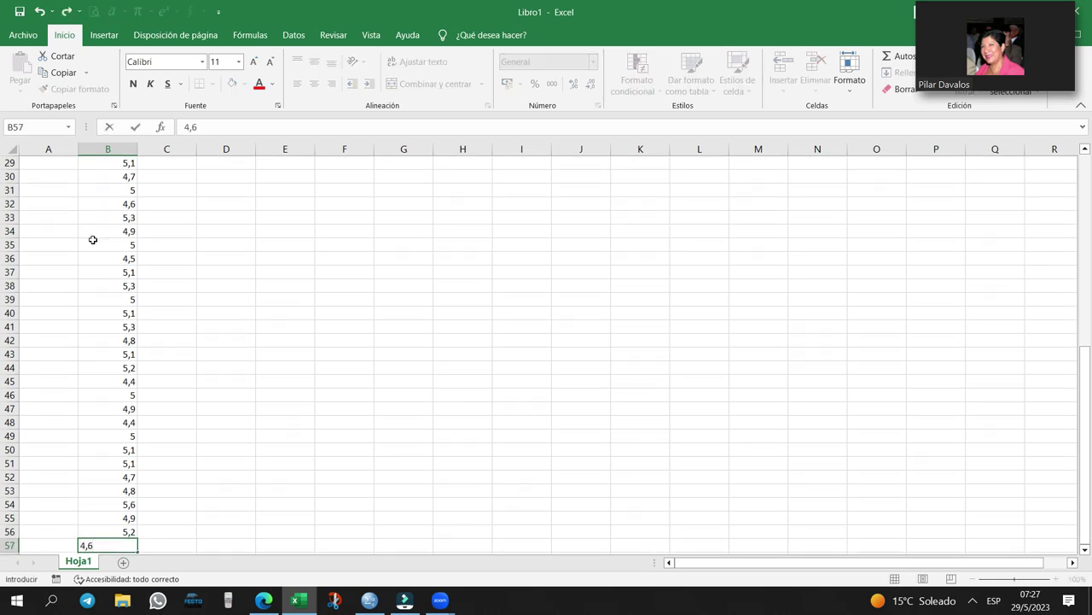
key(Return)
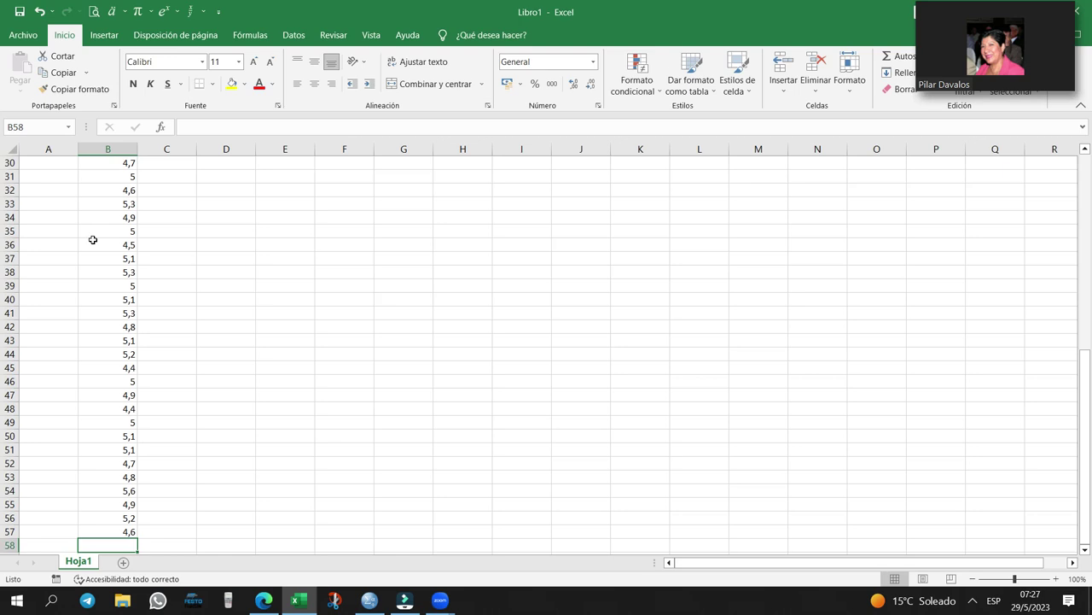
text(5,1)
key(Return)
text(4,9)
key(Return)
- Enter 5,3; 5,1 and 4,9 in cells B60 to B62
text(5,3)
key(Return)
text(5,1)
key(Return)
text(4,)
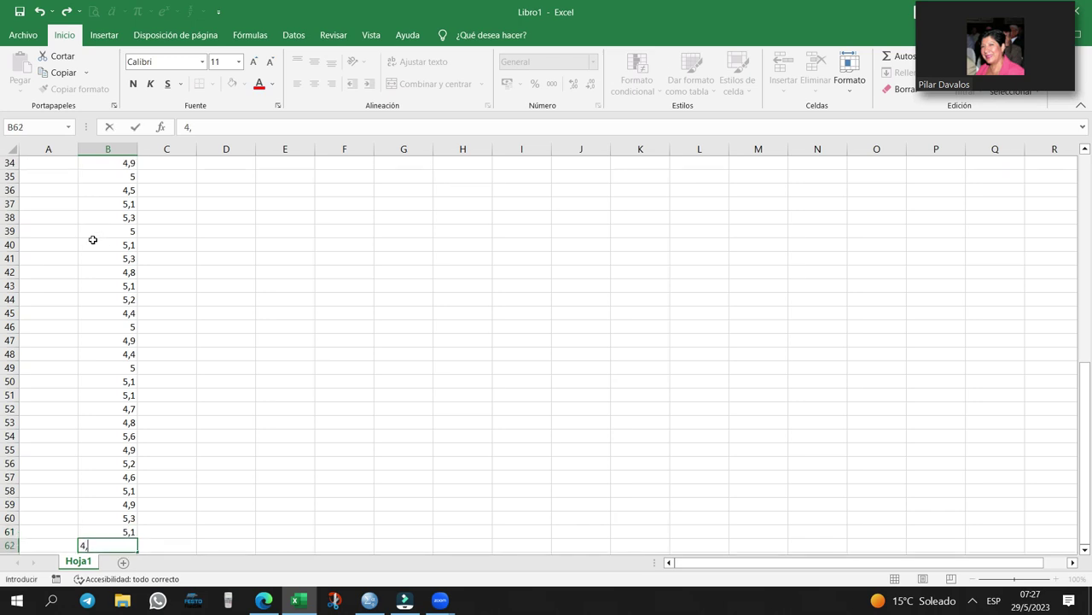
text(9)
key(Return)
- Enter 4,4; 5,1; 4,7 and 4,7 in cells B63 to B66
text(4,4)
key(Return)
text(5,1)
key(Return)
text(4,7)
key(Return)
text(4,7)
key(Return)
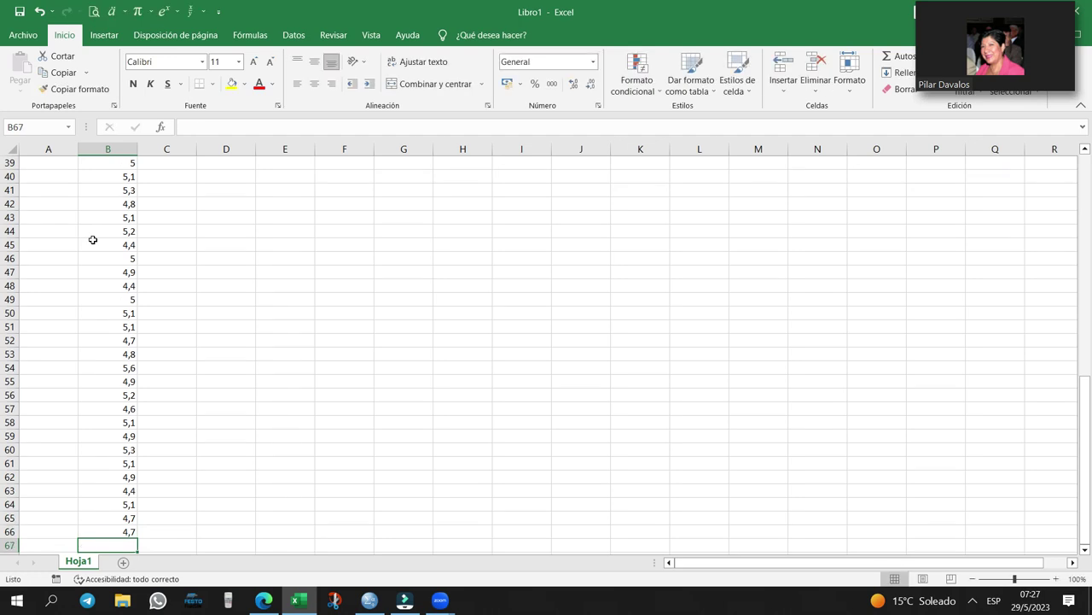
- Enter 4,9; 4,6 and 4,6 in cells B67 to B69
text(7)
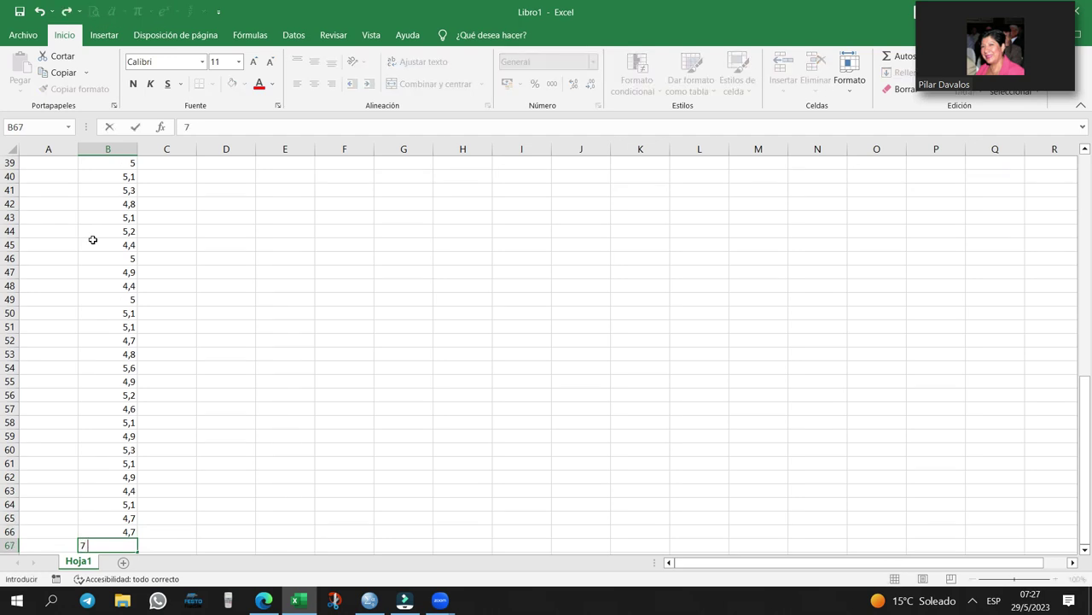
text(4,9)
key(Return)
text(4,6)
key(Return)
text(4,6)
key(Return)
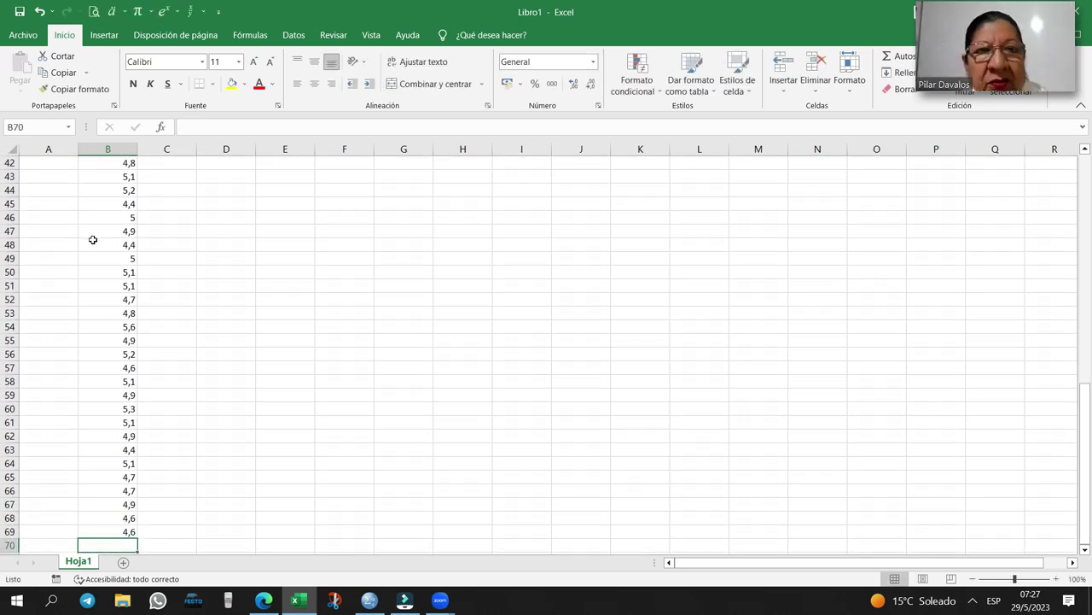
- Enter 5,1; 4,5; 4,4 and 4,7 in cells B70 to B73
text(5,1)
key(Return)
text(4,5)
key(Return)
text(4,4)
key(Return)
text(4,7)
key(Return)
- Enter 5,2; 4,6; 5 and 4,6 in cells B74 to B77
text(5,2)
key(Return)
text(4,6)
key(Return)
text(5)
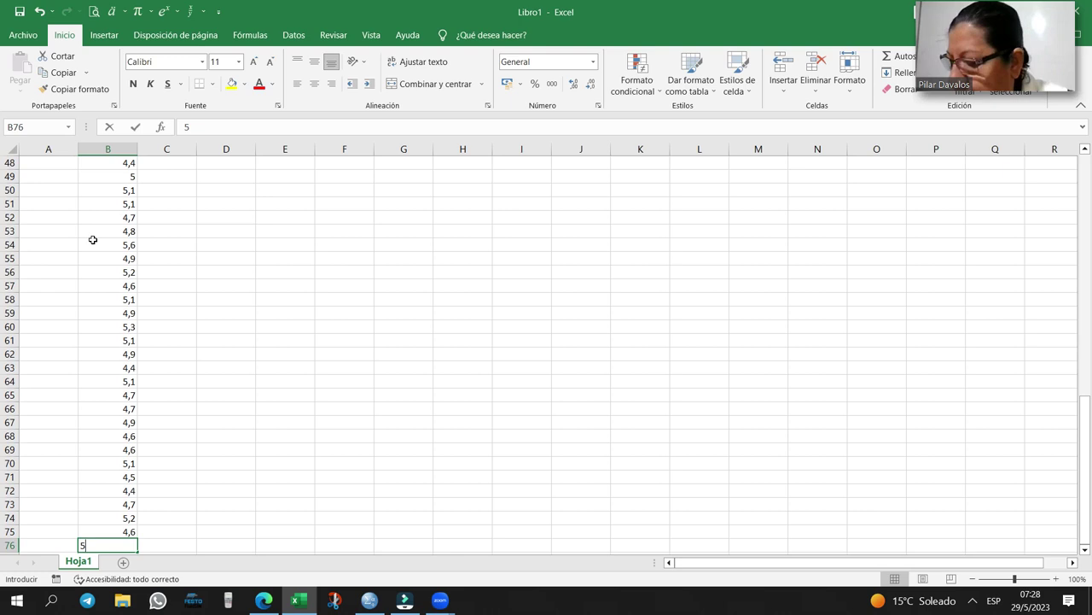
key(Return)
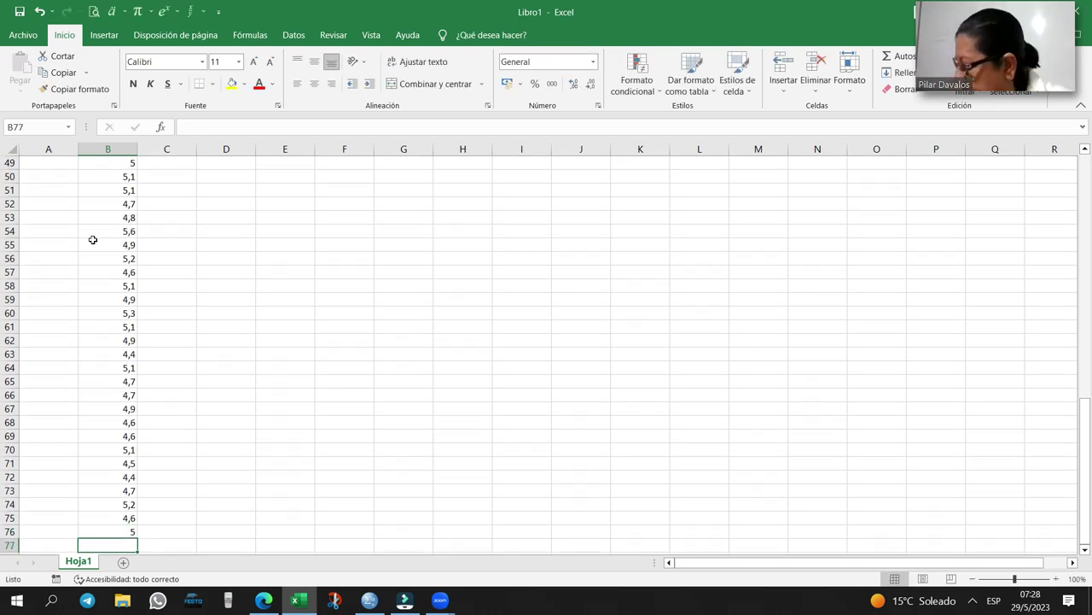
text(4,6)
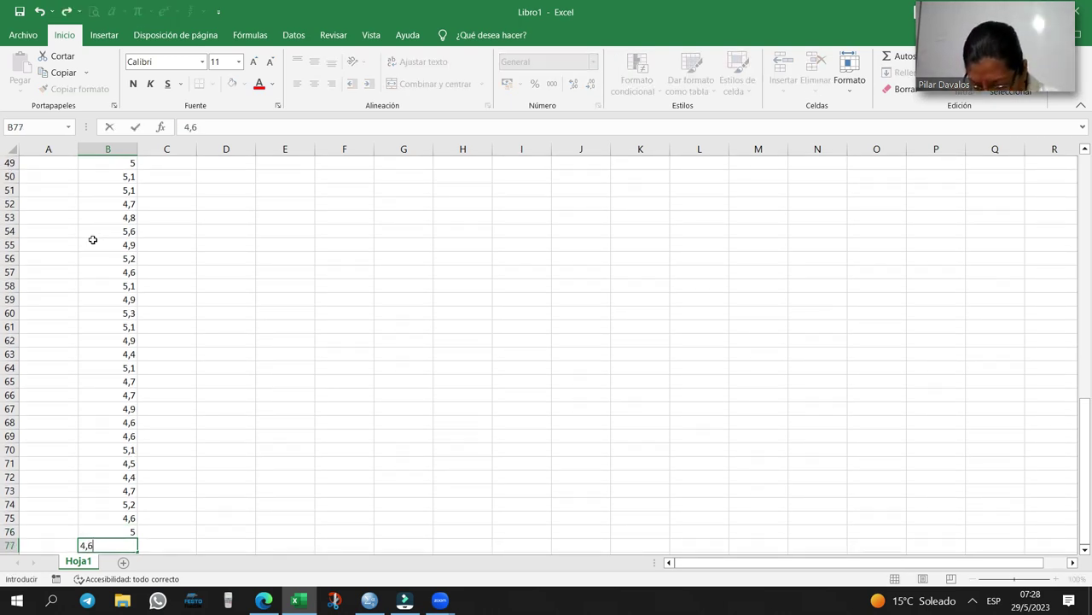
key(Return)
- Enter 4,9; 4,9; 5 and 5,2 in cells B78 to B81
text(4,9)
key(Return)
text(4,9)
key(Return)
text(5)
key(Return)
text(5,2)
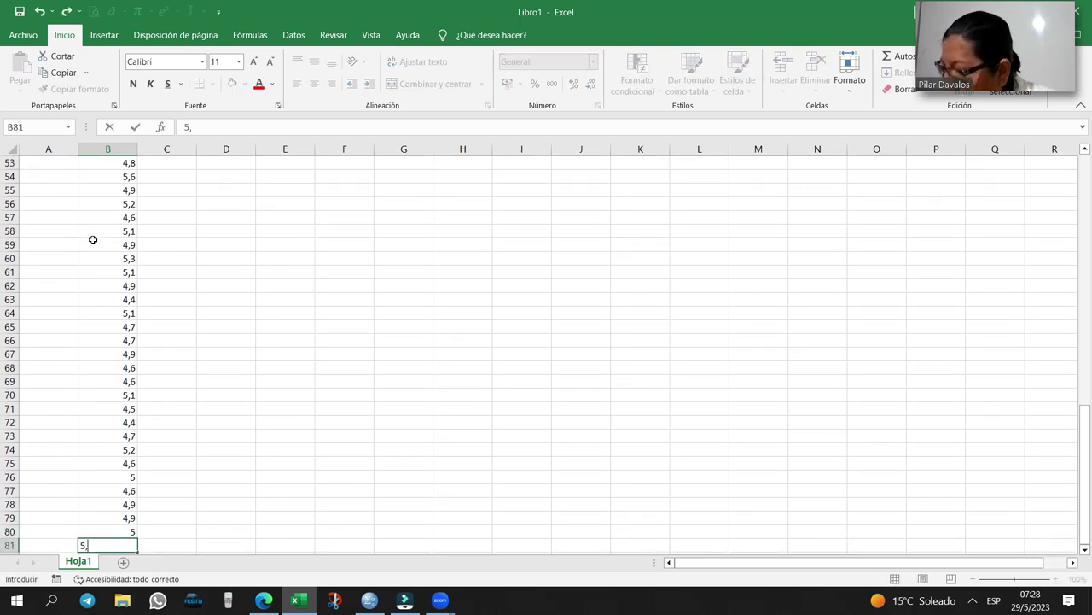
key(Return)
- Enter 4,5; 5,3; 4,5; 5,3 and 5,3 in cells B82 to B86
text(4,5)
key(Return)
text(5,3)
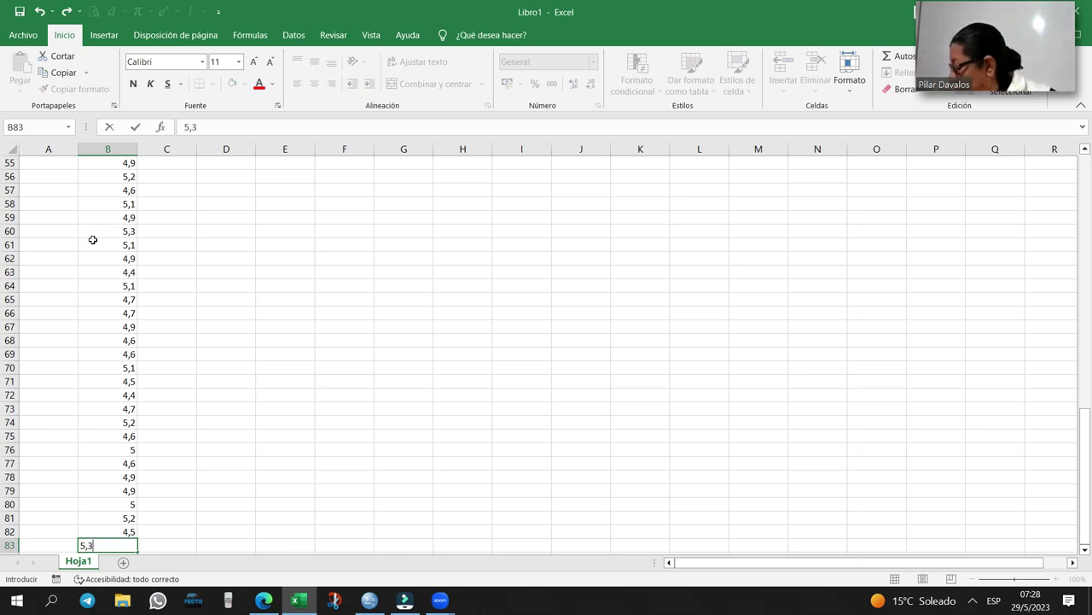
key(Return)
text(4,5)
key(Return)
text(5,3)
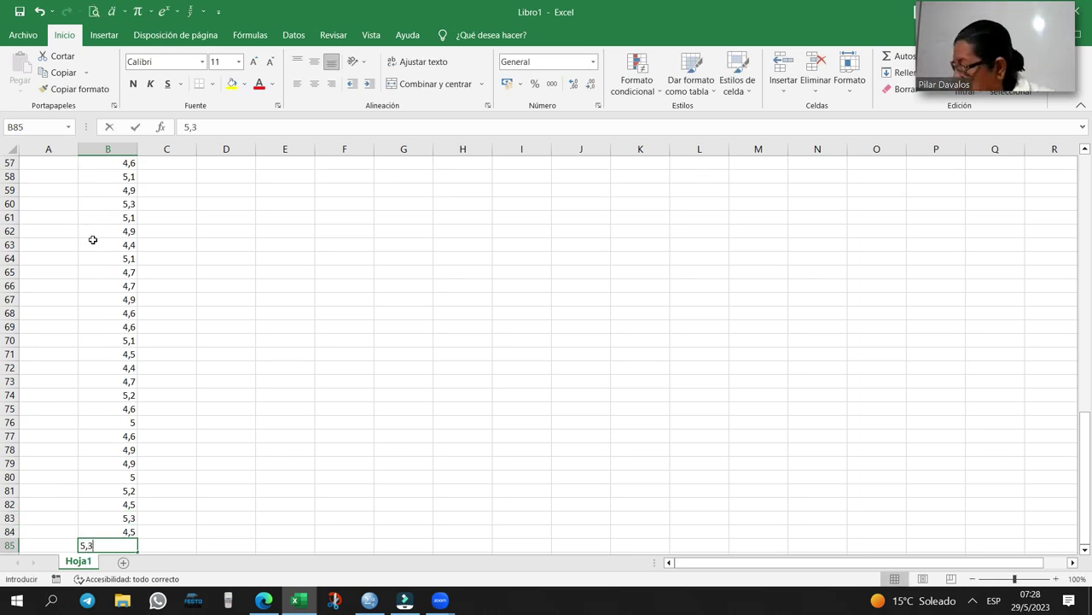
key(Return)
text(5,3)
key(Return)
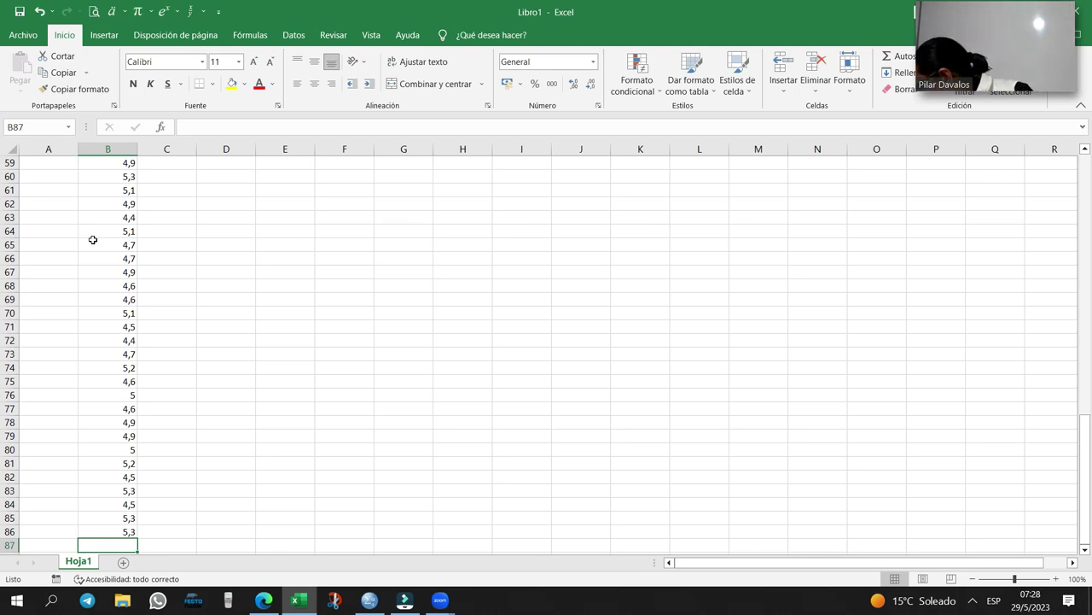
- Enter 5; 4,2; 5,2 and 5,3 in cells B87 to B90
text(5)
key(Return)
text(4,2)
key(Return)
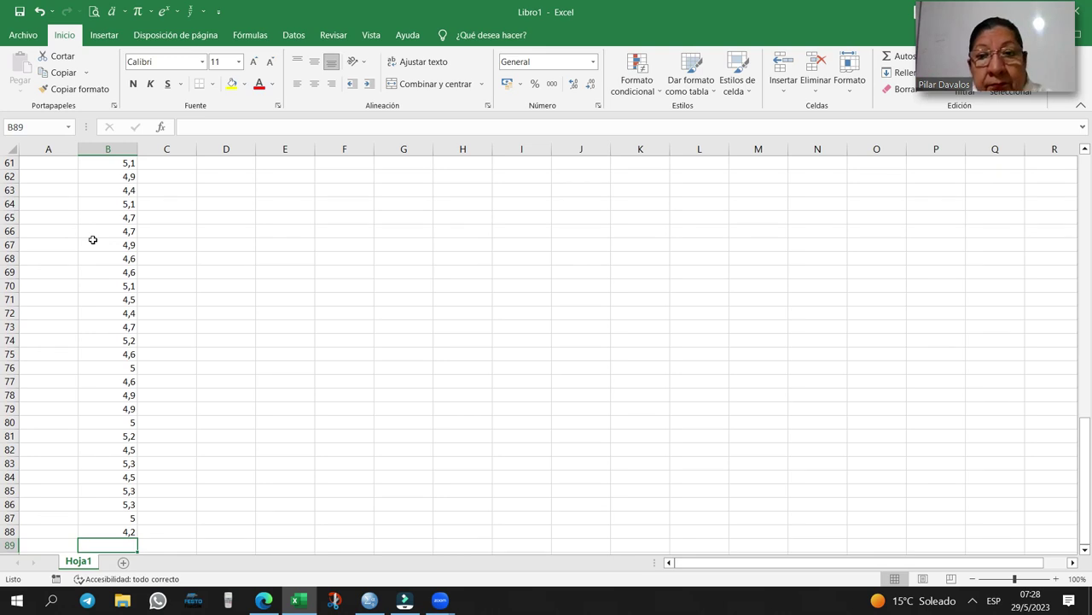
text(5,2)
key(Return)
text(5,3)
key(Return)
- Enter 4,1; 5,3; 5,1 and 4,6 in cells B91 to B94
text(4,1)
key(Return)
text(5,3)
key(Return)
text(5,1)
key(Return)
text(4,6)
key(Return)
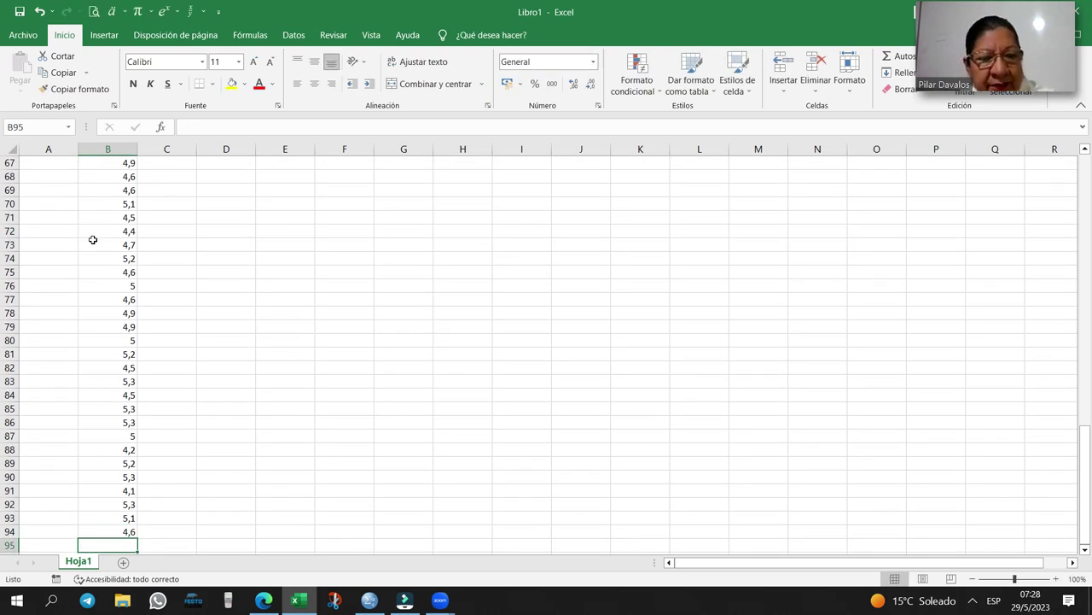
- Enter 4,8; 5,6; 4,9 and 4,6 in cells B95 to B98
text(4,8)
key(Return)
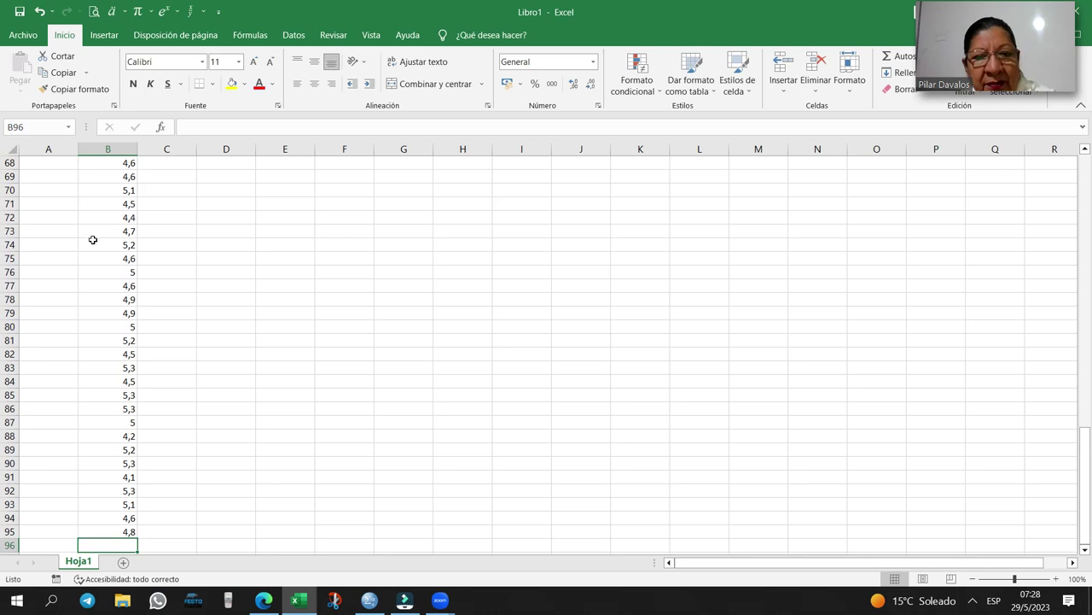
text(5,6)
key(Return)
text(4,9)
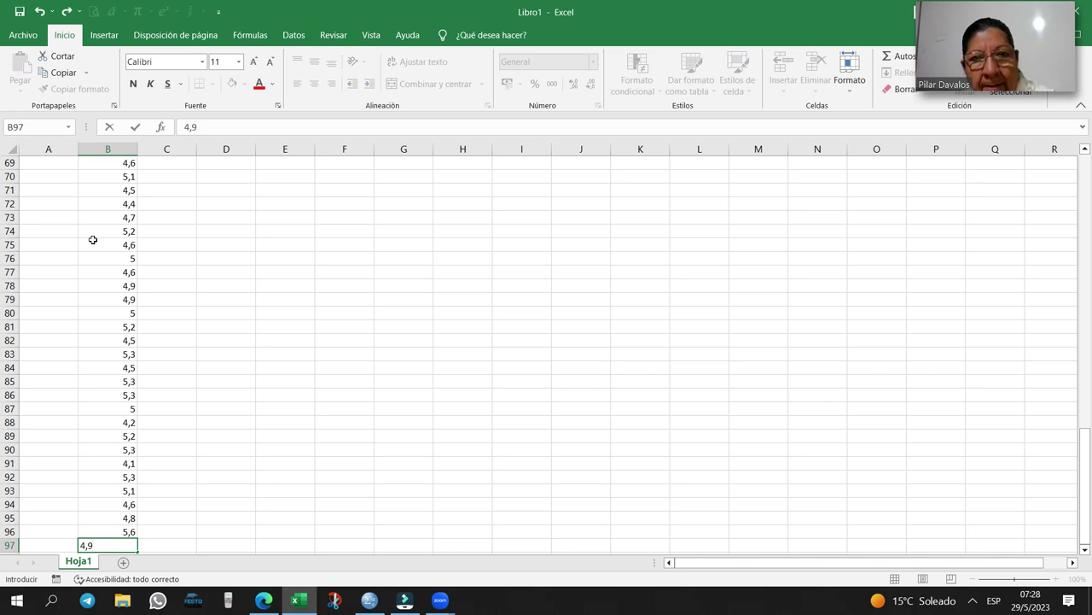
key(Return)
text(4,6)
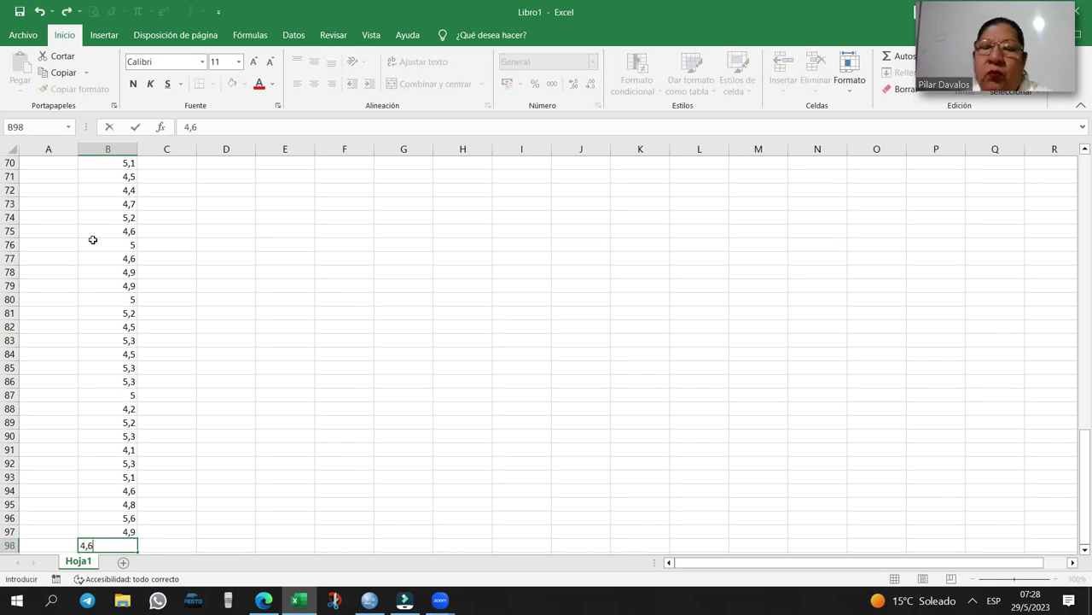
key(Return)
- Enter 4,8; 5; 5,1 and 5,3 in cells B99 to B102
text(4,8)
key(Return)
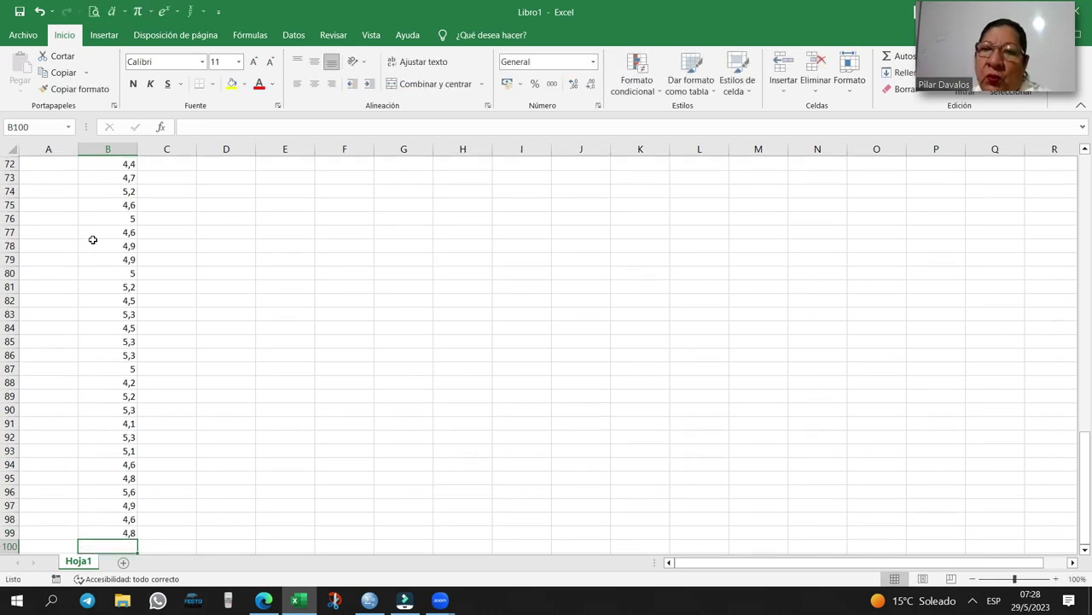
text(5,)
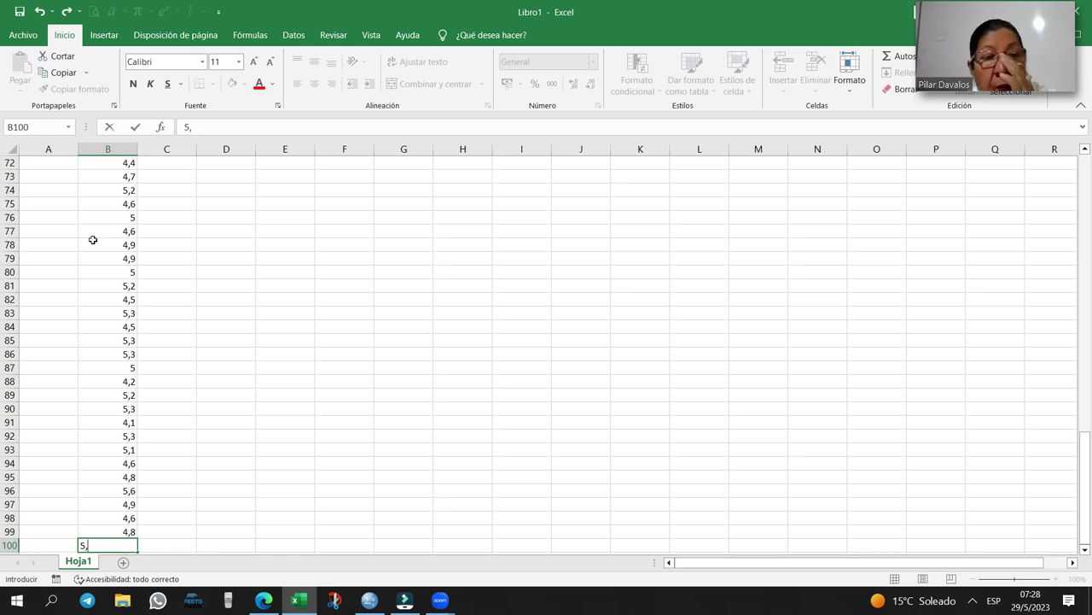
key(Return)
text(5,1)
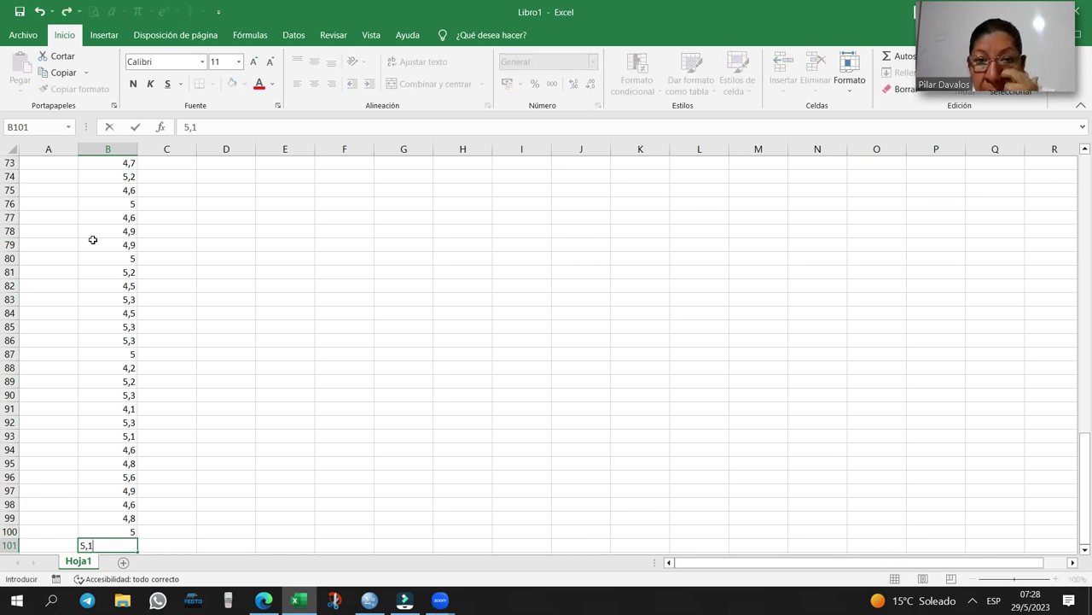
key(Return)
text(5,3)
key(Return)
- Enter 4,7; 5,2; 4,7 and 5 in cells B103 to B106
text(4,7)
key(Return)
text(5,2)
key(Return)
text(4,)
key(Return)
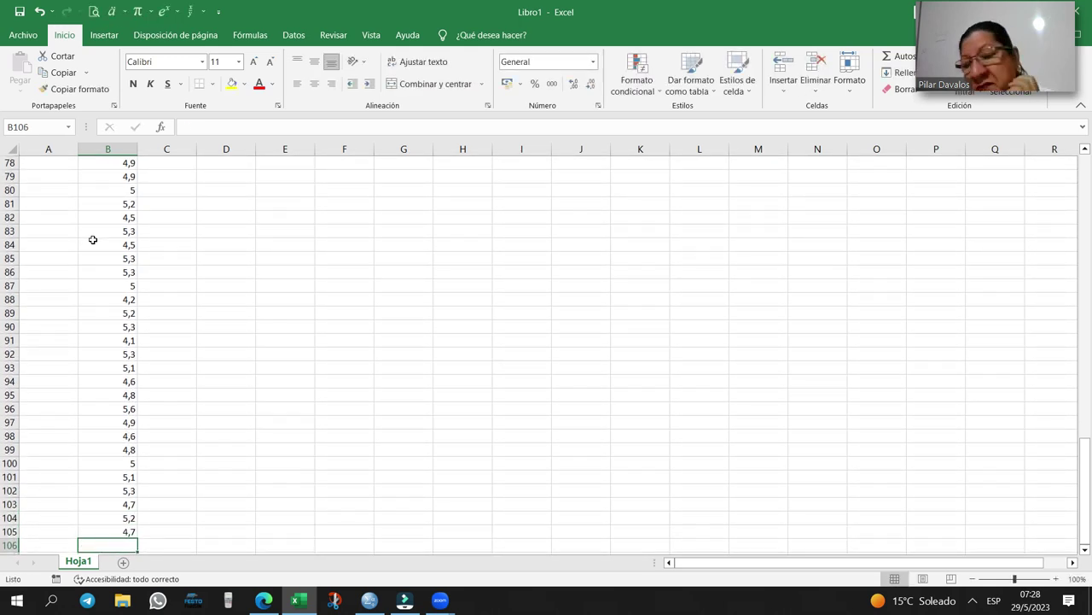
text(5)
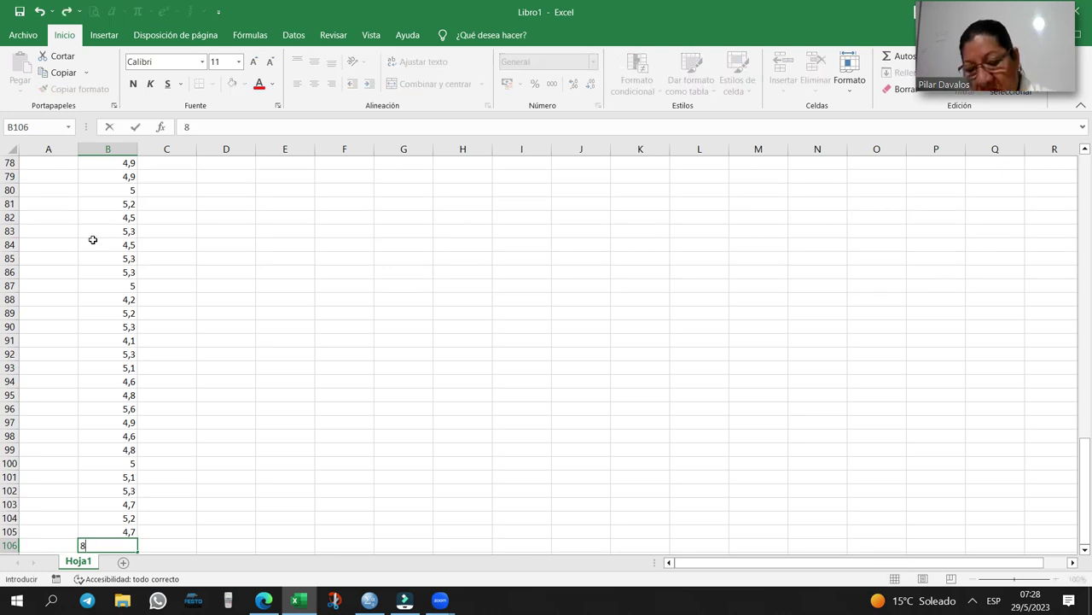
key(Return)
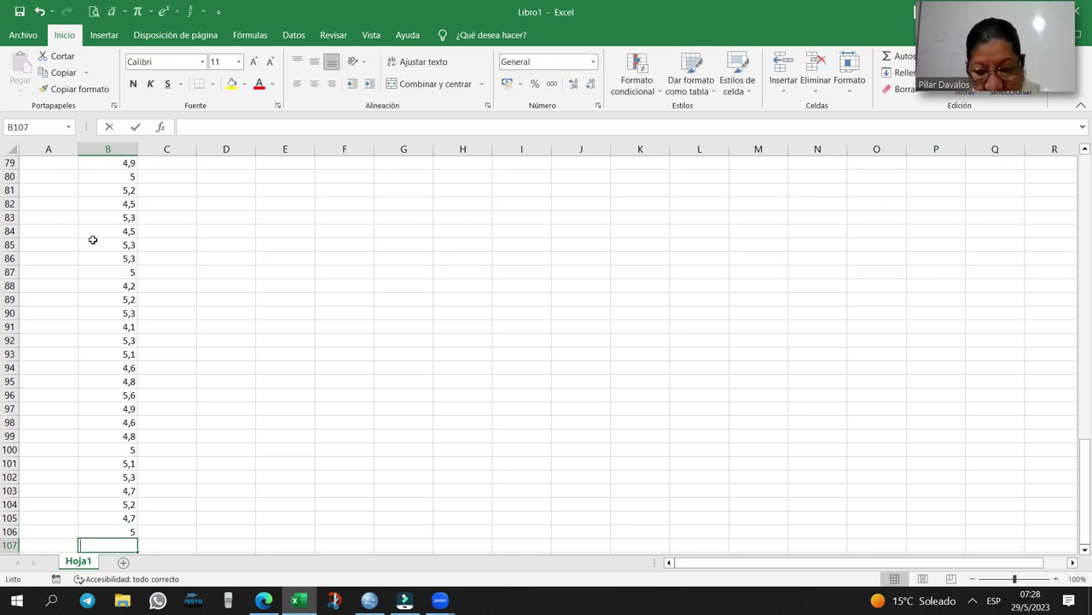
- Enter 4,8; 5,3; 4,7 and 5,1 in cells B107 to B110
text(4,8)
key(Return)
text(5,3)
key(Return)
text(4,7)
key(Return)
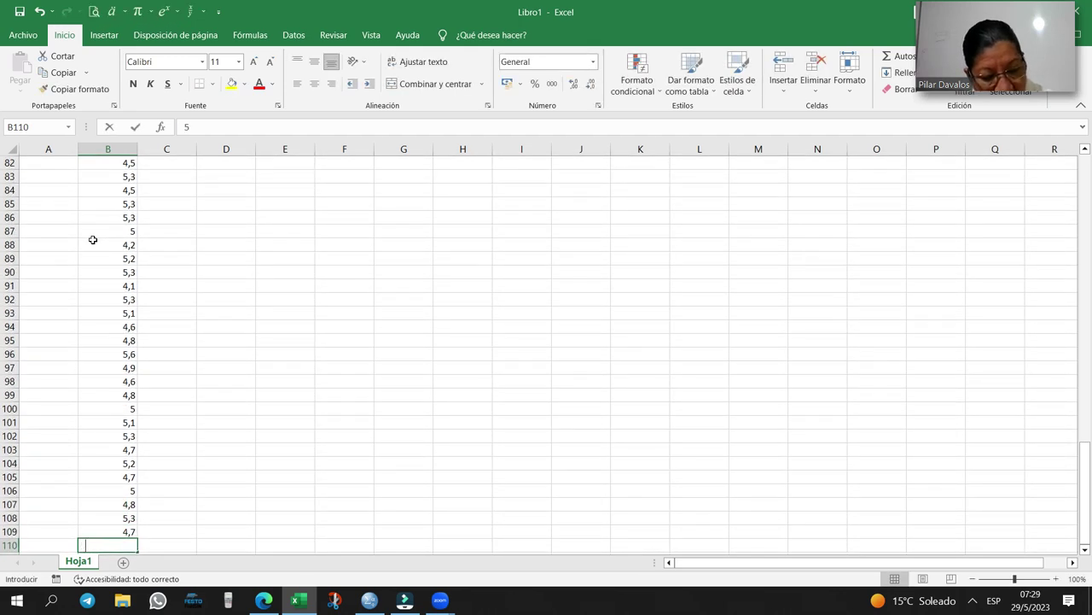
text(5,1)
key(Return)
- Enter 4,9; 4,4; 4,7 and 4,9 in cells B111 to B114
text(4,9)
key(Return)
text(4,4)
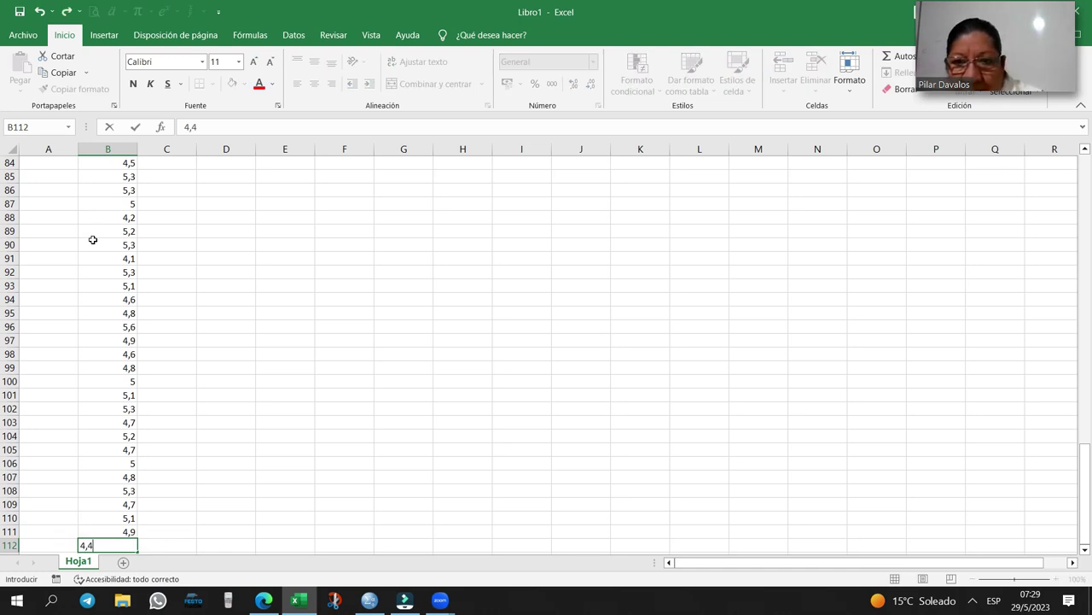
key(Return)
text(4,7)
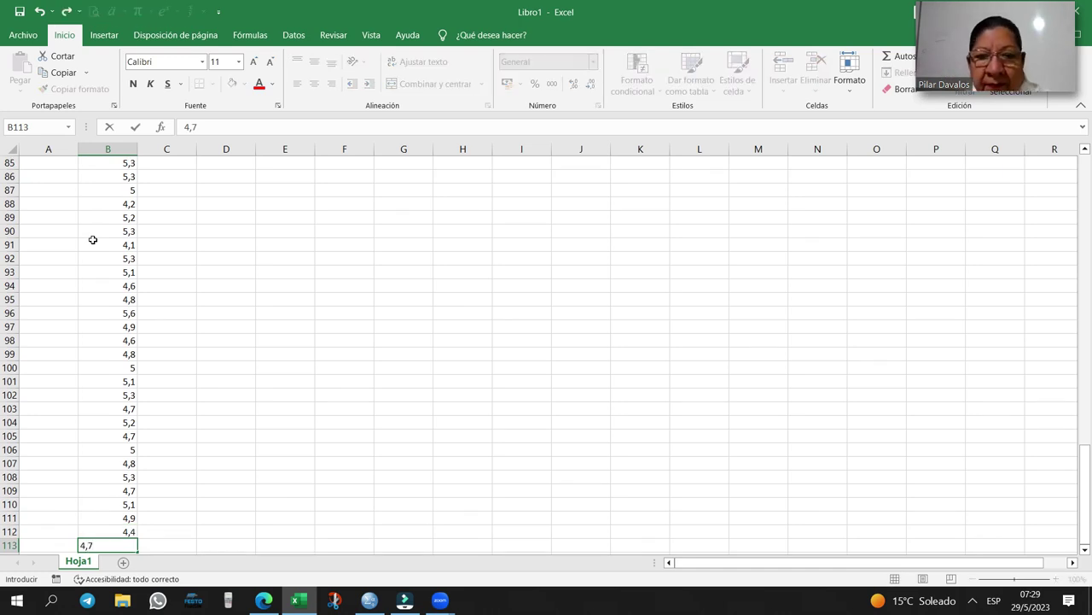
key(Return)
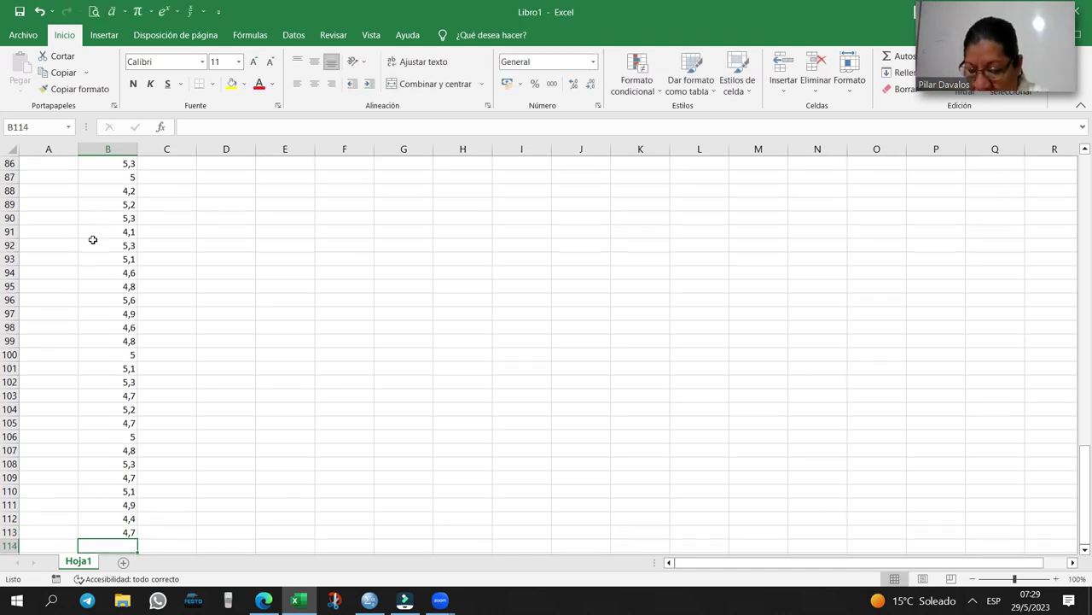
text(4,9)
key(Return)
- Enter 4,6; 5; 4,5 and 5,2 in cells B115 to B118
text(4,6)
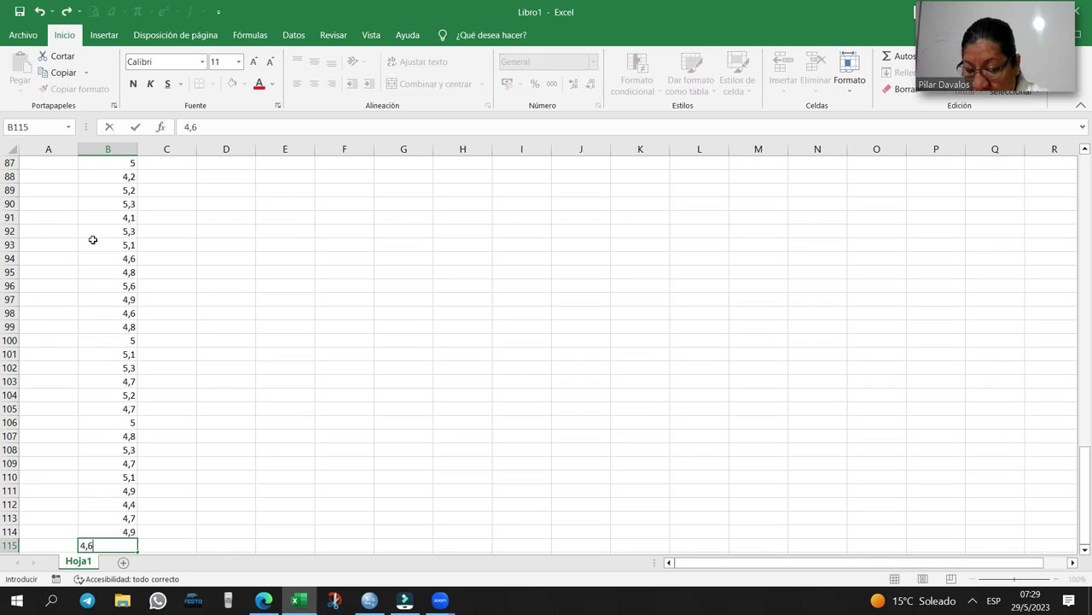
key(Return)
text(5)
key(Return)
text(,)
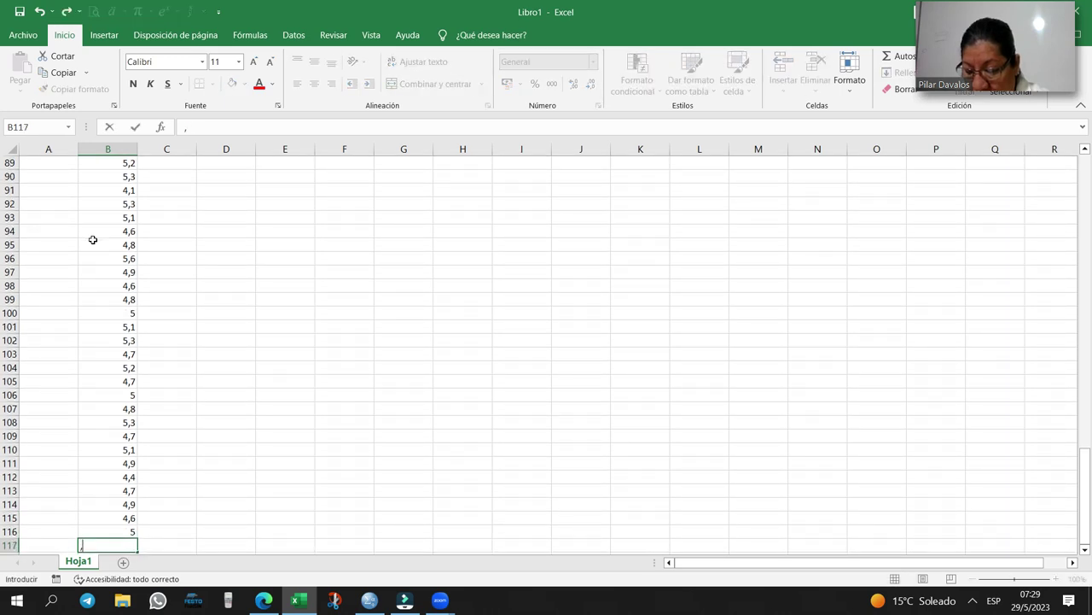
text(5)
key(Return)
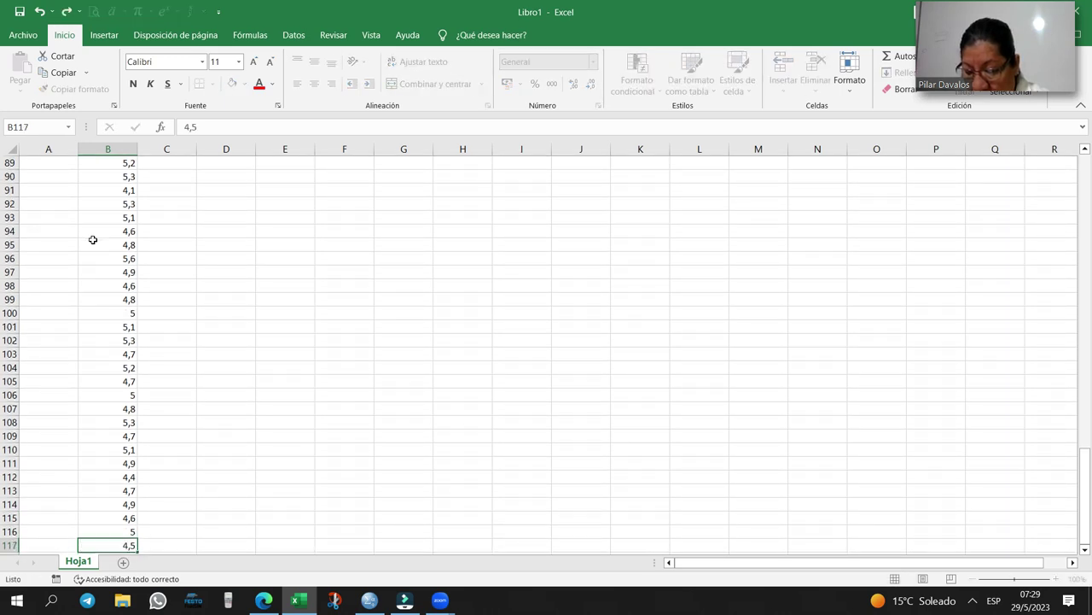
text(52)
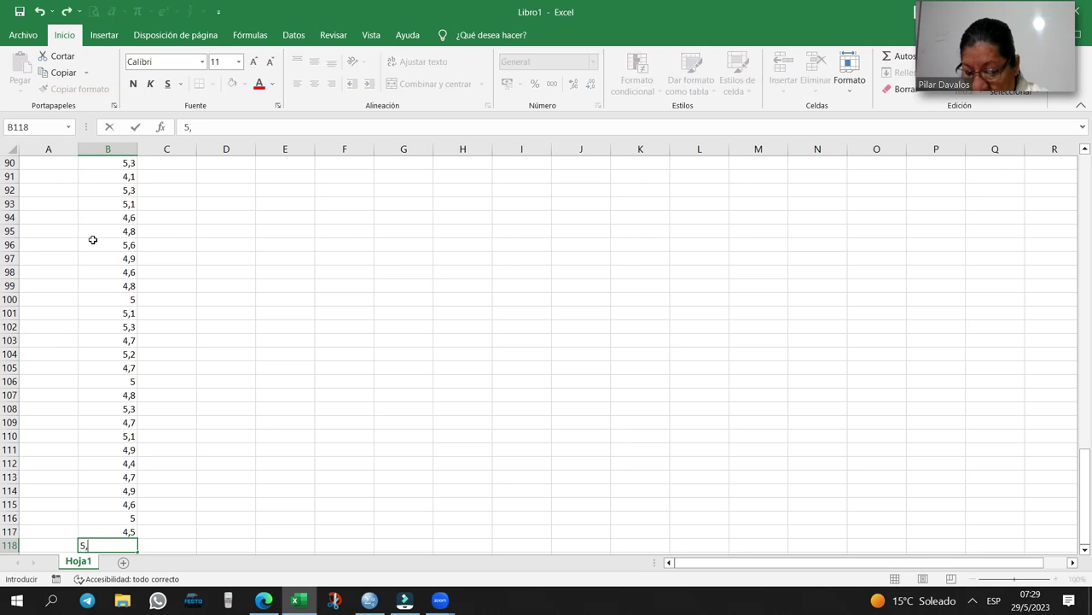
text(2)
key(Return)
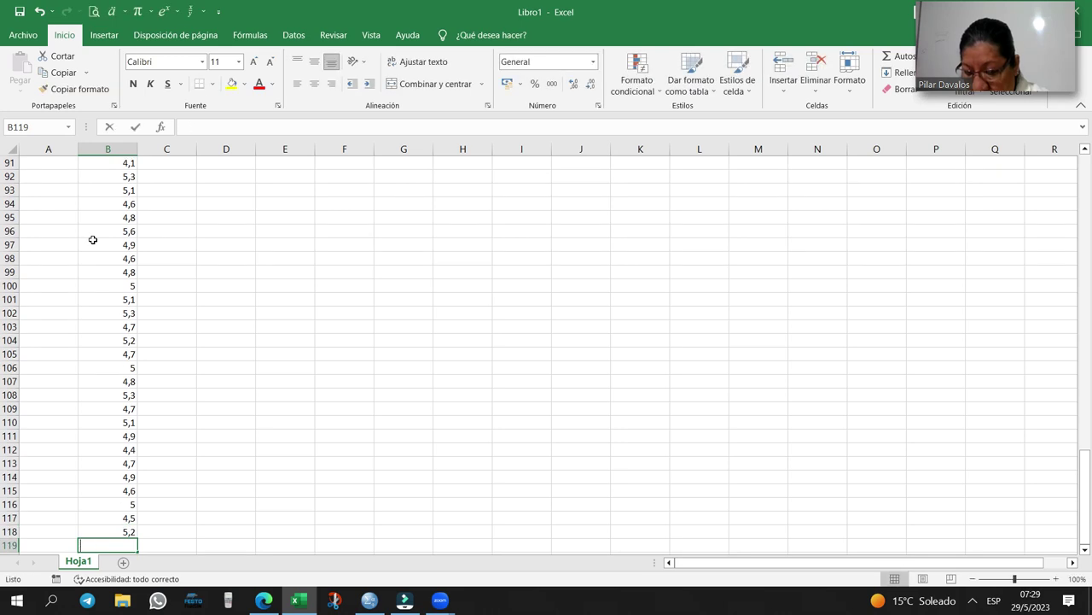
- Enter 5,1; 5,2; 4,9 and 5 in cells B119 to B122
text(5,1)
key(Return)
text(5,2)
key(Return)
text(4,9)
key(Return)
text(5)
key(Return)
- Enter 4,8; 5; 5,1 and 4,5 in cells B123 to B126
text(4,8)
key(Return)
text(5)
key(Return)
text(,)
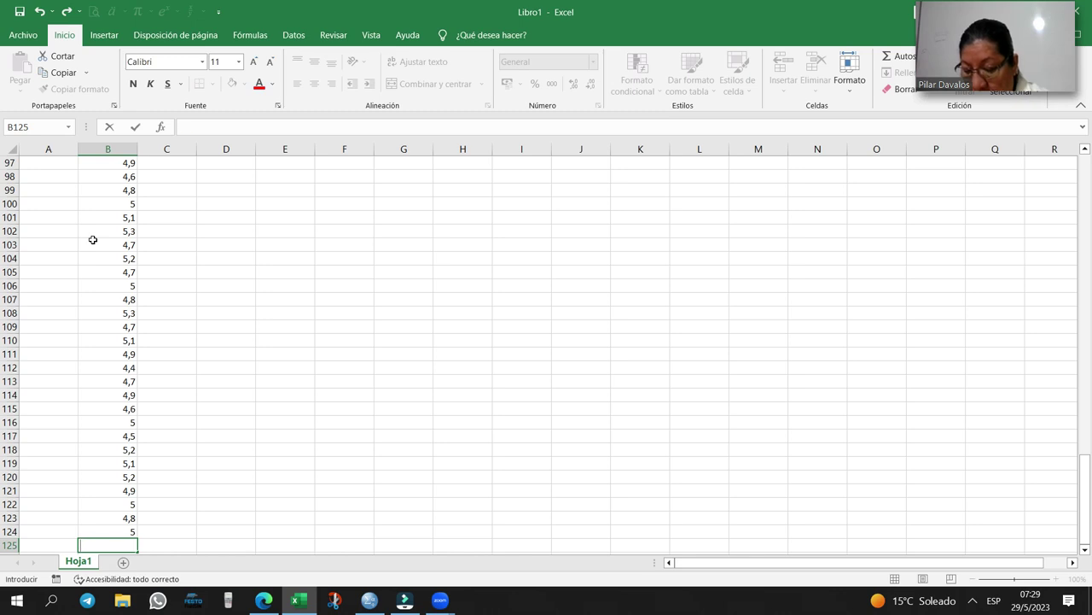
text(1)
key(Return)
text(4,5)
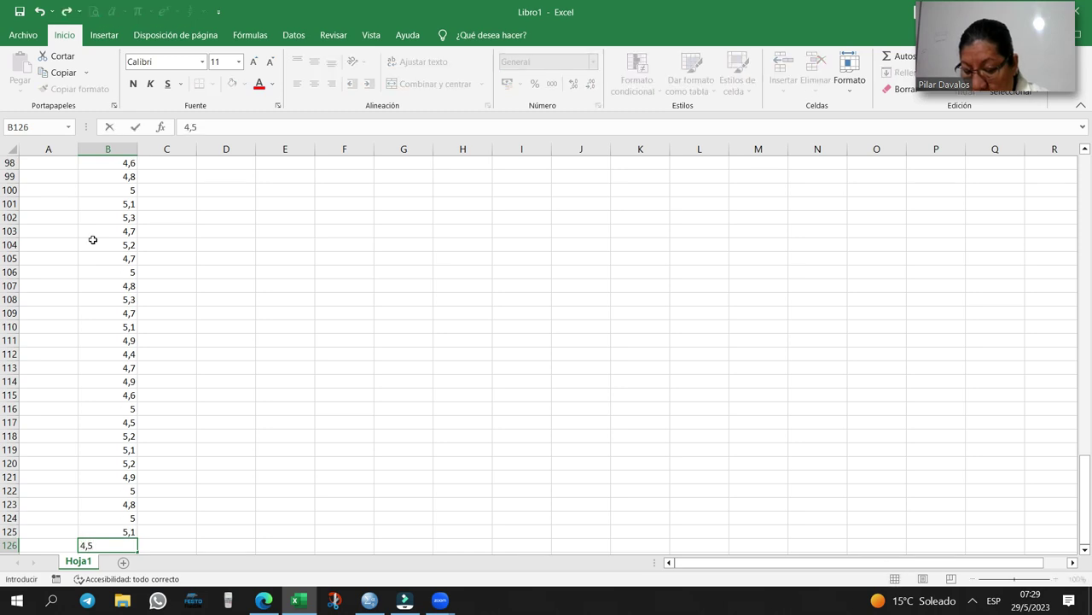
key(Return)
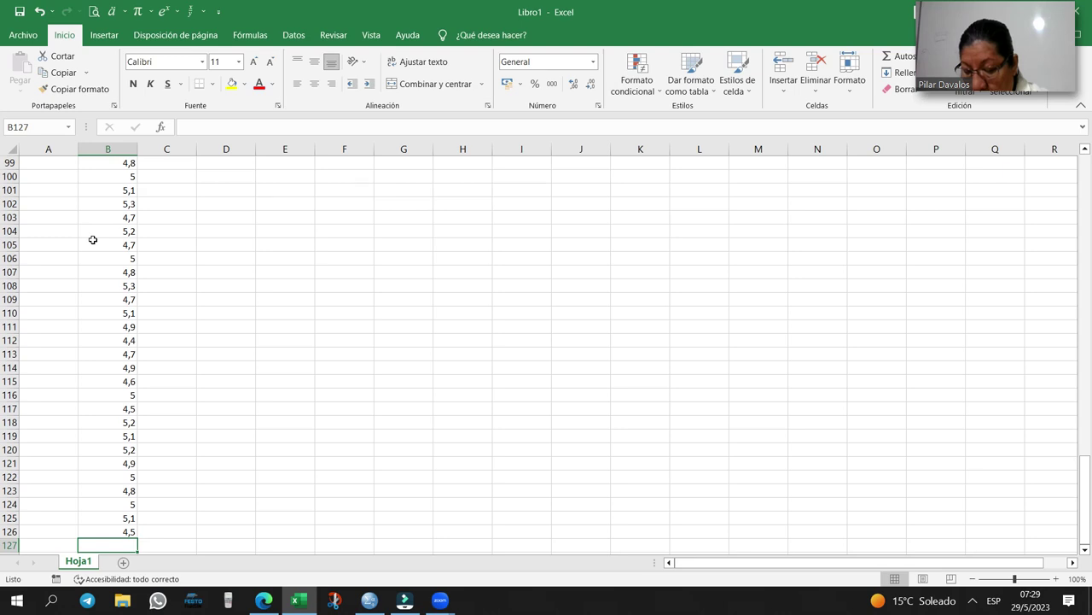
- Cut the measurements in cells B7 to B126 and paste them into column C starting at C1
key(Up)
key(Up)
key(Up)
key(Up)
key(Up)
key(Up)
key(Up)
key(Up)
key(Up)
key(Up)
key(Up)
key(Up)
key(Up)
key(Up)
key(Up)
key(Up)
key(Up)
key(Up)
key(Up)
key(Up)
key(Up)
key(Up)
key(Up)
key(Up)
key(Up)
key(Up)
key(Up)
key(Up)
key(Up)
key(Up)
key(Up)
key(Up)
key(Up)
key(Up)
key(Up)
key(Up)
key(Up)
key(Up)
key(Up)
key(Up)
key(Up)
key(Up)
key(Up)
key(Up)
key(Up)
key(Up)
key(Up)
key(Up)
key(Up)
key(Up)
key(Up)
key(Up)
key(Up)
key(Up)
key(Up)
key(Up)
key(Up)
key(Up)
key(Up)
key(Up)
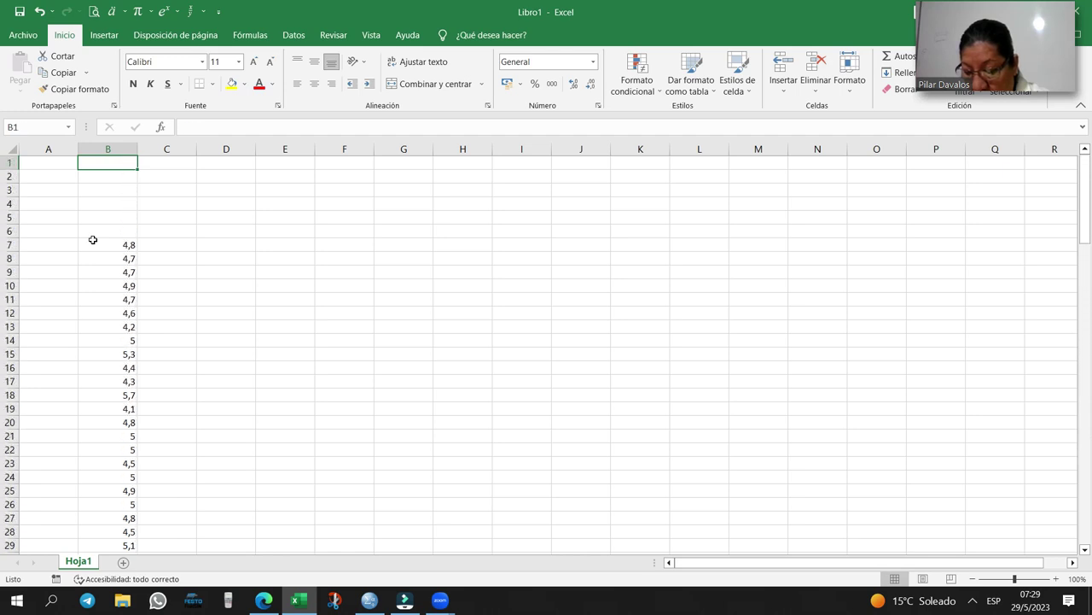
drag(103, 244, 125, 514)
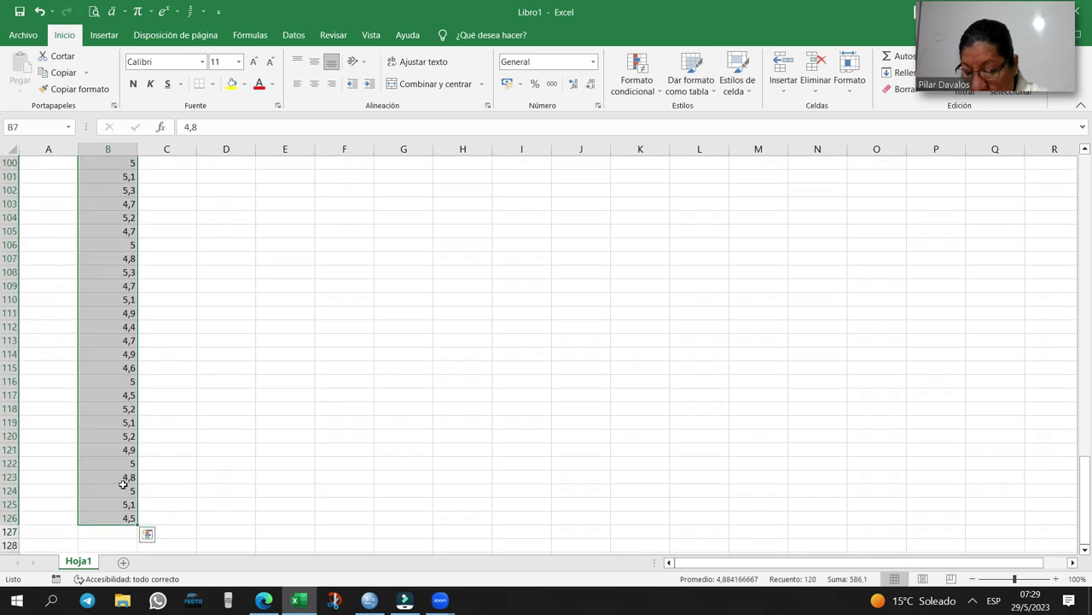
right_click(123, 480)
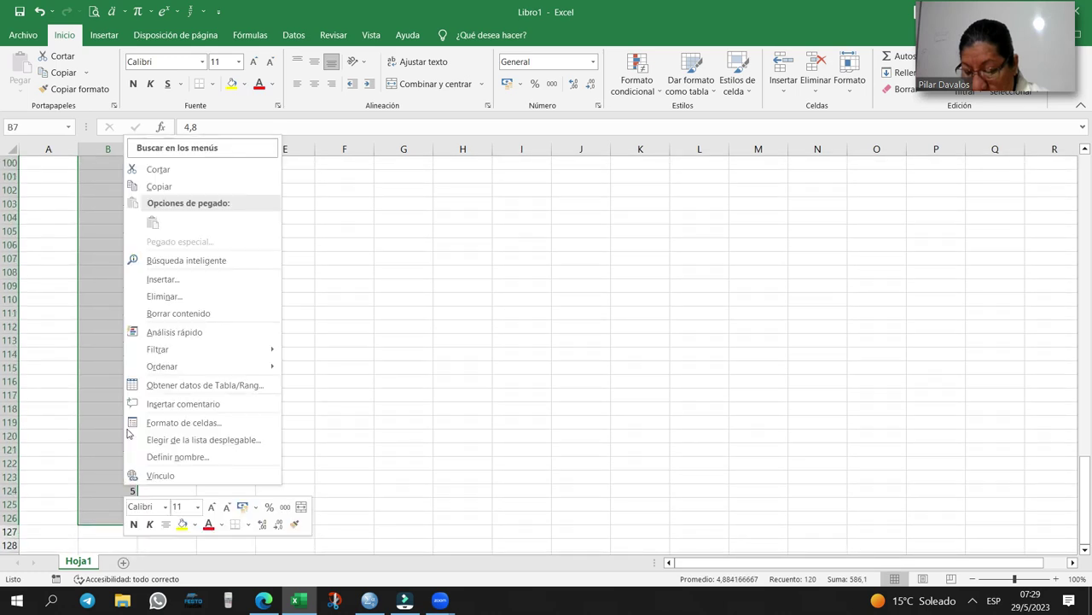
click(146, 175)
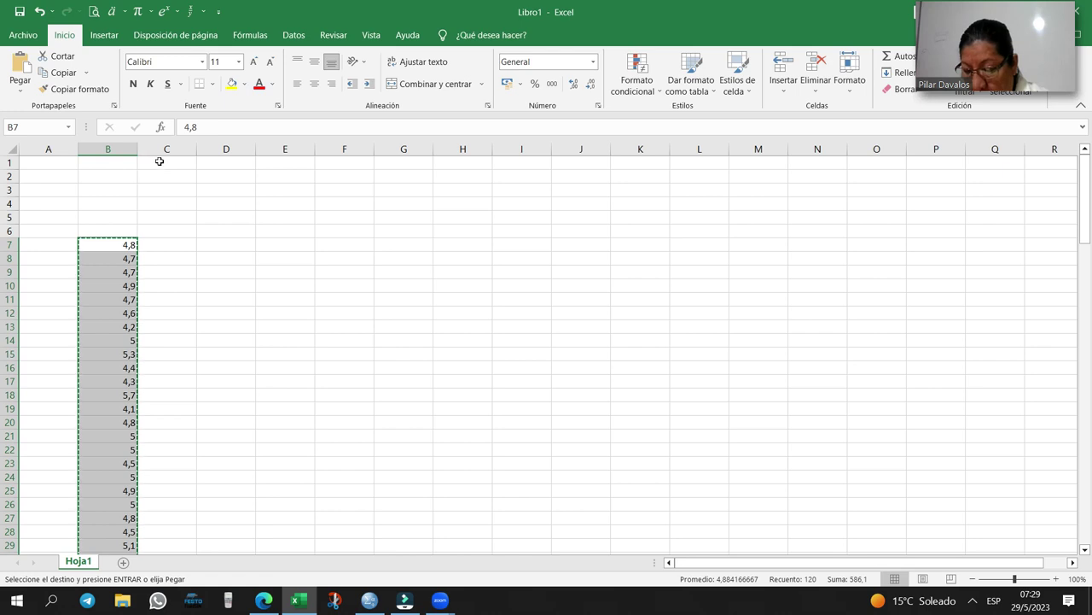
click(159, 162)
key(ctrl+v)
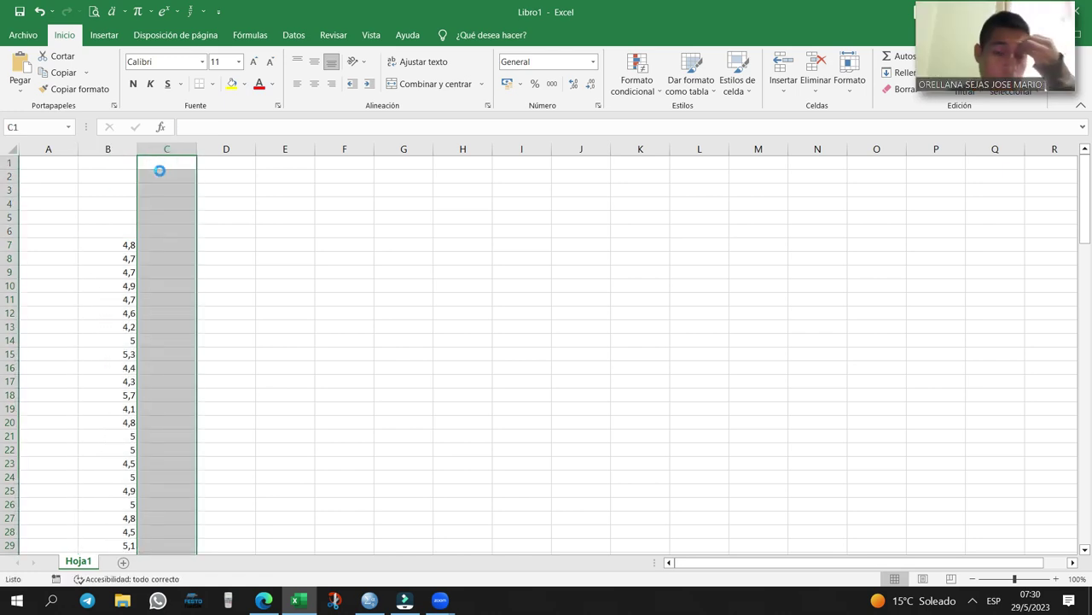
- Find the end of the data in column C and copy the values in C1:C120
click(338, 215)
scroll(313, 258, down, 20)
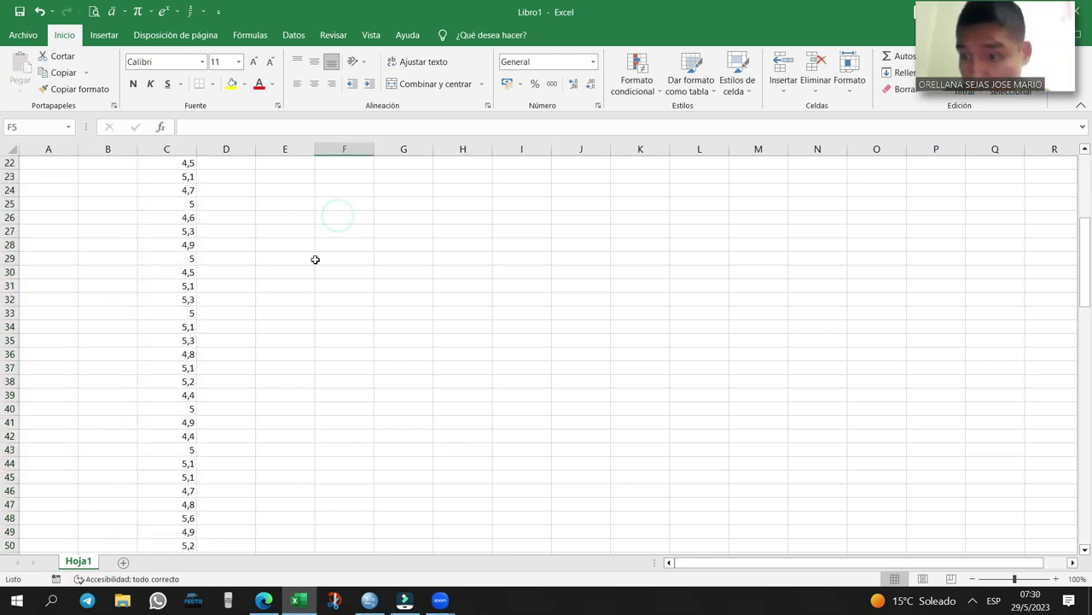
scroll(309, 295, down, 10)
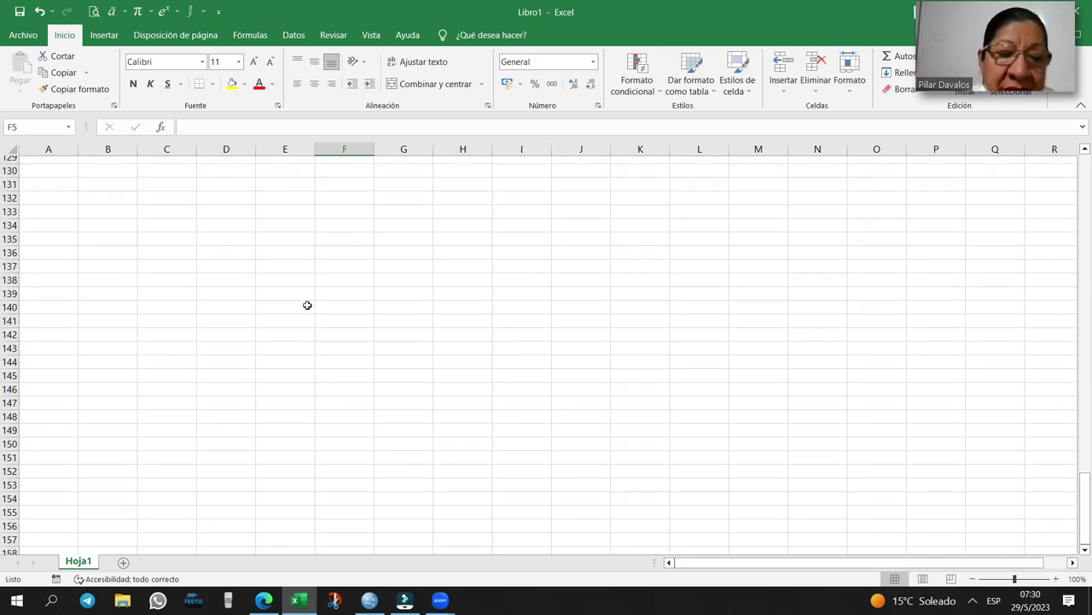
scroll(306, 306, up, 5)
click(181, 313)
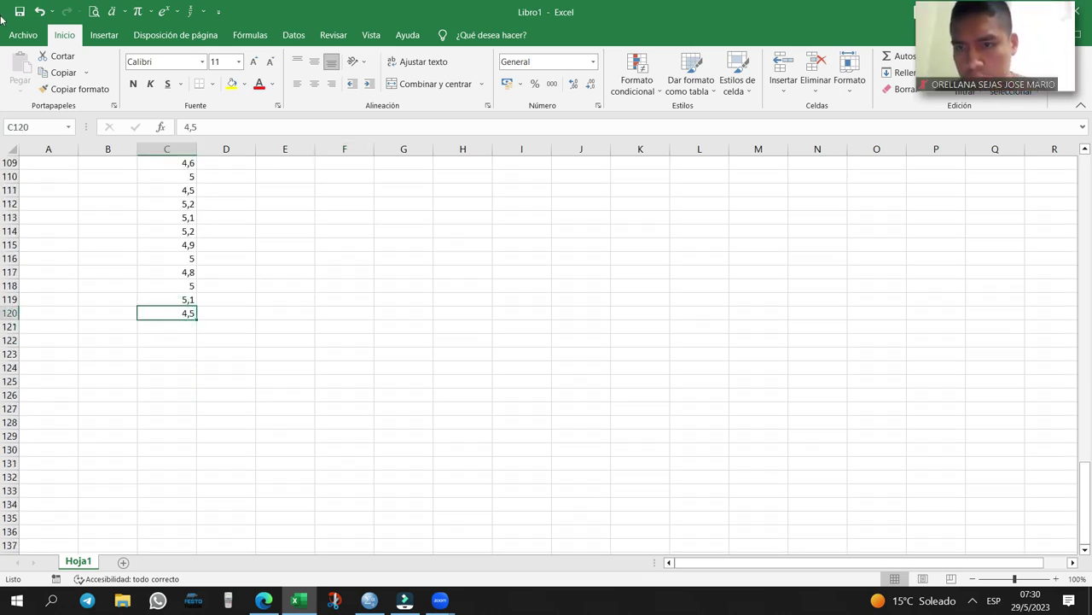
click(381, 605)
click(376, 603)
click(228, 365)
drag(168, 312, 177, 110)
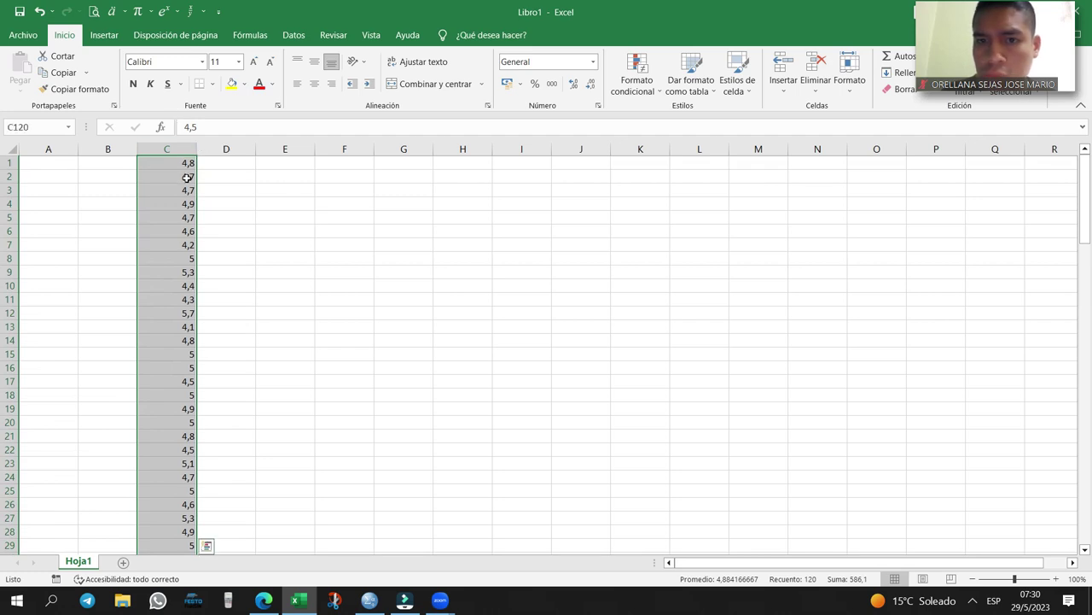
key(ctrl+c)
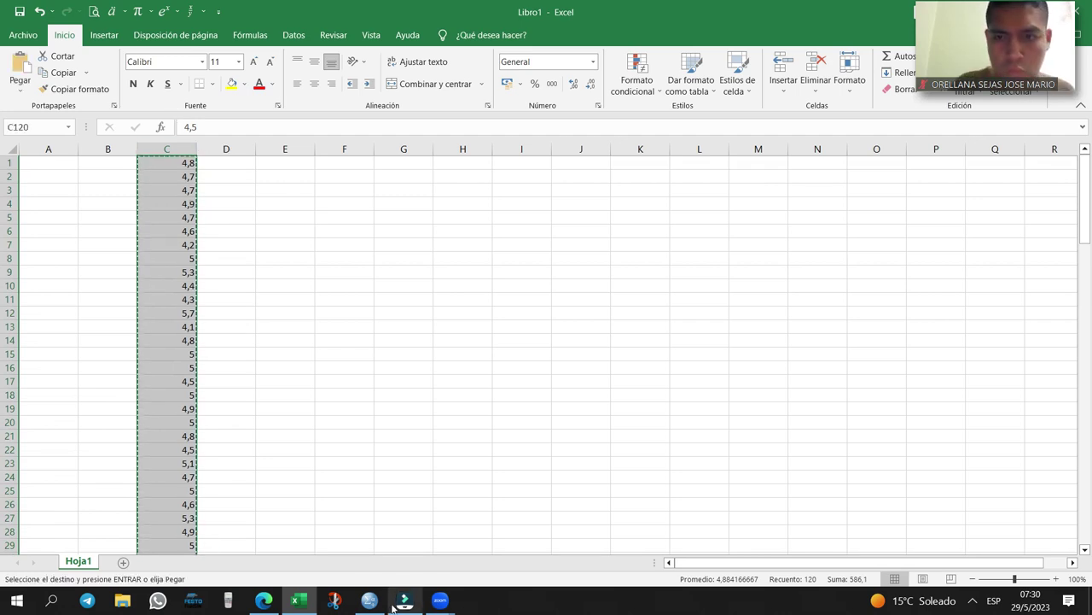
- Switch to the IBM SPSS Statistics data editor and paste the copied values into the first column, starting at row 1
click(375, 602)
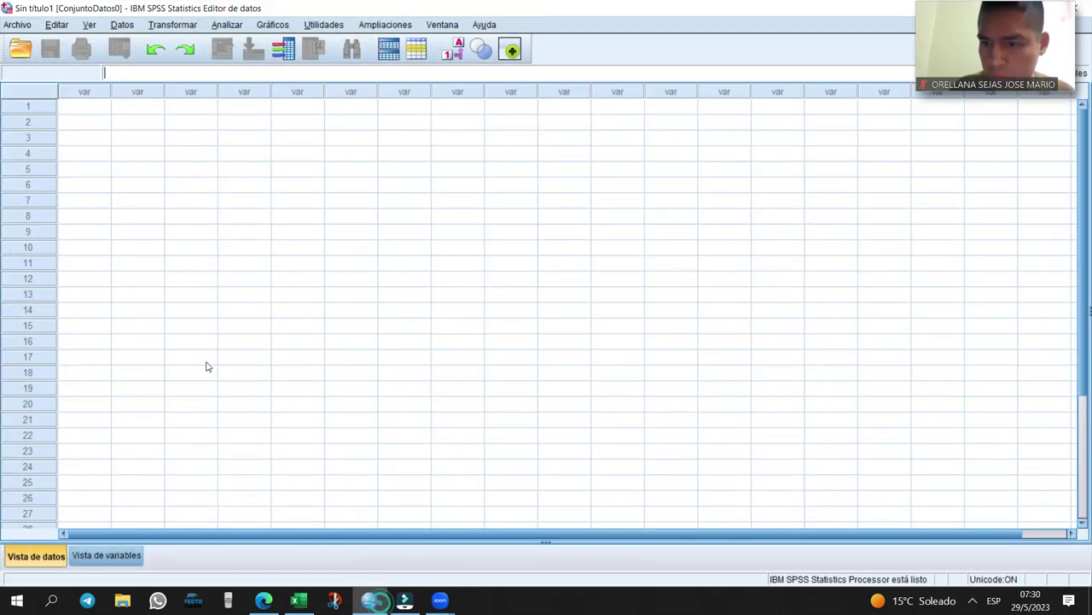
click(86, 108)
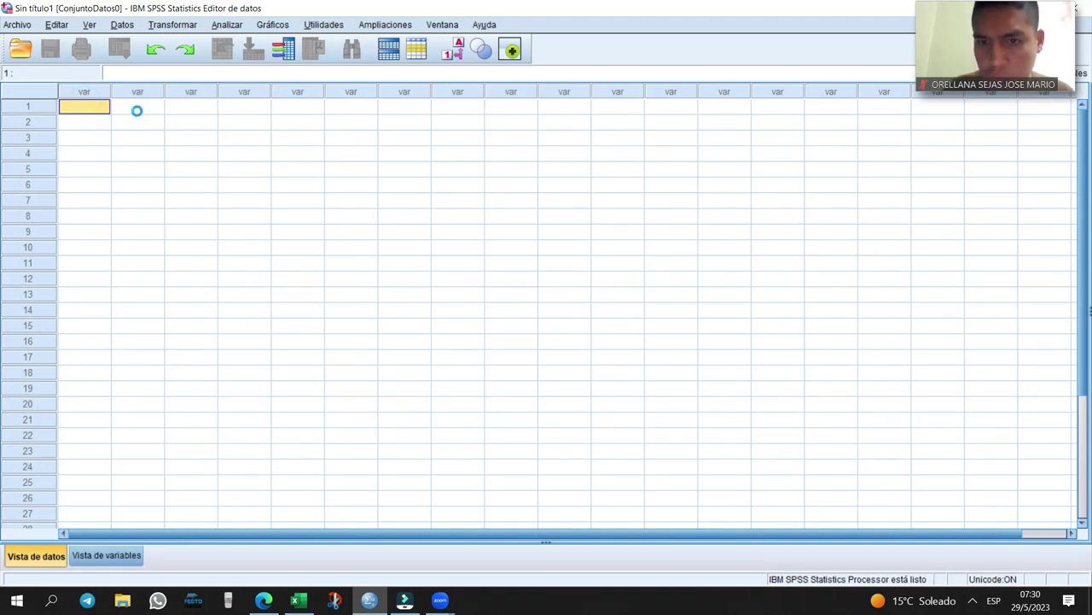
key(ctrl+v)
- Check the pasted values down to the last case and look at the new variable's definition
scroll(109, 166, down, 2)
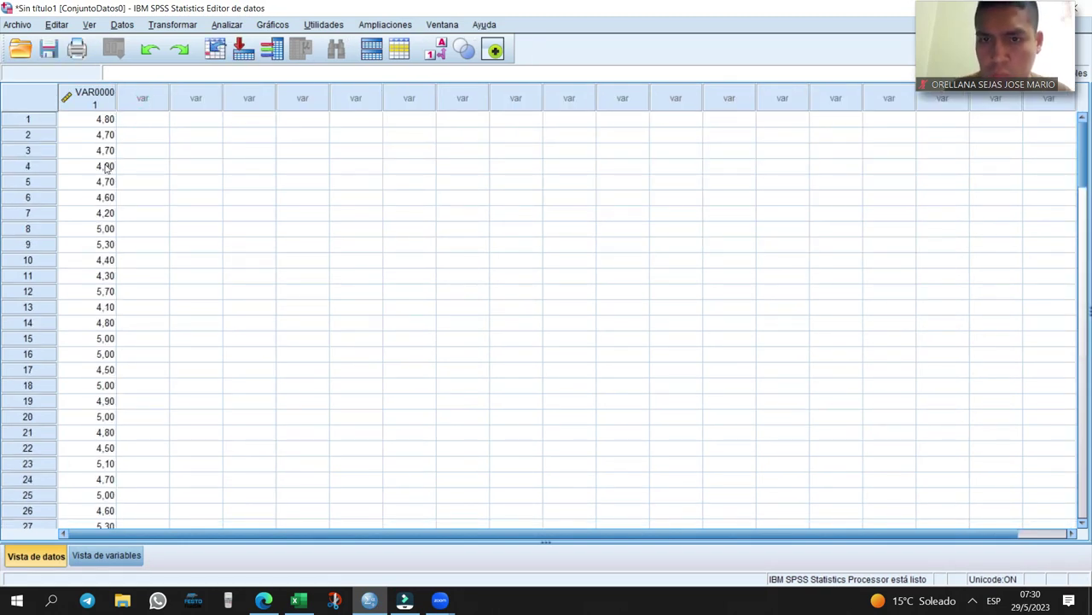
scroll(115, 165, up, 2)
scroll(117, 163, down, 12)
scroll(118, 166, down, 20)
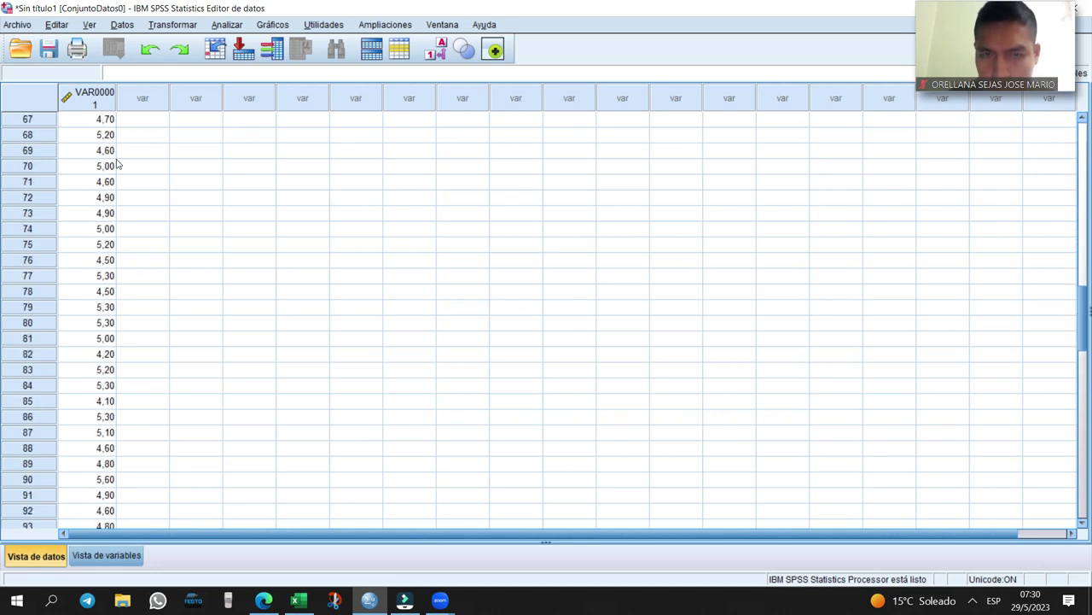
scroll(118, 170, up, 1)
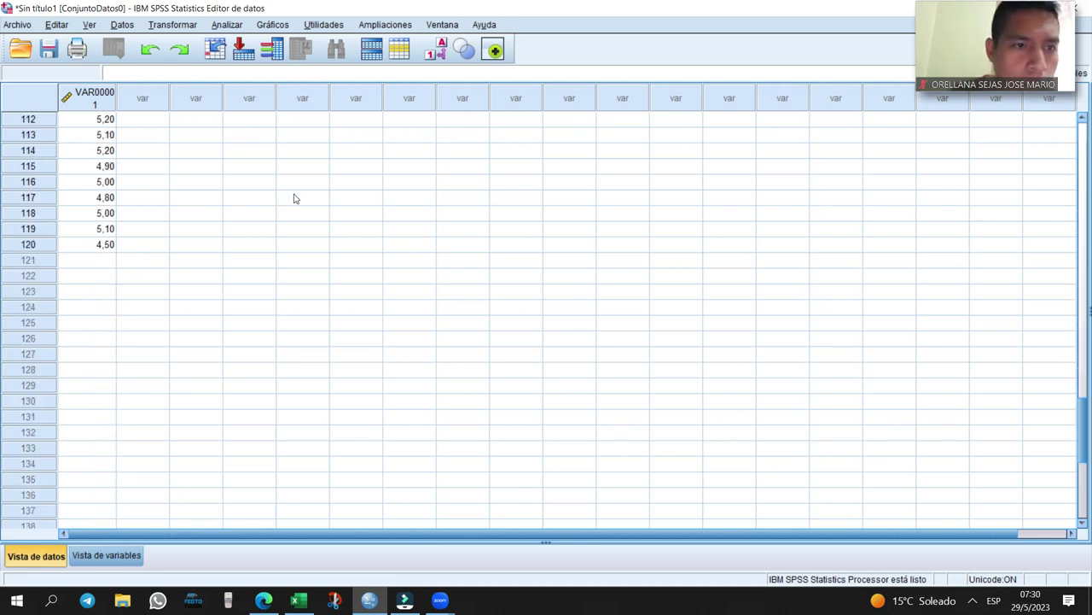
scroll(259, 351, up, 13)
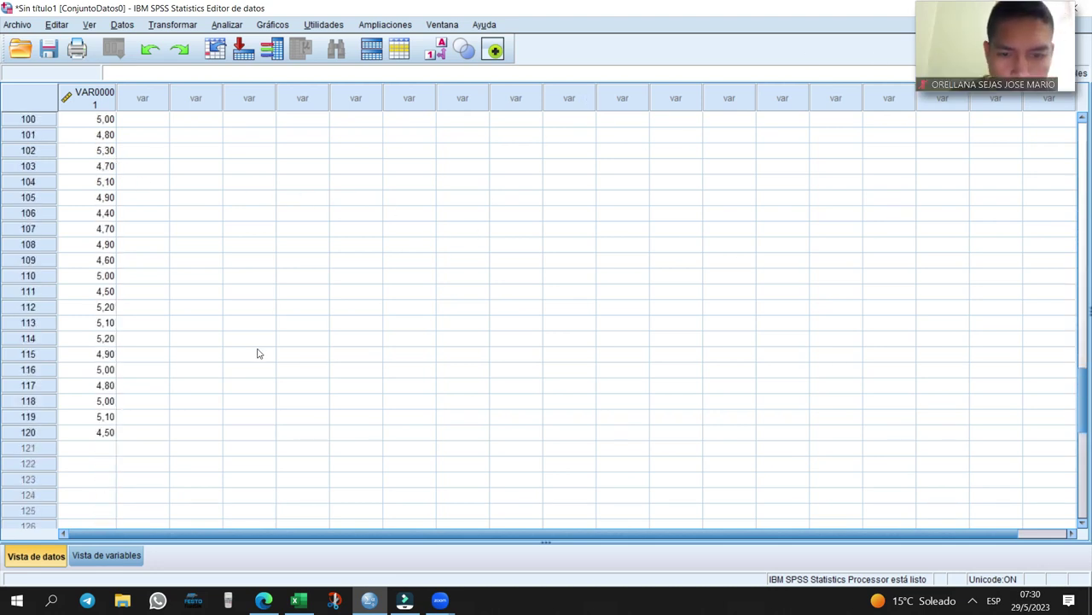
scroll(261, 354, up, 13)
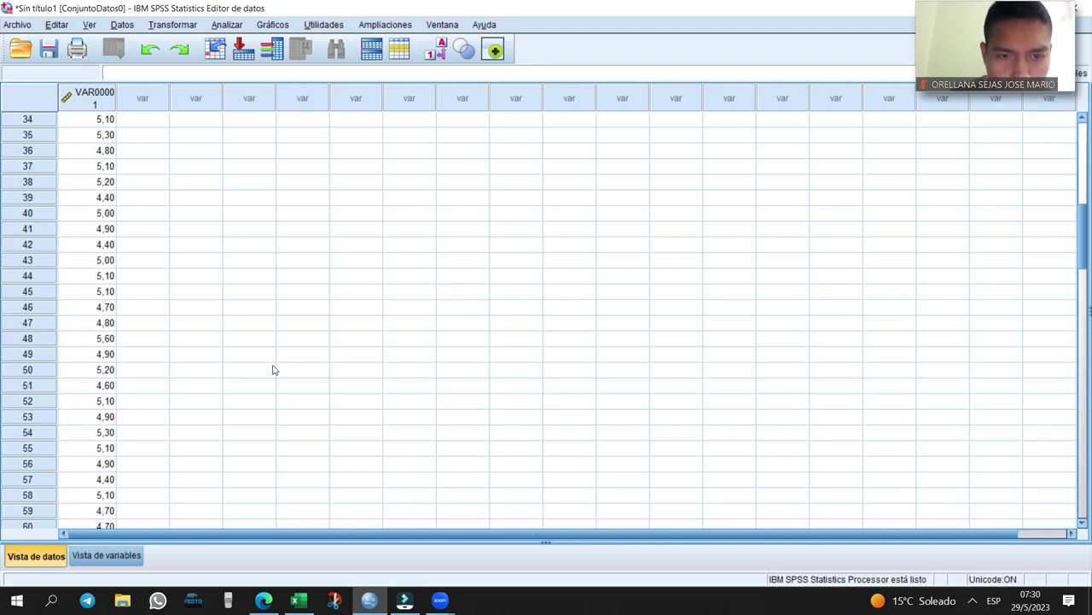
click(94, 556)
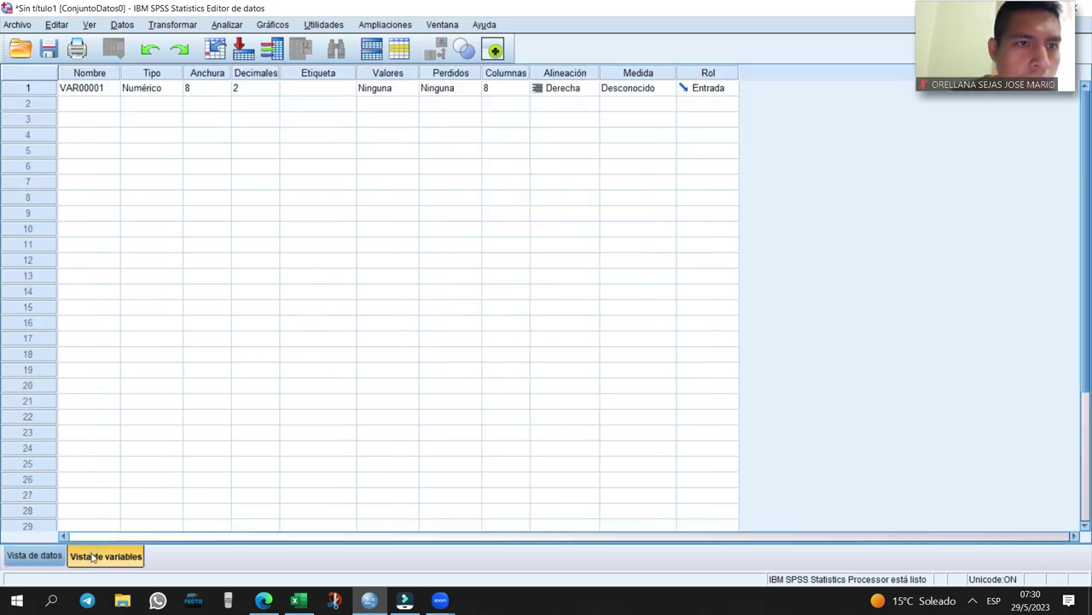
click(34, 555)
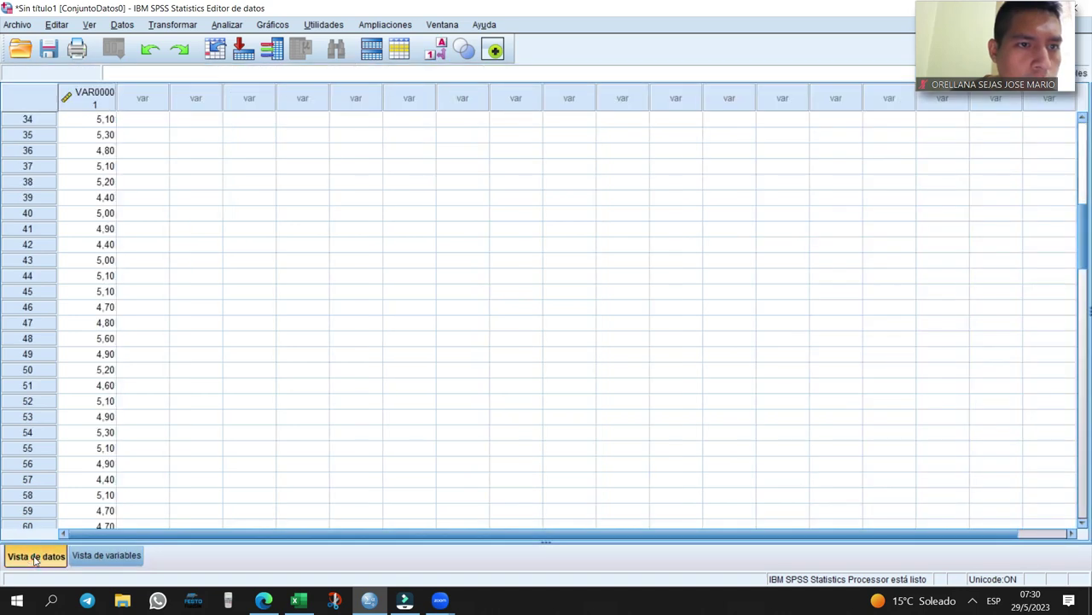
- Return to the Zoom meeting's shared SPSS screen and paste the copied values into the empty column beside color01, starting at row 1
mouse_move(1050, 90)
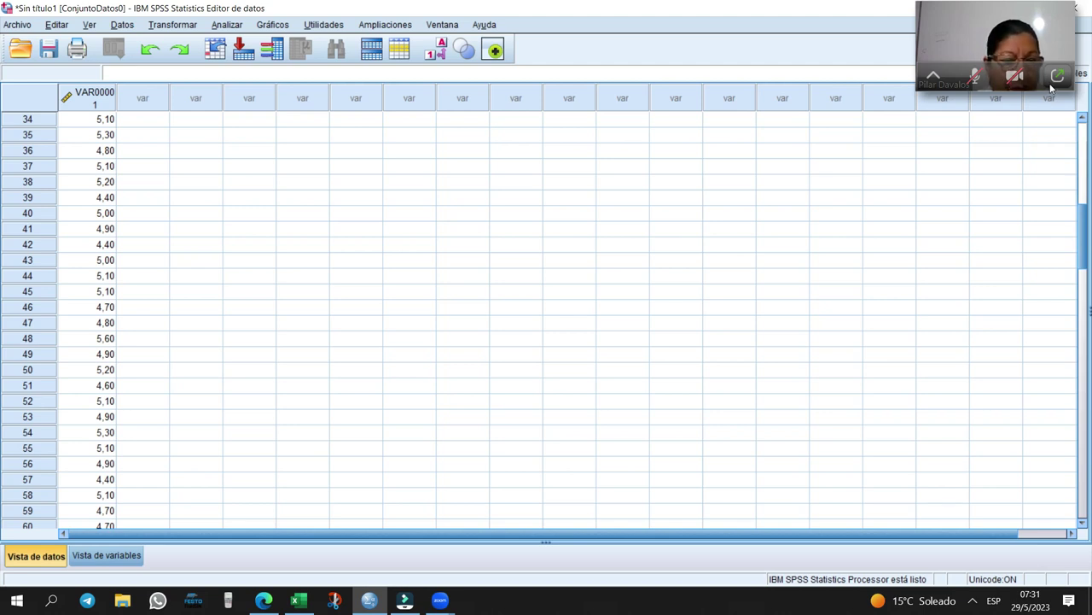
click(1055, 78)
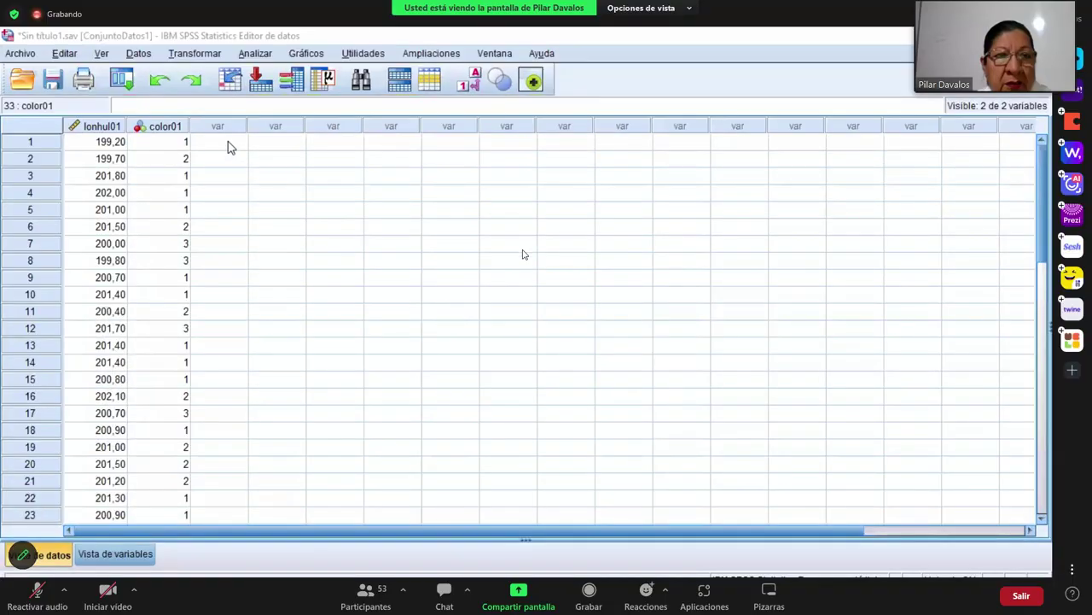
click(226, 144)
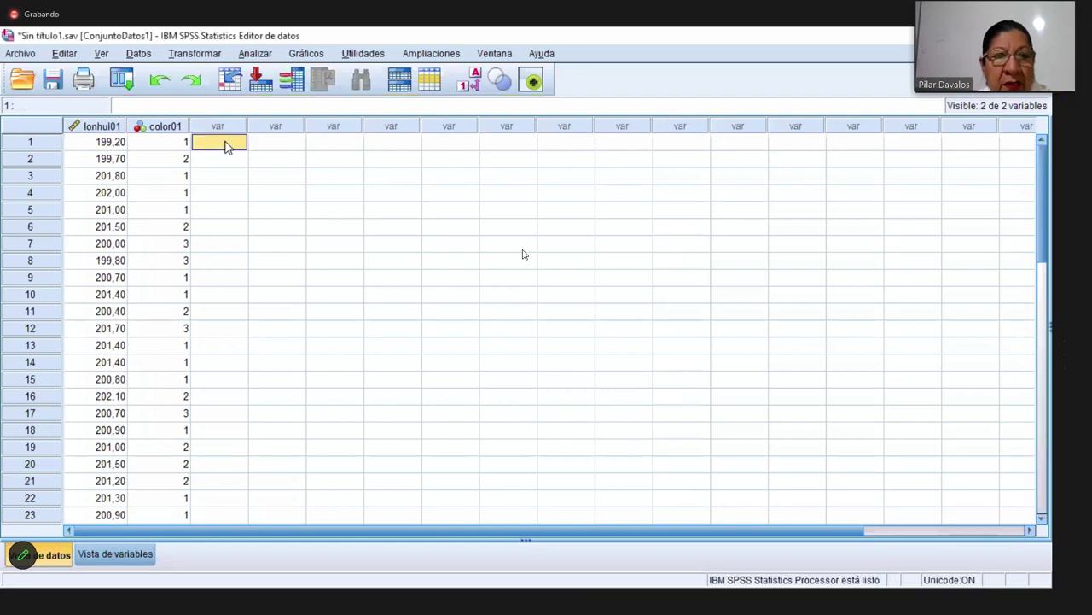
right_click(226, 145)
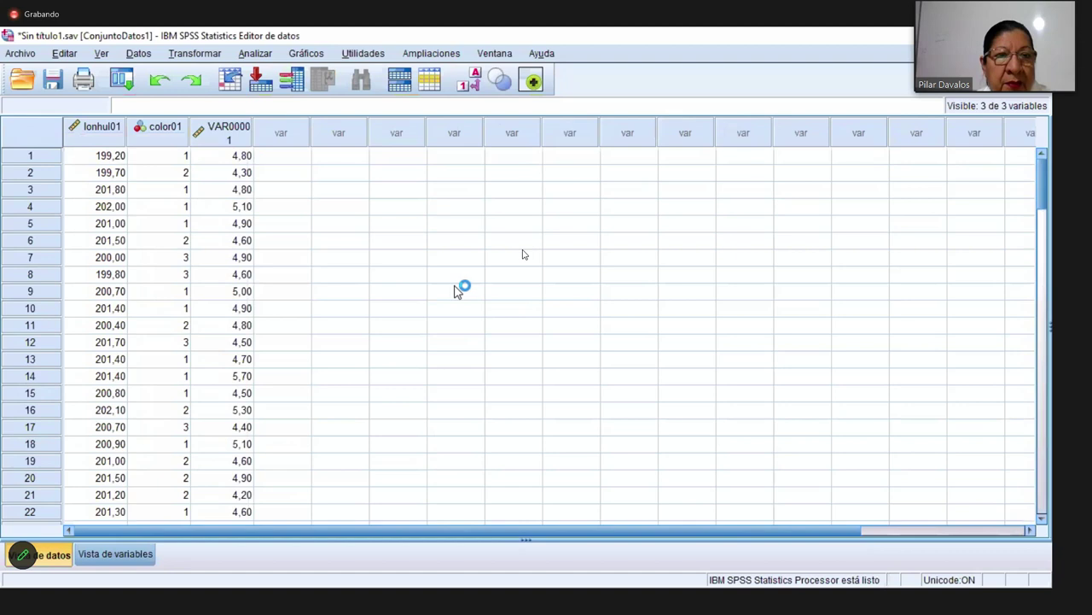
- Rename the third variable, VAR00001, as grosorl01 in the variable definitions
click(125, 553)
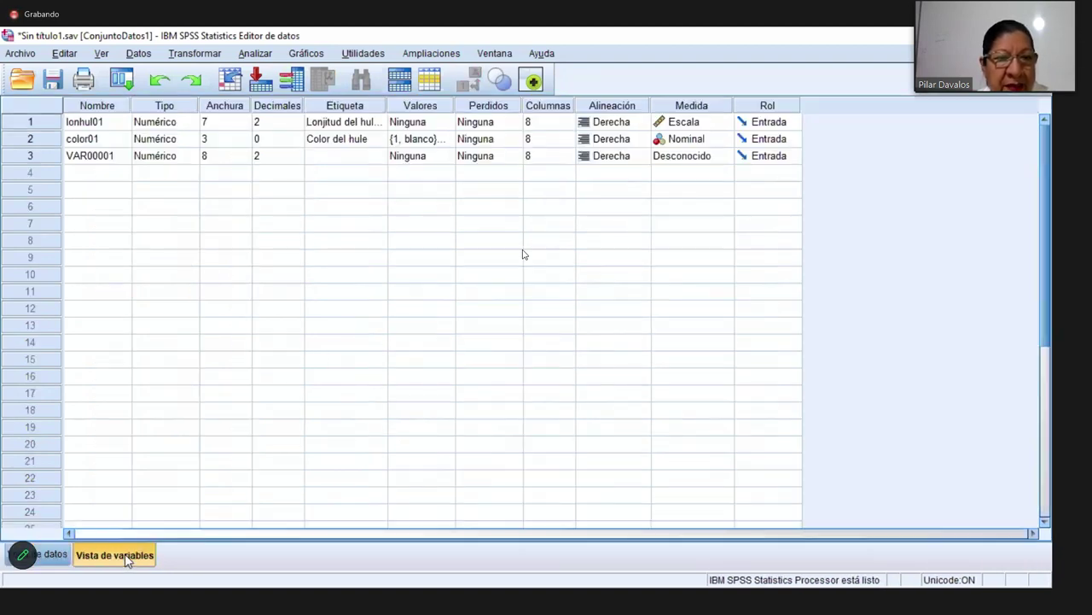
click(109, 161)
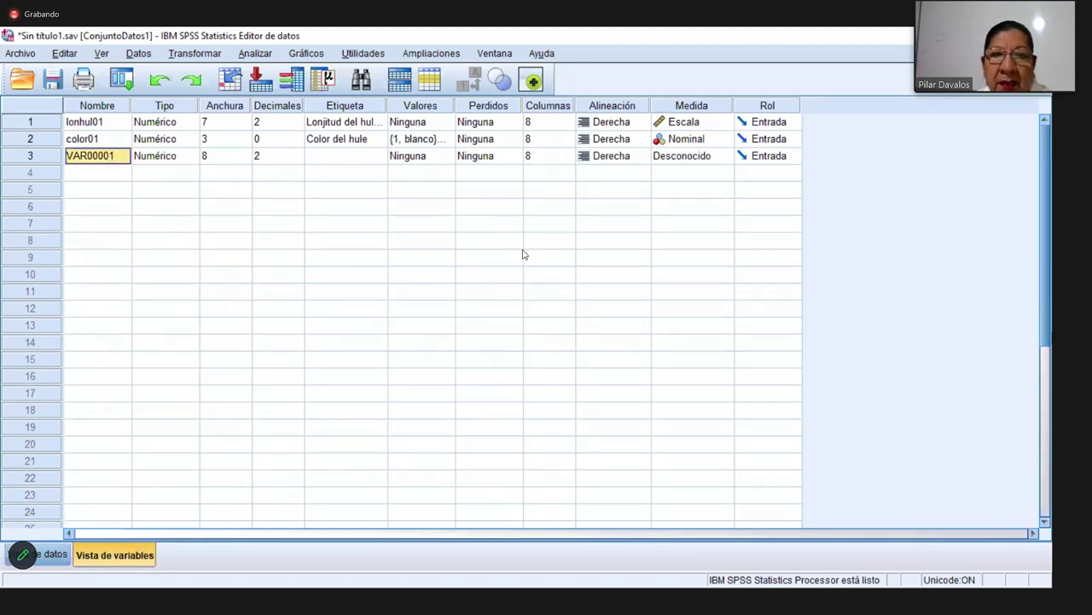
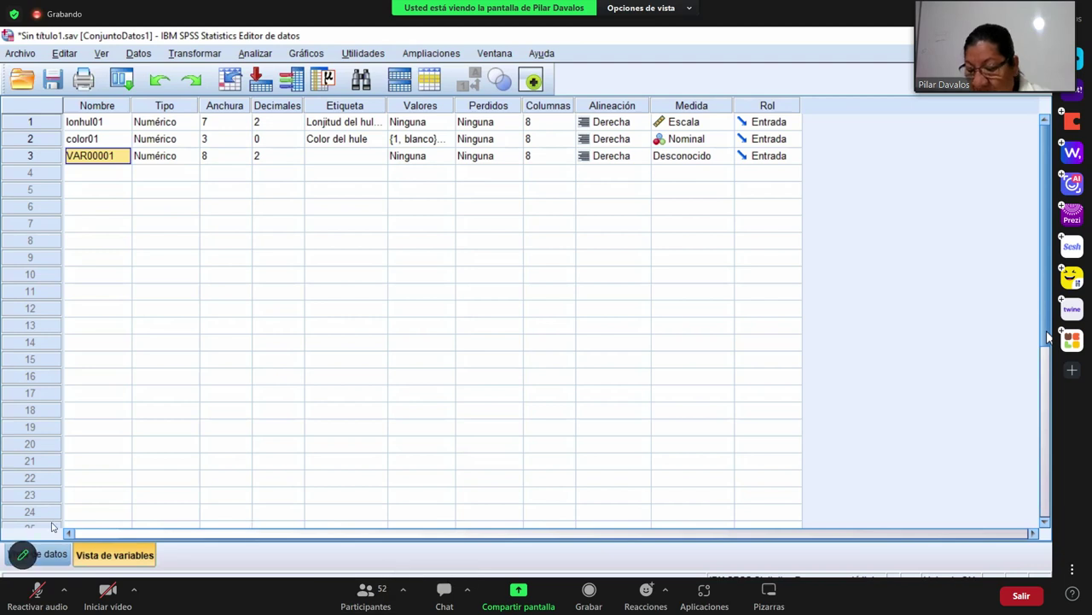
click(22, 607)
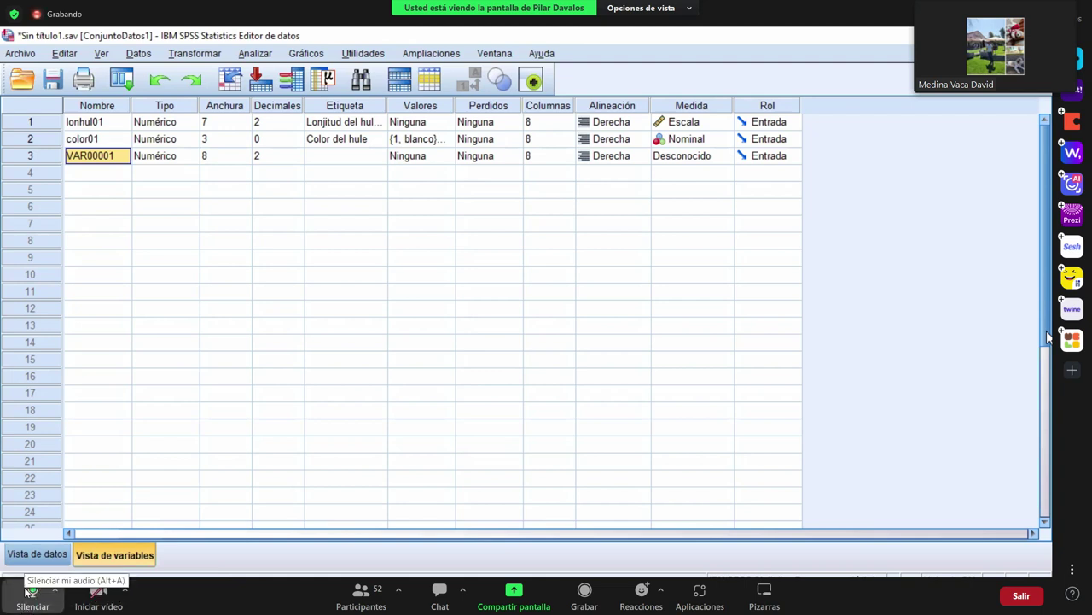
click(26, 589)
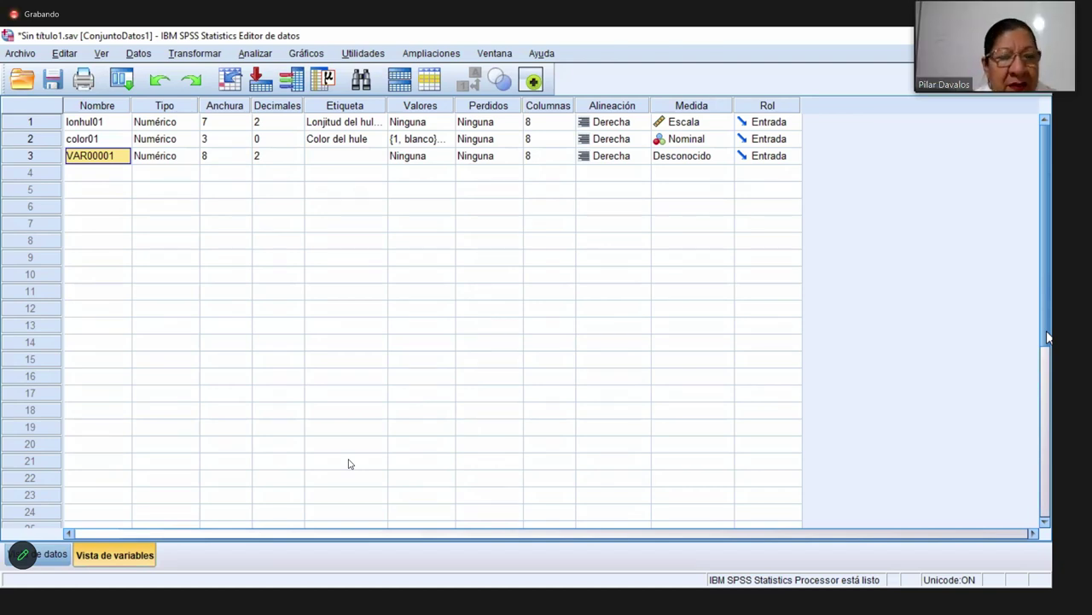
text(gro)
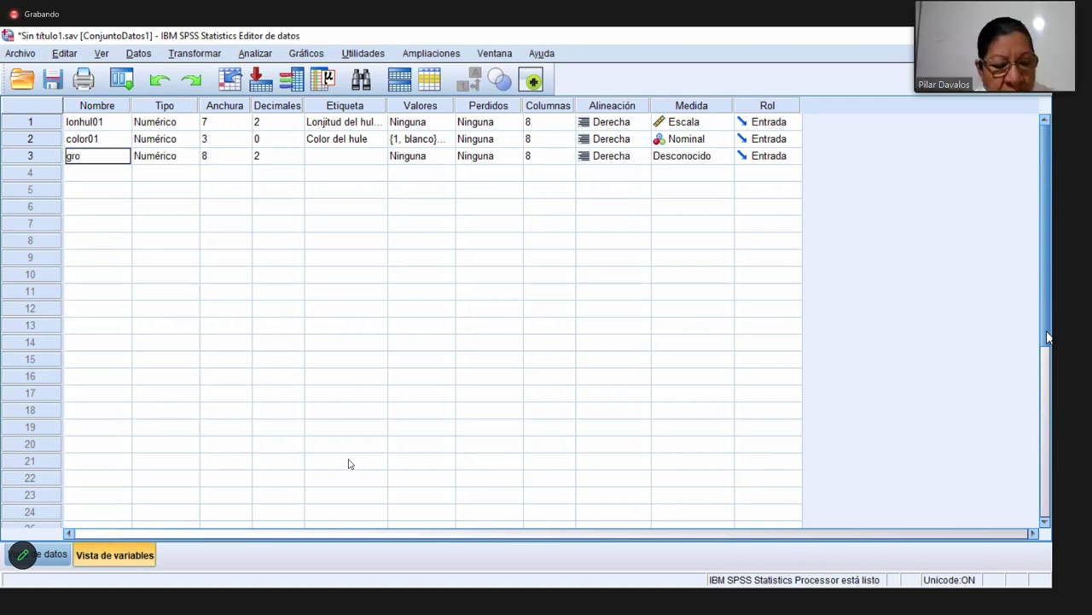
text(sor)
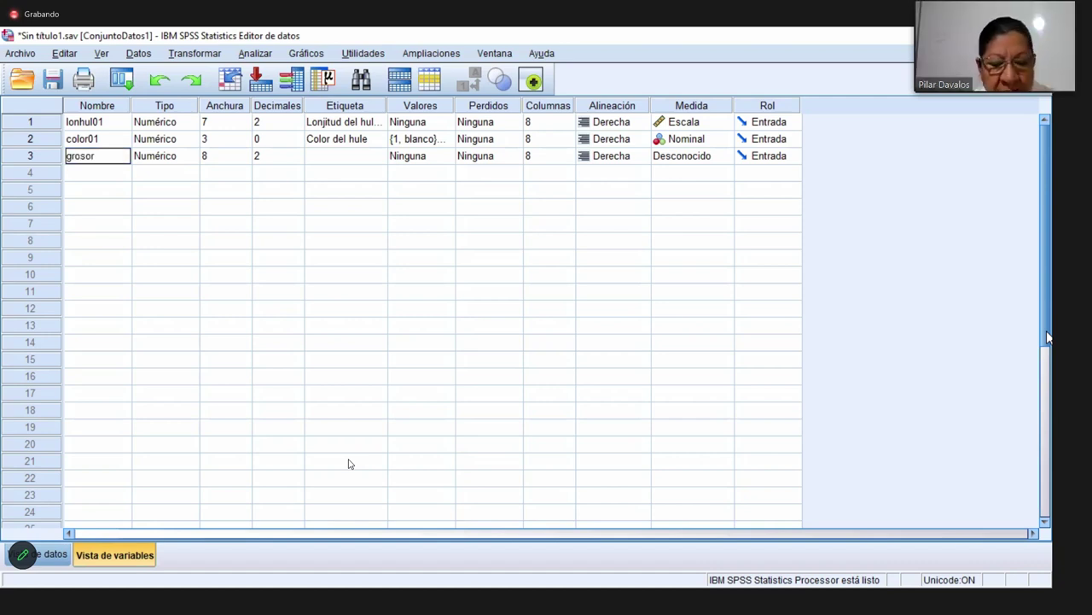
text(l01)
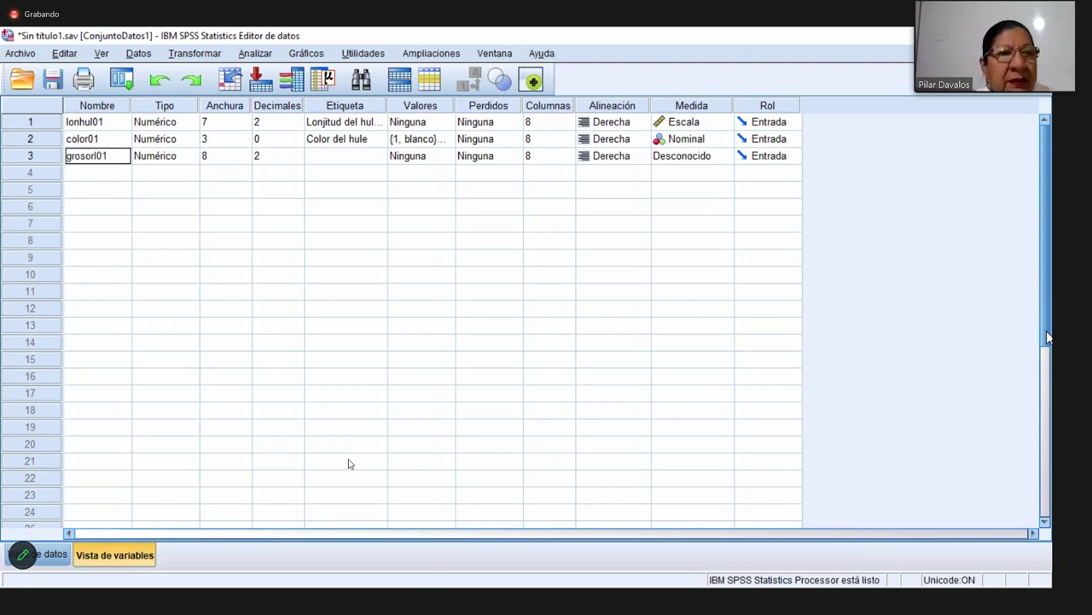
key(Return)
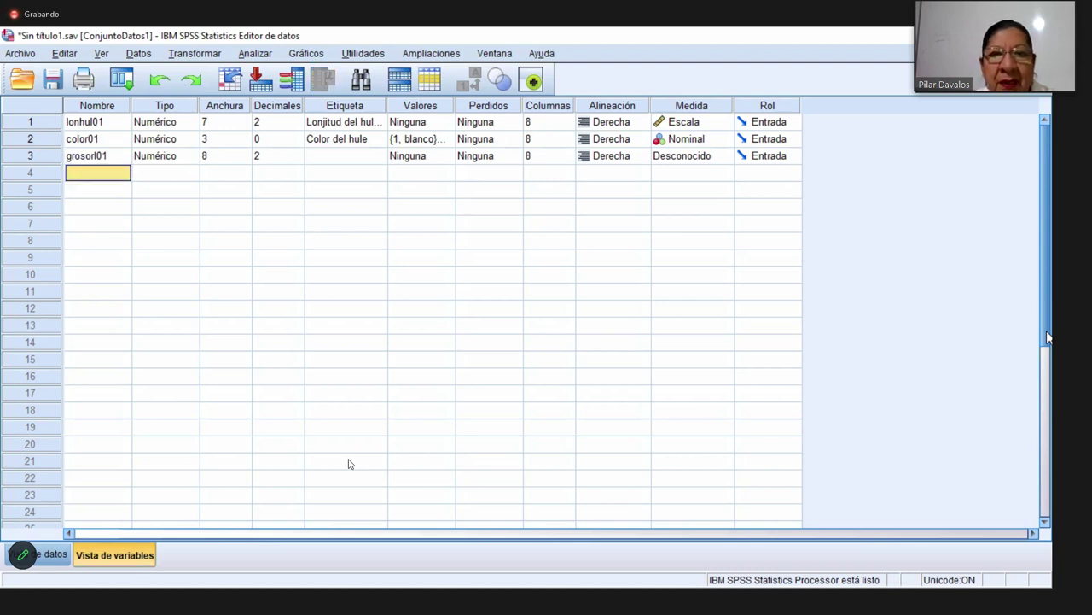
- Enter "Grosor de laminas en (mm)" as the label of the grosorl01 variable
click(327, 162)
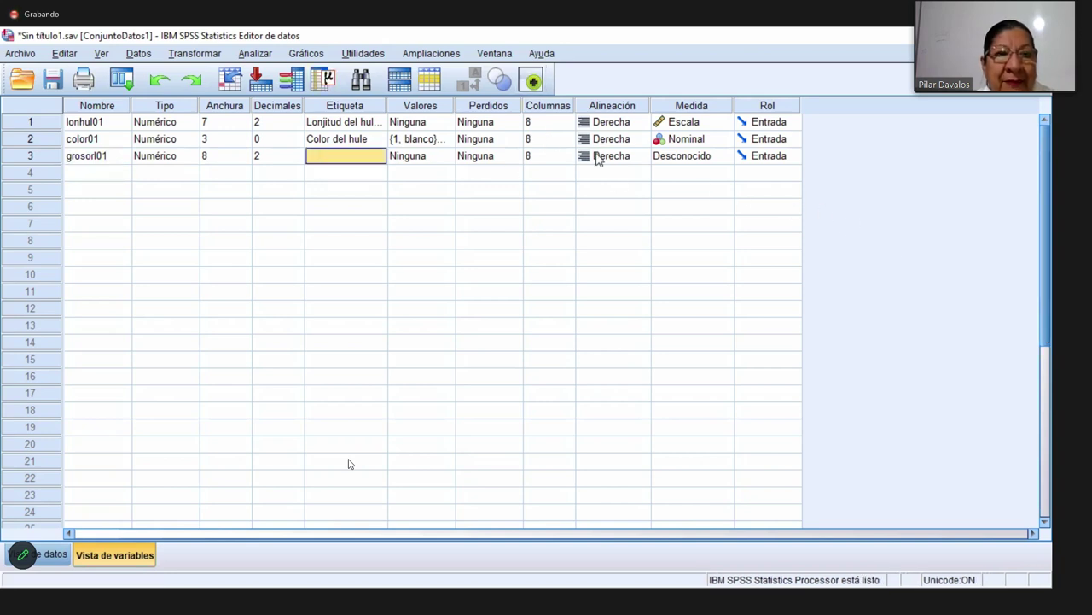
text(0groo)
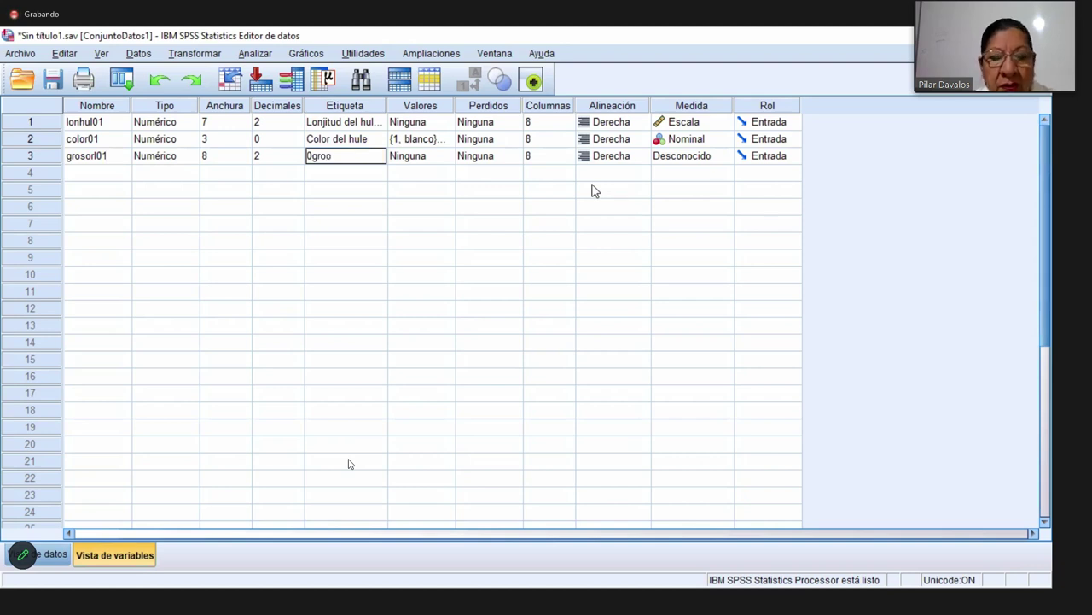
key(BackSpace)
key(BackSpace)
key(BackSpace)
key(BackSpace)
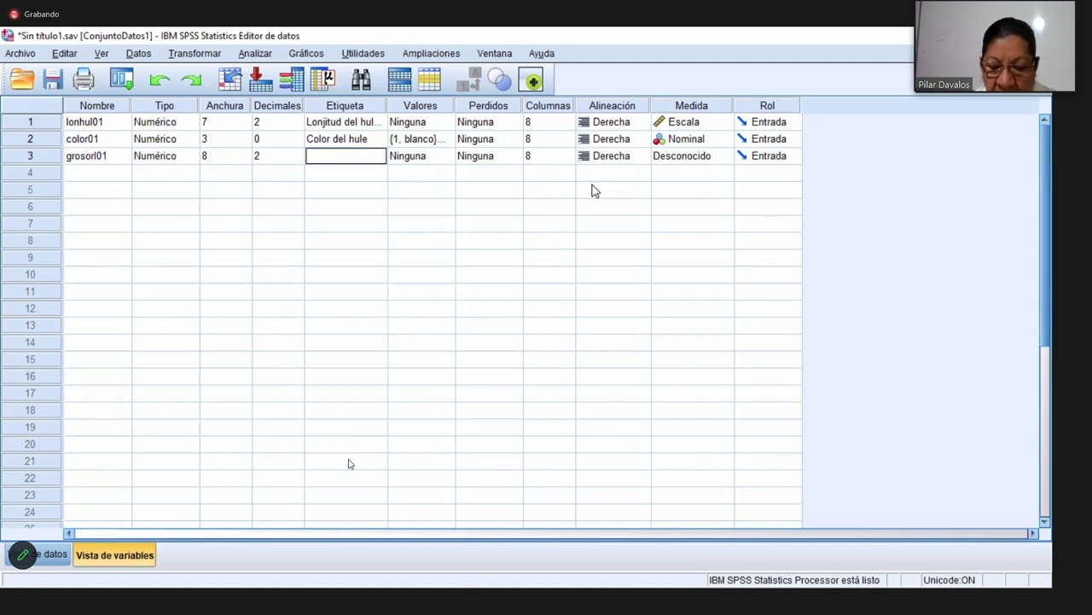
text(Grososr)
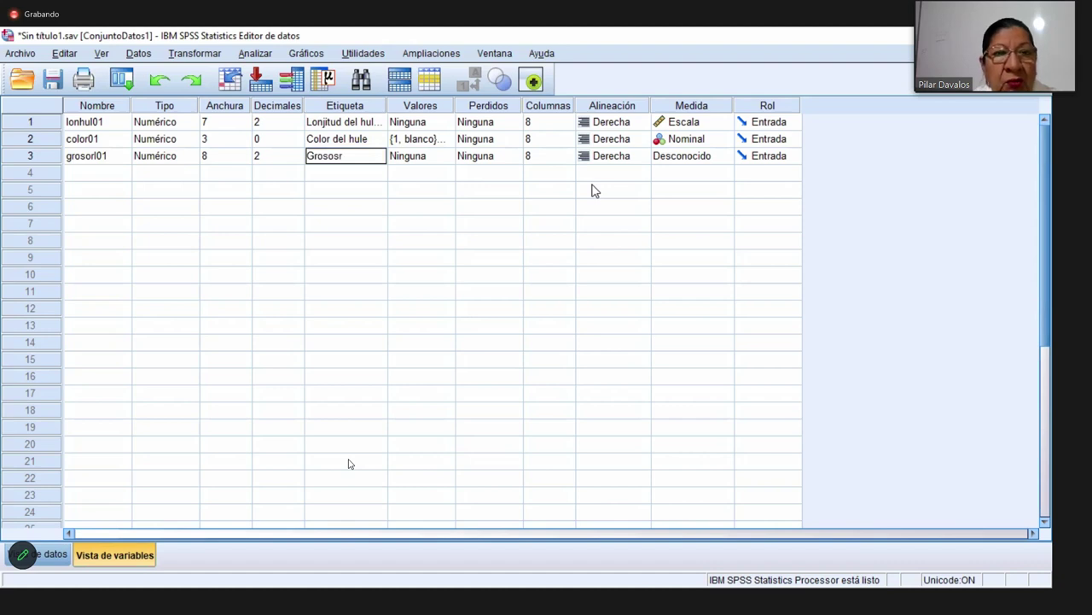
key(BackSpace)
key(BackSpace)
text(r d)
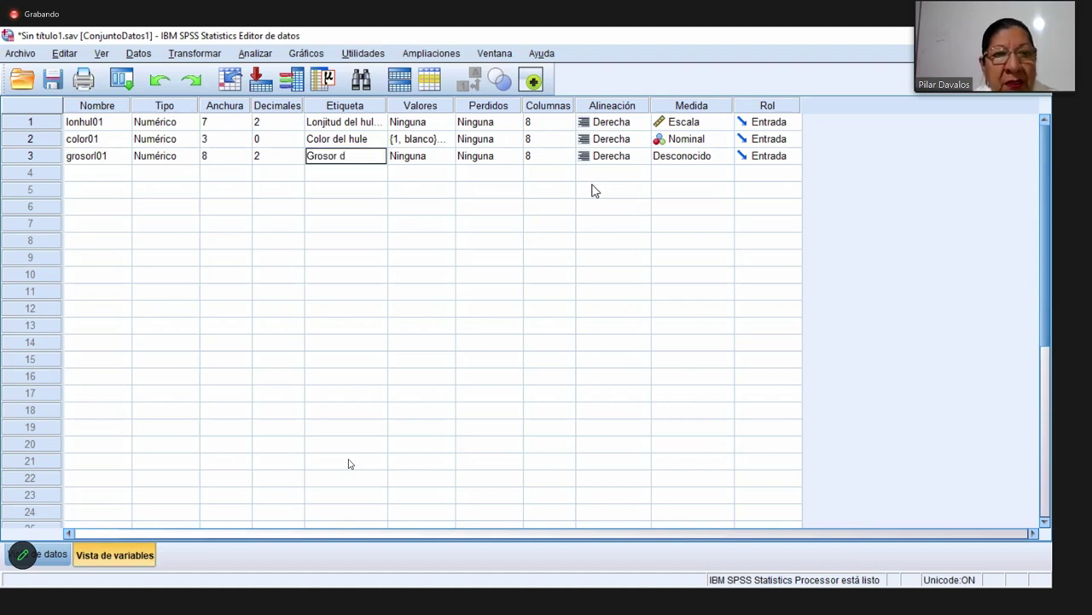
text(e laminas)
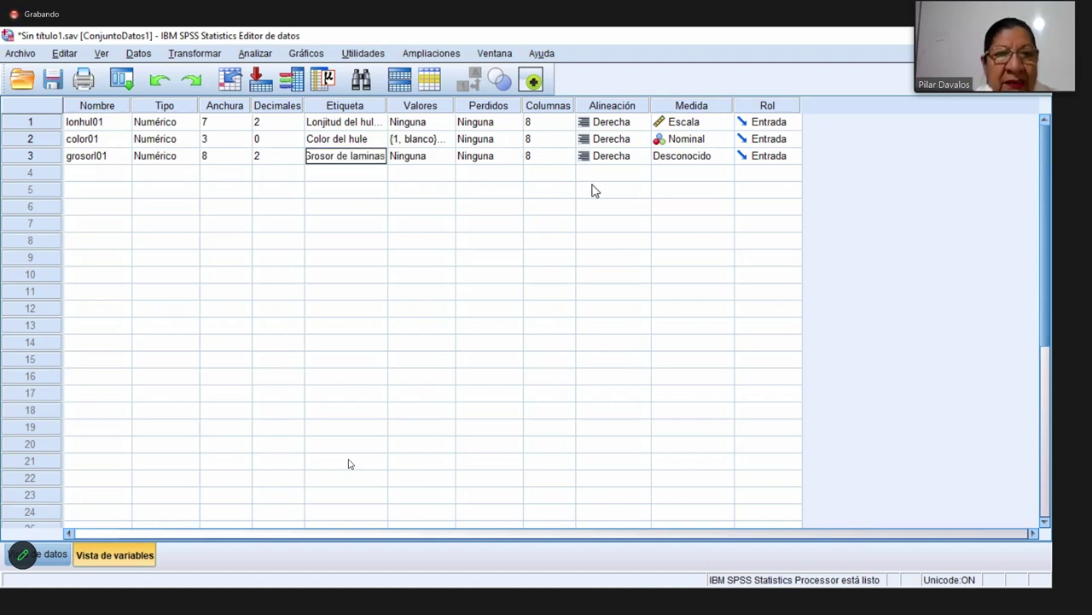
text( en)
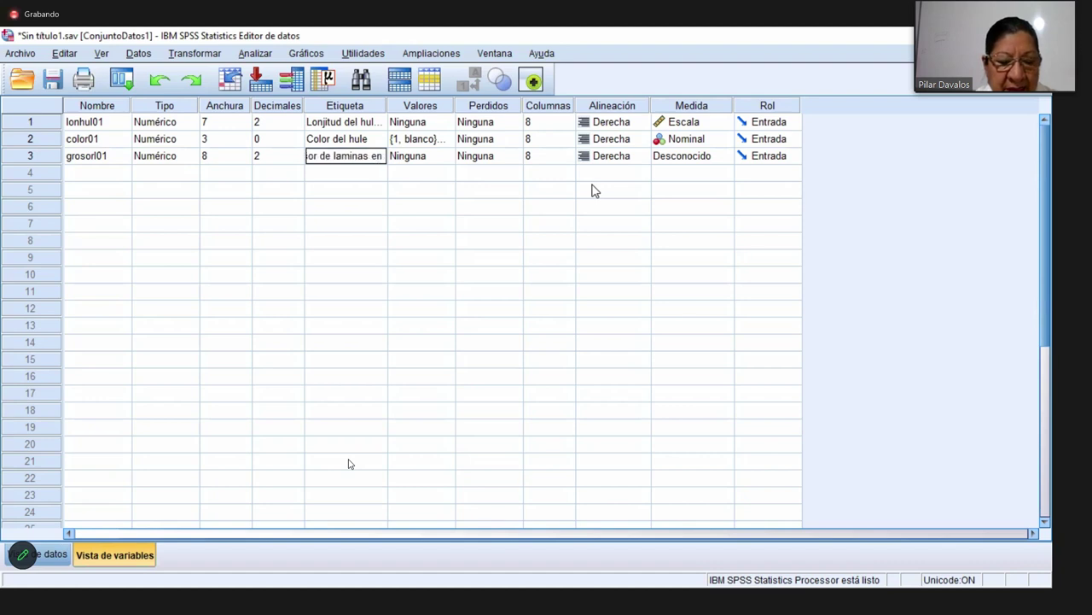
text( (mm))
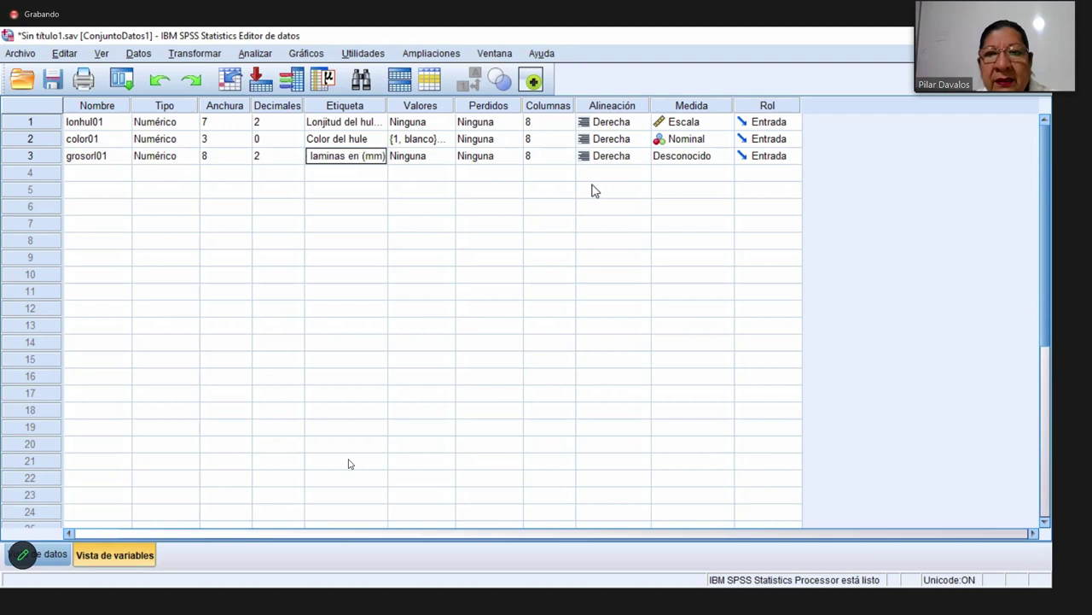
- Set the measurement level of the grosorl01 variable to Escala
click(506, 223)
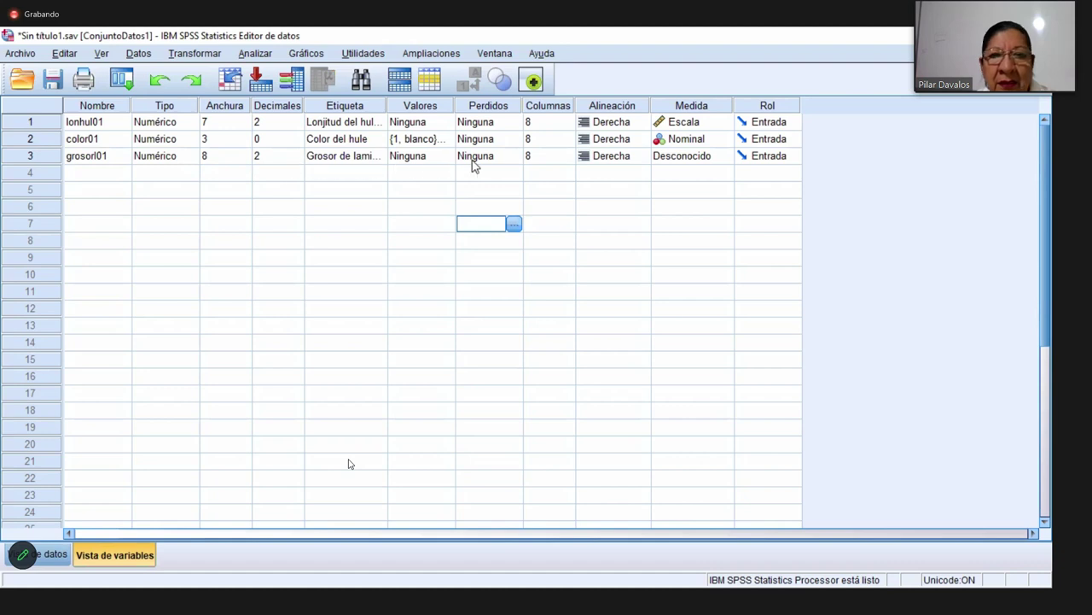
click(724, 159)
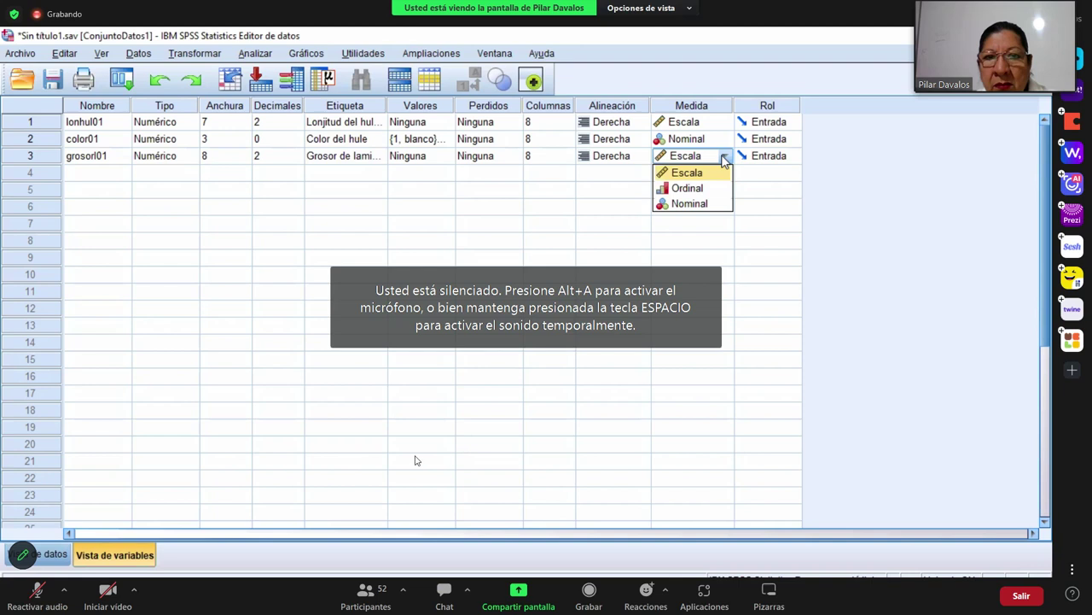
click(47, 600)
click(44, 602)
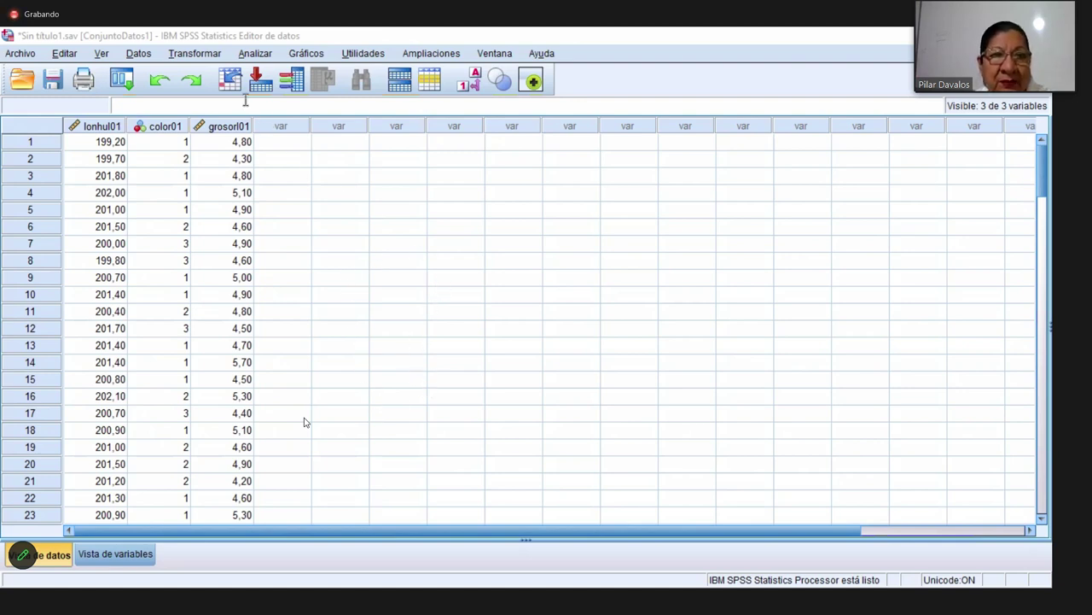
- Set up a Frecuencias analysis, replacing Color del hule with Grosor de laminas as the analysed variable
click(255, 53)
mouse_move(278, 96)
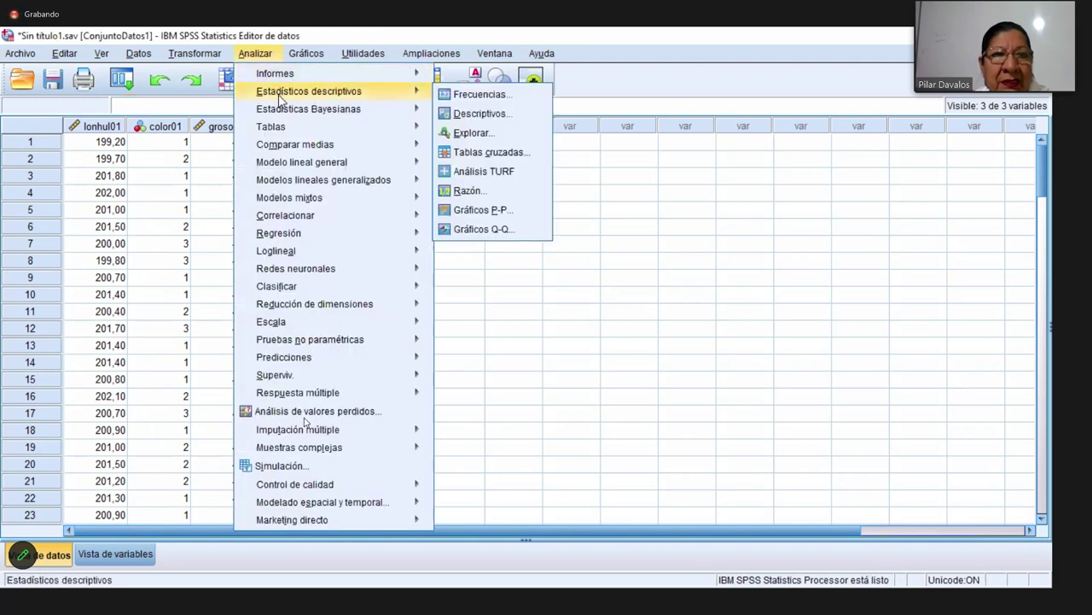
click(475, 95)
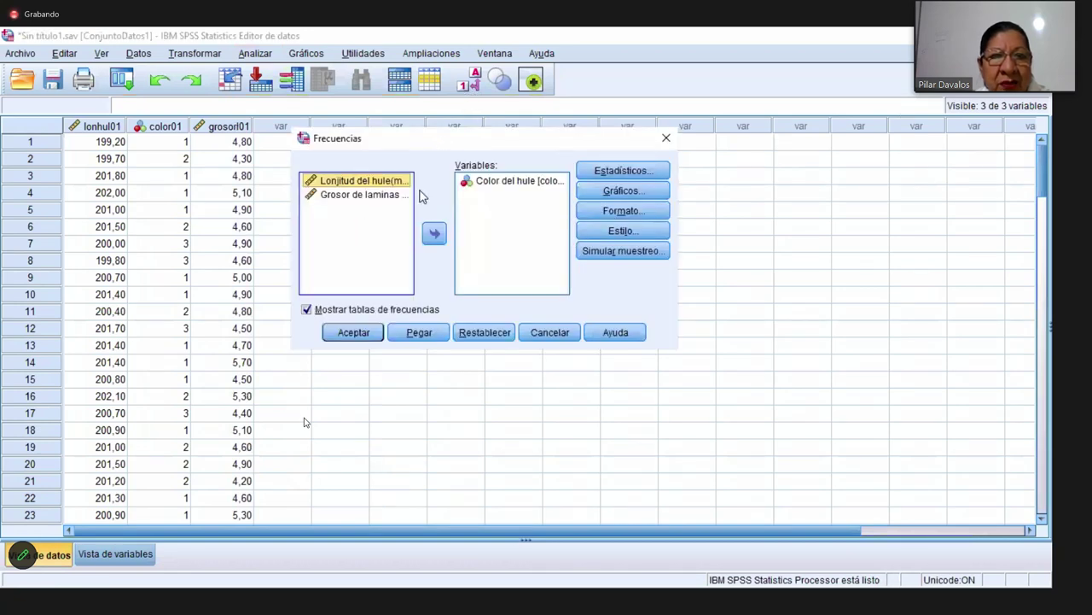
click(529, 183)
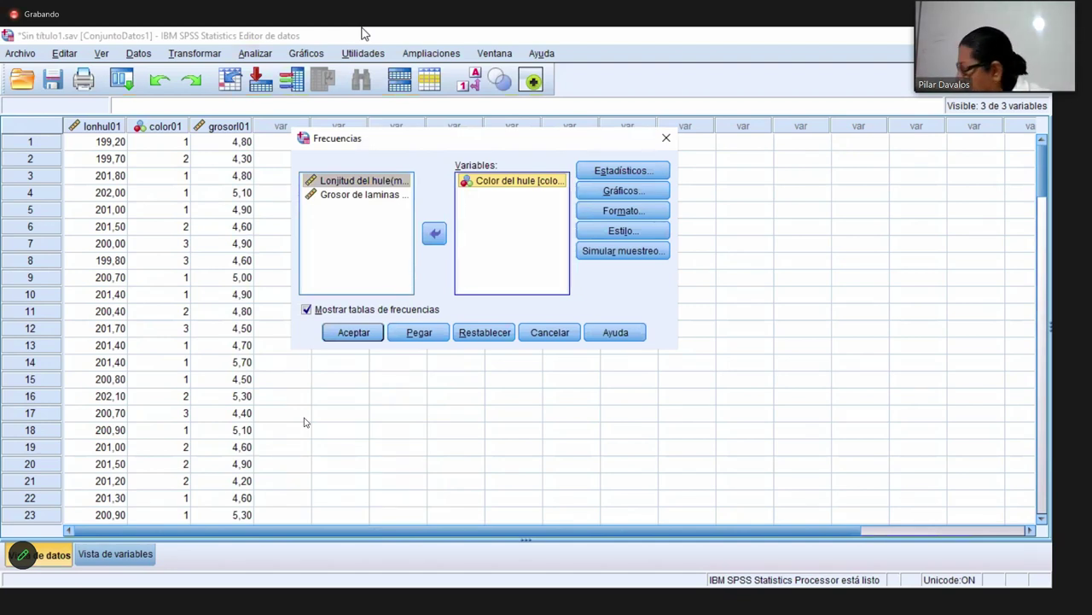
click(434, 234)
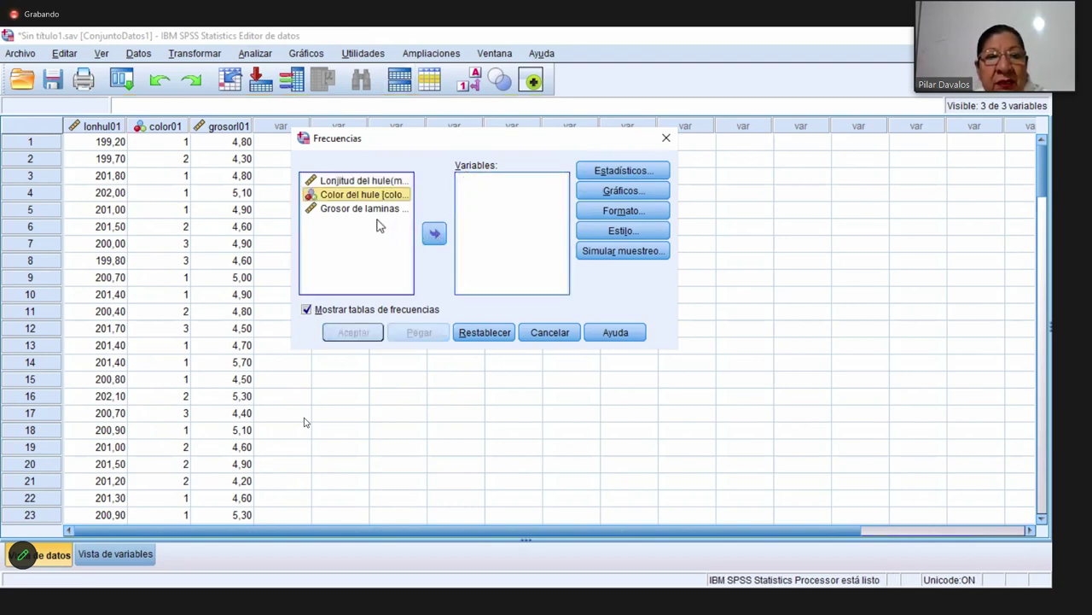
click(373, 213)
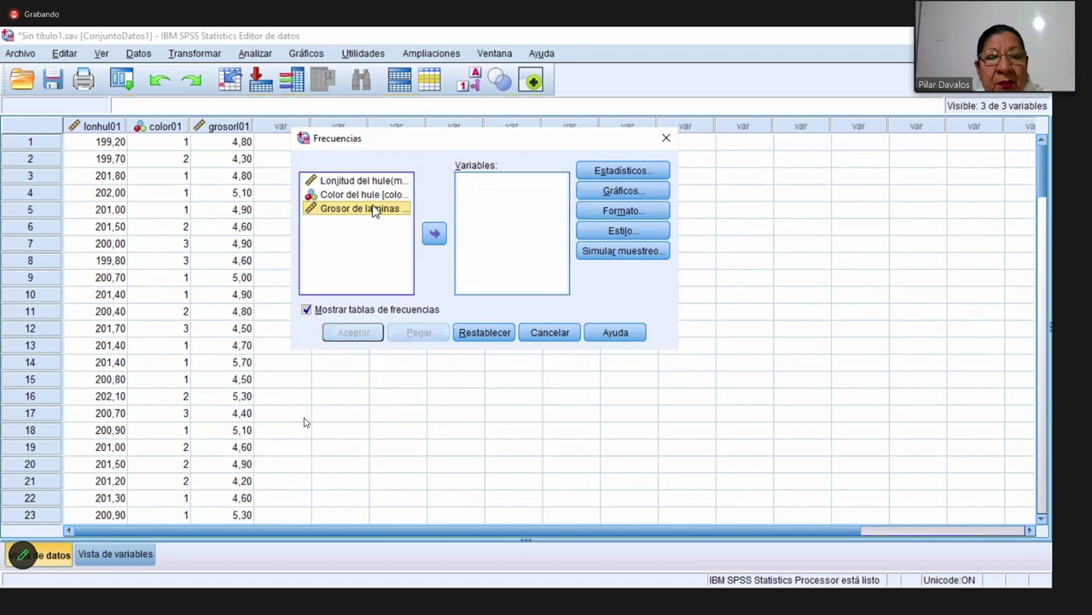
click(434, 233)
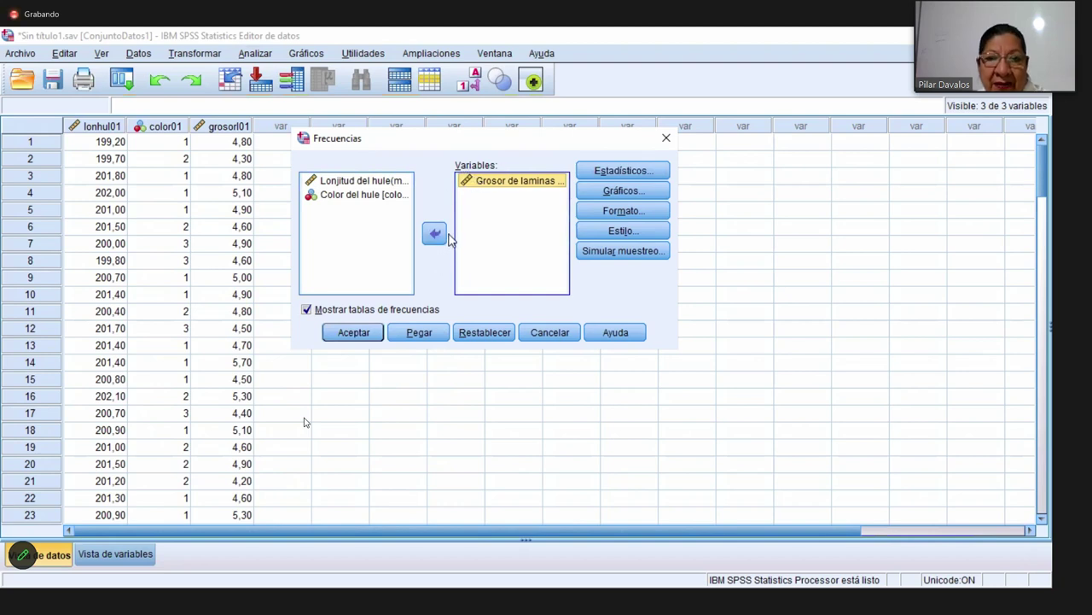
- Request the mean, median and mode as central tendency statistics for the frequency analysis
click(616, 172)
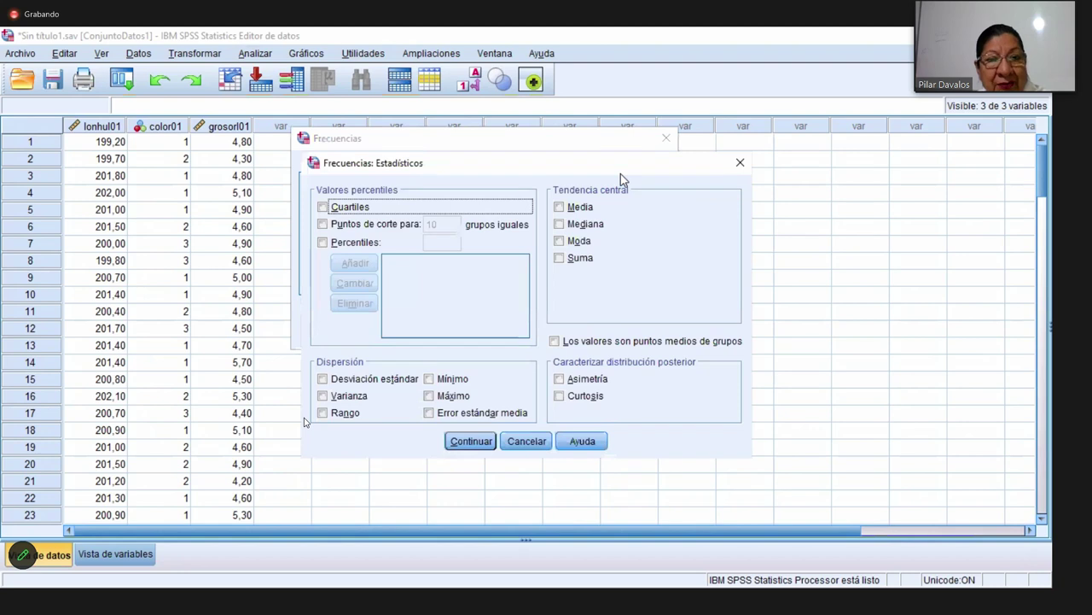
click(559, 206)
click(559, 224)
click(559, 241)
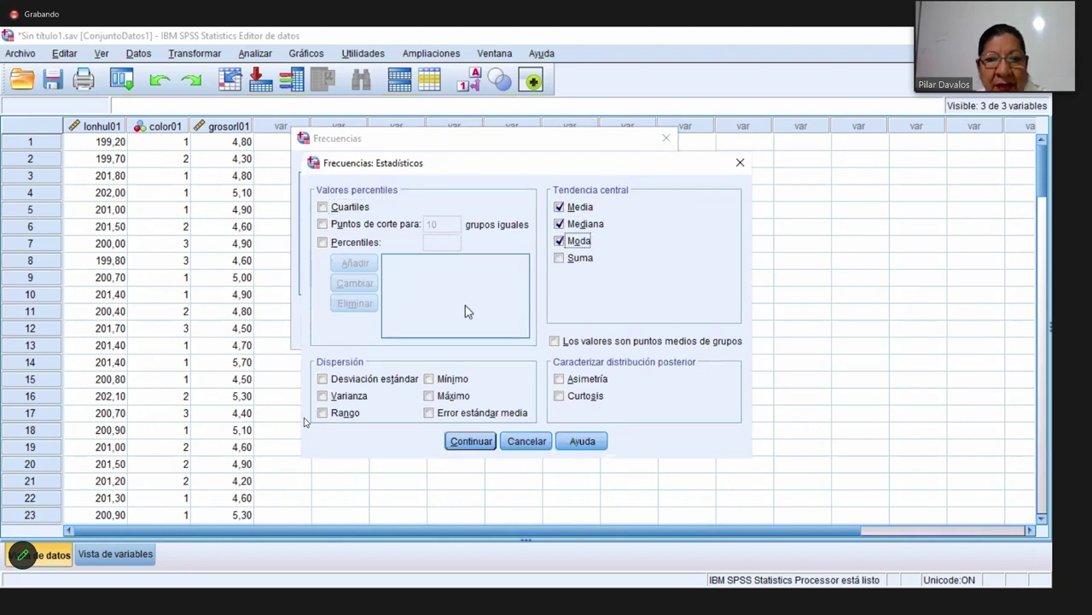
- Add standard deviation, variance, range, minimum, maximum, skewness and kurtosis to the requested statistics and accept them
click(323, 379)
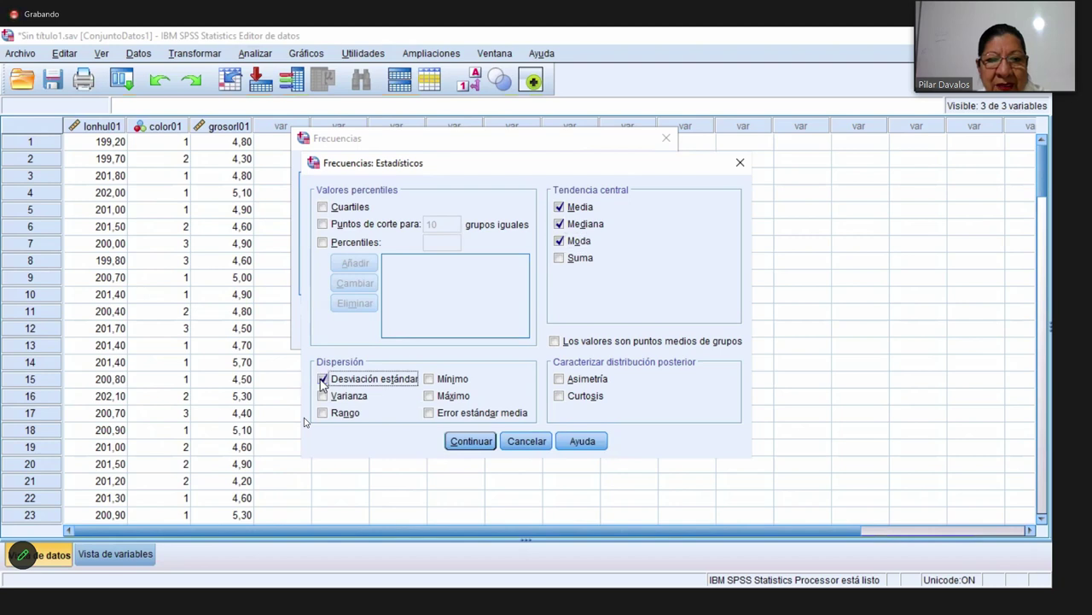
click(323, 396)
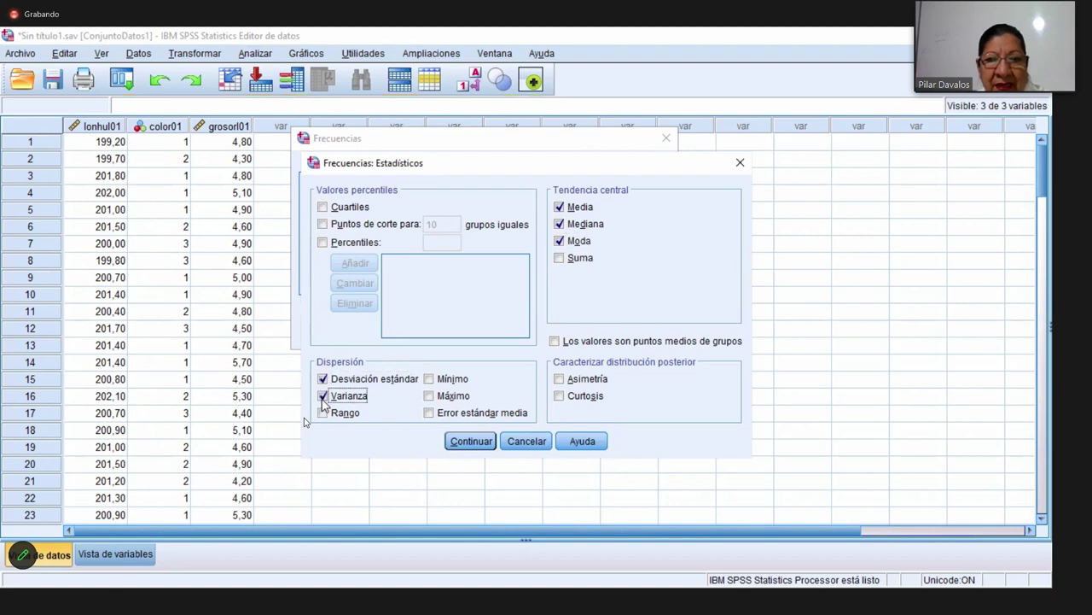
click(323, 413)
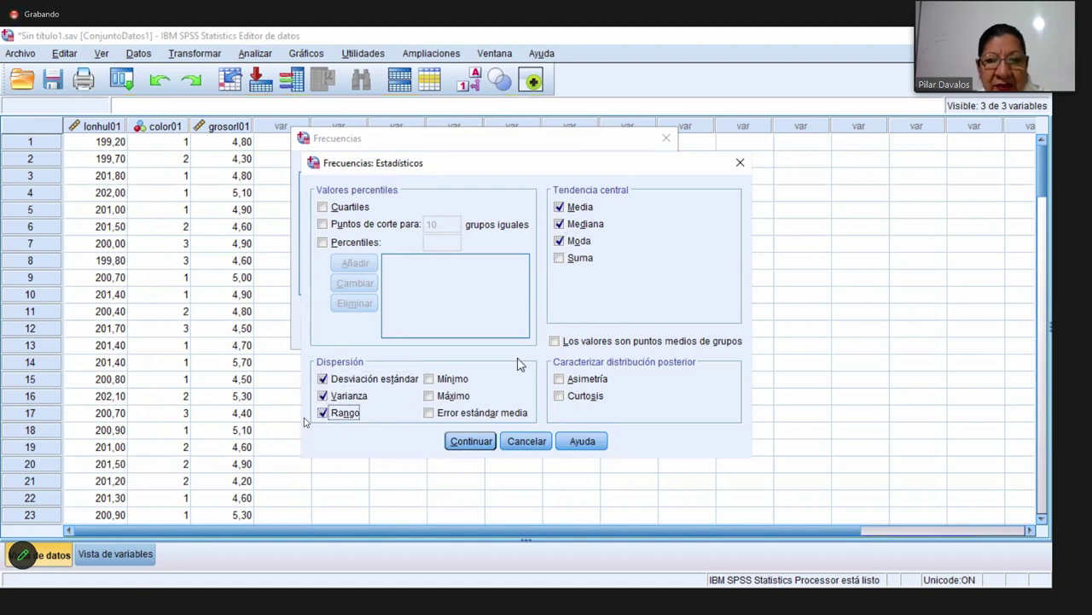
click(559, 379)
click(560, 396)
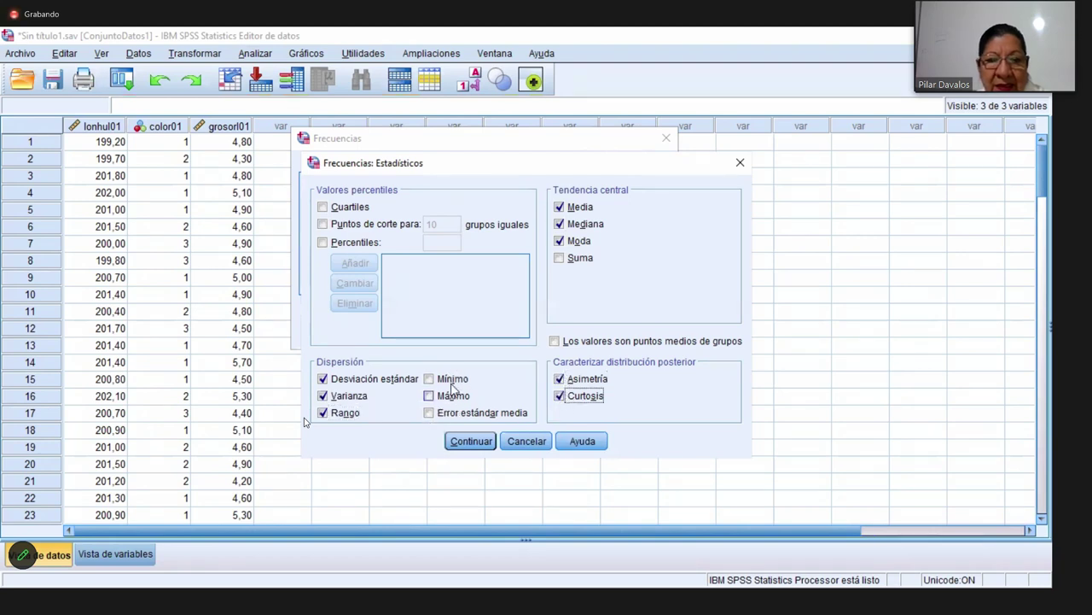
click(428, 396)
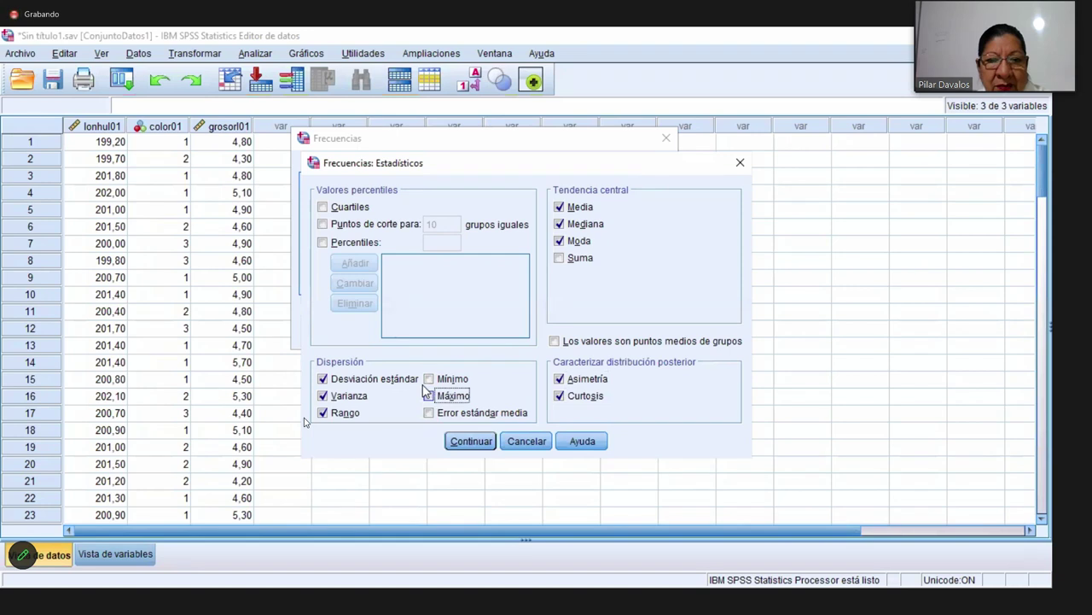
click(428, 379)
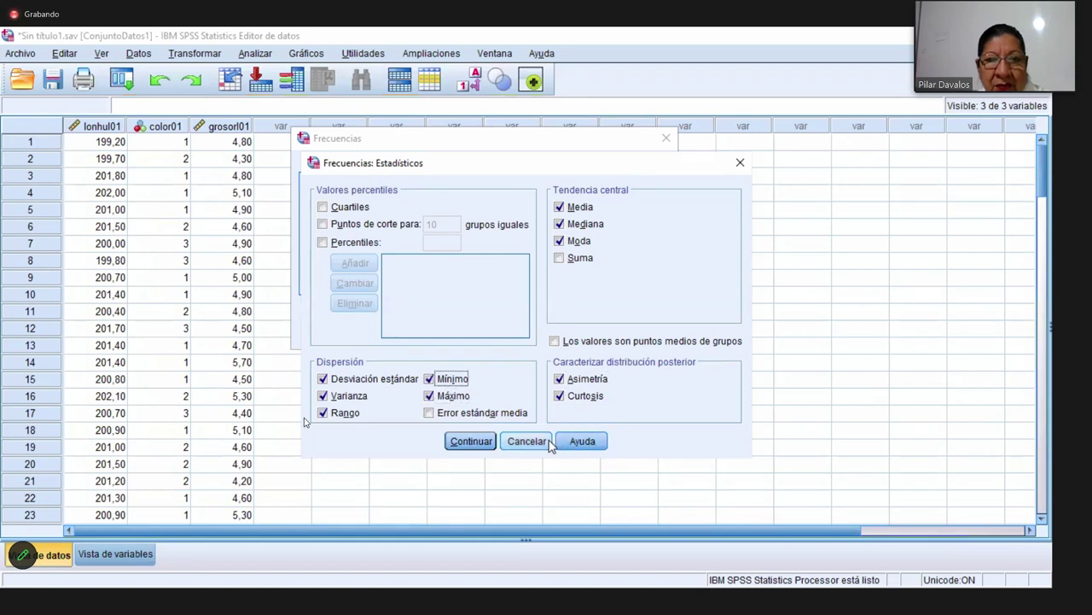
click(480, 445)
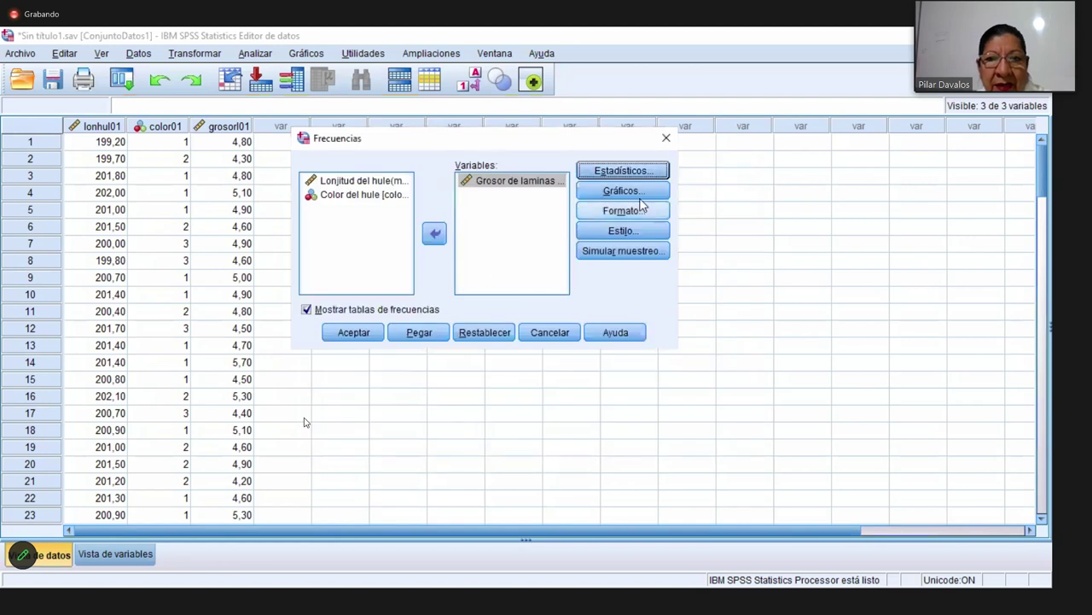
- Choose a histogram with the normal curve as the chart and run the frequency analysis
click(653, 195)
click(436, 306)
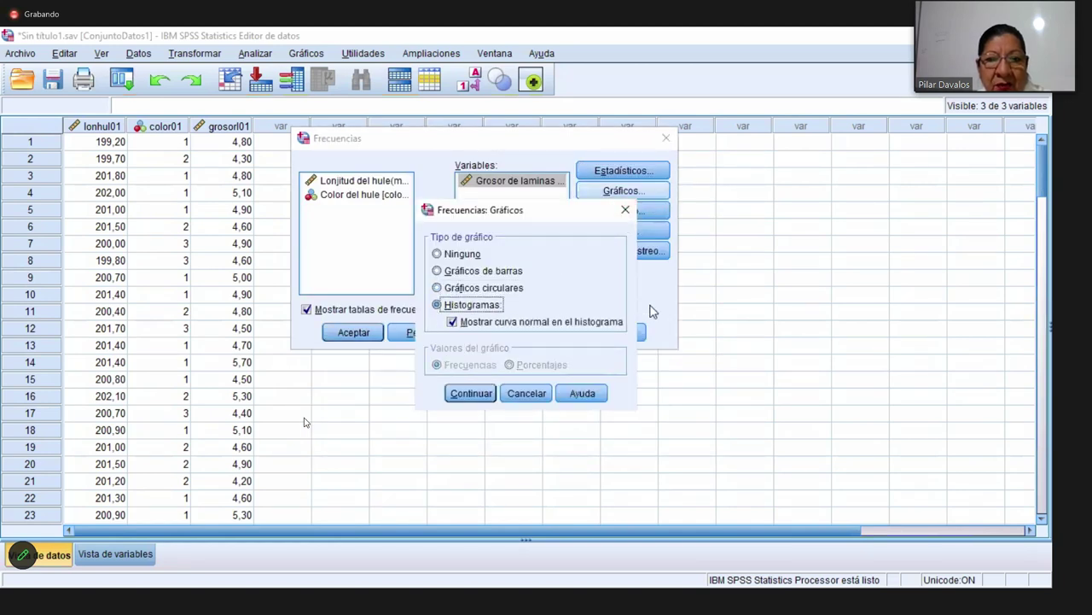
click(480, 397)
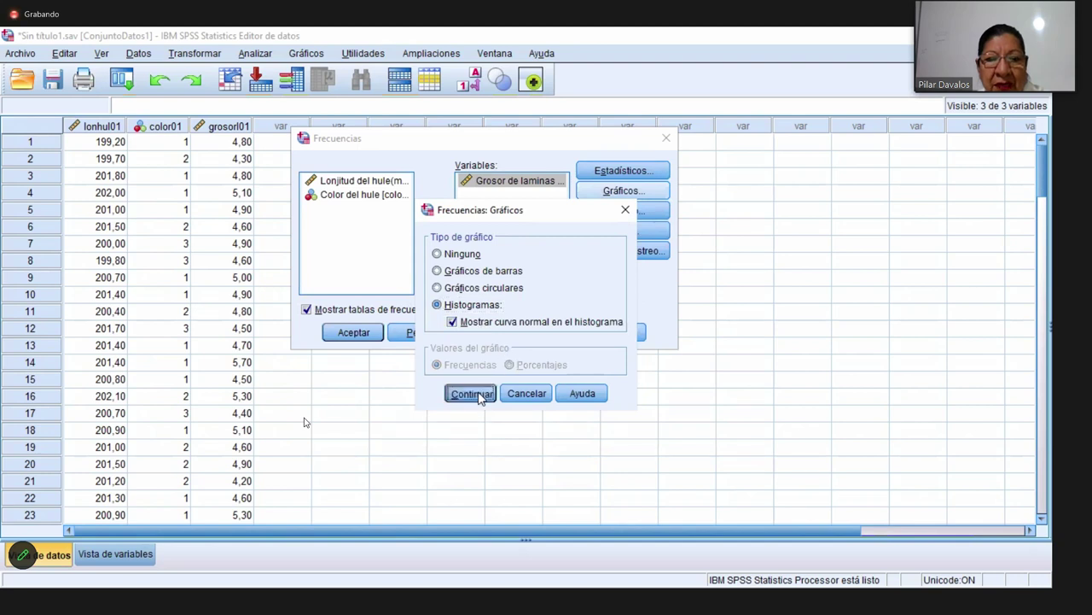
click(350, 333)
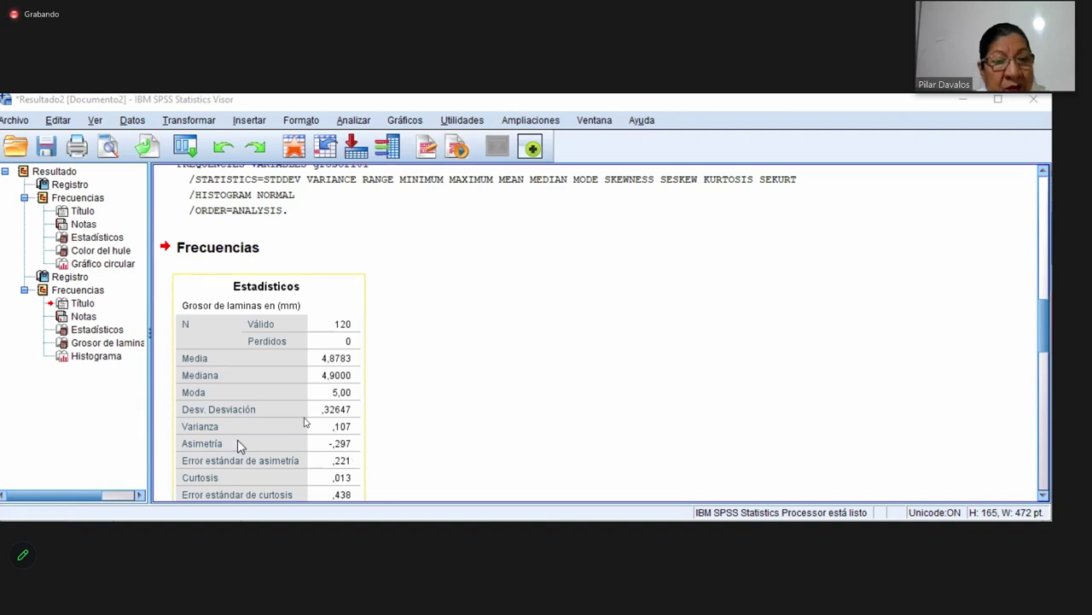
- Examine the Estadísticos table of the sheet thickness, from skewness and kurtosis down to range, minimum and maximum
drag(217, 448, 294, 443)
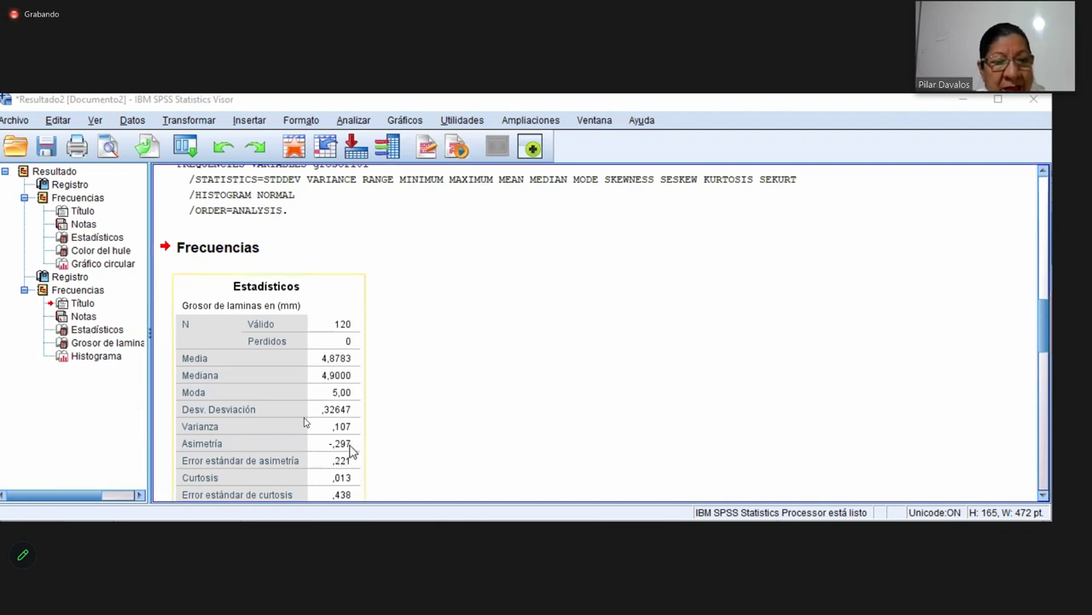
click(78, 488)
click(332, 468)
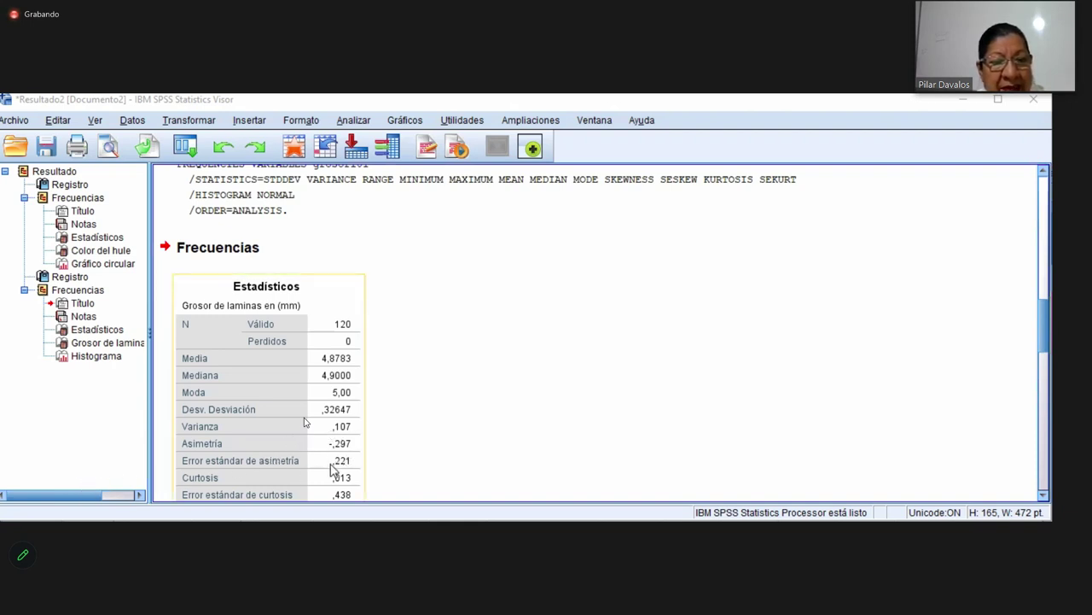
scroll(227, 483, down, 2)
drag(229, 483, 280, 444)
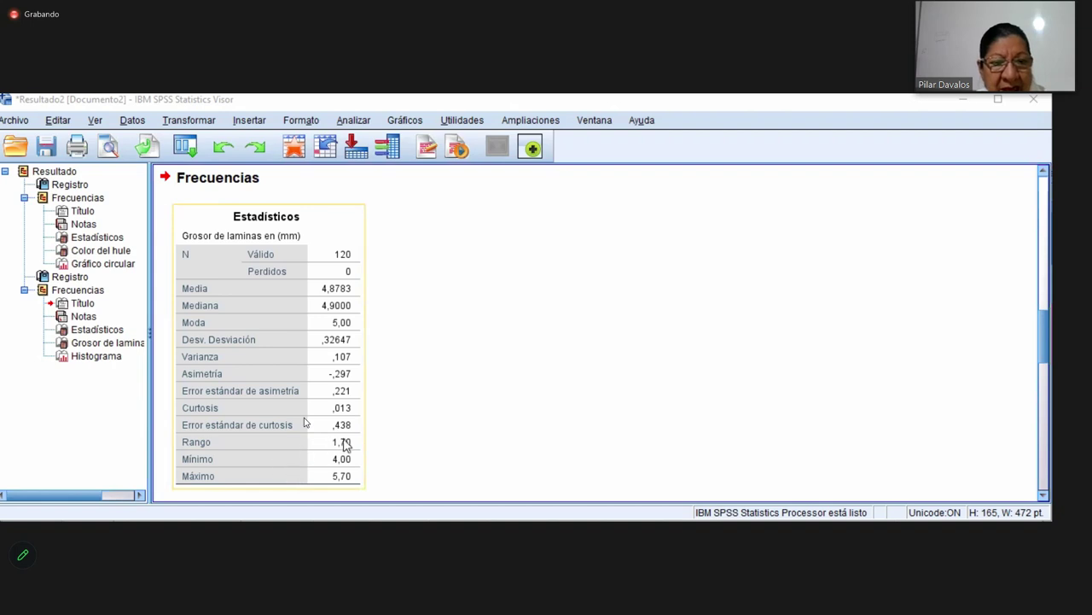
drag(198, 471, 857, 487)
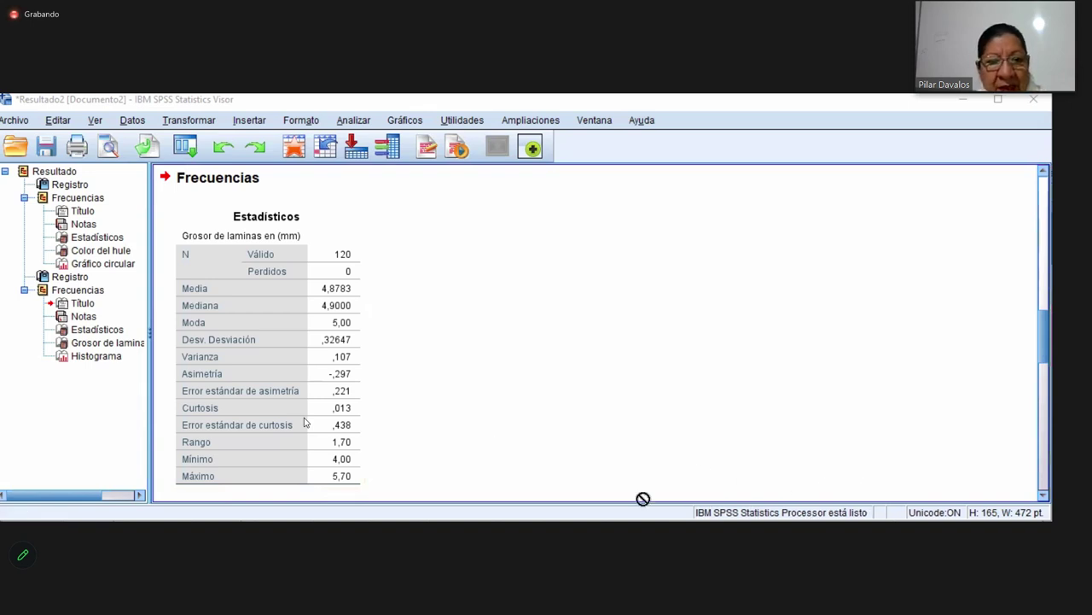
drag(643, 499, 643, 440)
- Review the thickness frequency table and the histogram with its normal curve, and return to the Estadísticos table
scroll(305, 421, down, 10)
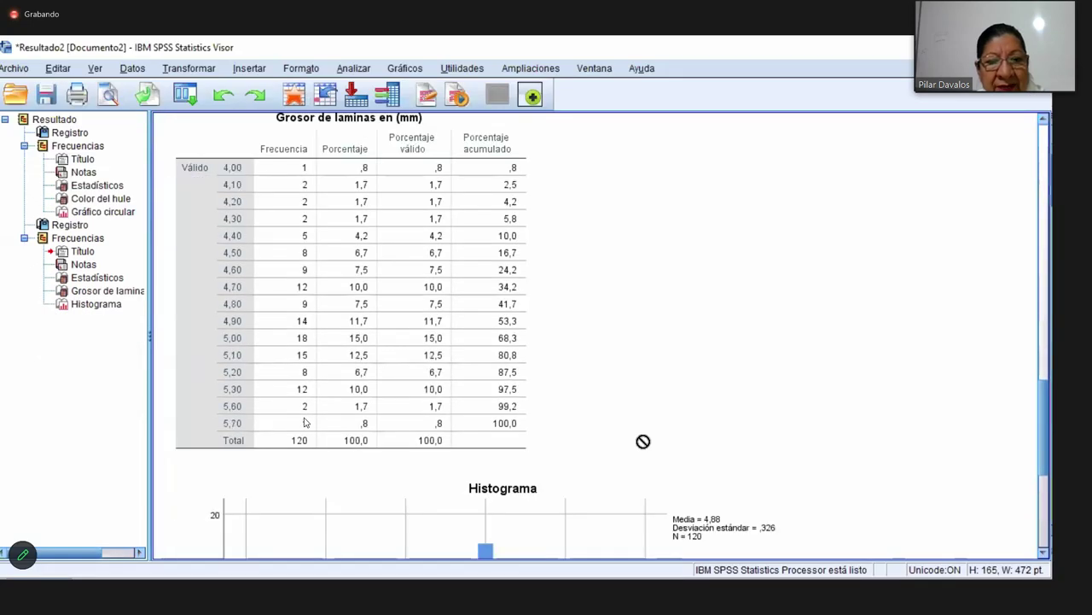
scroll(643, 441, down, 2)
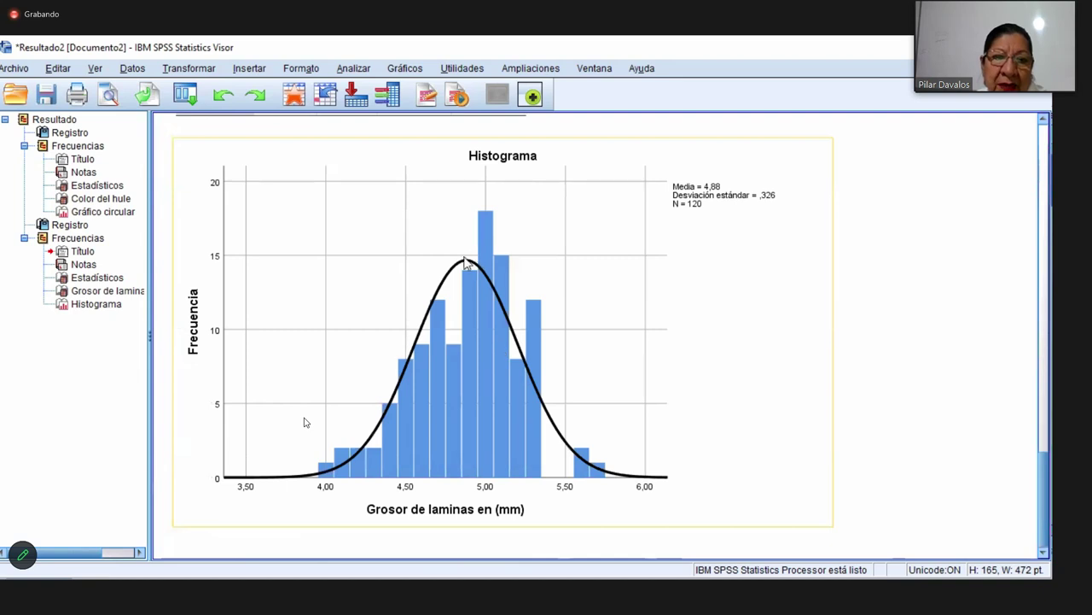
click(130, 496)
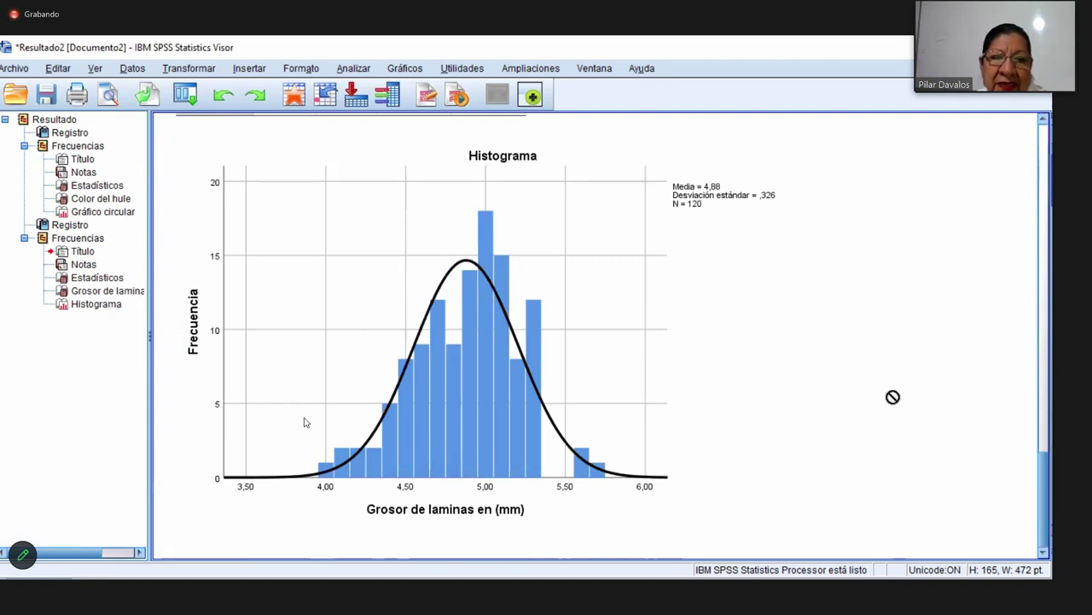
scroll(511, 431, up, 5)
scroll(510, 431, up, 20)
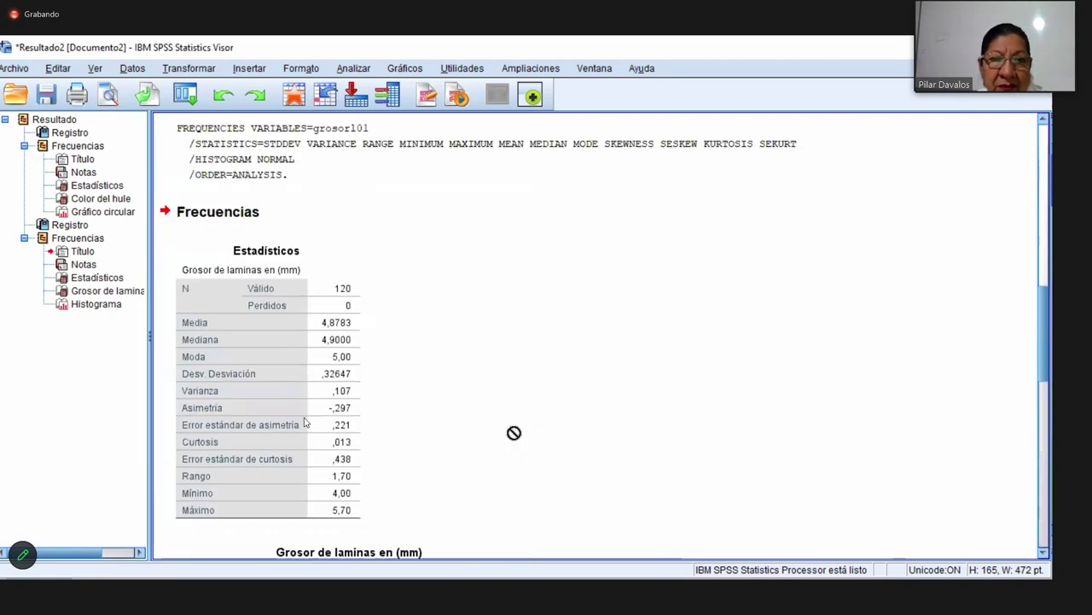
scroll(513, 434, down, 15)
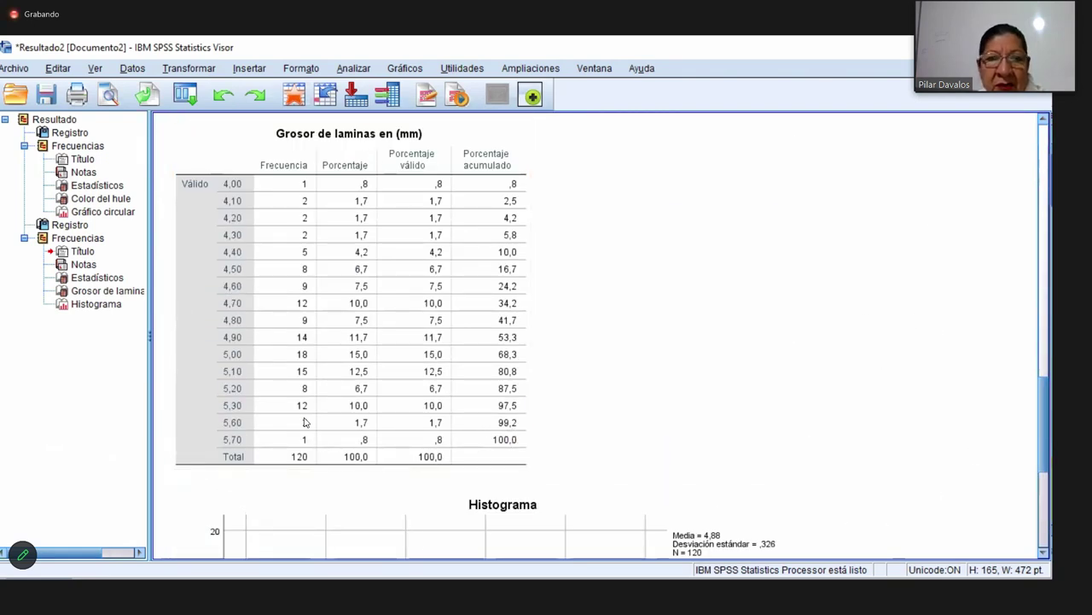
scroll(305, 421, up, 5)
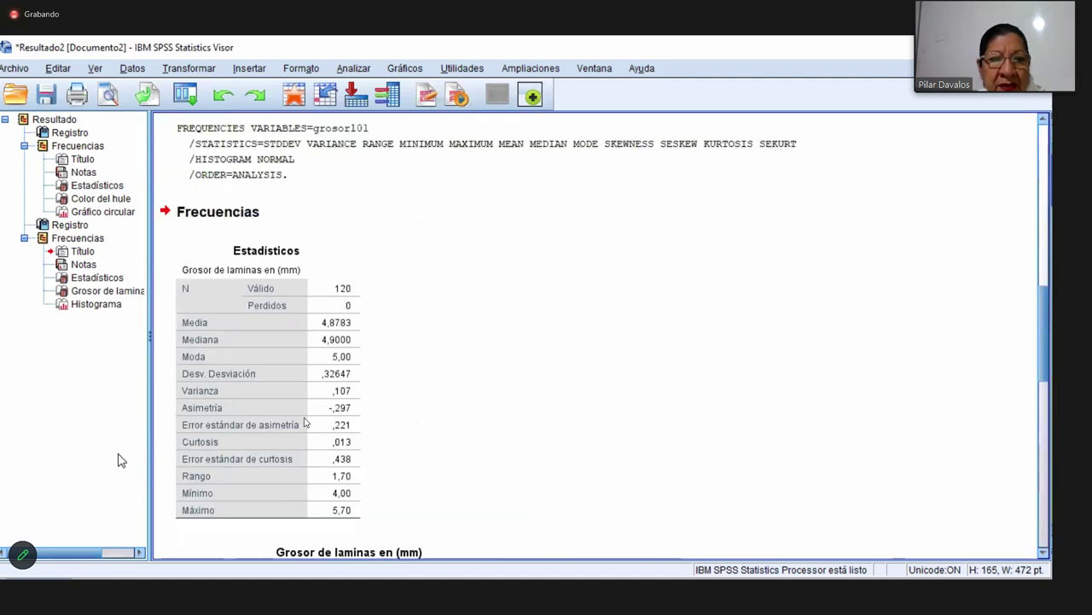
- Copy the Estadísticos table of Grosor de laminas from the output
click(244, 427)
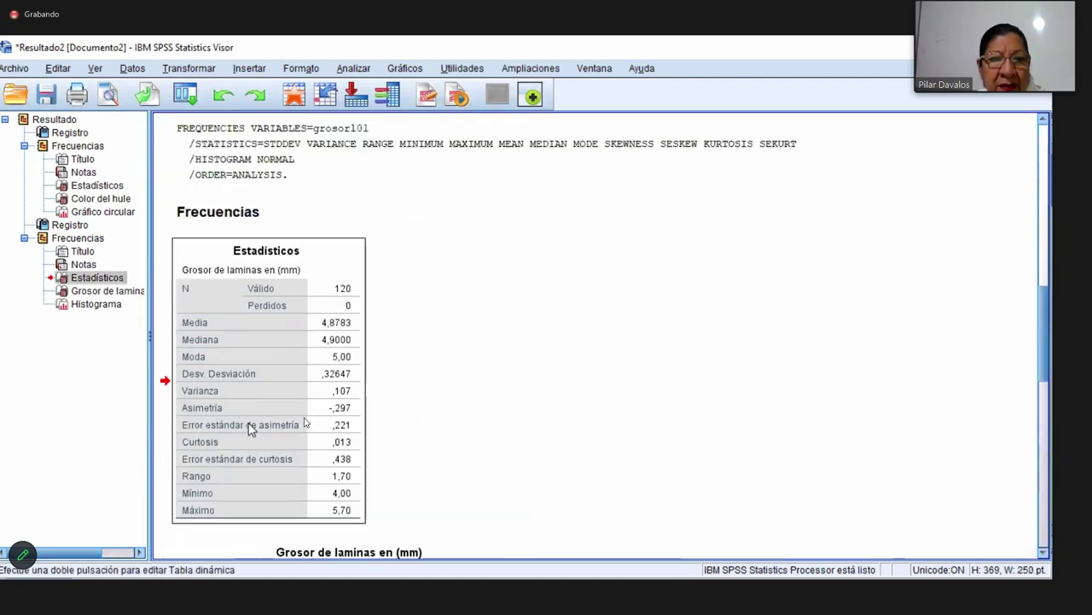
right_click(316, 380)
click(335, 406)
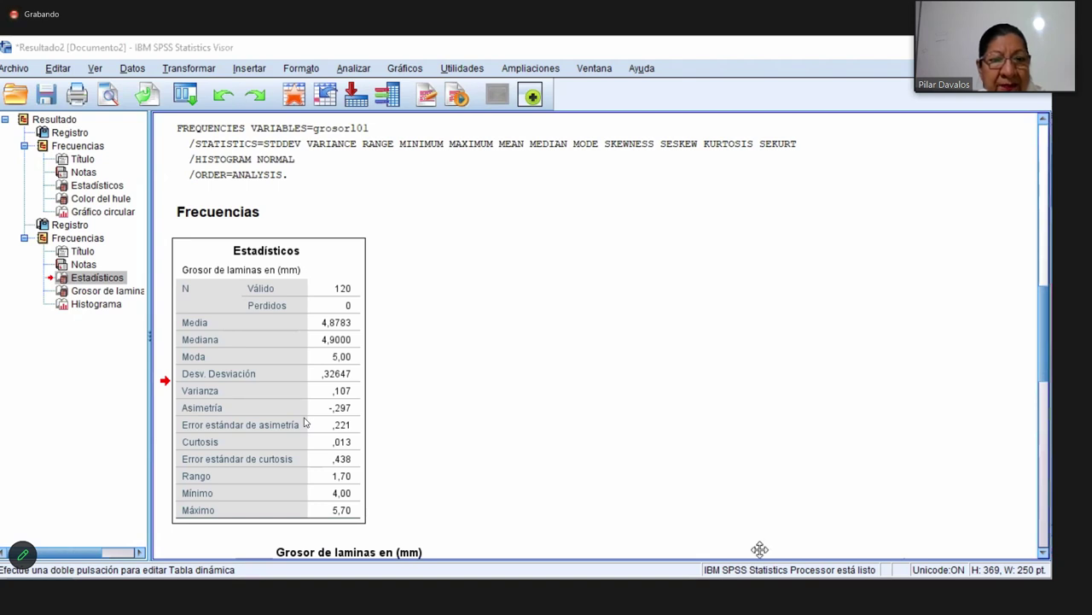
- Switch to the shared Excel workbook and select the previous process's standard deviation in cell M3
key(alt+s)
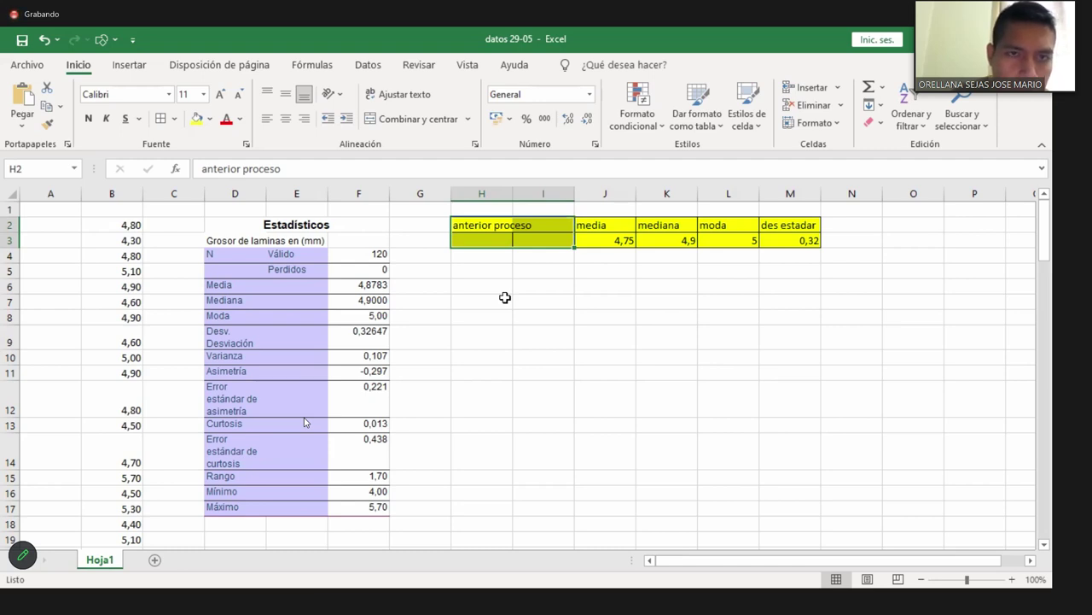
click(792, 240)
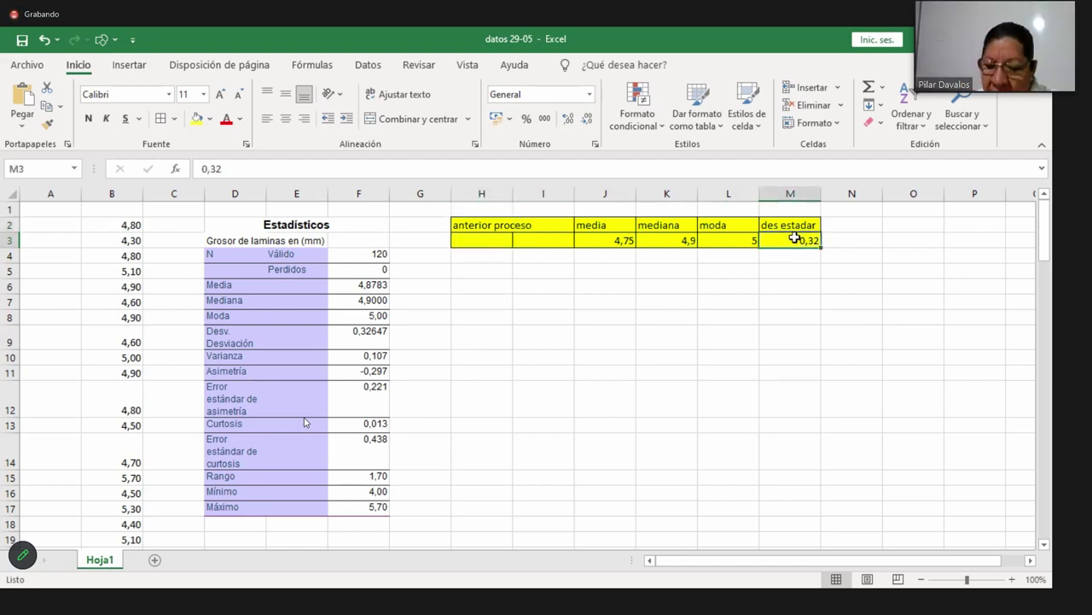
- Set the previous process's standard deviation in M3 to 0,45 and clear the "anterior proceso" label from H2:I3
text(0,45)
key(Return)
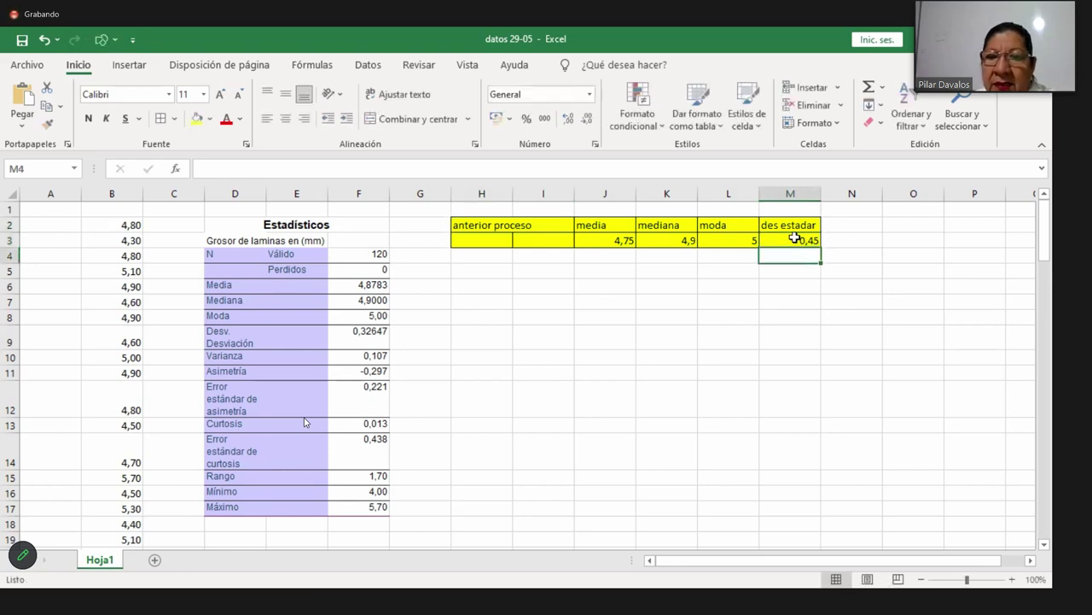
drag(490, 229, 543, 248)
key(Delete)
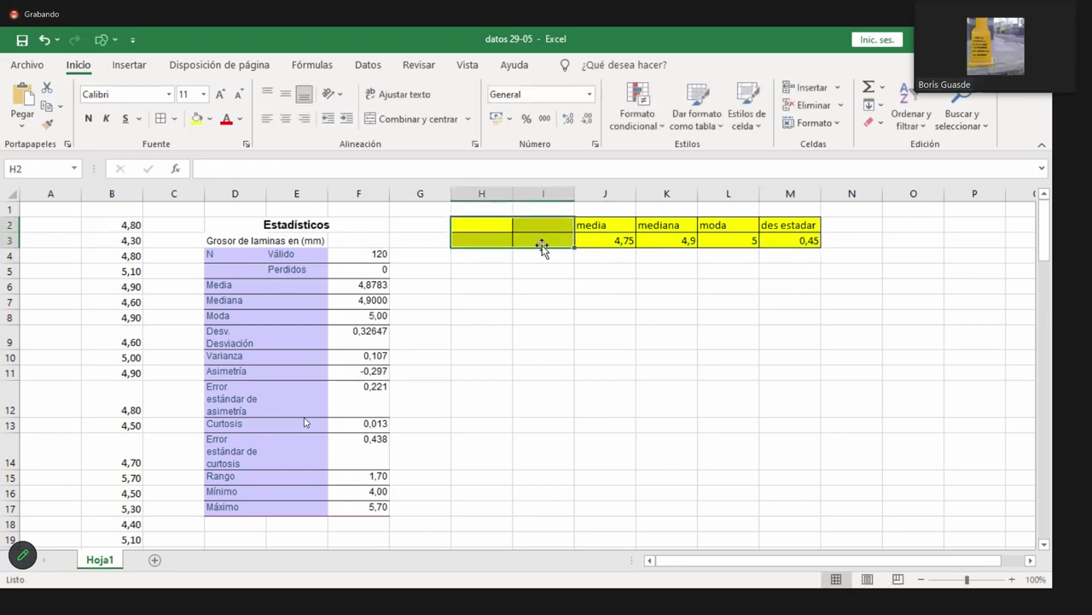
click(578, 282)
- Delete the entire column H, one of the two empty columns before the media value
click(472, 224)
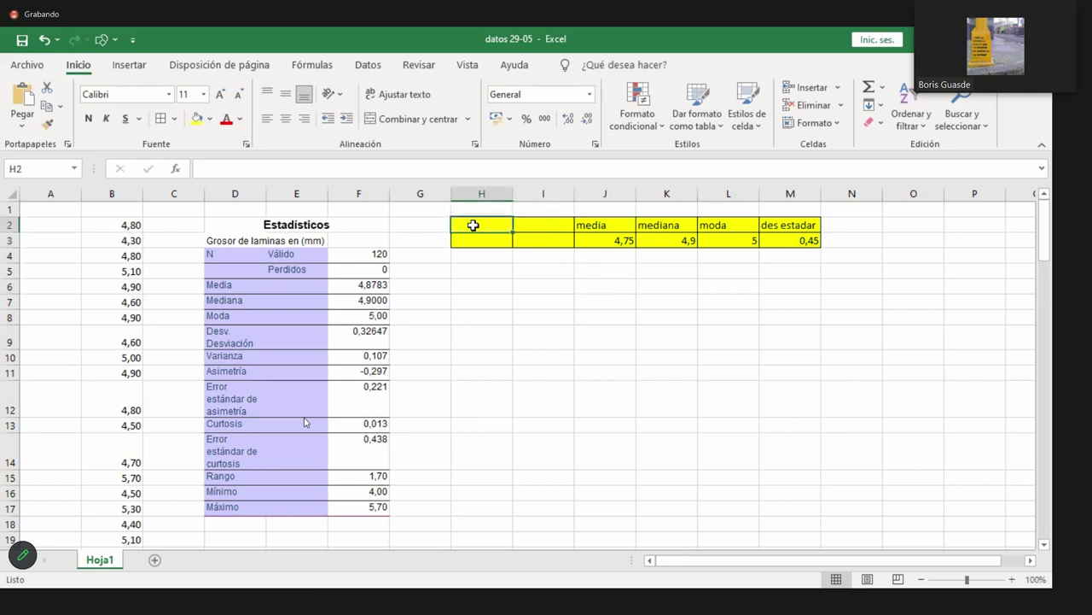
right_click(491, 258)
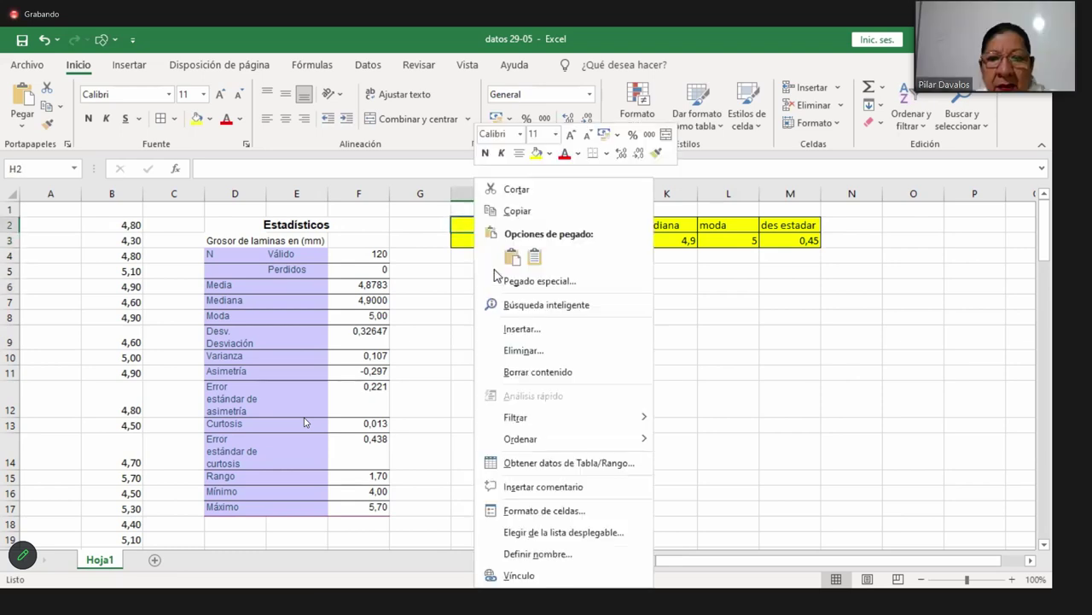
click(542, 351)
click(529, 361)
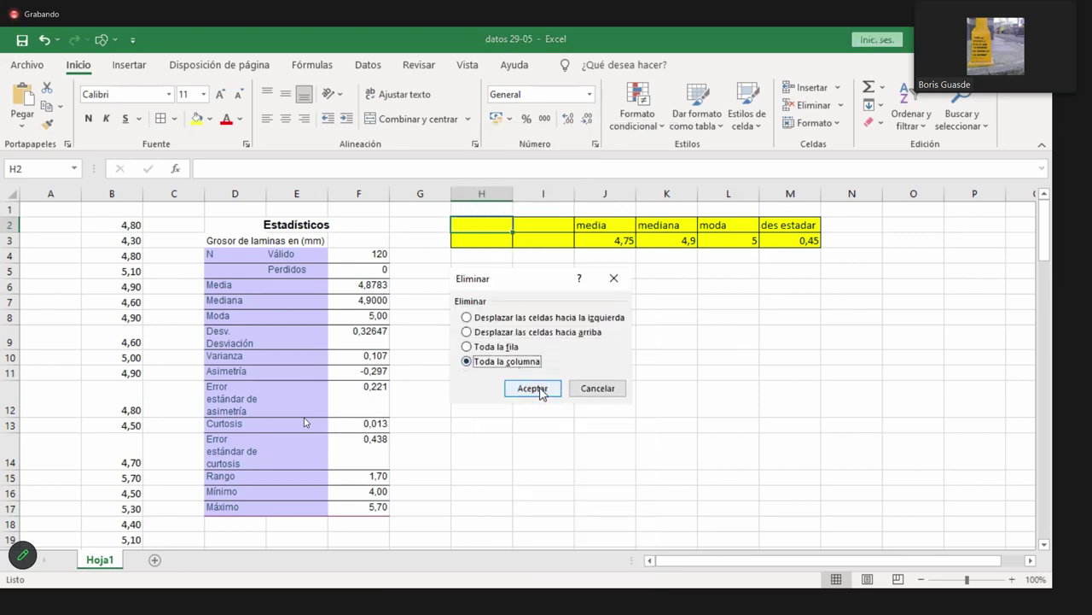
click(556, 386)
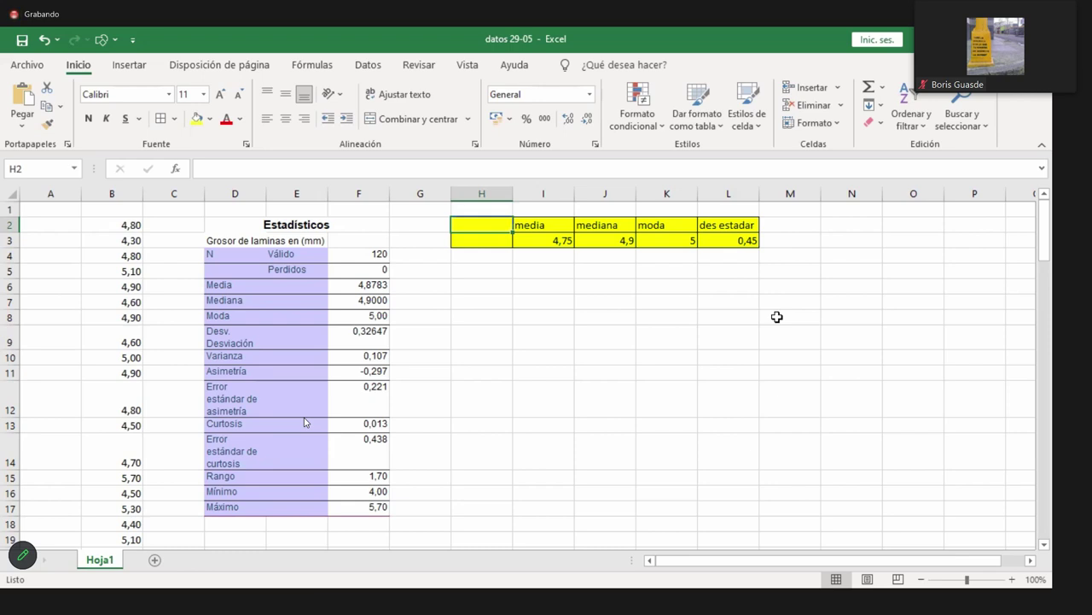
- Set the previous process's mediana in J3 to 4,7
click(625, 242)
text(7)
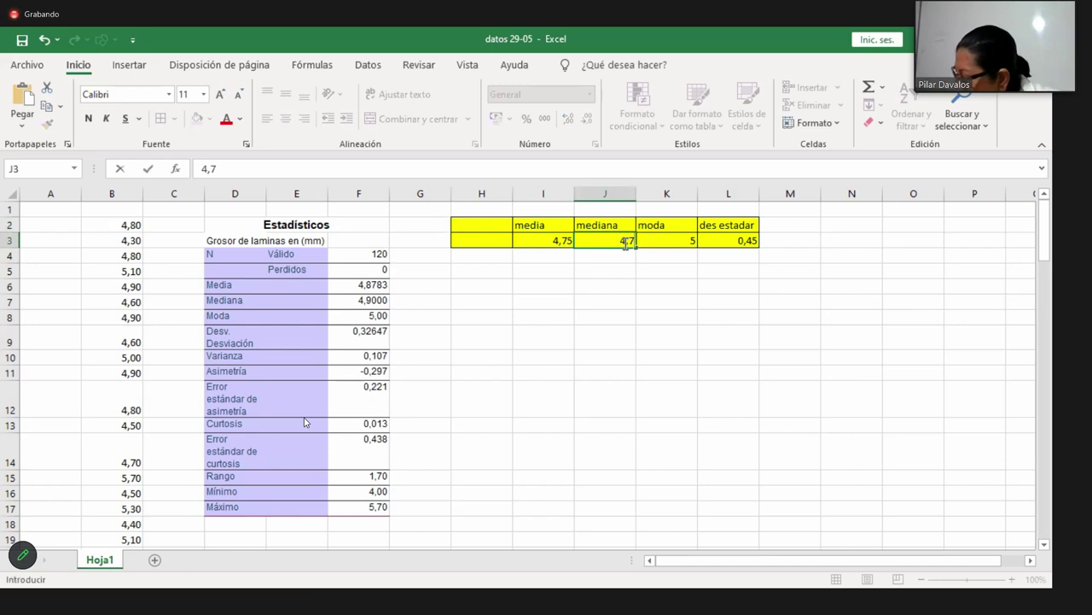
key(Return)
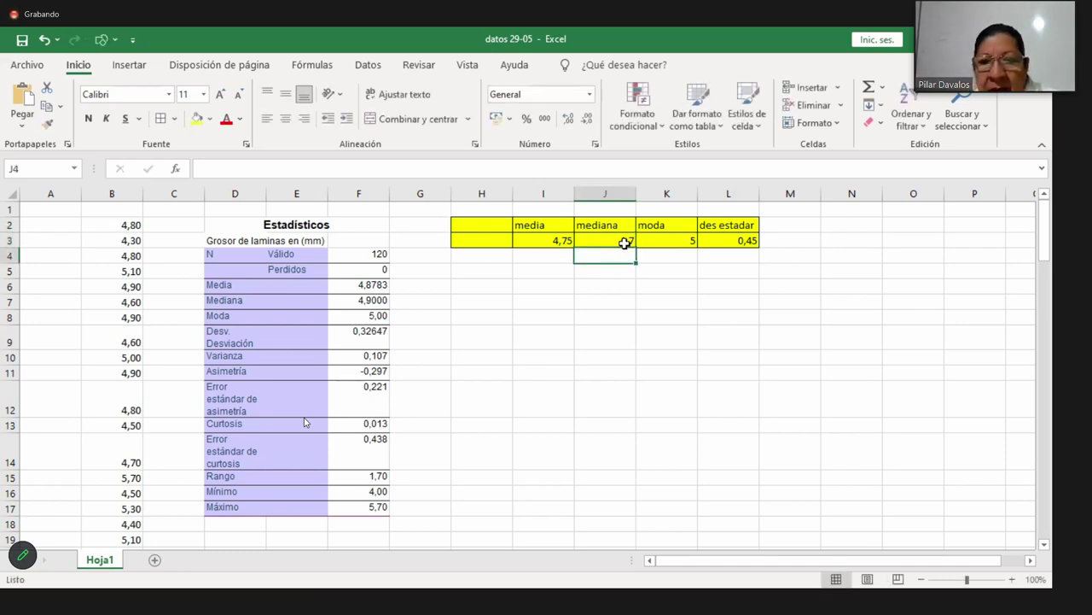
- Delete the entire moda column from the previous process's table
click(678, 240)
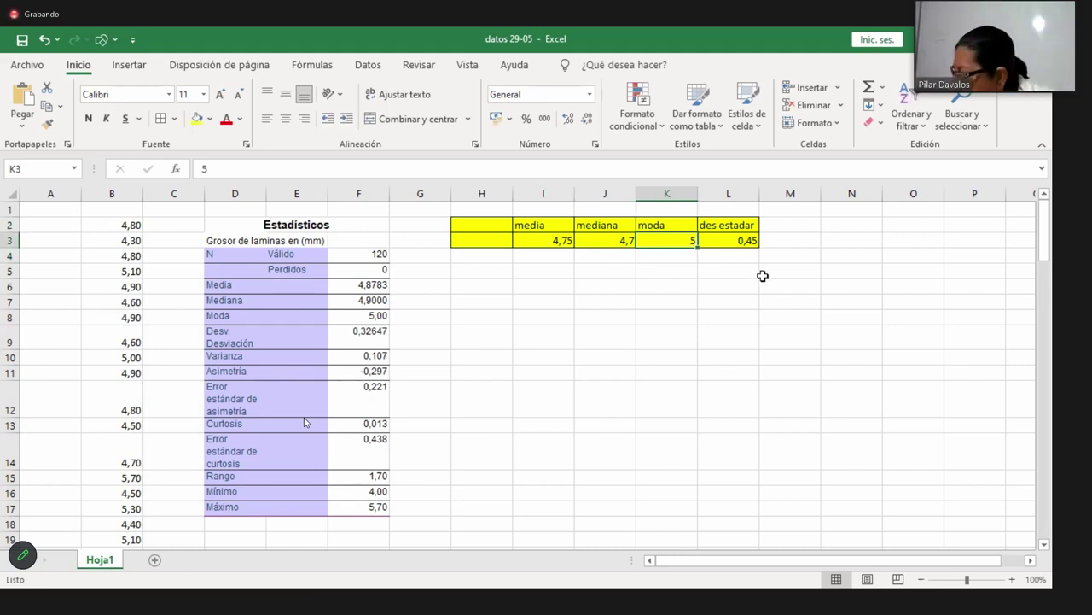
click(679, 220)
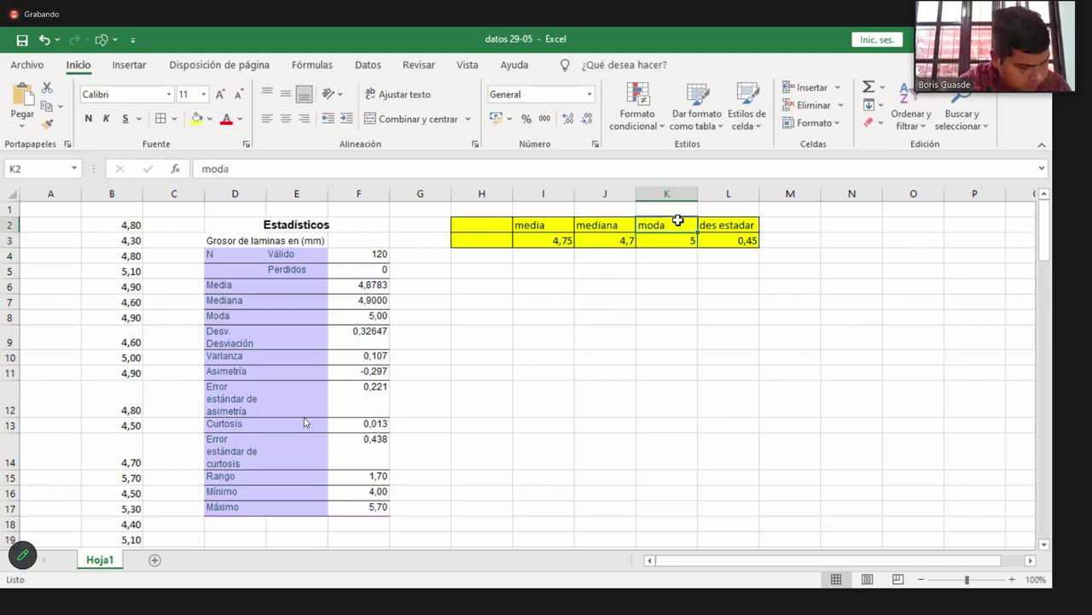
right_click(679, 221)
click(720, 351)
click(683, 365)
click(704, 392)
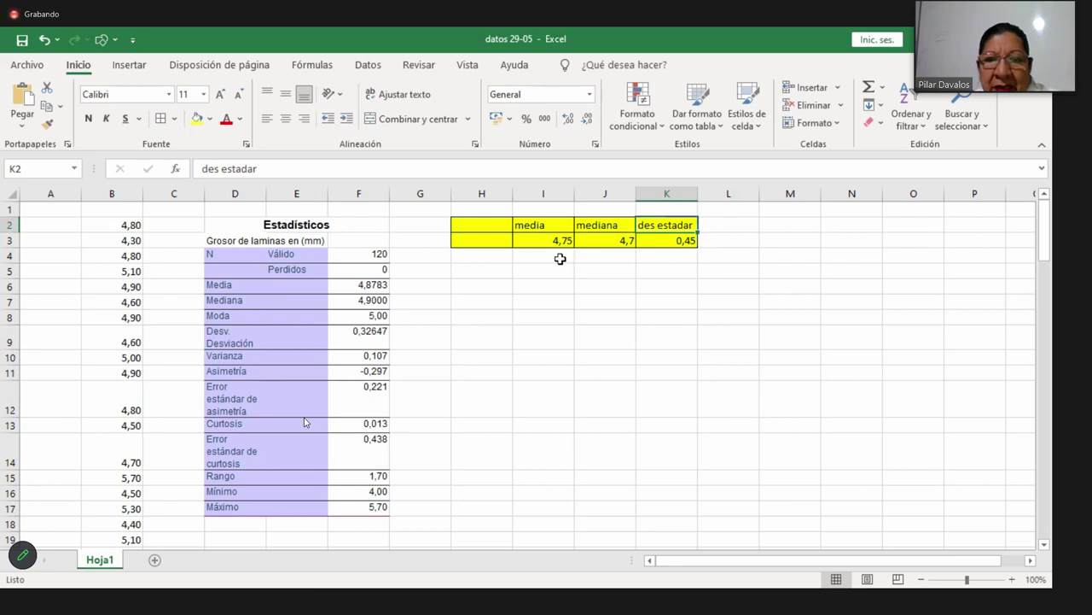
- Enter the heading "especificacion" in L2 and the tolerance text "5 * - 0,8" in N2
click(740, 225)
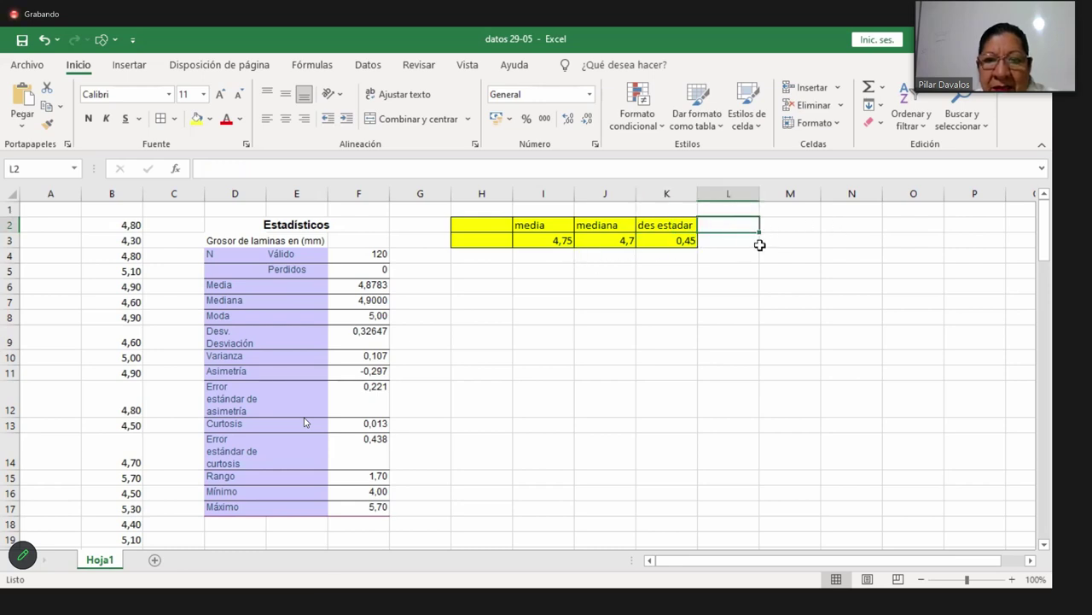
text(esp)
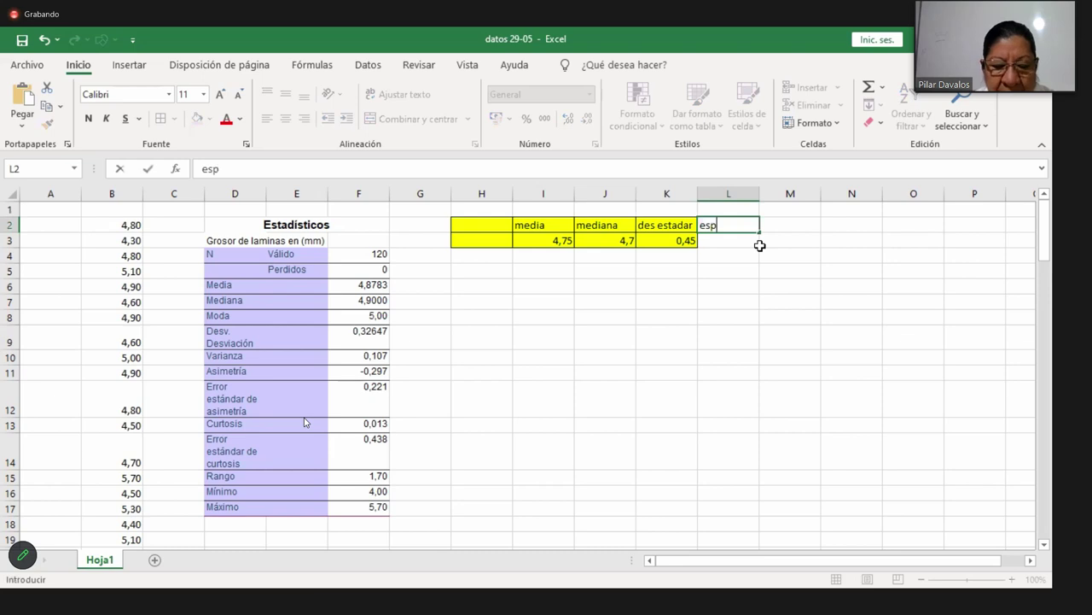
text(ecific)
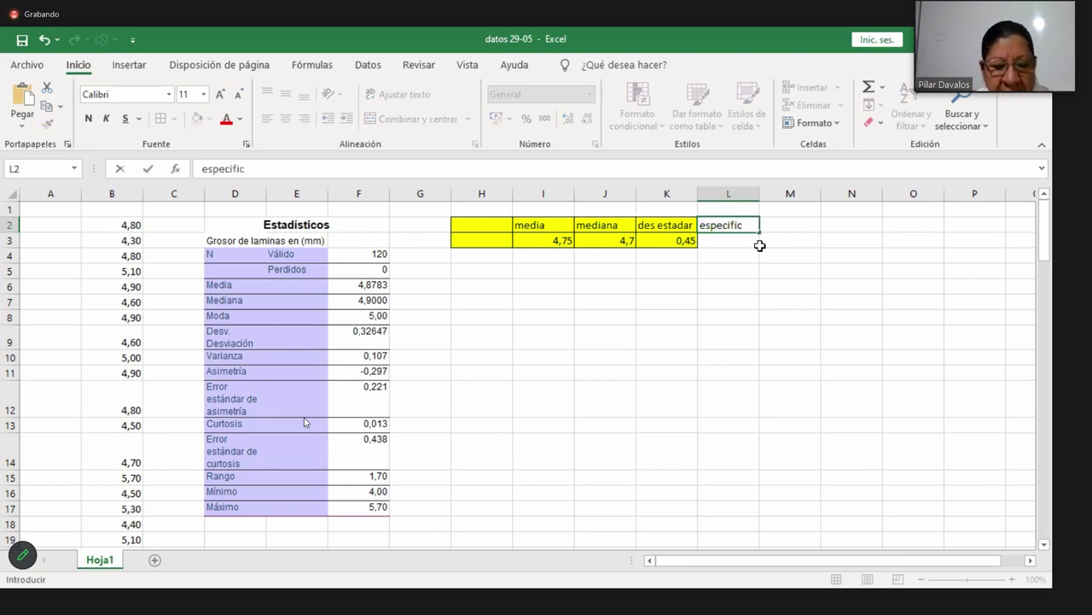
text(acion)
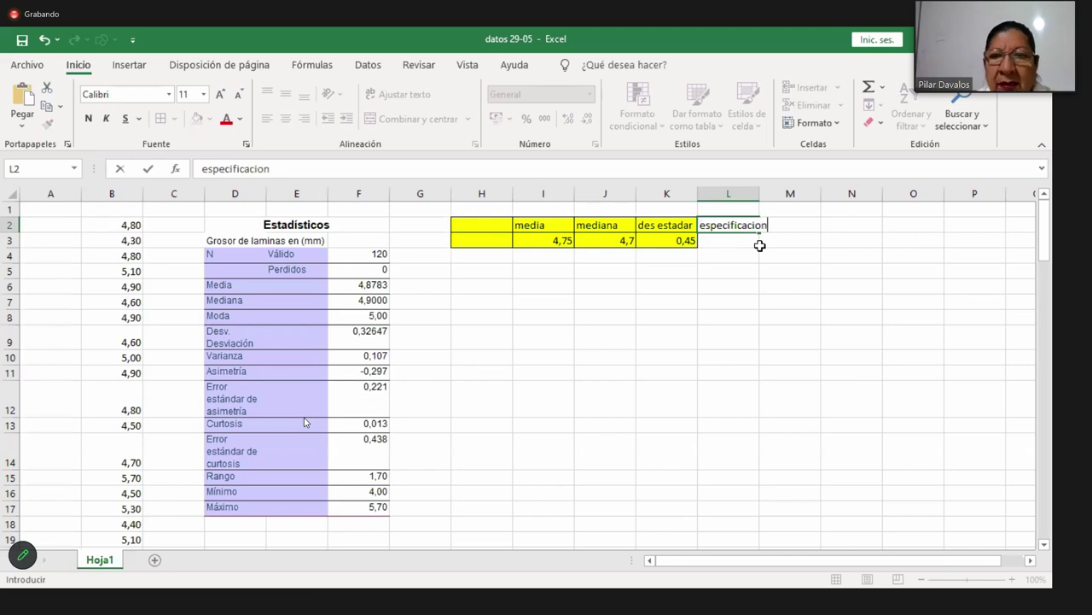
click(837, 237)
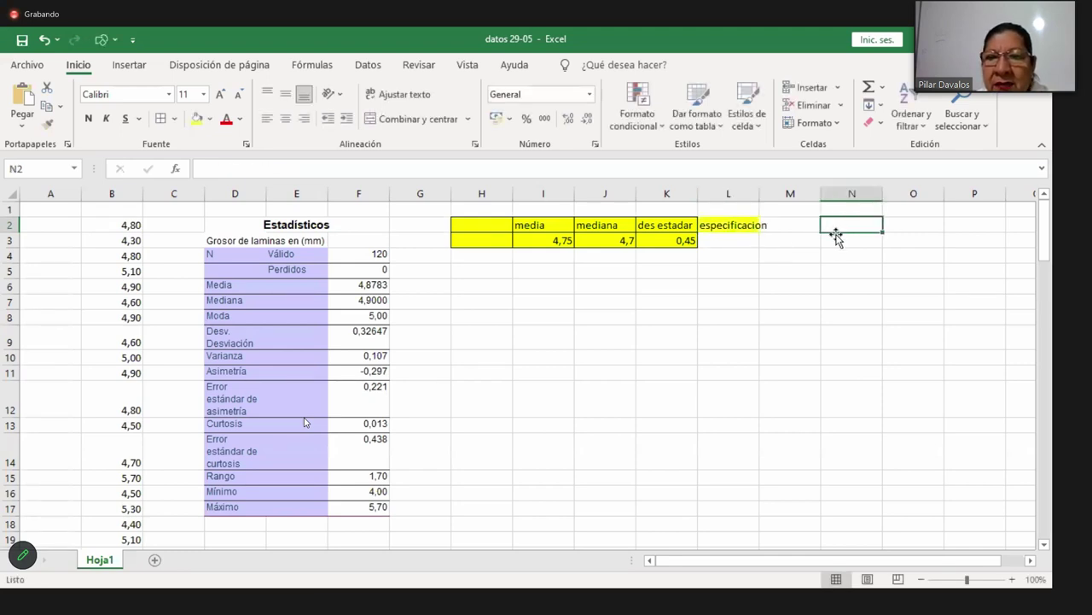
text(5)
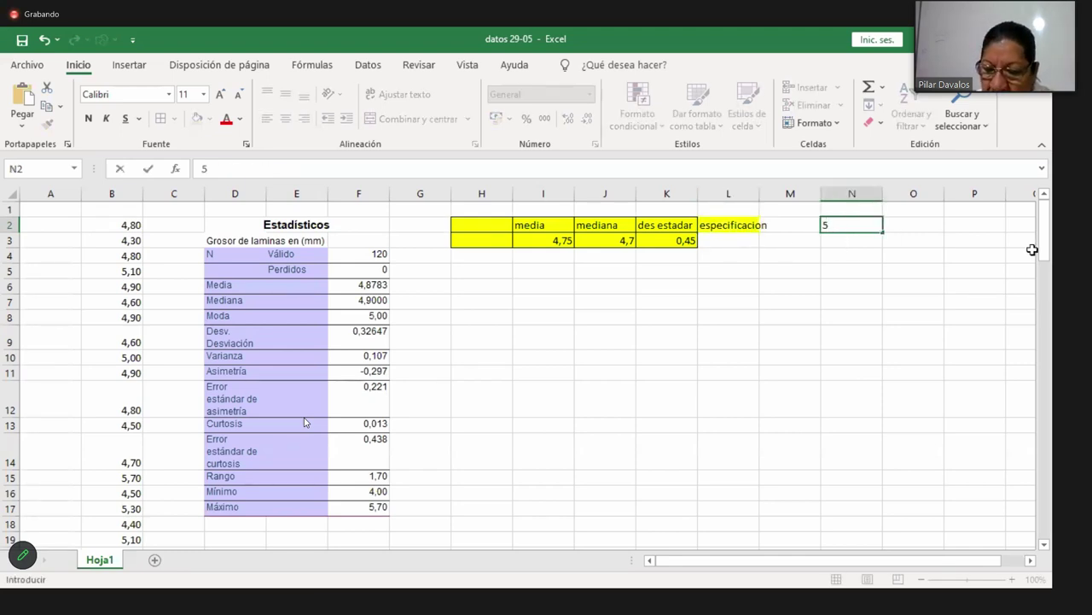
text( * -)
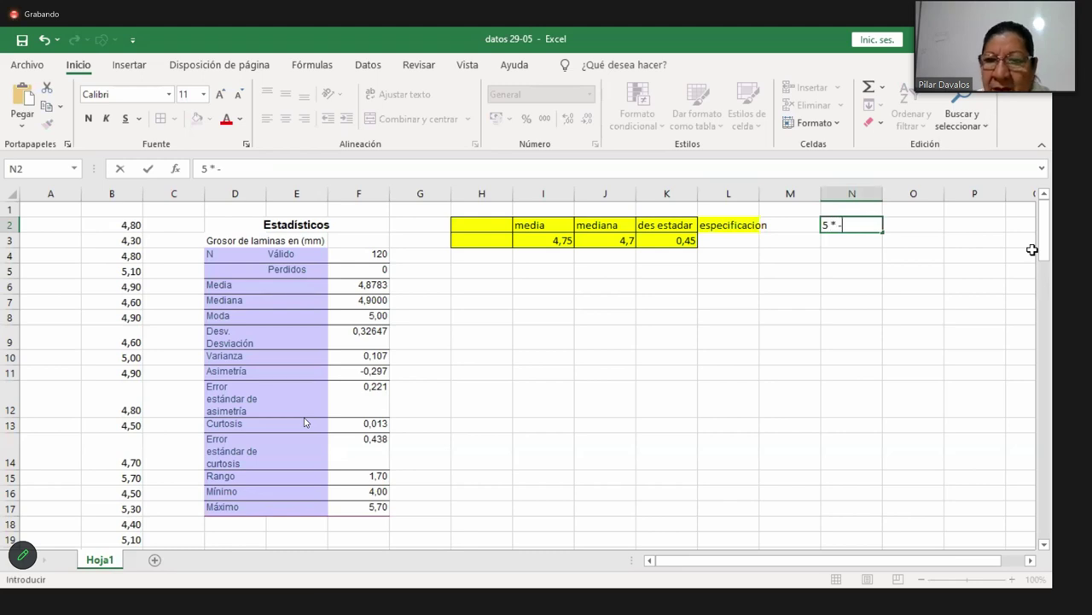
text( 0,)
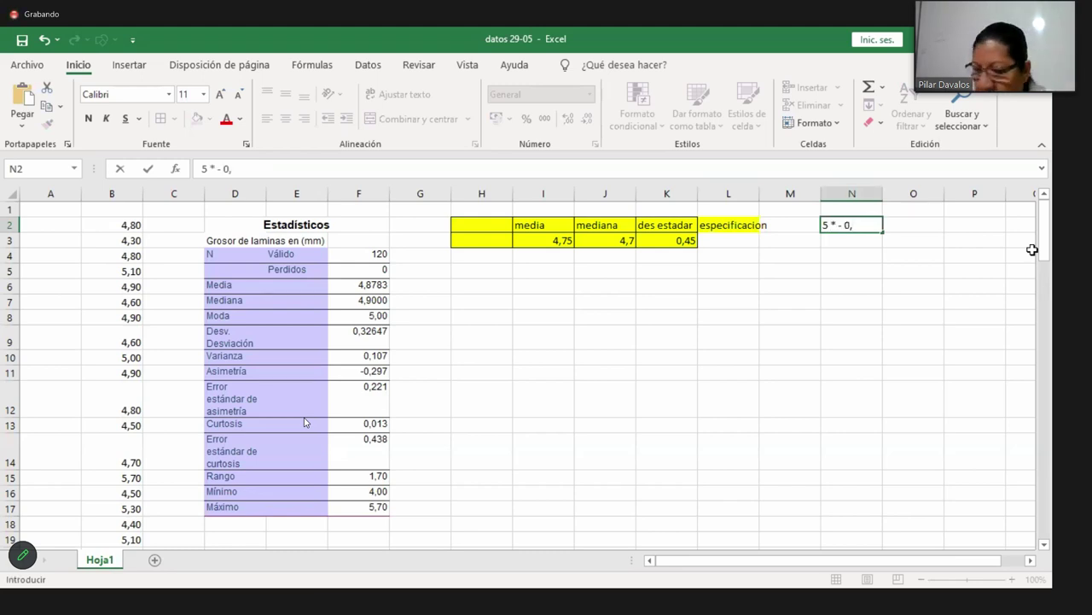
text(8)
key(Return)
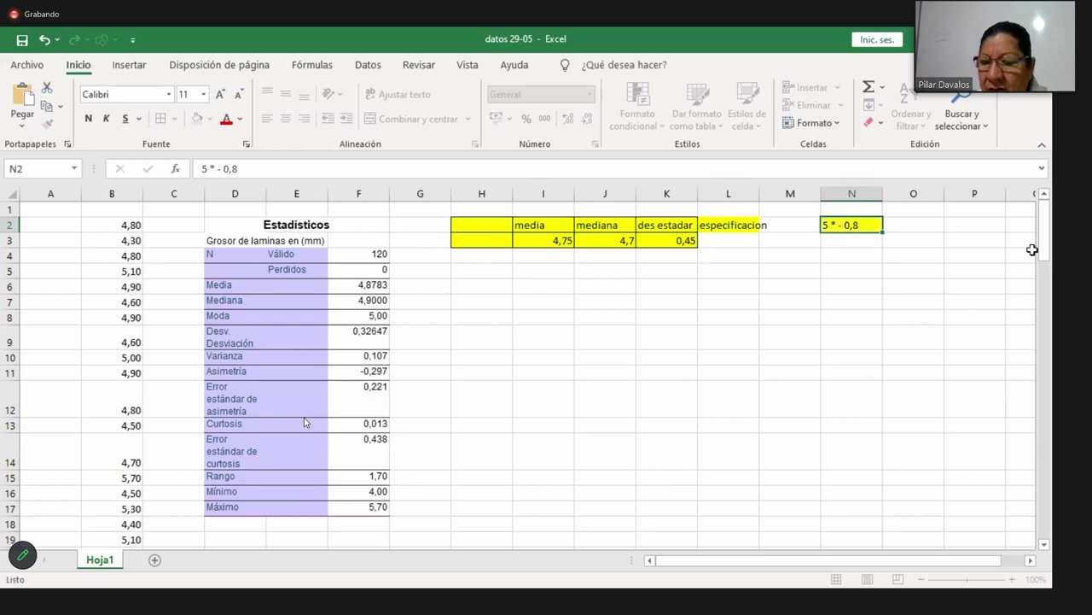
- Label the lower and upper specification limits "Li" in M3 and "Ls" in M4
click(801, 243)
text(l)
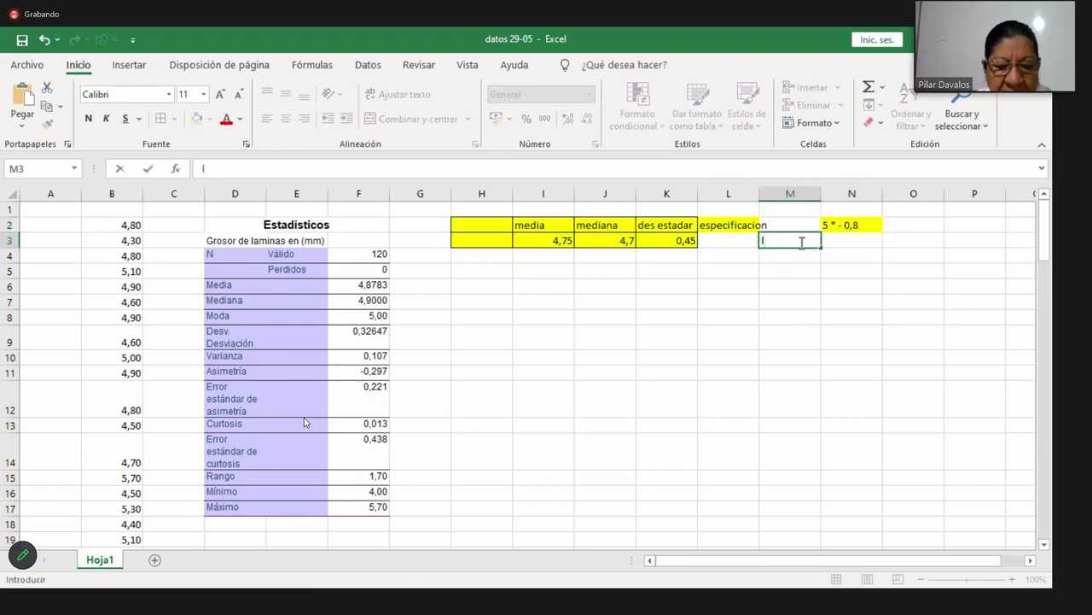
text(i)
key(Return)
click(801, 242)
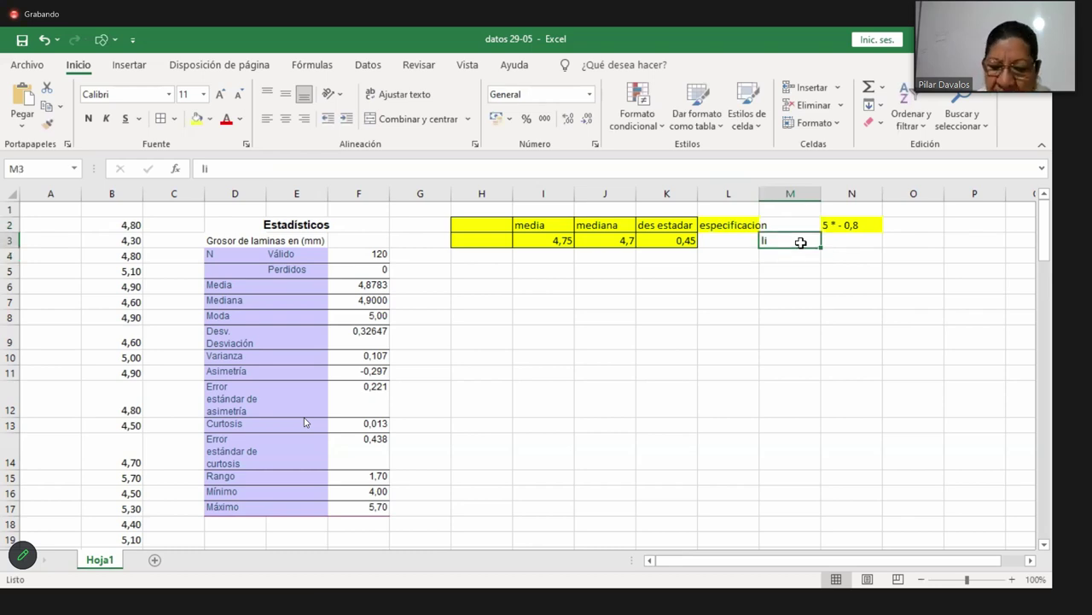
text(L)
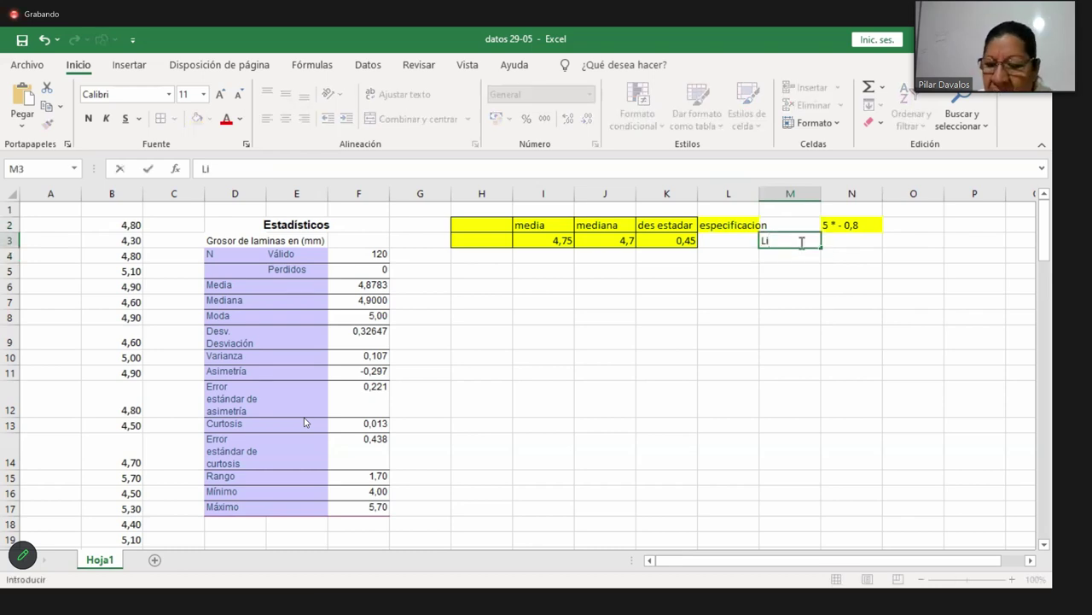
key(Return)
text(Ls)
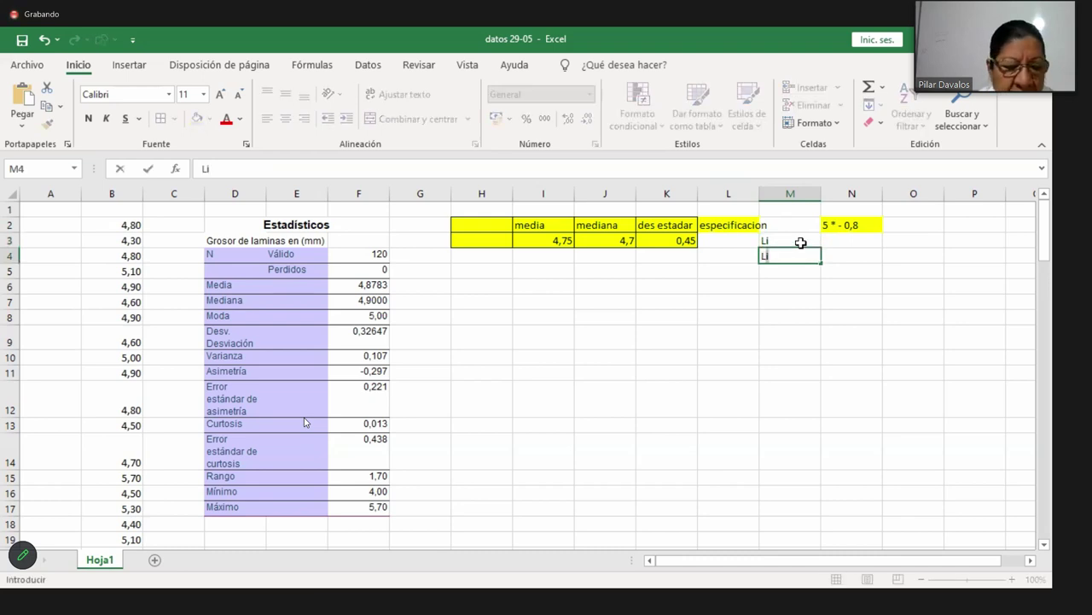
- Enter the specification limits 4,2 for Li in N3 and 5,8 for Ls in N4
click(860, 243)
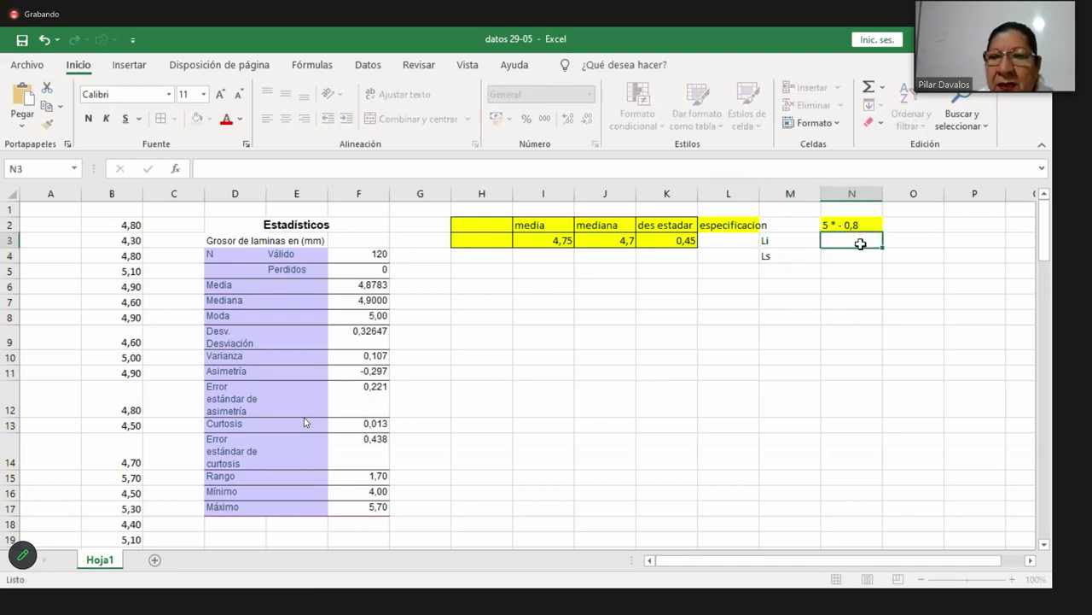
text(4,2)
key(Return)
text(5)
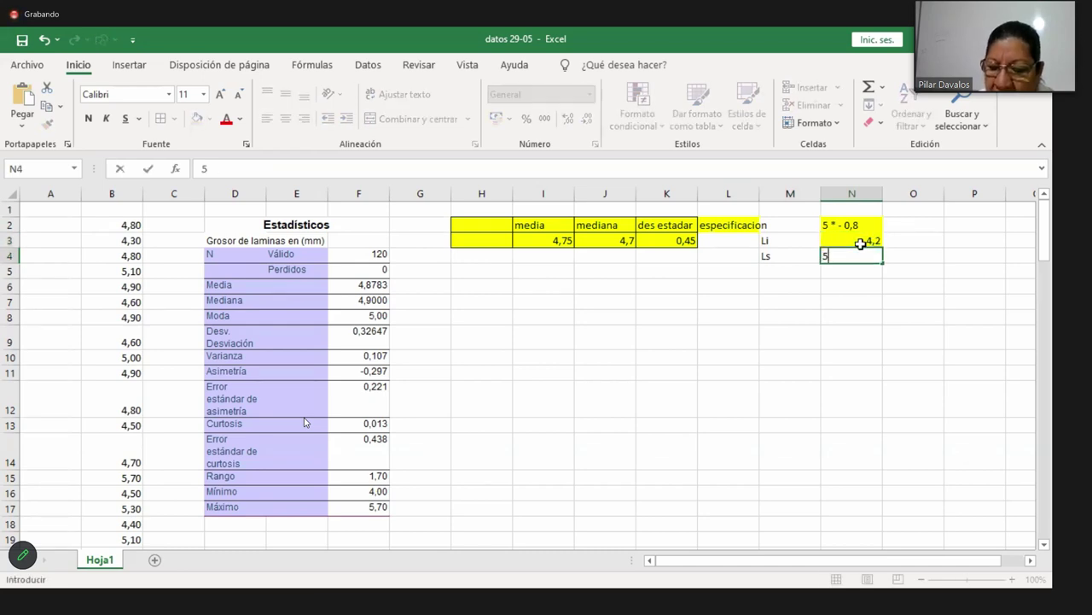
text(,8)
key(Return)
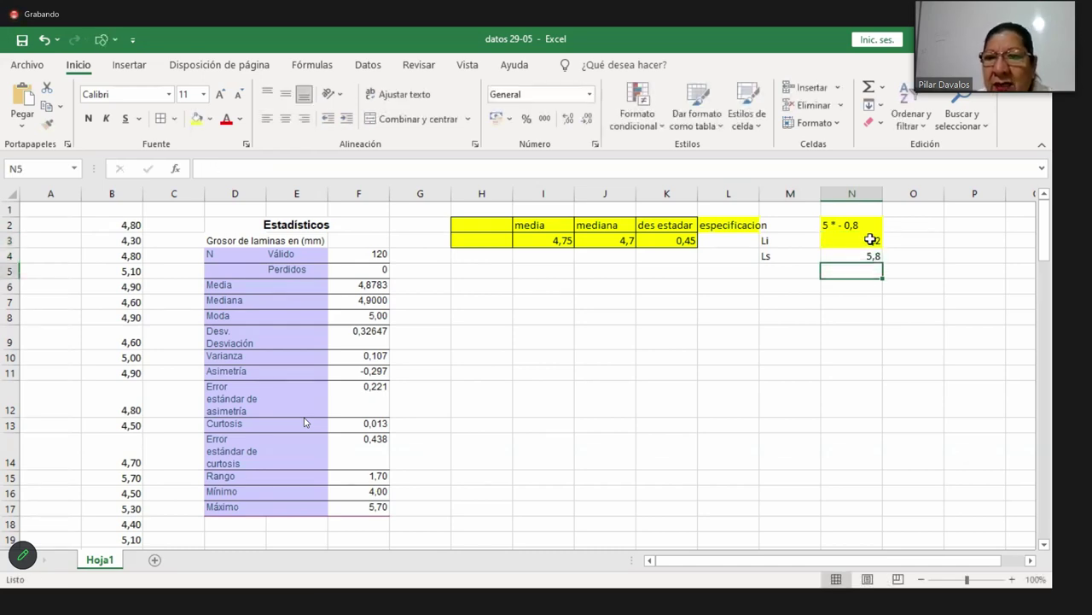
- Fill the limit values N3:N4 with light gold and right-align the Li and Ls labels in M3:M4
drag(869, 242, 869, 256)
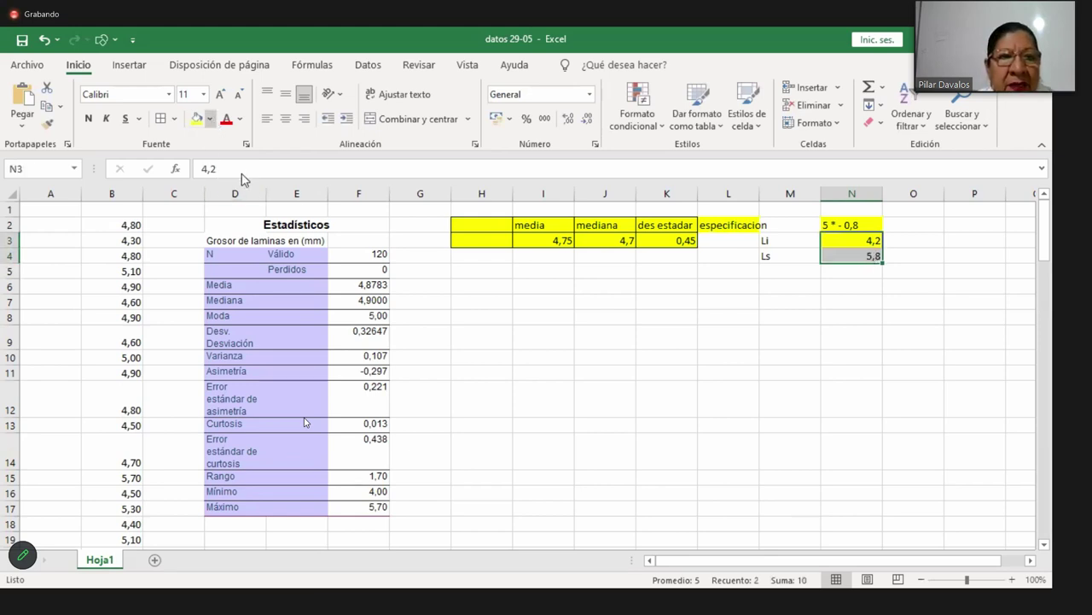
click(210, 118)
click(290, 201)
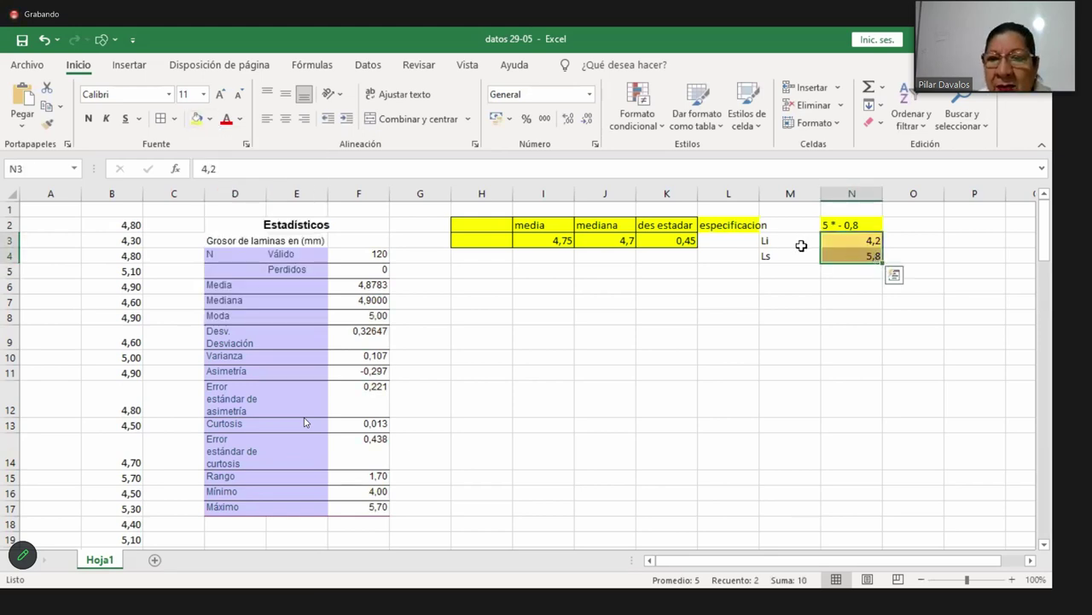
drag(785, 239, 785, 255)
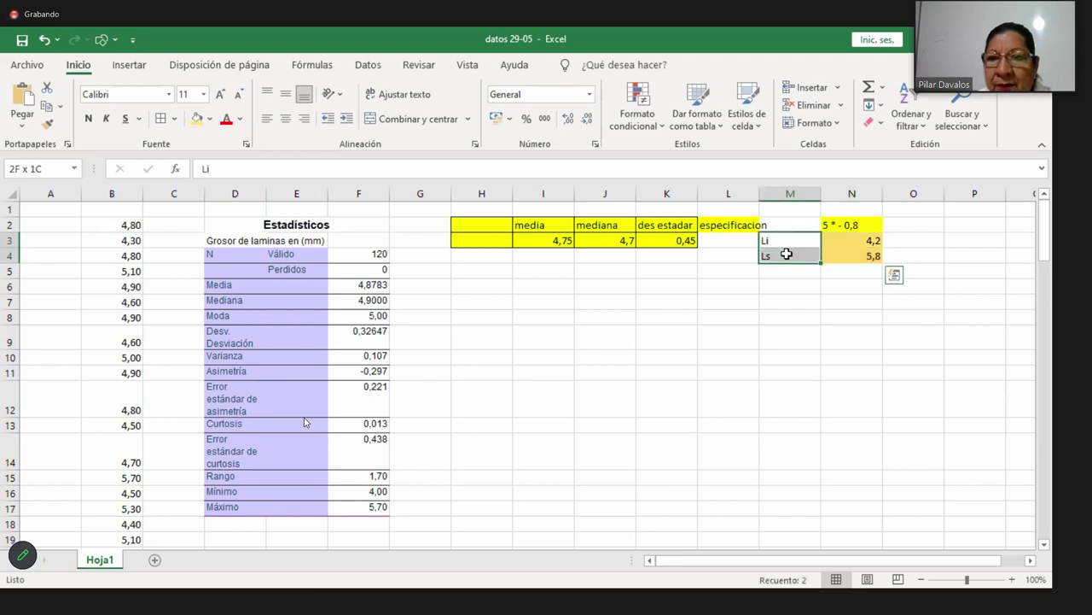
click(304, 118)
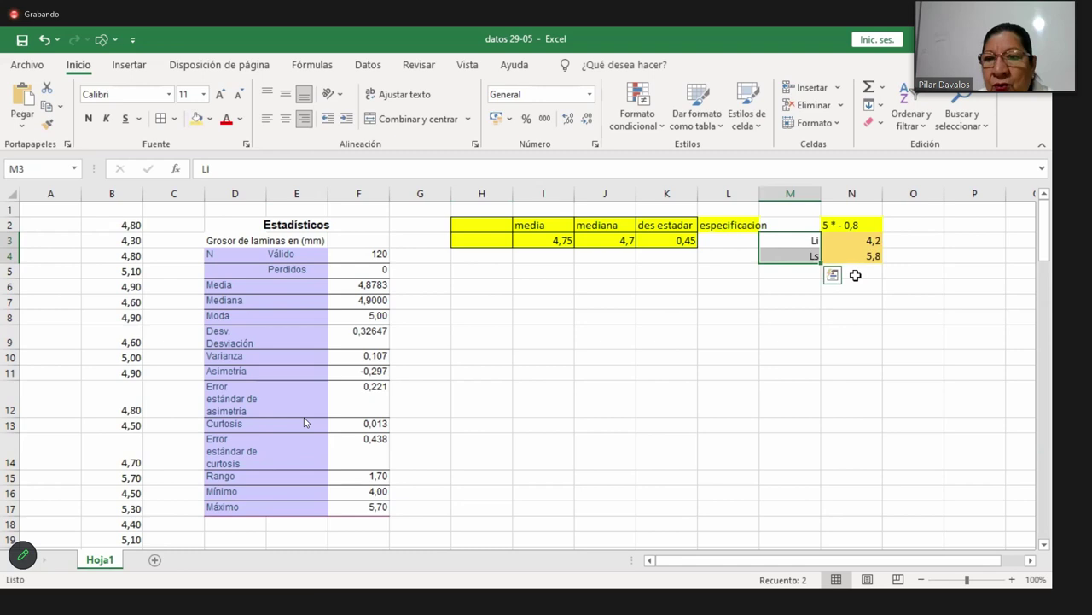
- Add borders around all cells of the specification limits block M3:N4
drag(811, 242, 841, 256)
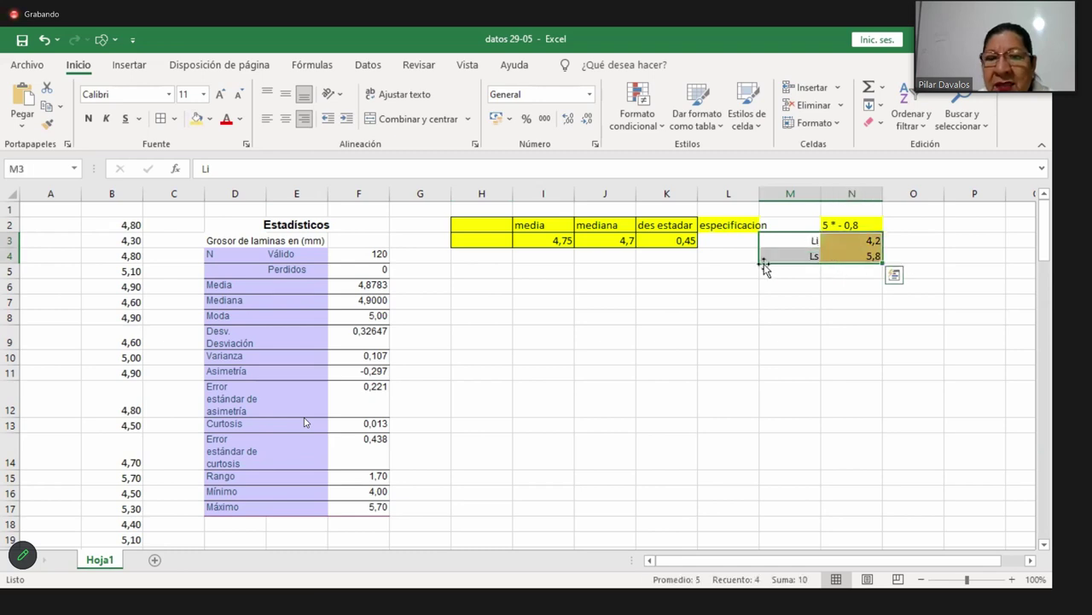
click(160, 119)
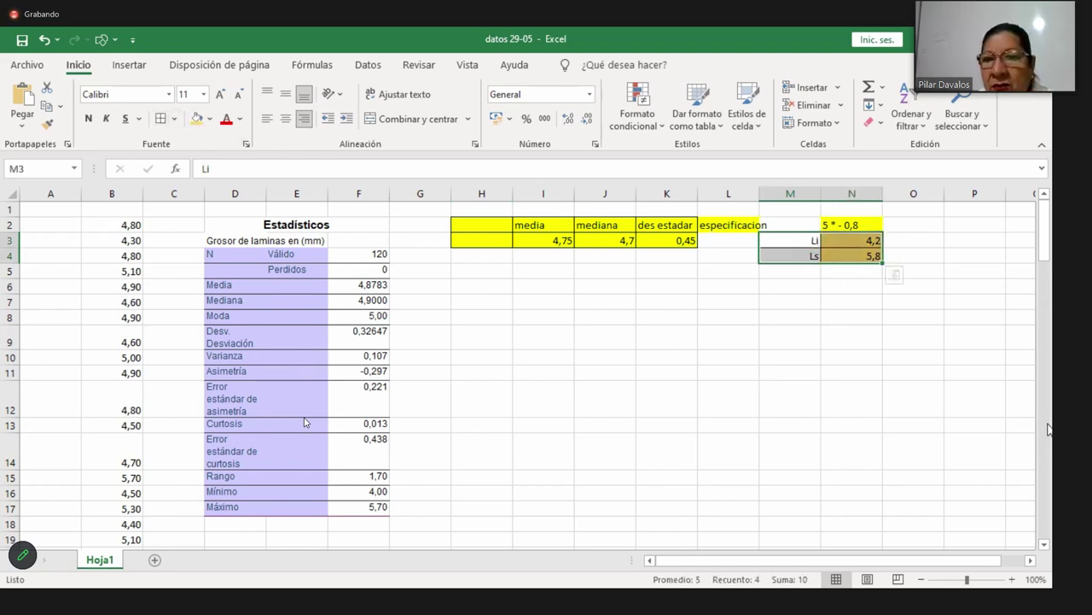
click(1017, 398)
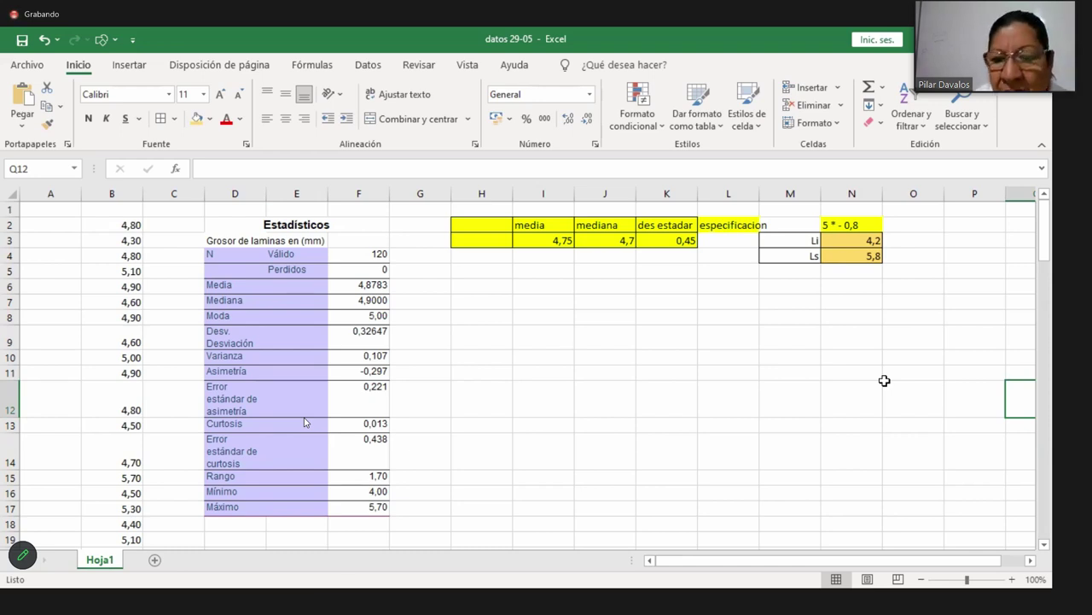
click(539, 273)
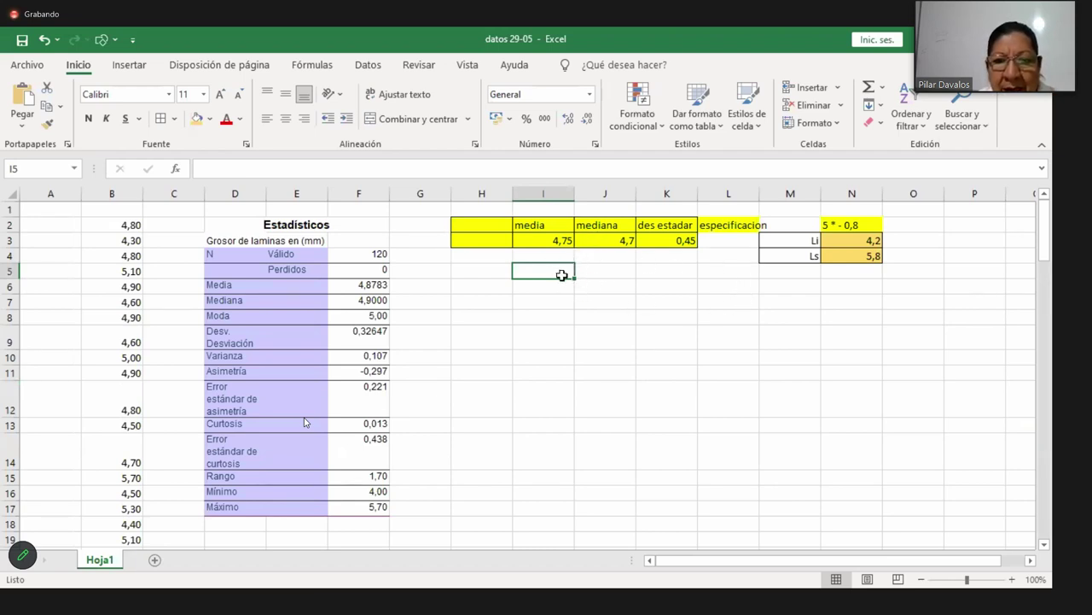
- Enter the heading "ESTADA ANTERIOR" in I5 for the previous process limits
text(ESTADA)
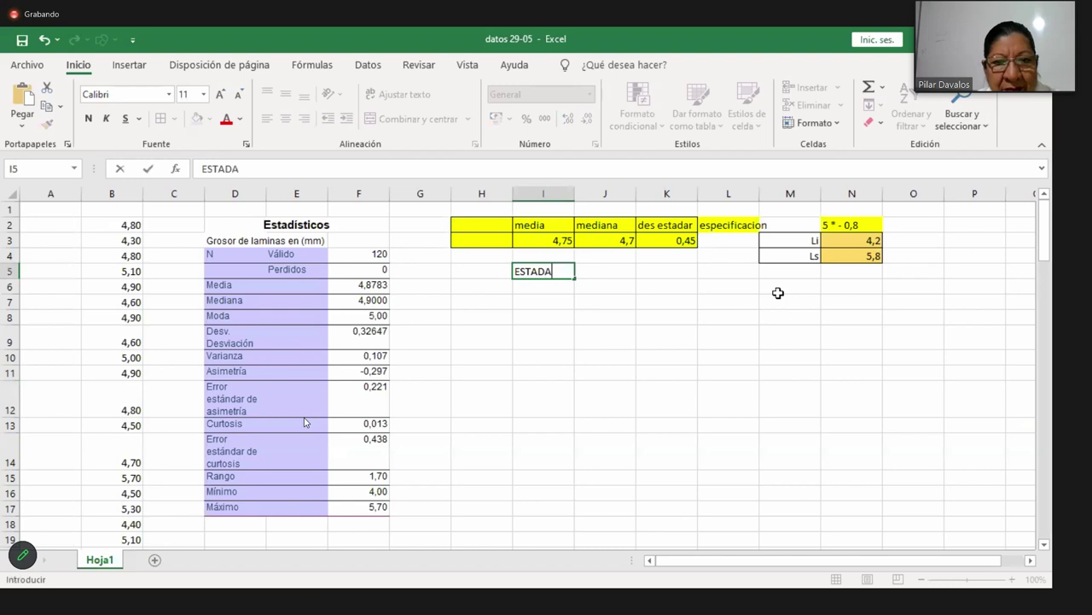
text( ANTERIOR)
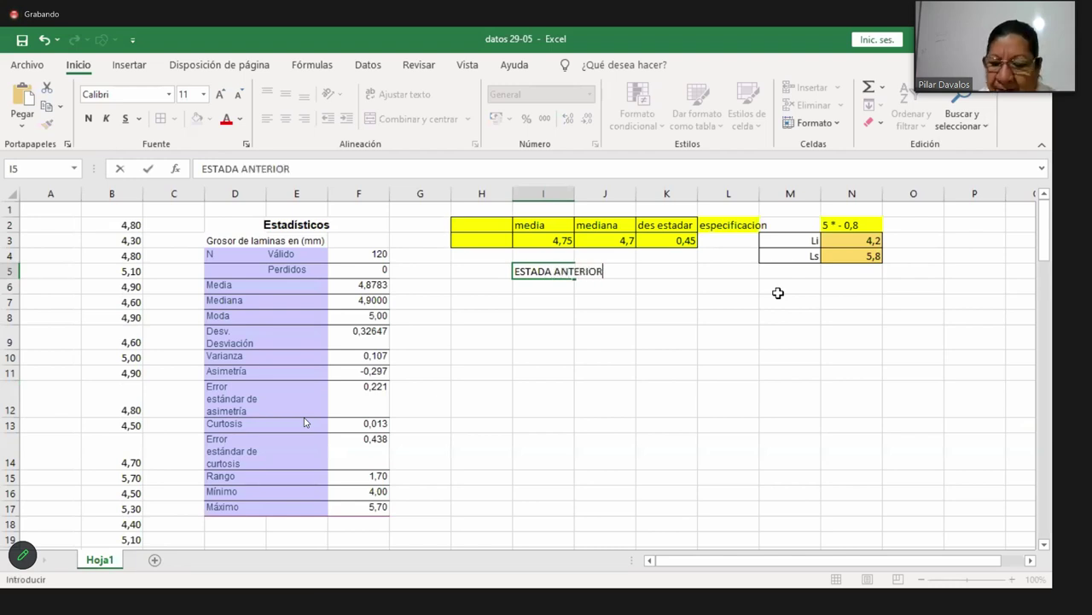
key(Return)
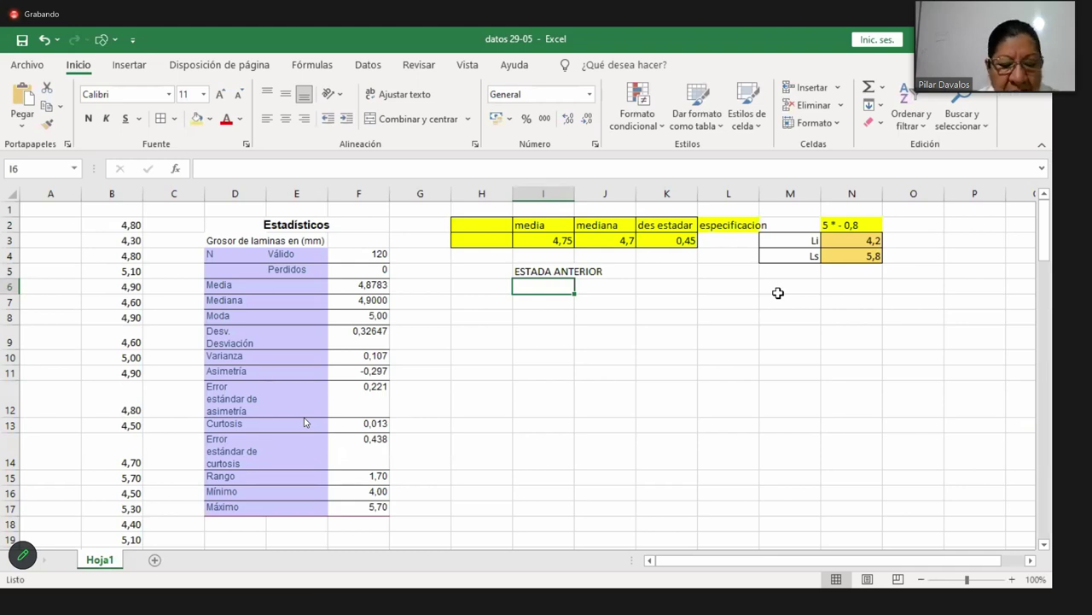
- Label the real lower limit "Li real" in I6, under the ESTADA ANTERIOR heading
text(Lip)
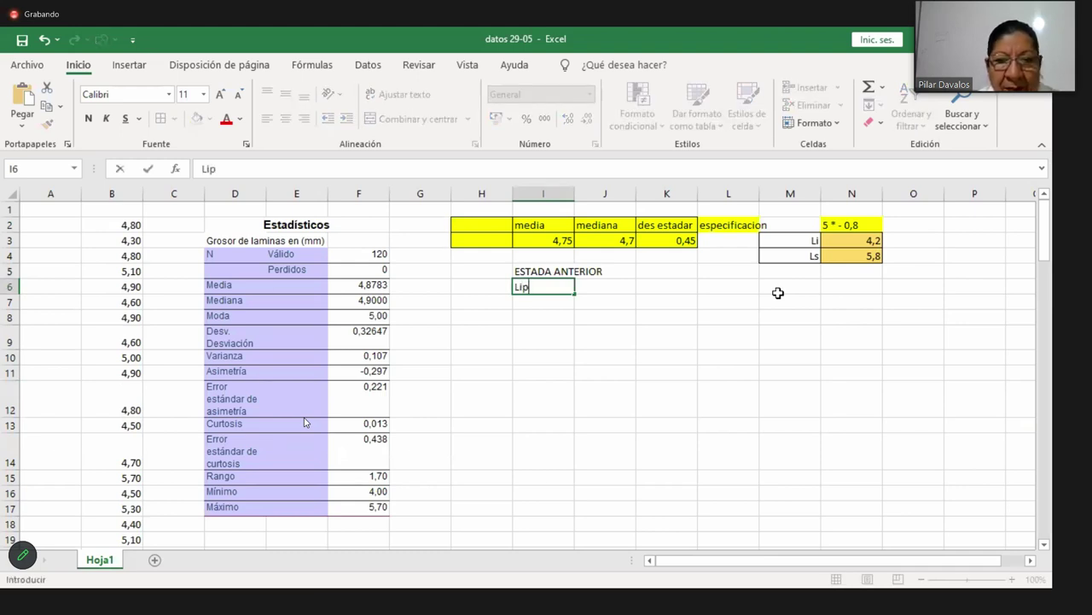
key(BackSpace)
key(BackSpace)
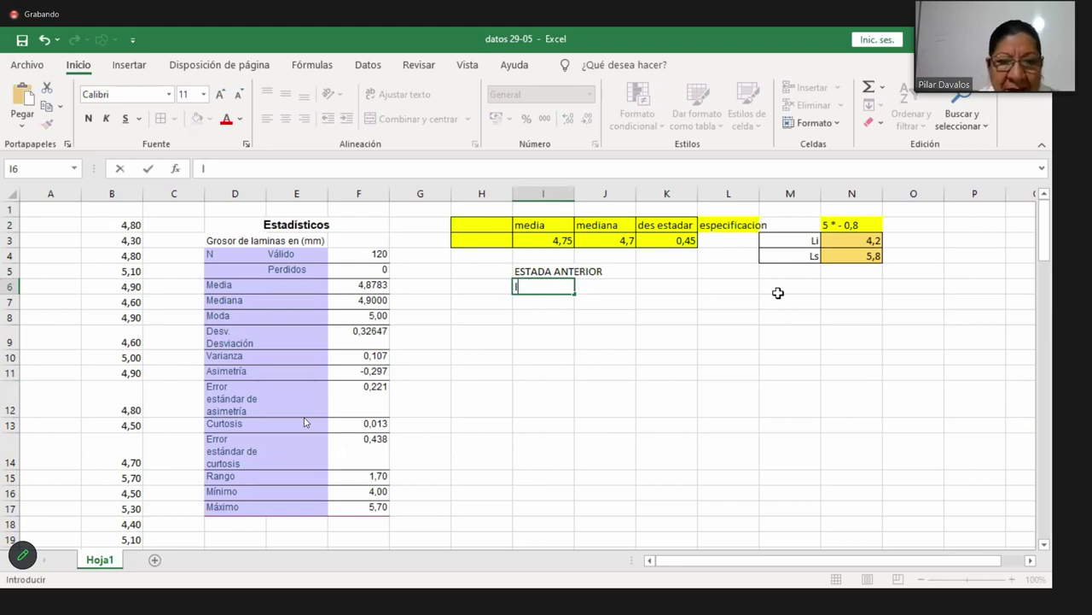
key(BackSpace)
text(LRE)
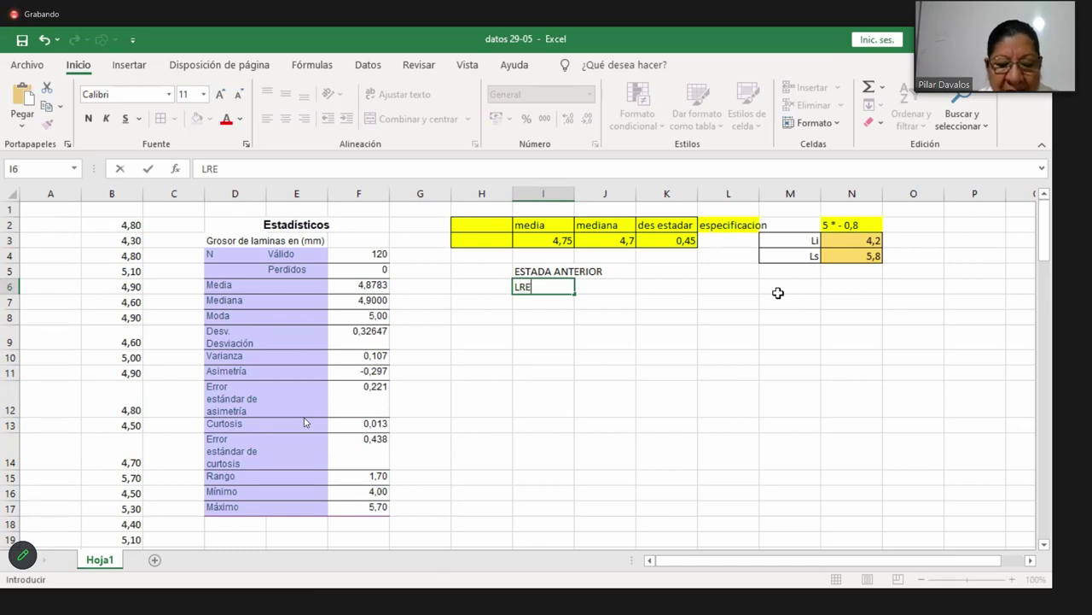
key(BackSpace)
key(BackSpace)
key(BackSpace)
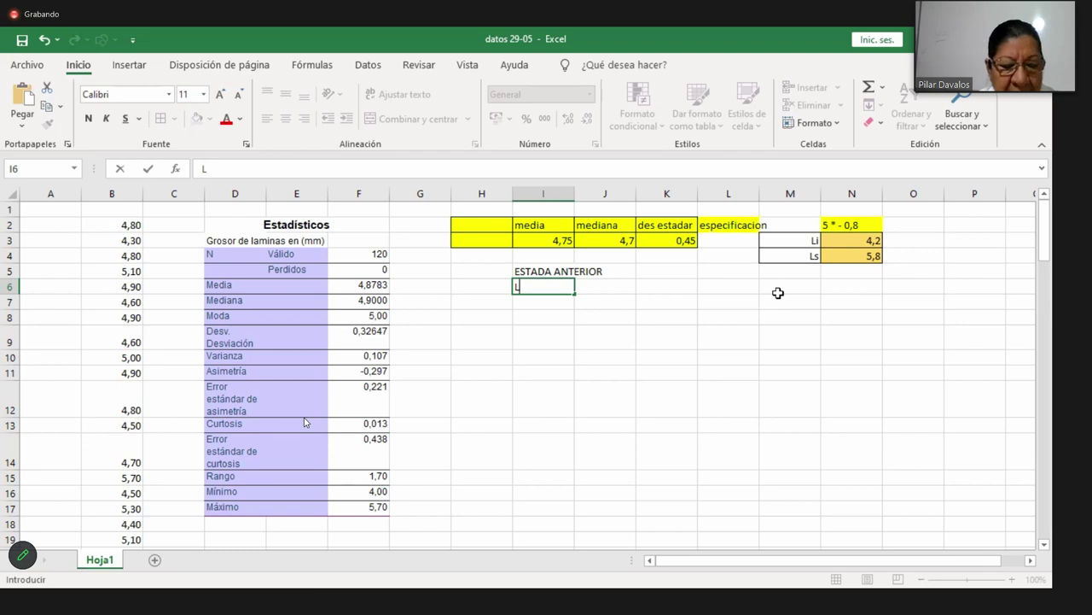
text(rE)
key(BackSpace)
text(eal)
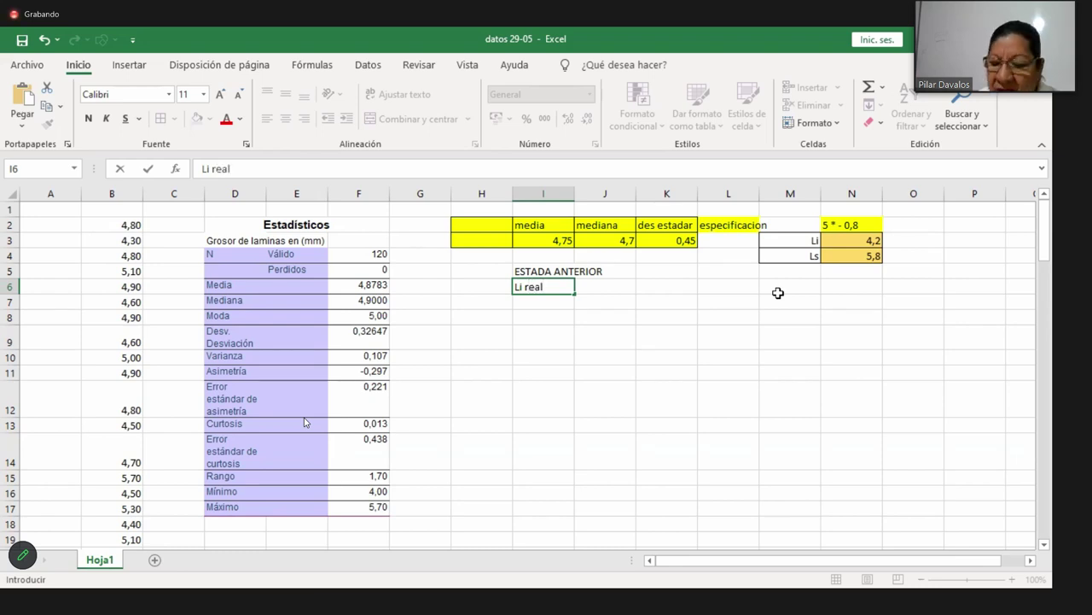
key(Return)
- Enter the formula +I3+3*K3 in J6, adding three standard deviations to the previous mean
key(Up)
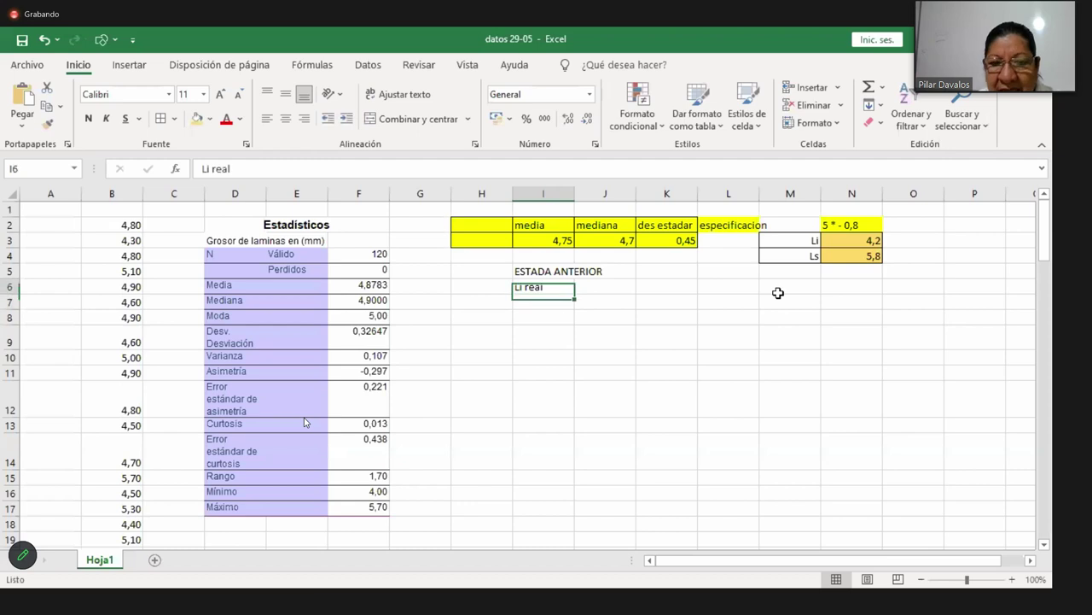
key(Right)
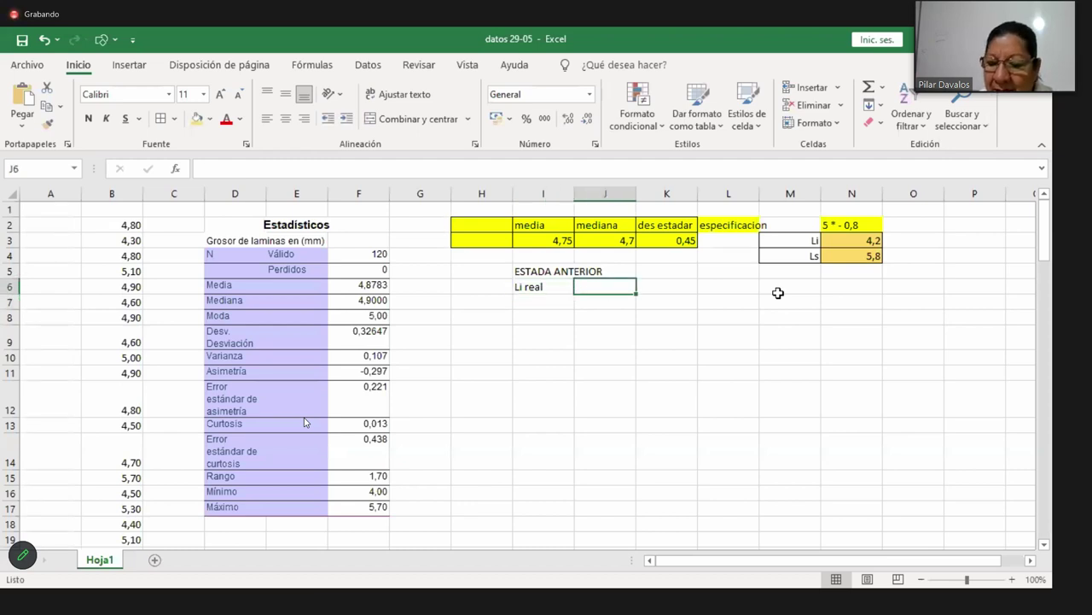
text(+)
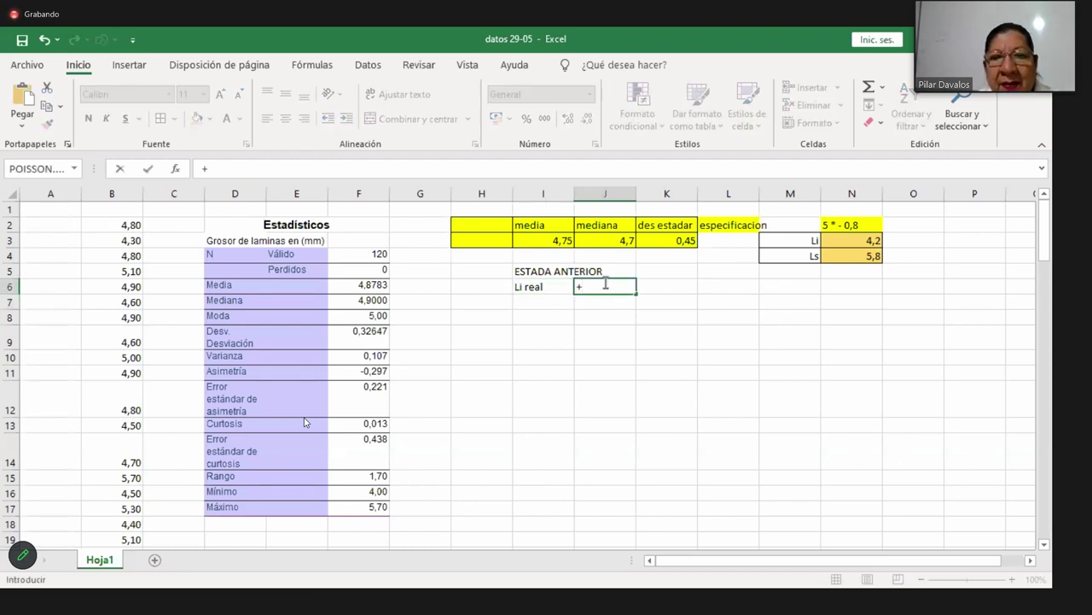
click(553, 240)
text(+)
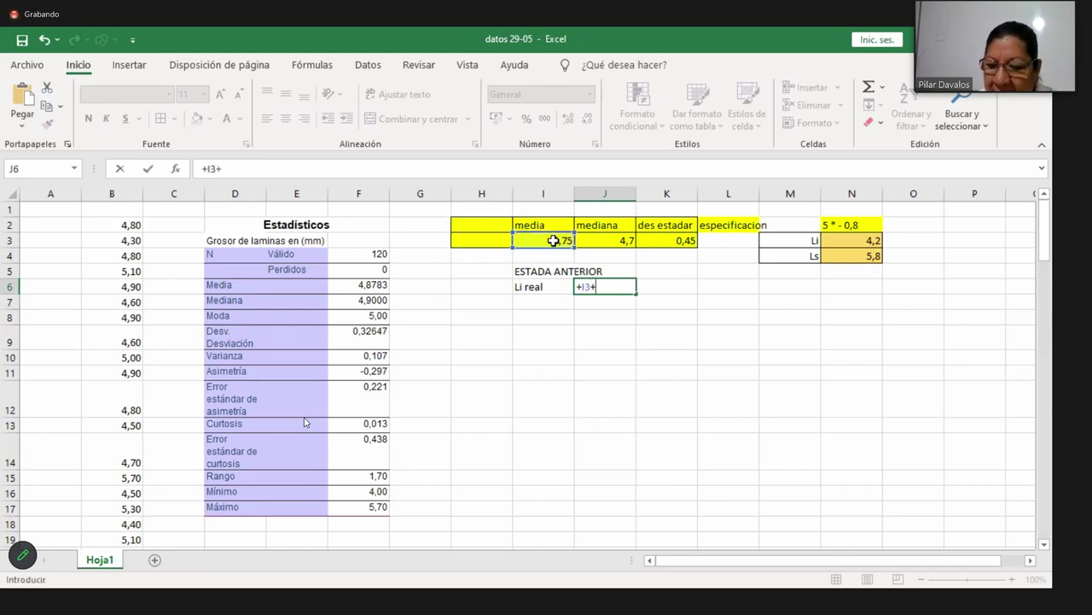
text(3*)
click(678, 241)
key(Return)
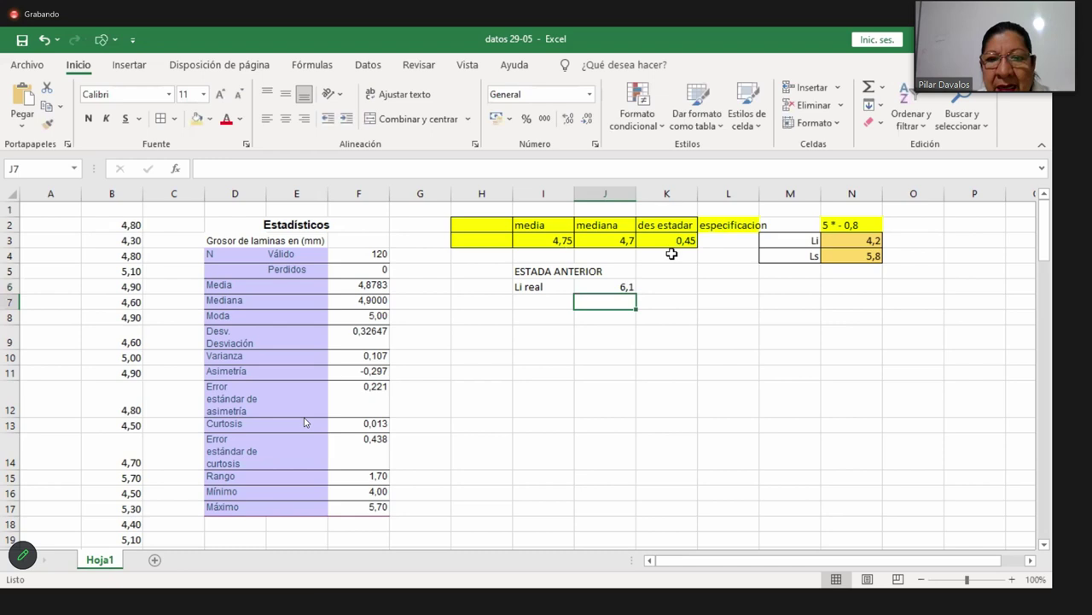
- Label the real upper limit "Lsreal" in I7, below Li real
click(533, 299)
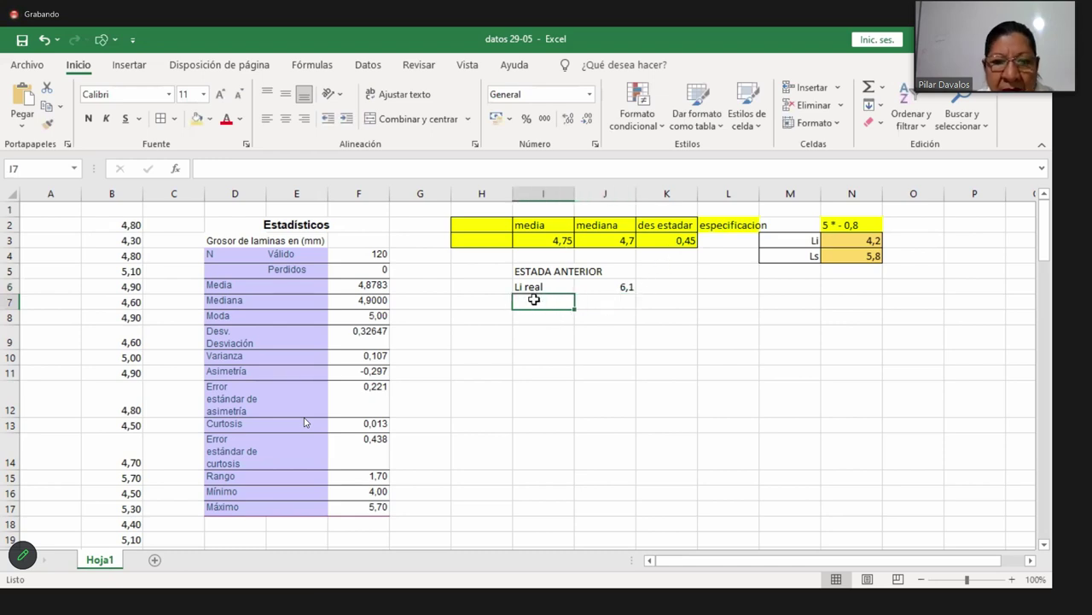
text(Ls)
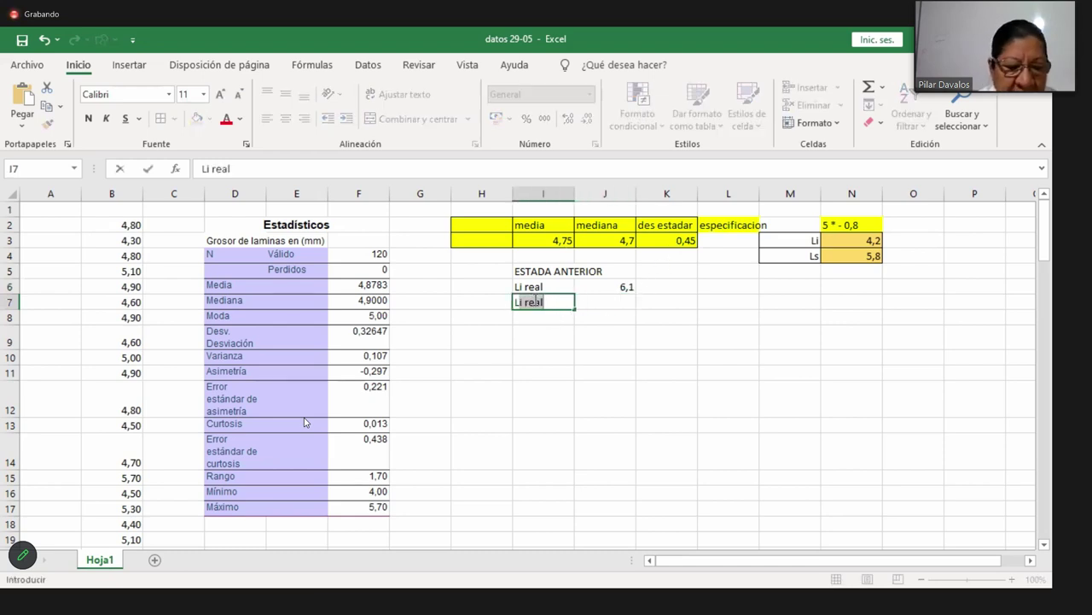
text(real)
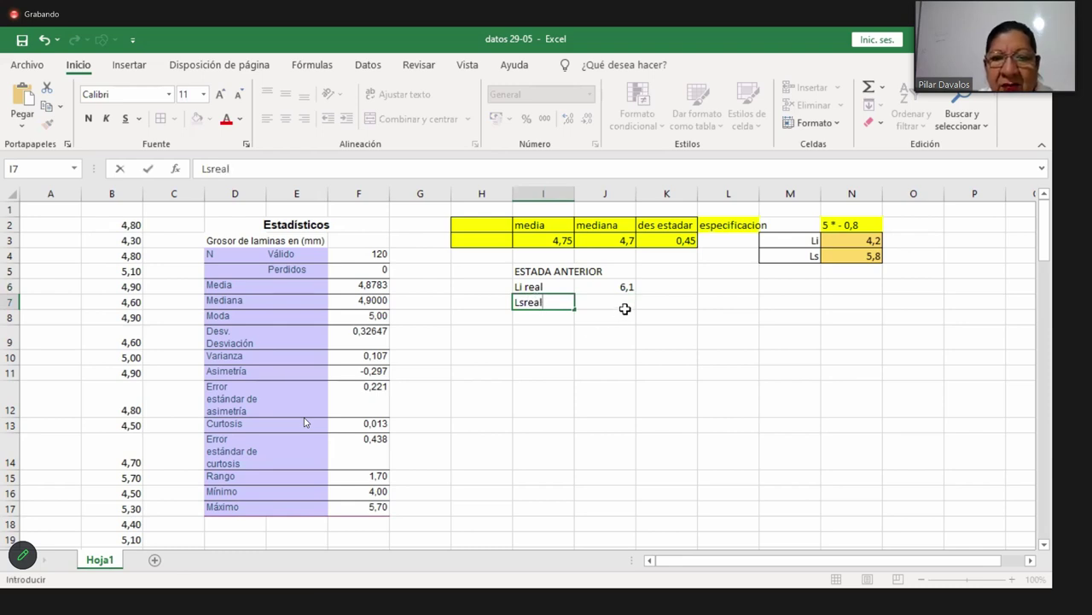
click(627, 300)
text(+)
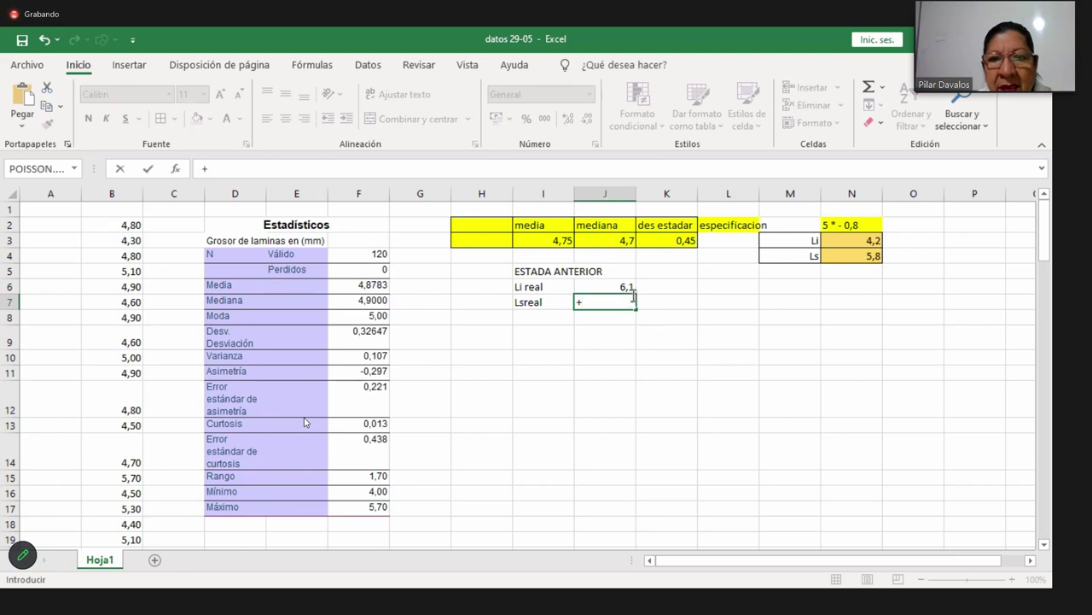
click(609, 286)
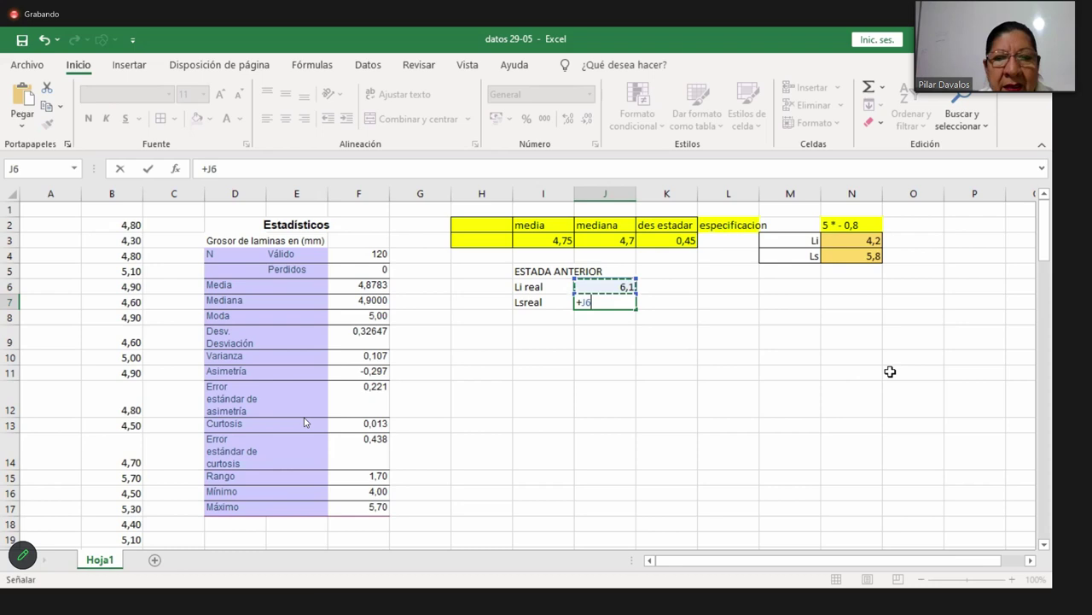
key(Escape)
- Change the Li real formula in J6 to =+I3-3*K3 so it subtracts three standard deviations
click(628, 289)
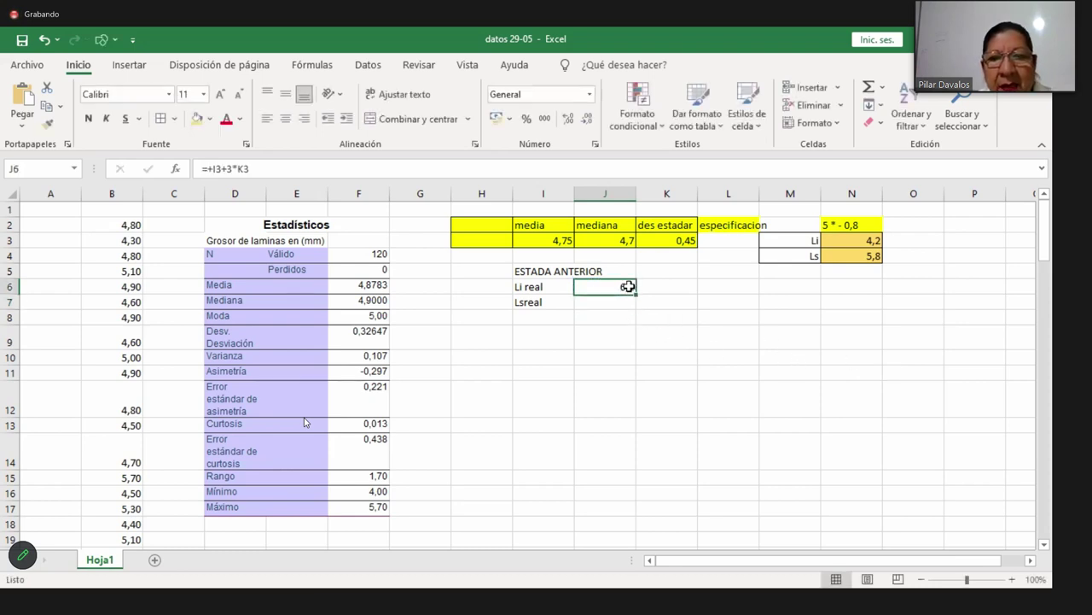
click(223, 166)
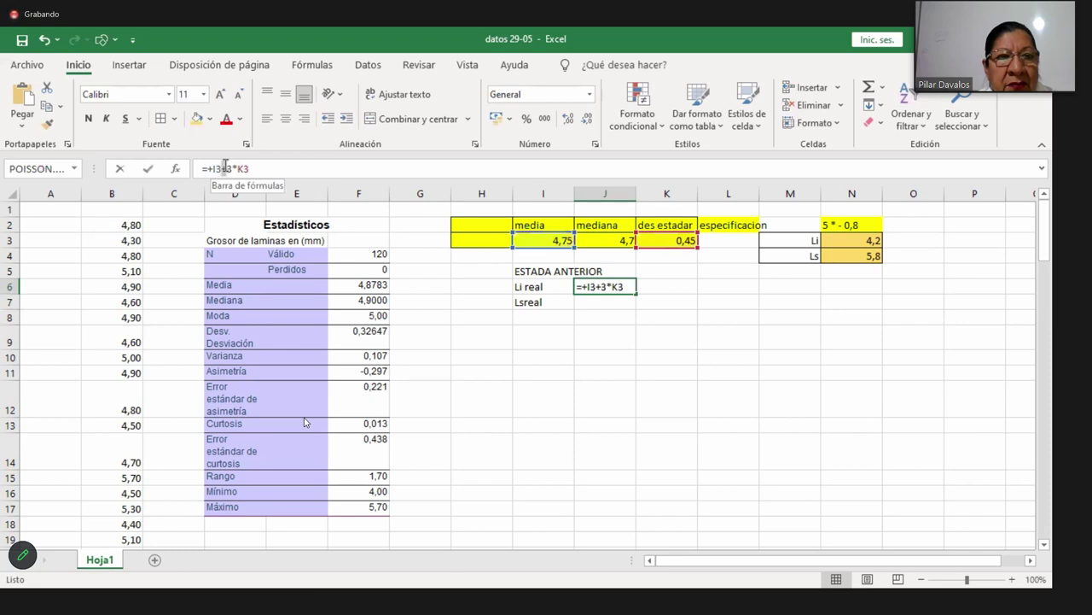
key(BackSpace)
text(-)
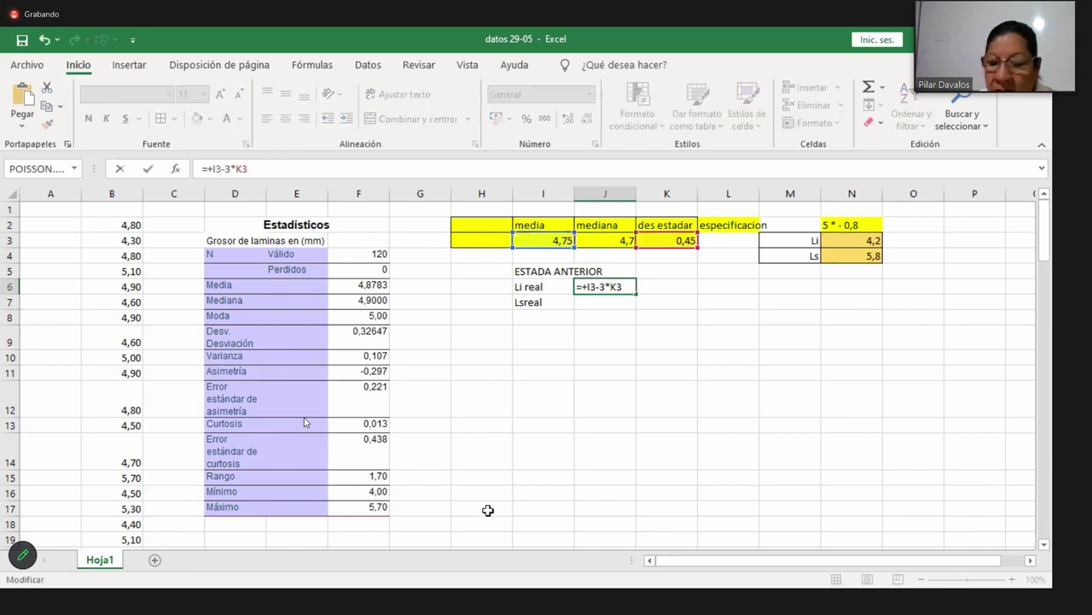
key(Return)
- Calculate the previous process's real upper limit in J7 with the formula +I3+3*K3
text(+)
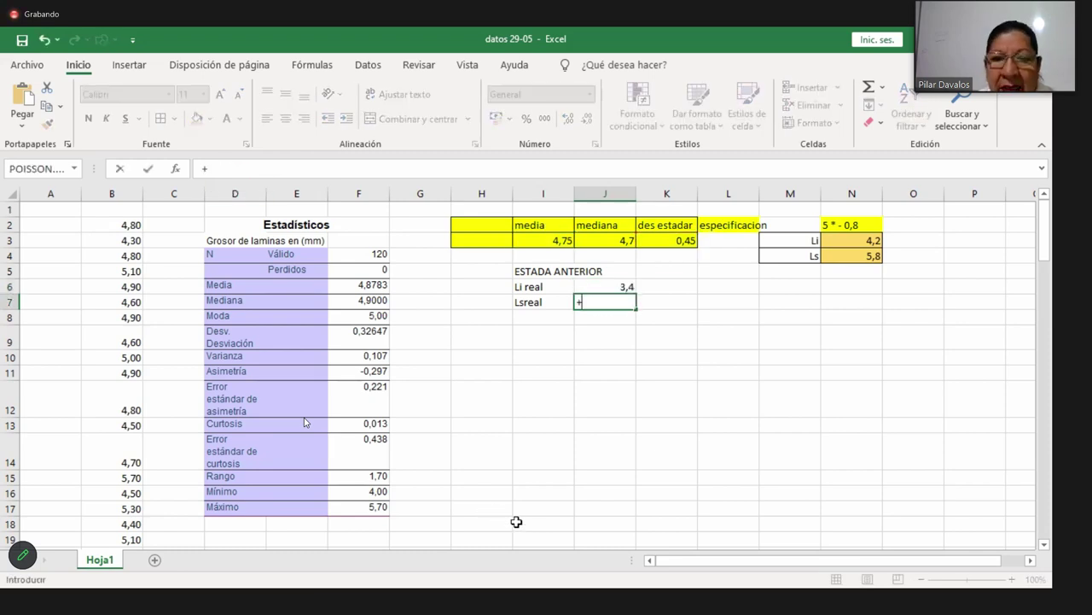
click(564, 244)
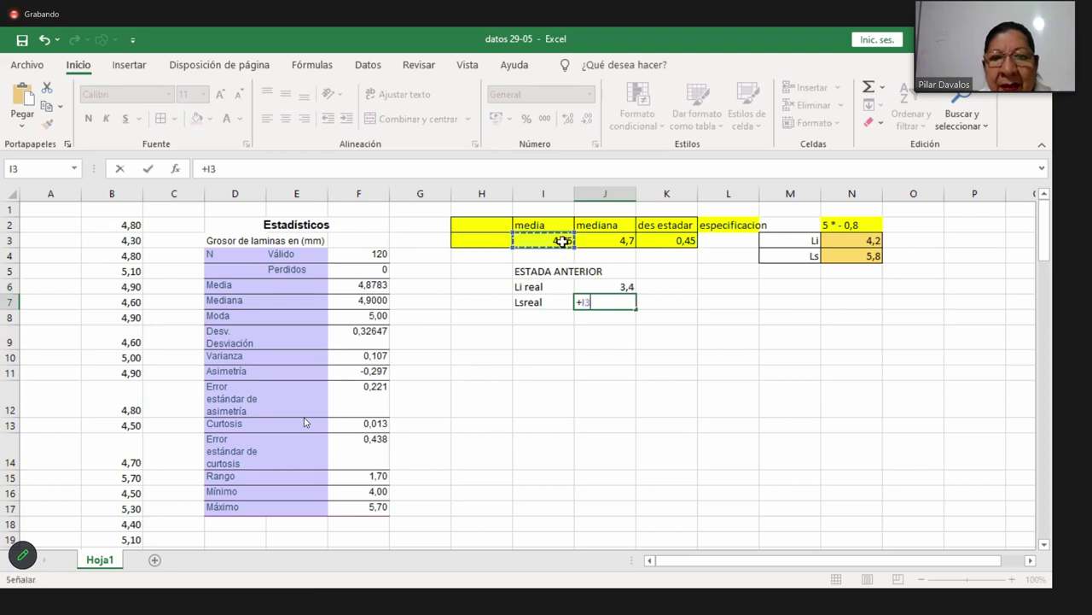
text(+)
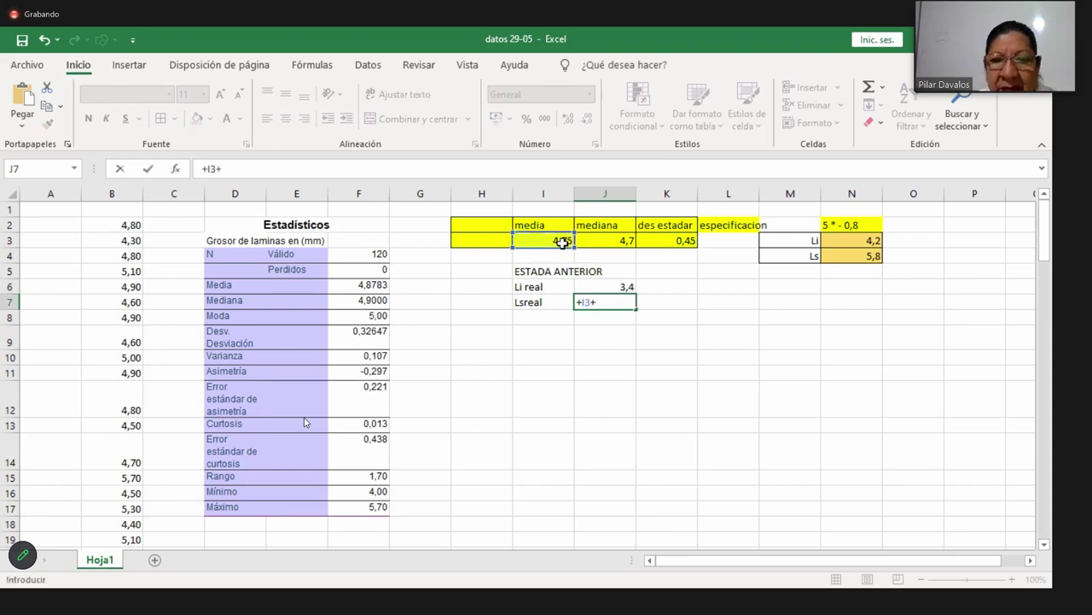
text(3*)
click(689, 239)
key(Return)
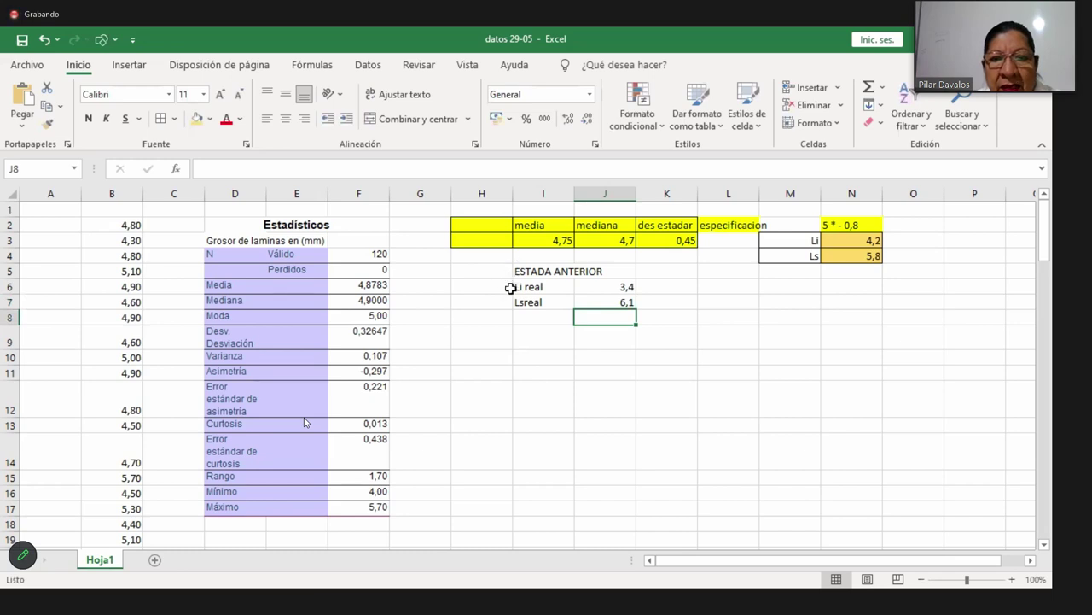
- Enter the heading "AHORA" in I9 for the current process limits
click(534, 339)
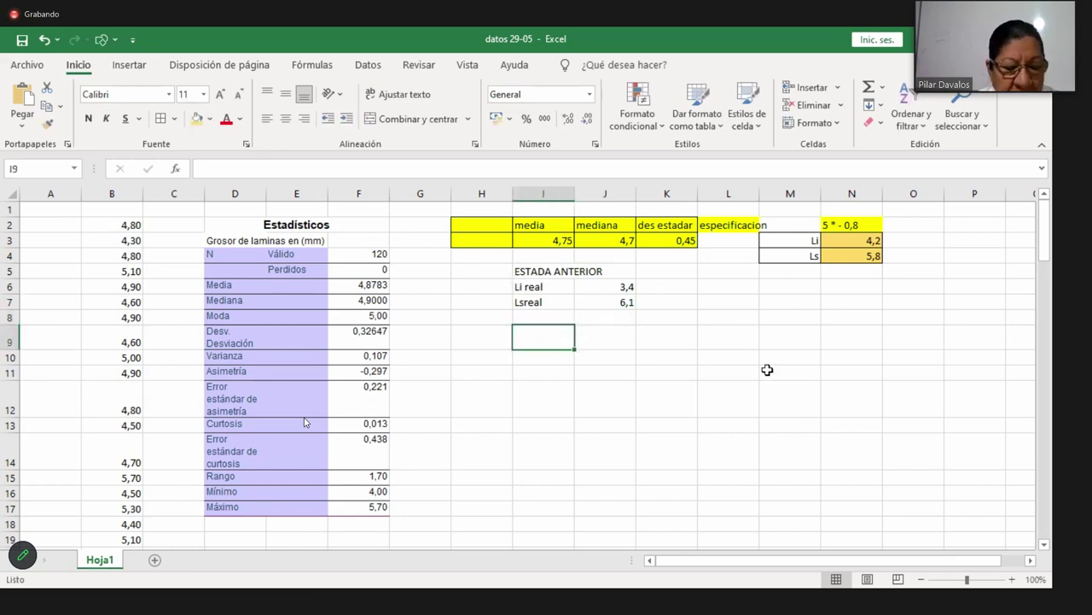
text(AHHIRA)
key(BackSpace)
key(BackSpace)
key(BackSpace)
key(BackSpace)
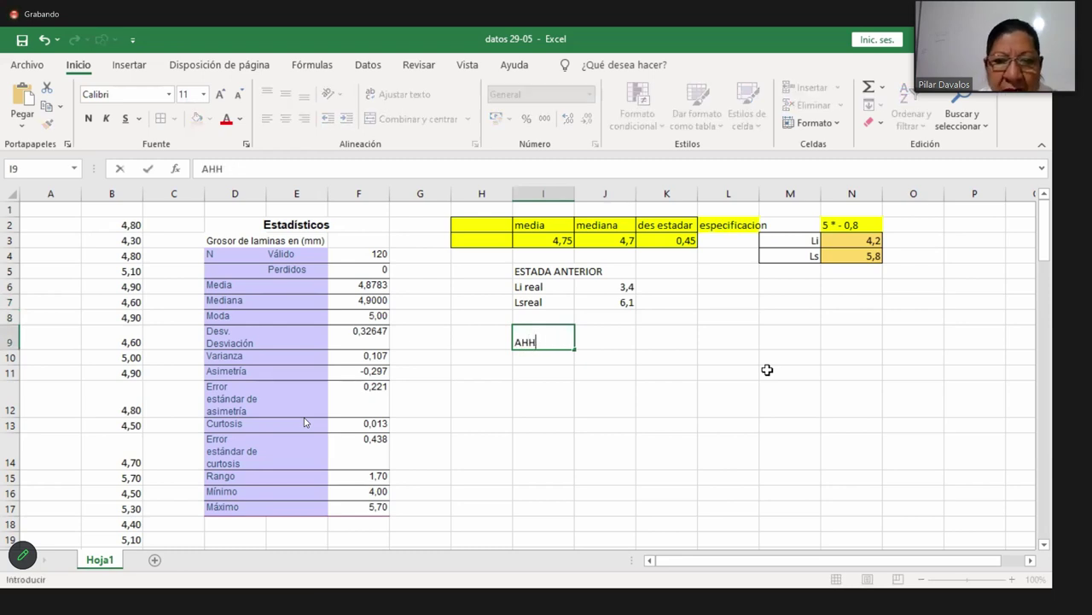
text(ORA)
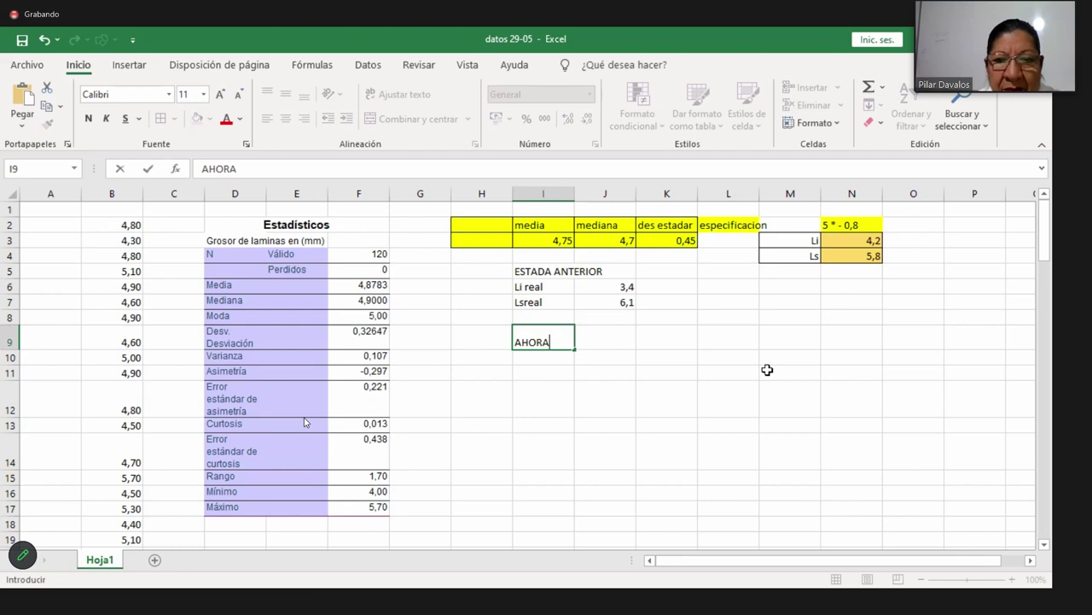
key(Return)
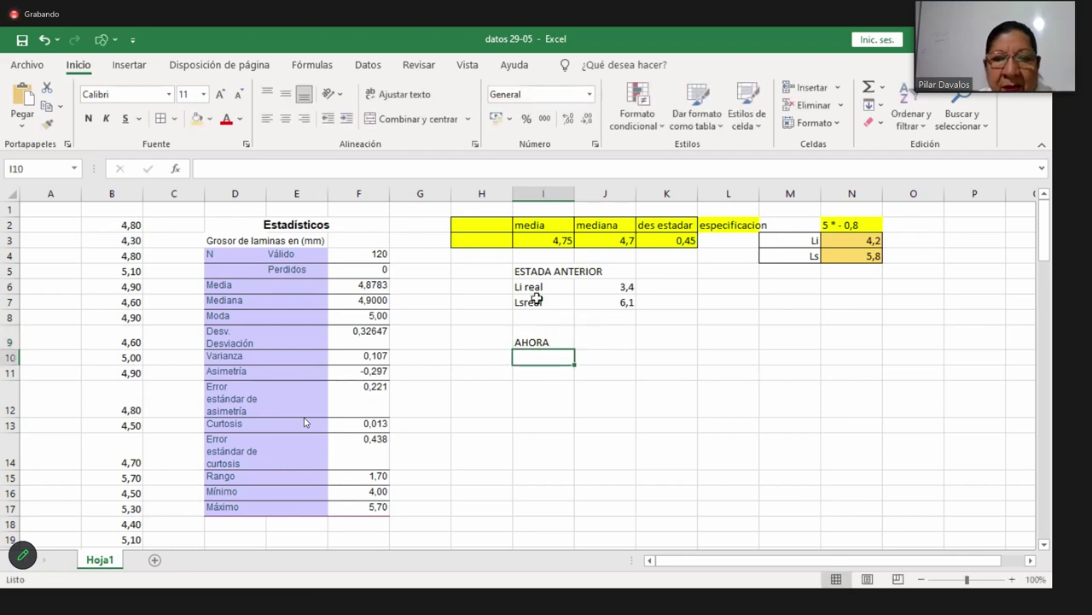
- Copy the Li real and Lsreal labels from I6:I7 to I10:I11 under the AHORA heading
drag(543, 288, 544, 301)
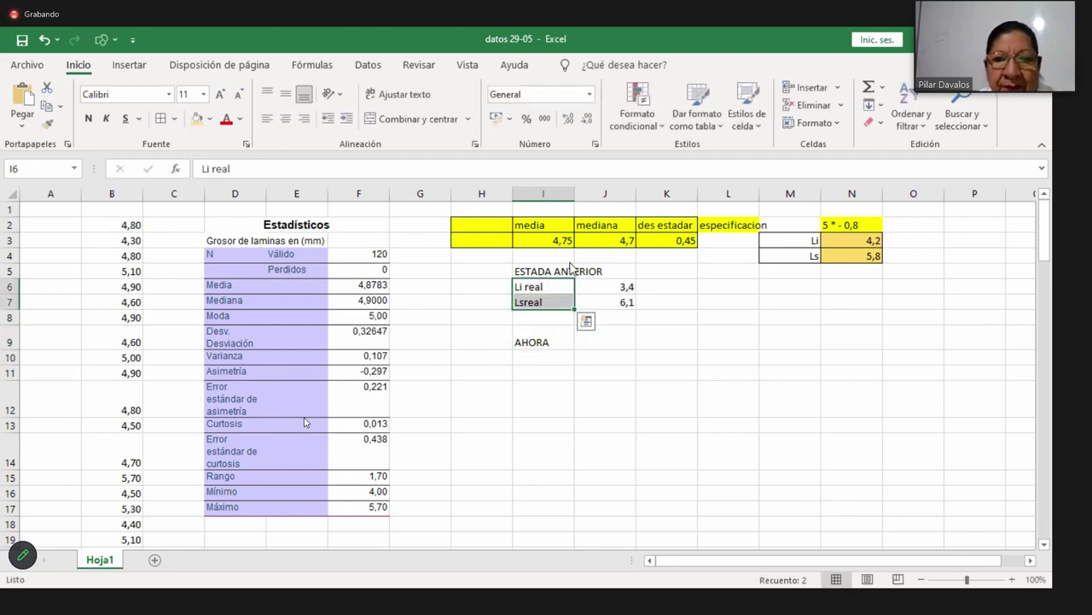
right_click(545, 299)
click(601, 211)
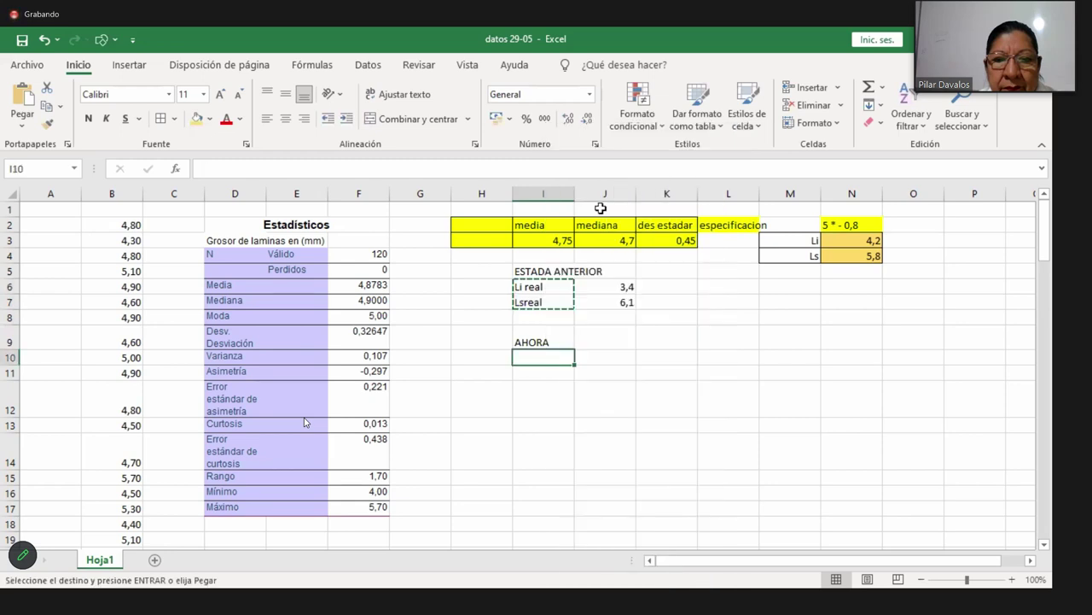
right_click(563, 357)
click(588, 256)
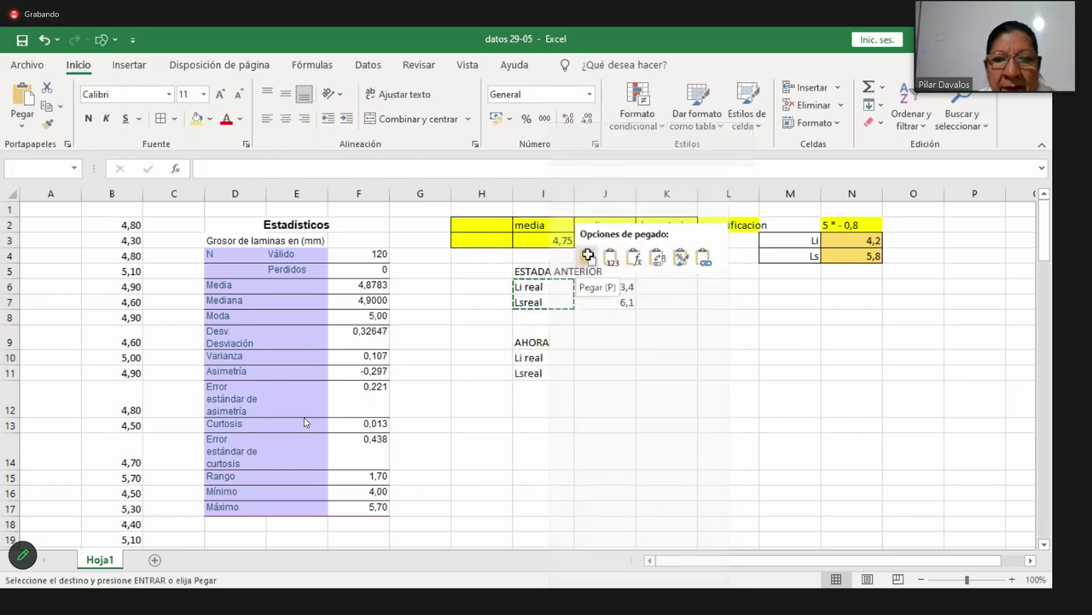
- Calculate the current process's real lower limit in J10 with the formula +F6-3*F9
click(605, 357)
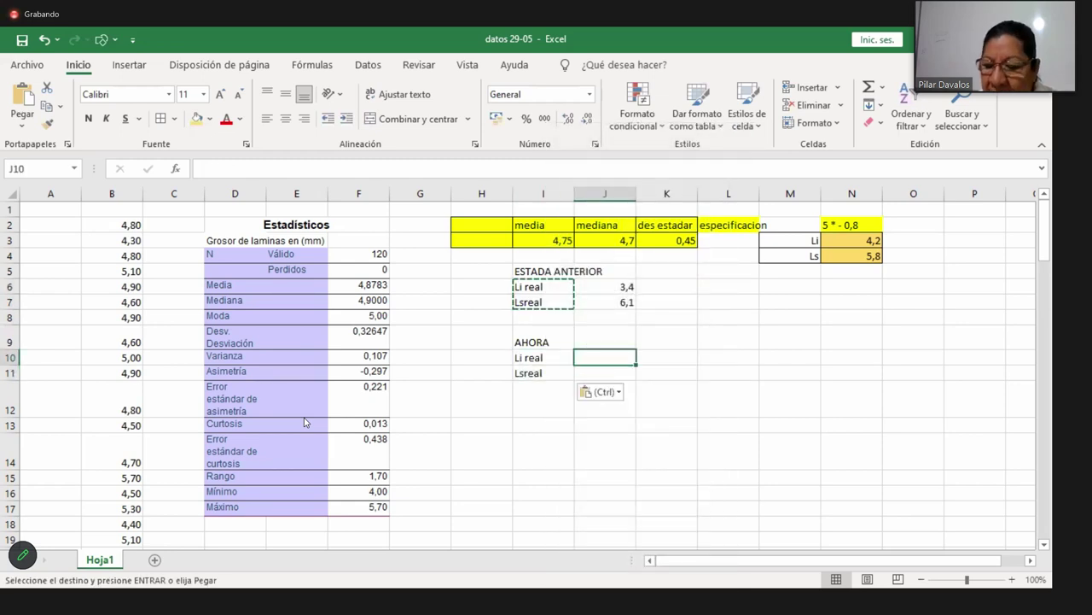
text(+)
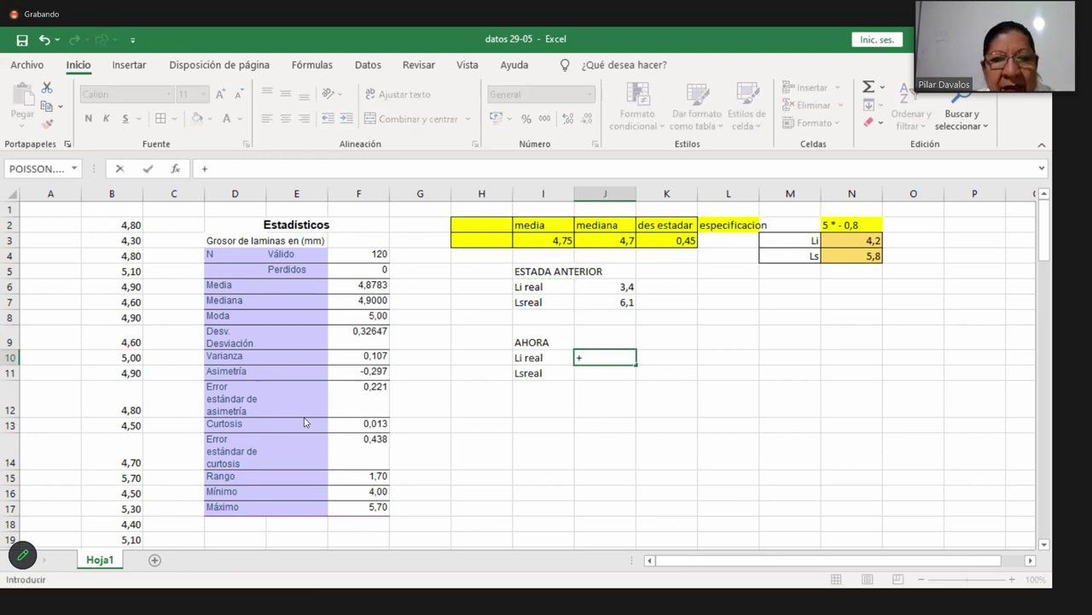
click(360, 286)
text(-)
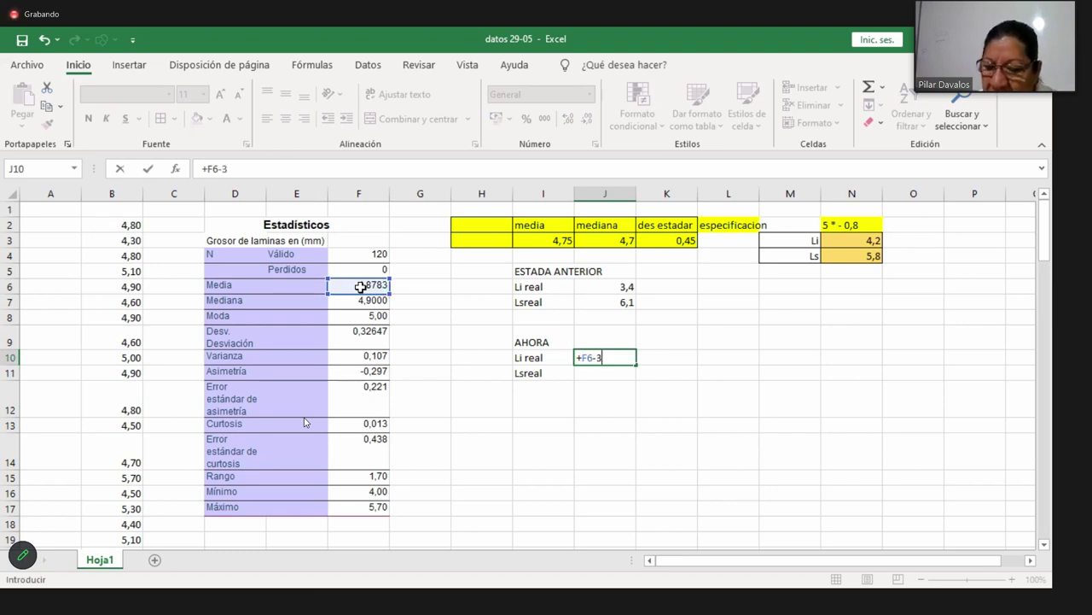
text(3*)
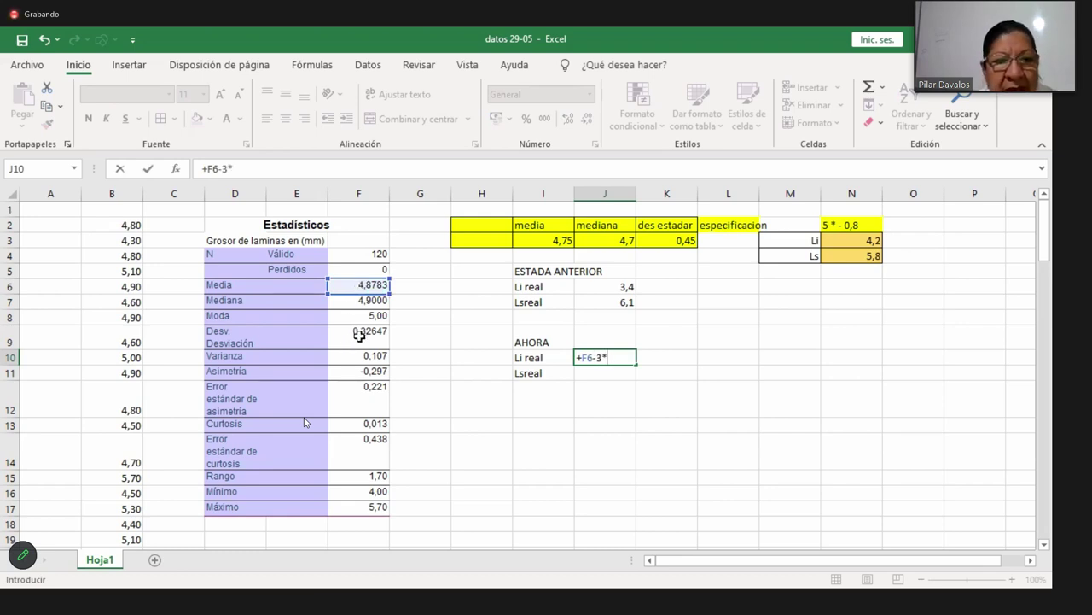
click(359, 334)
key(Return)
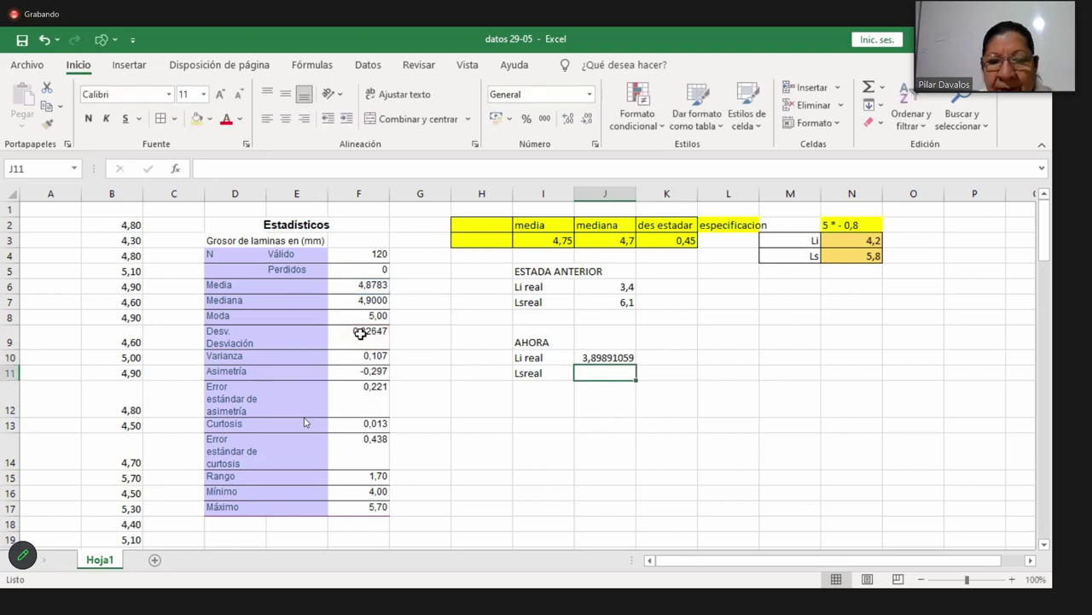
- Calculate the current process's real upper limit in J11 with the formula +F6+3*F9
text(+)
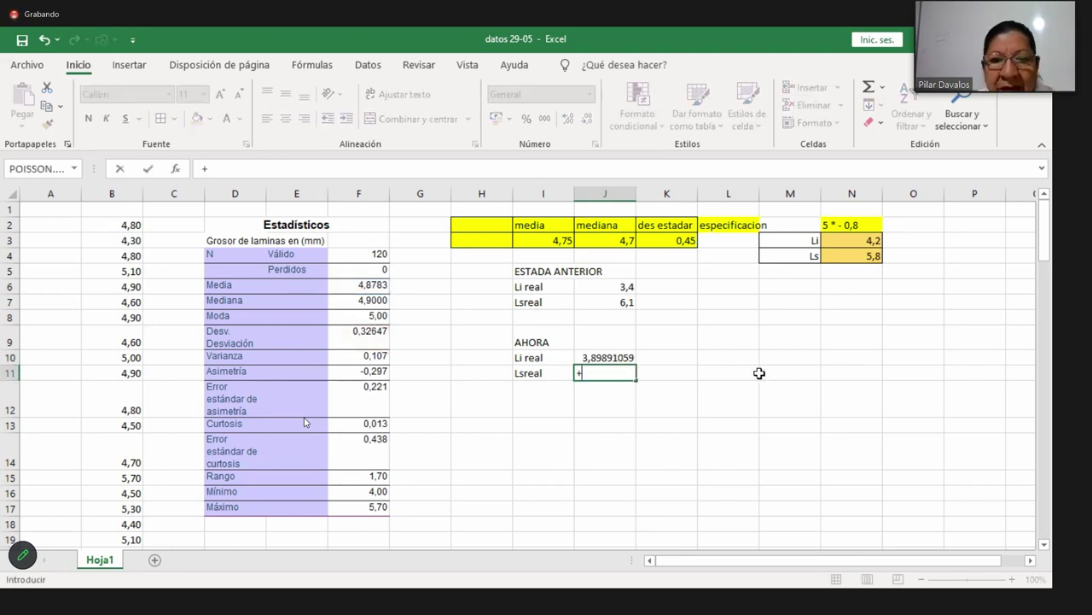
click(383, 286)
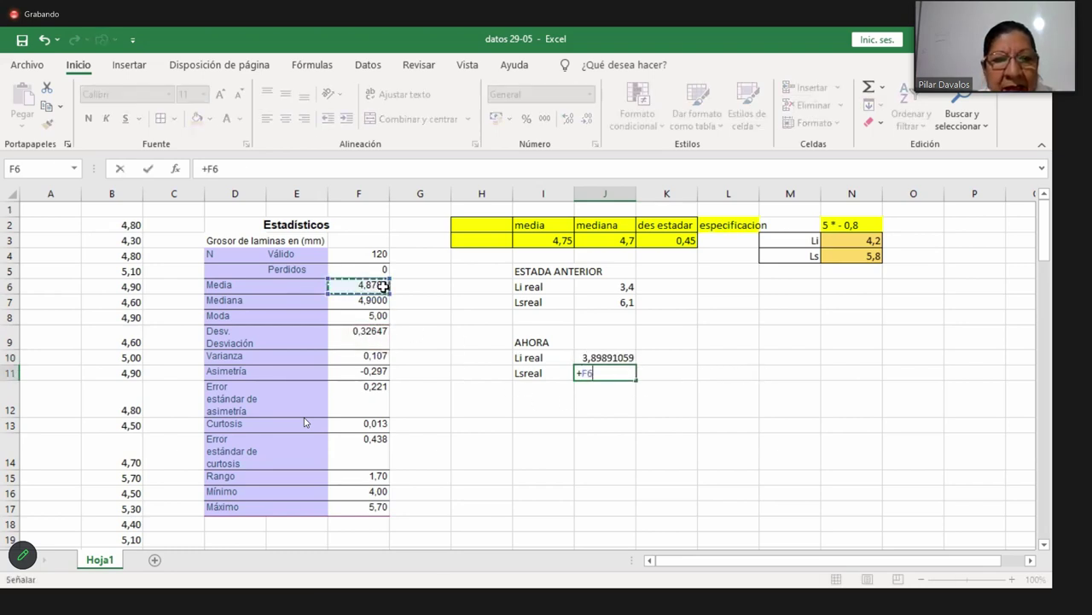
text(+)
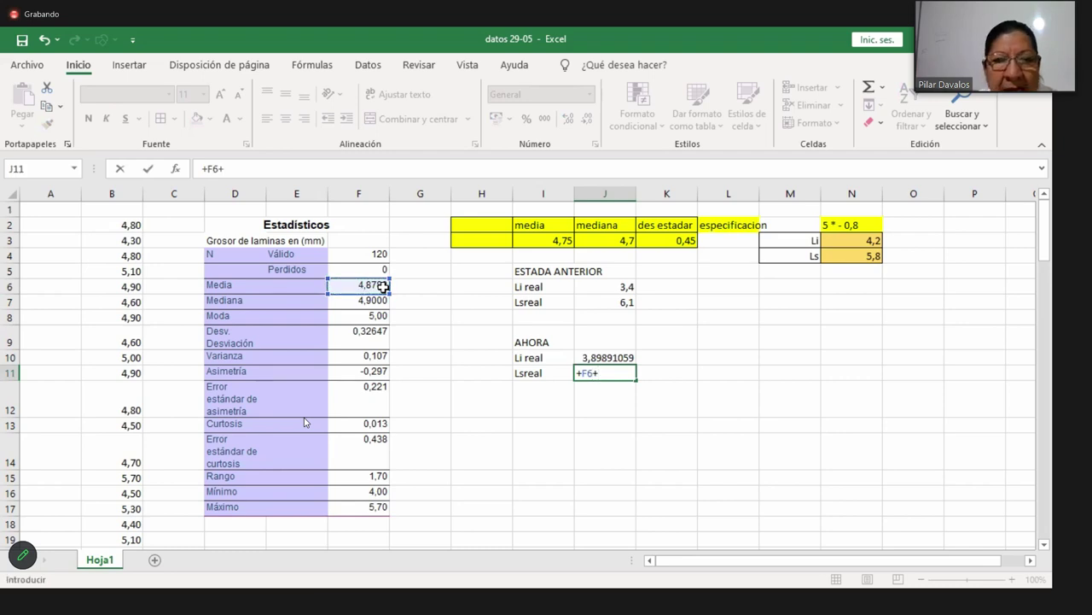
text(3*)
click(362, 341)
key(Return)
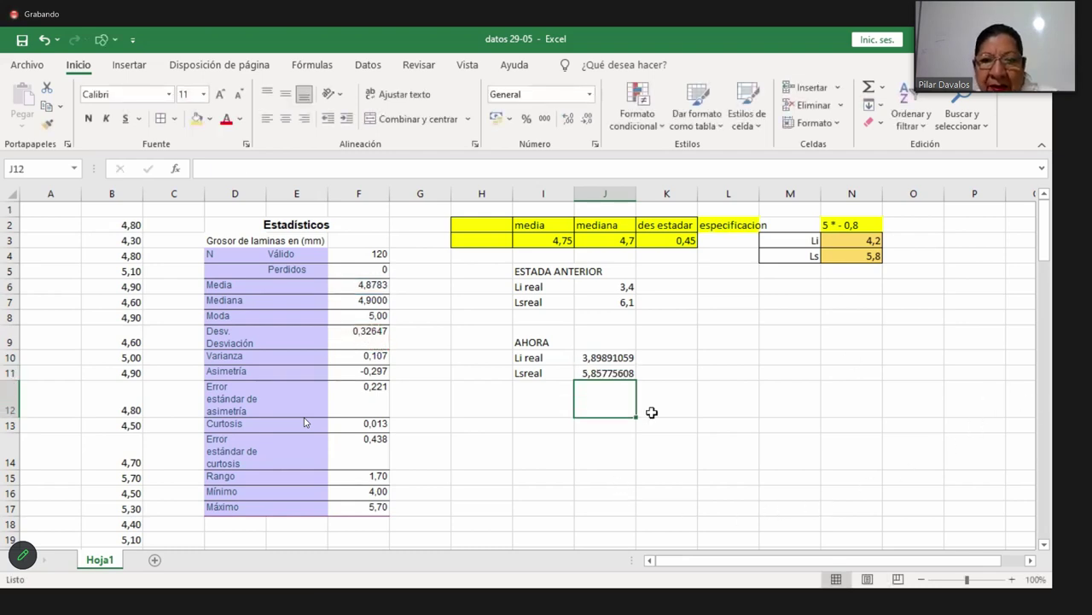
- Show the current process limits in J10:J11 with two decimal places
drag(617, 361, 620, 375)
click(587, 120)
click(587, 120)
click(587, 120)
click(587, 121)
click(587, 121)
click(587, 120)
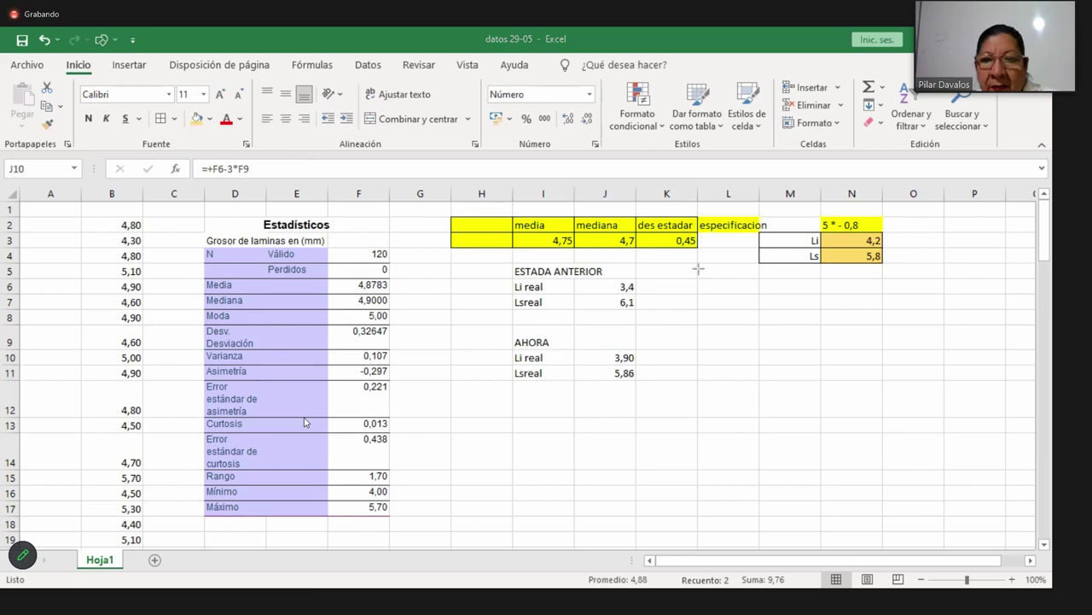
- Draw a vertical and a horizontal axis in magenta below the specification cells and sketch a bell curve over them
drag(698, 269, 699, 435)
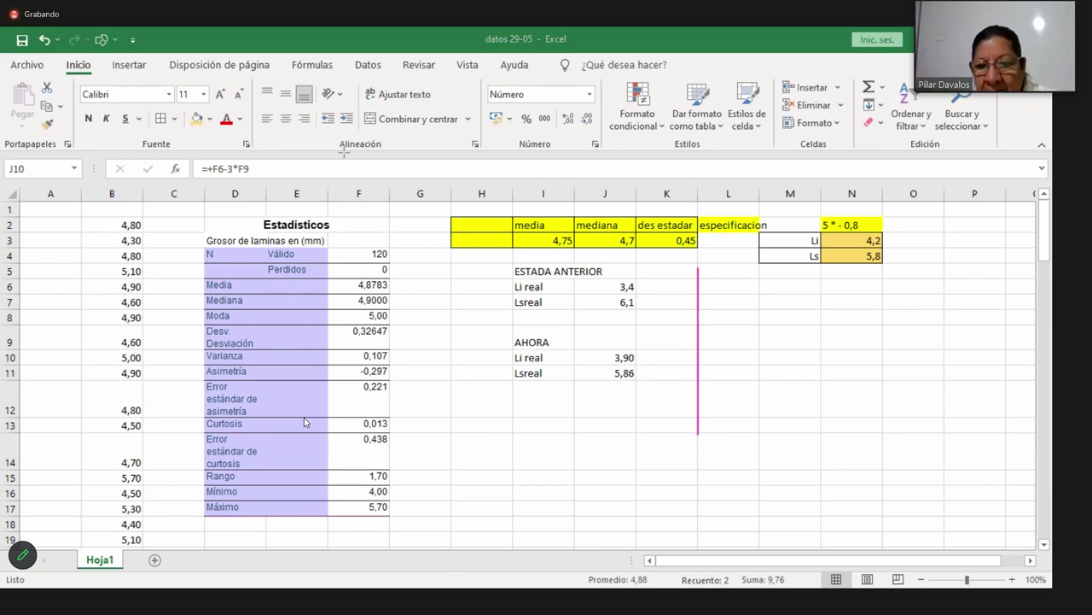
drag(668, 415, 1010, 416)
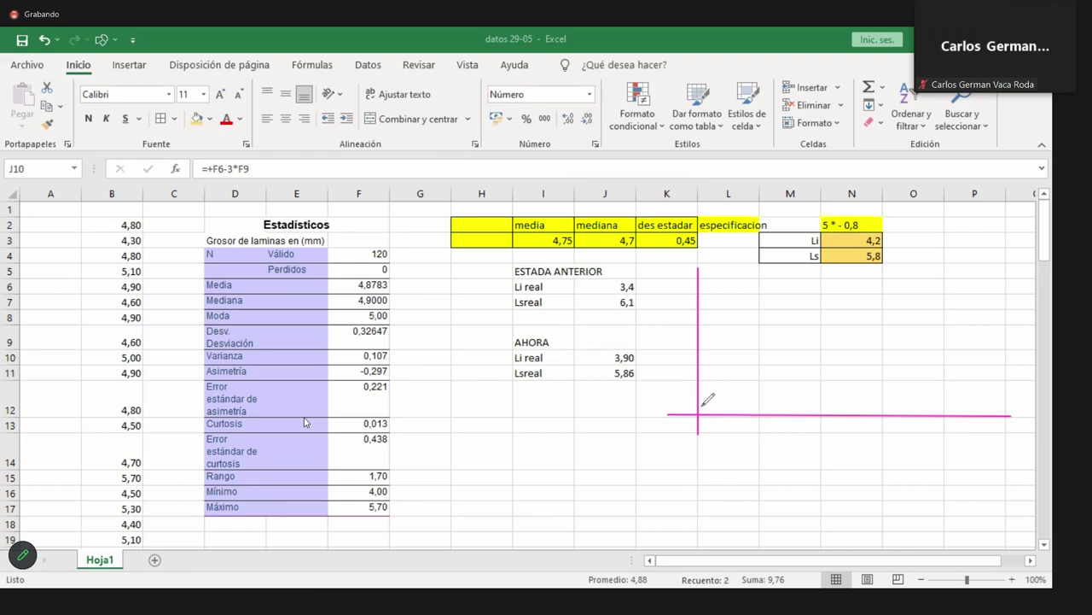
mouse_move(703, 404)
mouse_down()
mouse_move(764, 377)
mouse_move(830, 295)
mouse_move(860, 281)
mouse_move(891, 297)
mouse_move(953, 394)
mouse_move(1010, 413)
mouse_up()
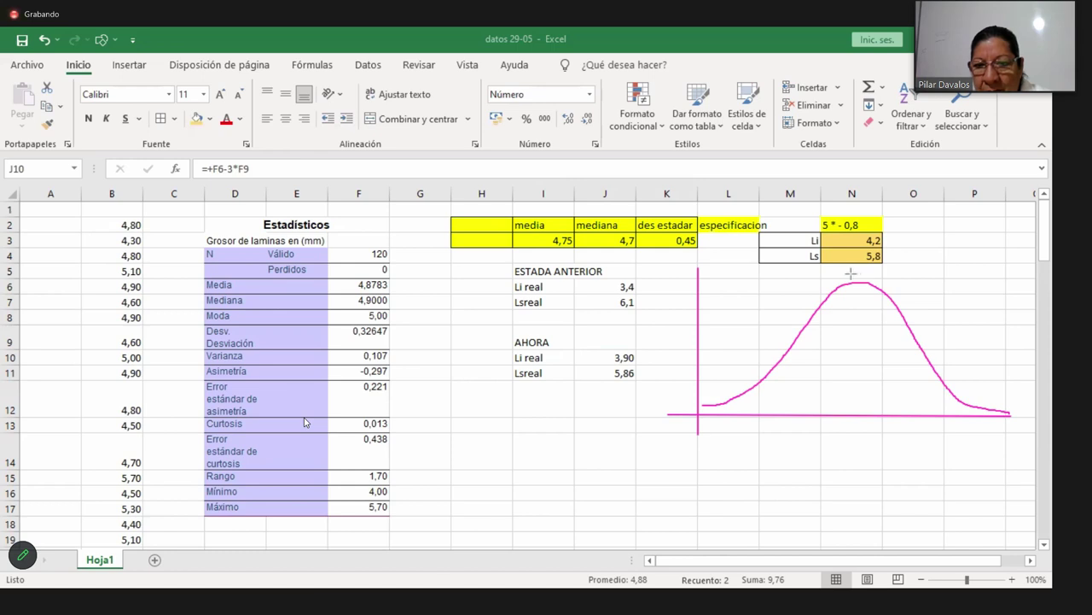
- Draw red vertical lines through the bell curve at its centre, lower limit and upper limit, redoing the centre line so it is straight
mouse_move(849, 274)
mouse_down()
mouse_move(840, 379)
mouse_move(852, 442)
mouse_up()
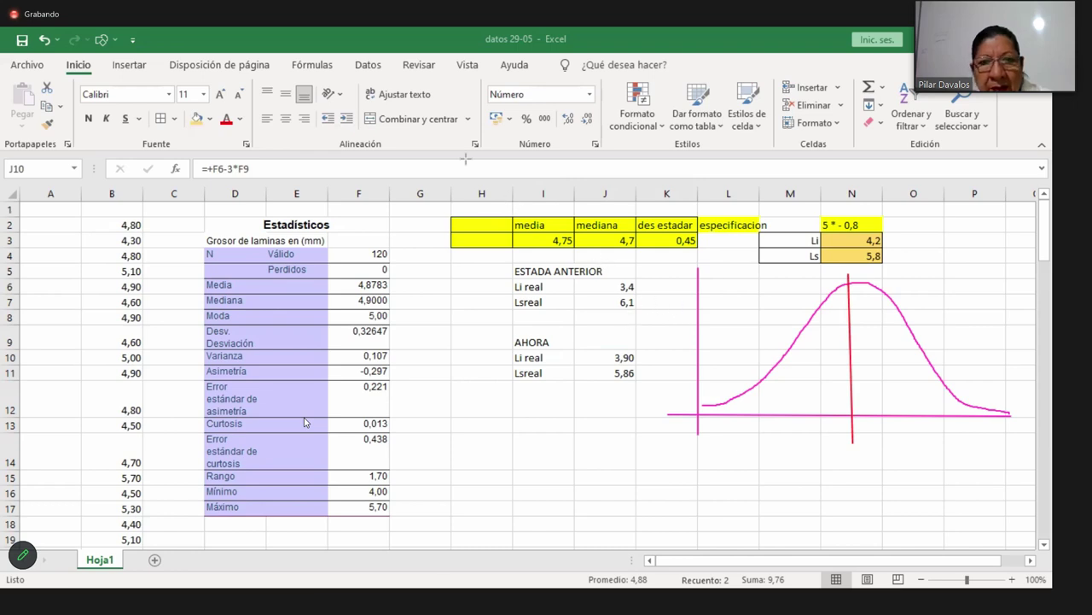
click(848, 324)
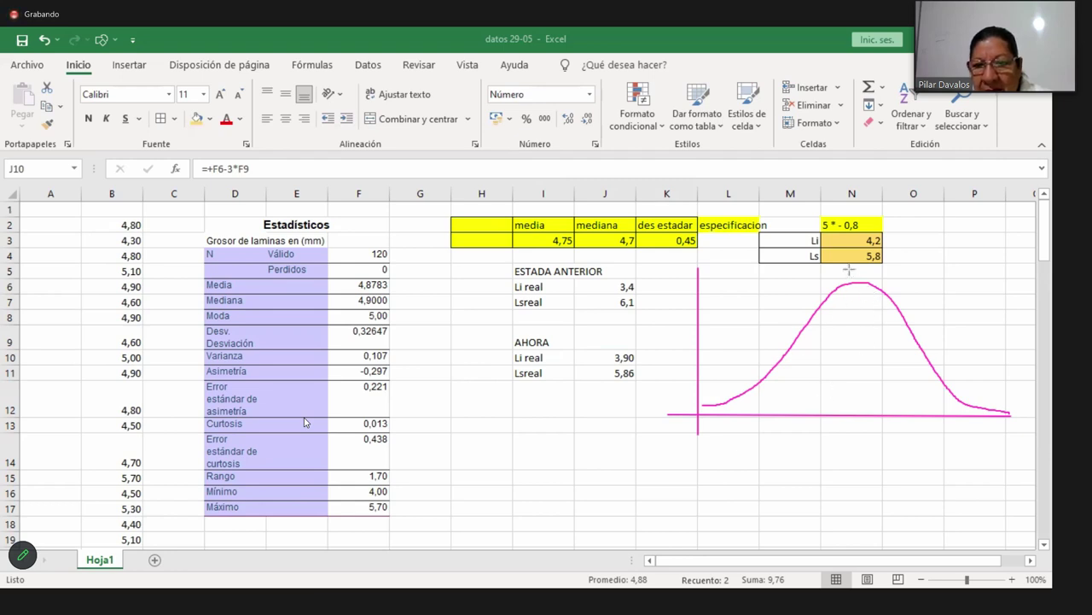
mouse_move(850, 269)
mouse_down()
mouse_move(855, 383)
mouse_move(848, 437)
mouse_up()
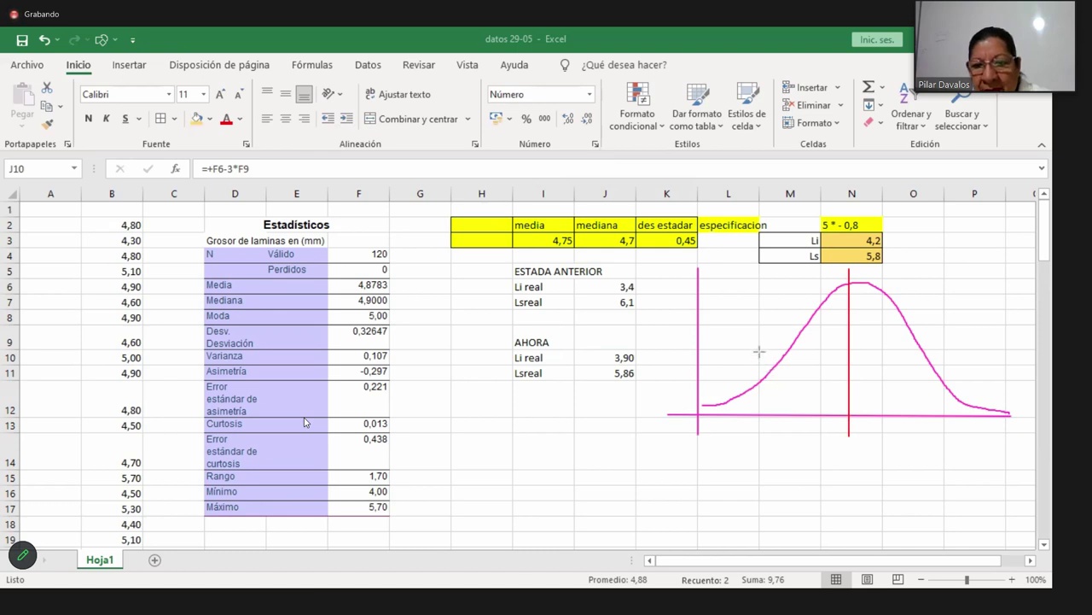
drag(759, 349, 758, 445)
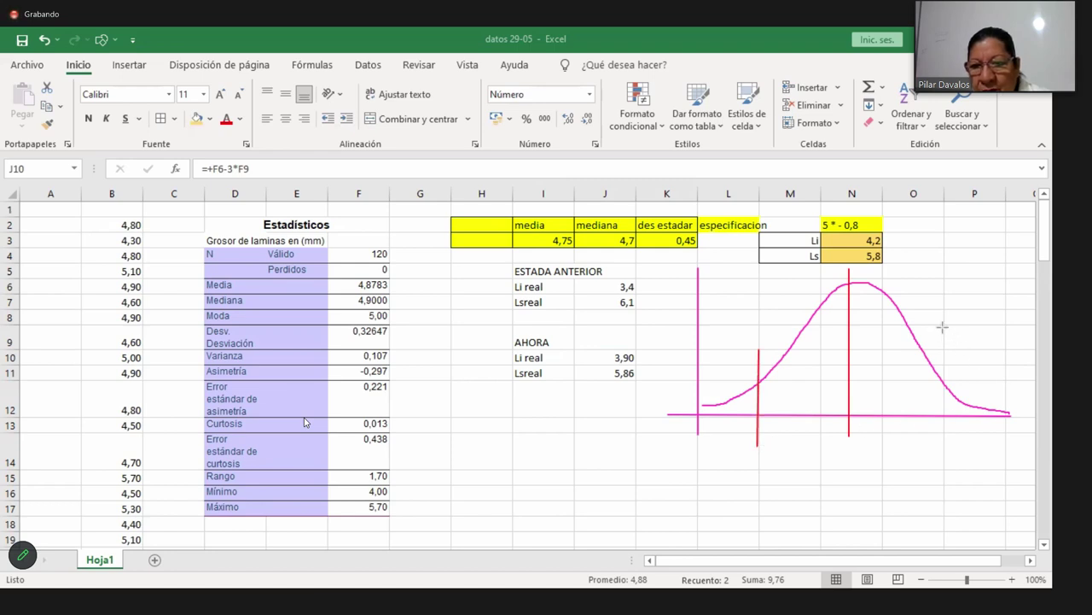
drag(933, 328, 940, 448)
drag(941, 453, 935, 458)
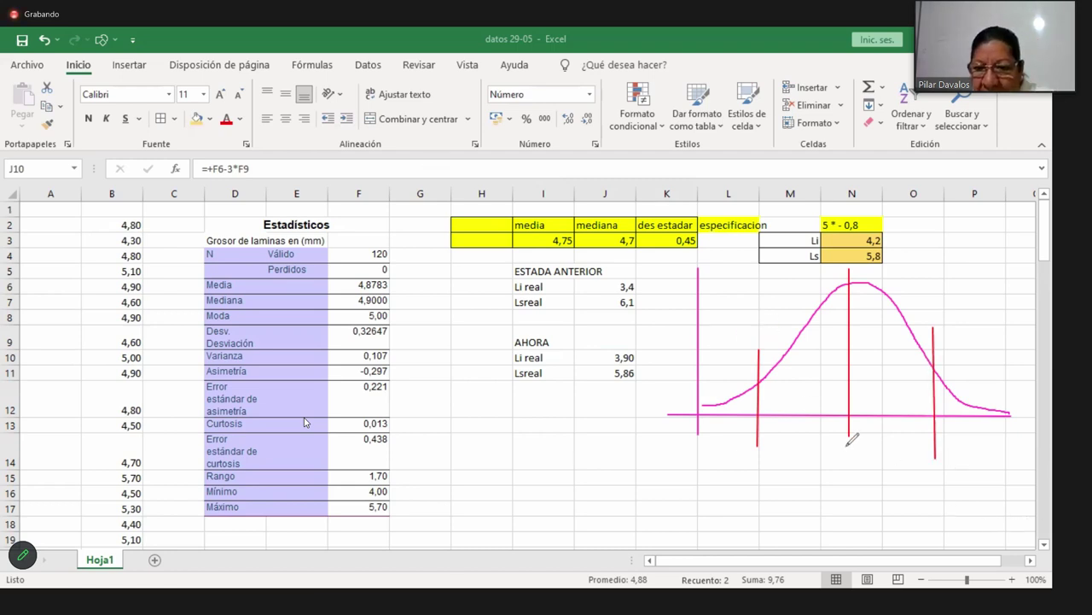
- Try to handwrite red values under the three vertical lines, with 47 at the centre and 3,4 at the lower limit
drag(838, 431, 845, 445)
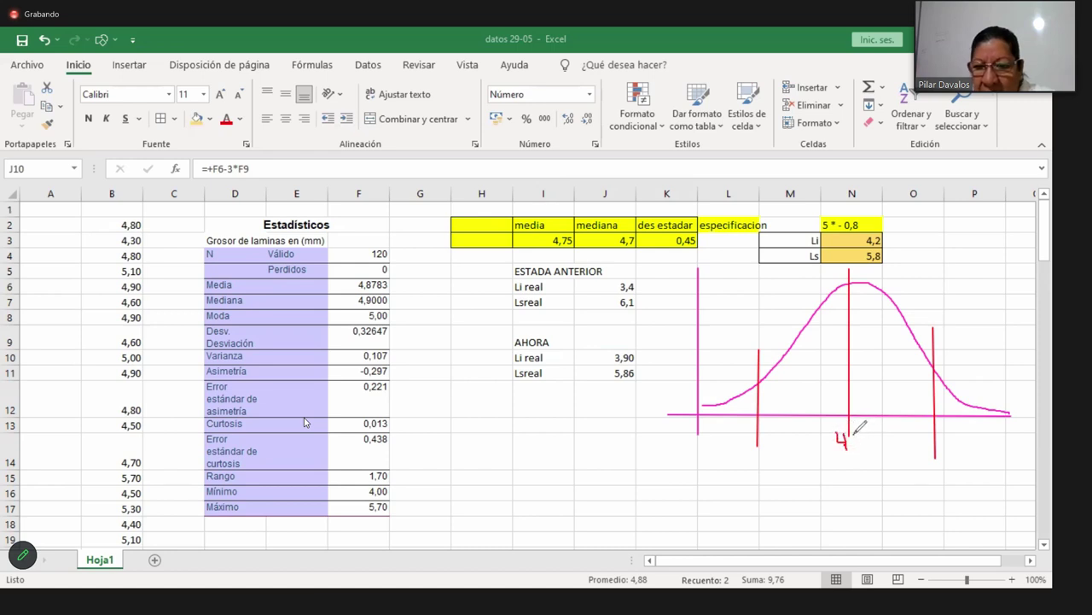
mouse_move(852, 435)
mouse_down()
mouse_move(865, 435)
mouse_move(858, 448)
mouse_up()
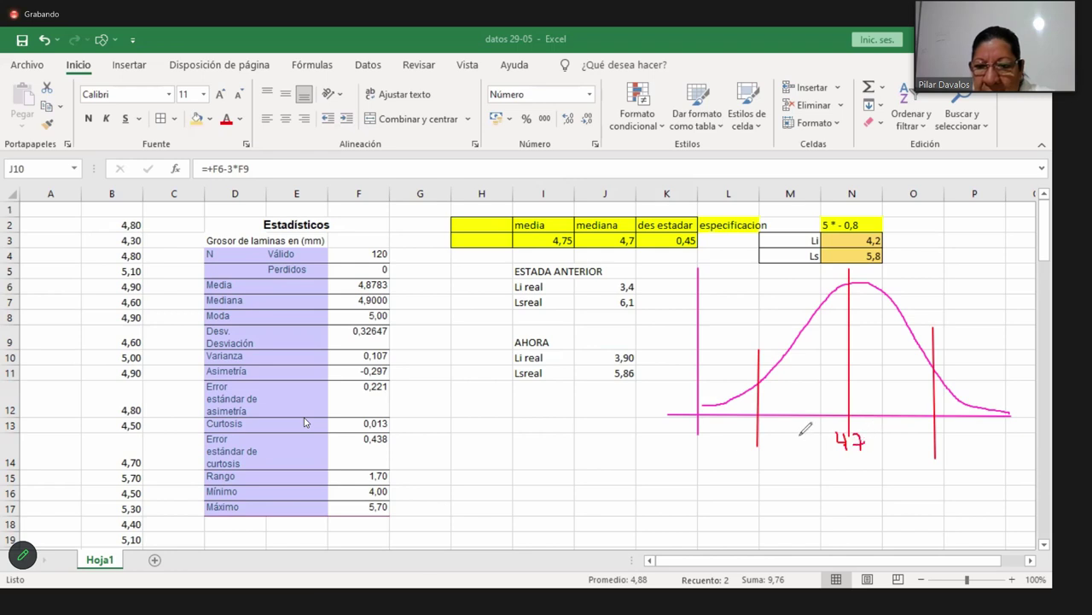
mouse_move(743, 436)
mouse_down()
mouse_move(753, 433)
mouse_move(747, 451)
mouse_move(757, 444)
mouse_up()
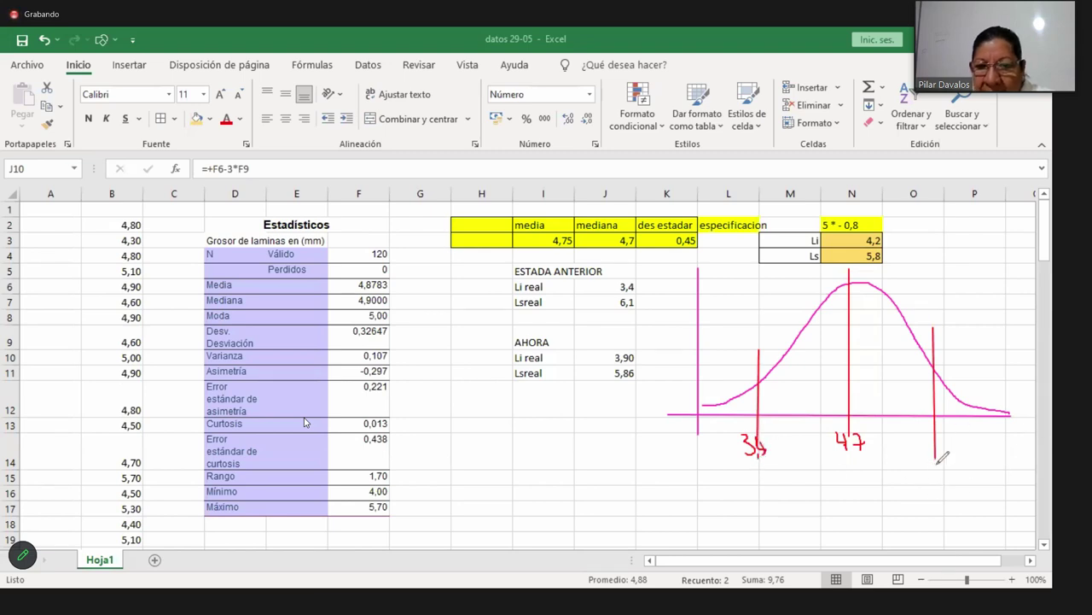
mouse_move(945, 445)
mouse_down()
mouse_move(941, 462)
mouse_move(950, 445)
mouse_up()
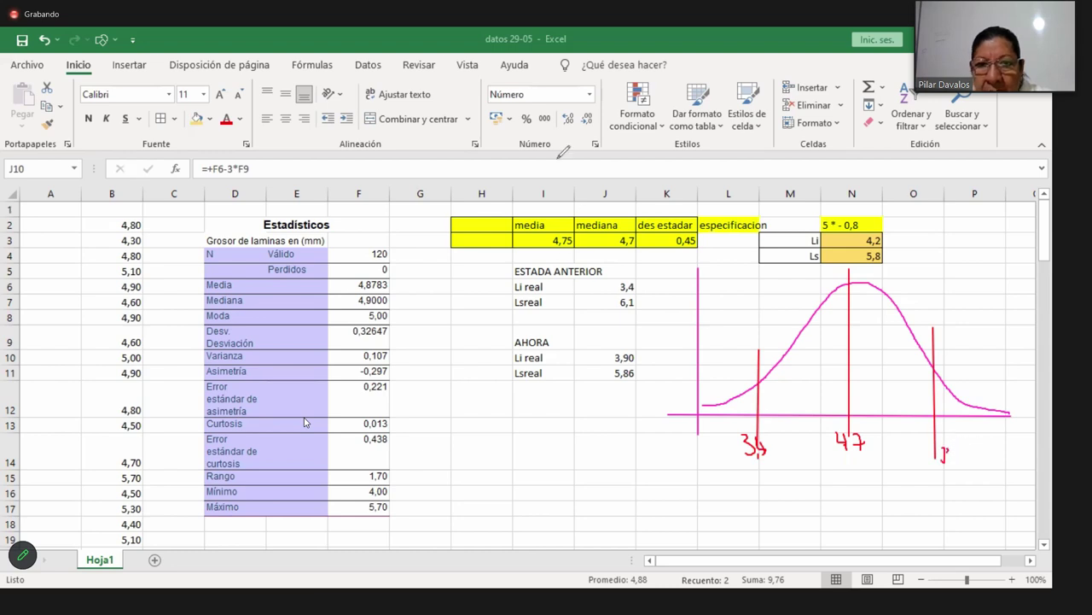
drag(951, 454, 944, 450)
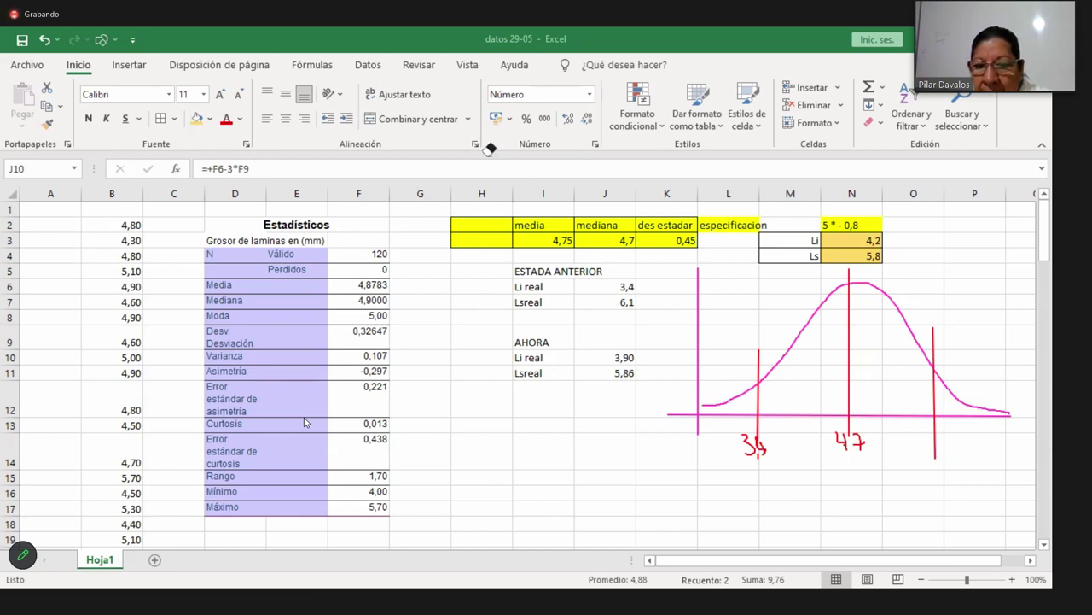
drag(941, 442, 957, 452)
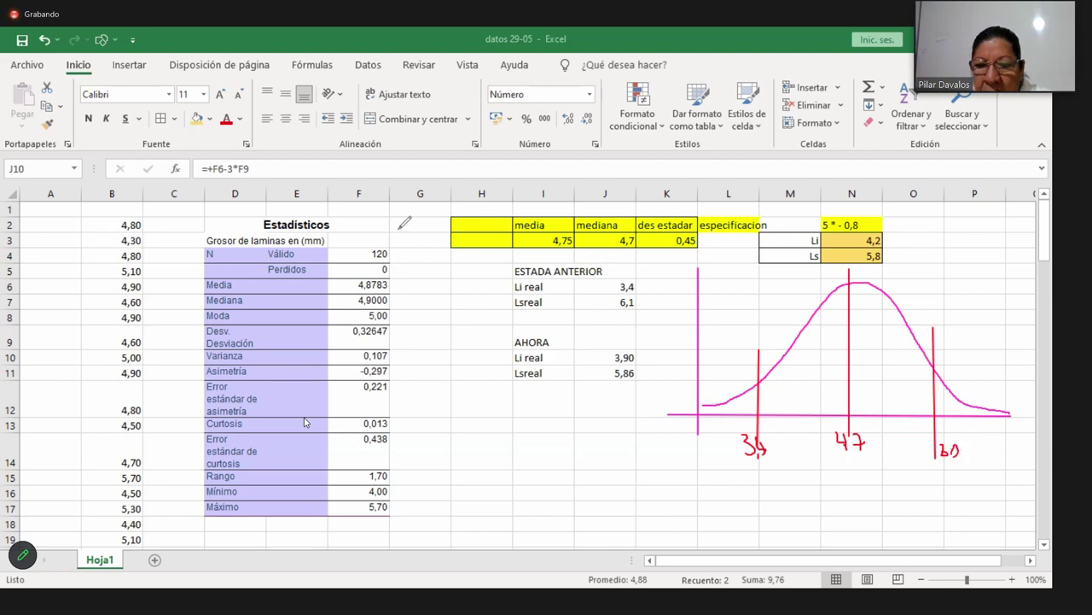
- Erase the handwritten values along with the lower limit line, and redraw that red line taller through the curve
click(951, 447)
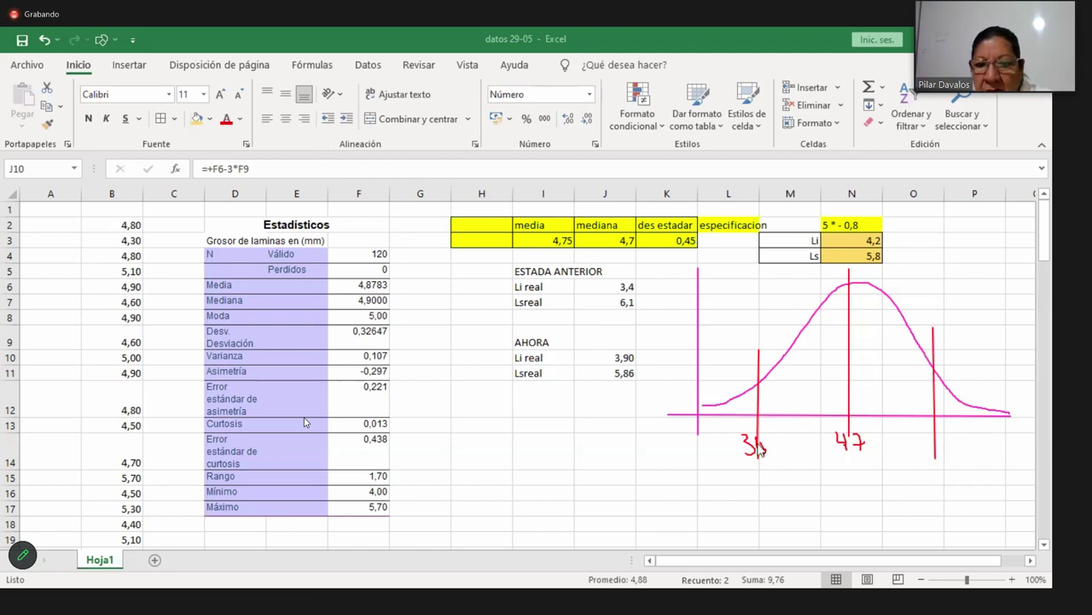
key(Escape)
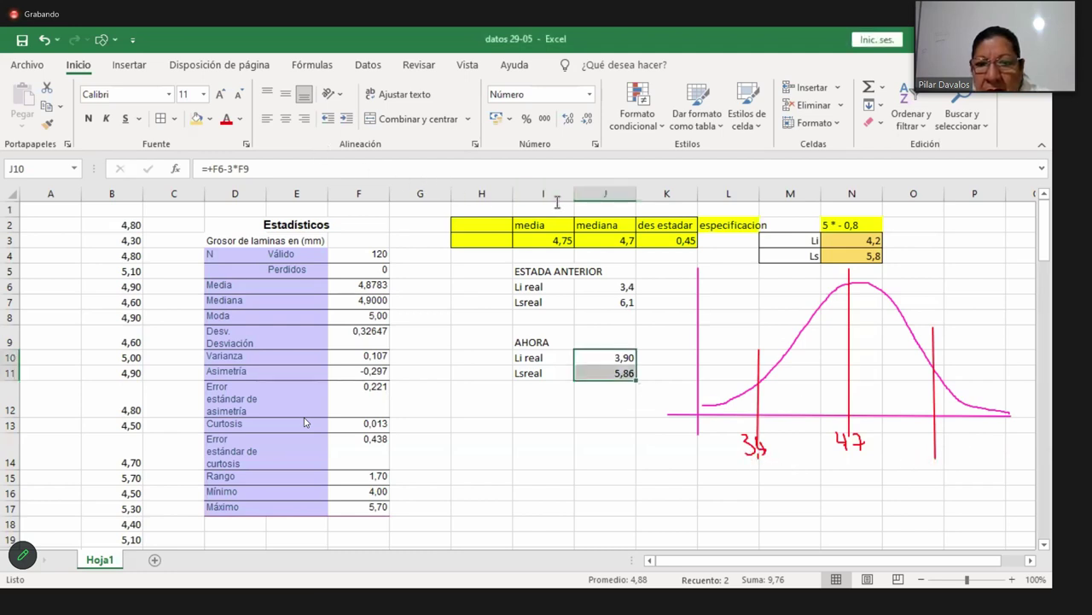
click(757, 442)
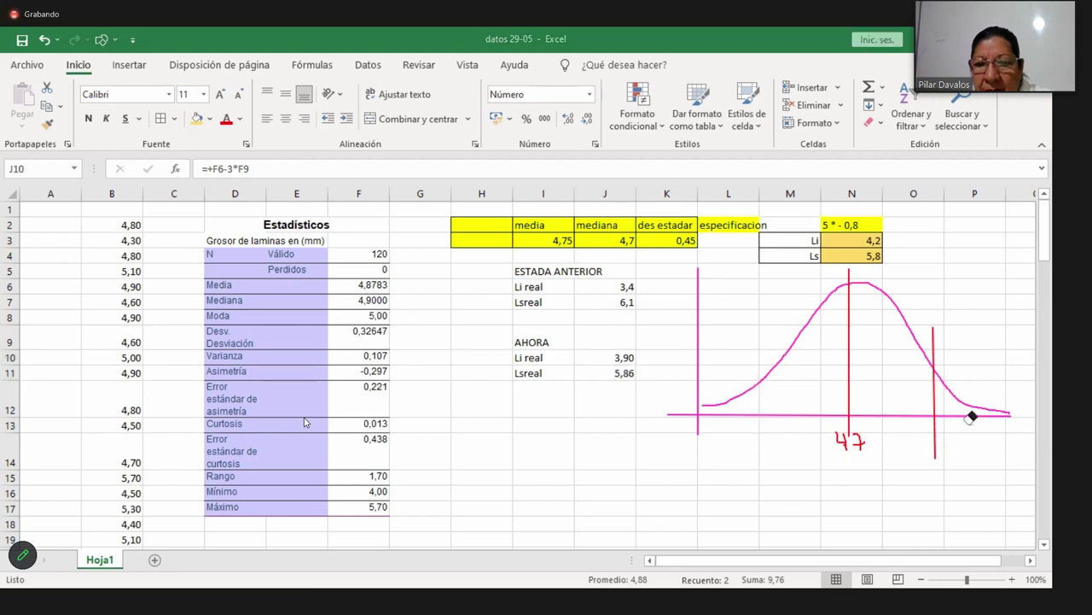
mouse_move(889, 453)
mouse_down()
mouse_move(856, 447)
mouse_move(869, 443)
mouse_up()
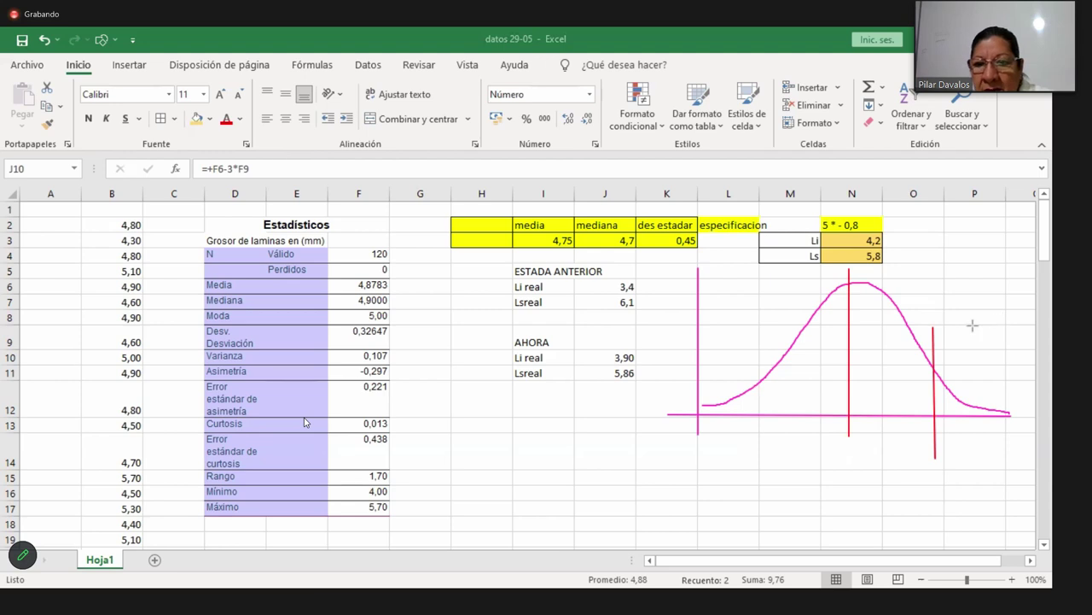
drag(758, 303, 758, 455)
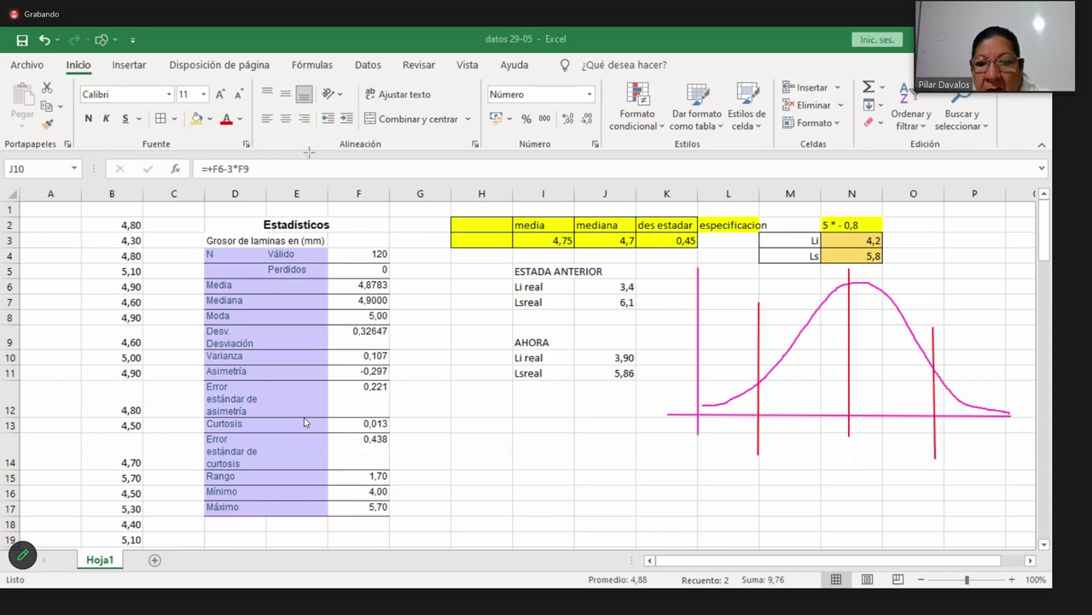
- Label the lower limit line 3,4 in L14 and the centre line 4,7 in N14, centring the latter value in its cell
key(F2)
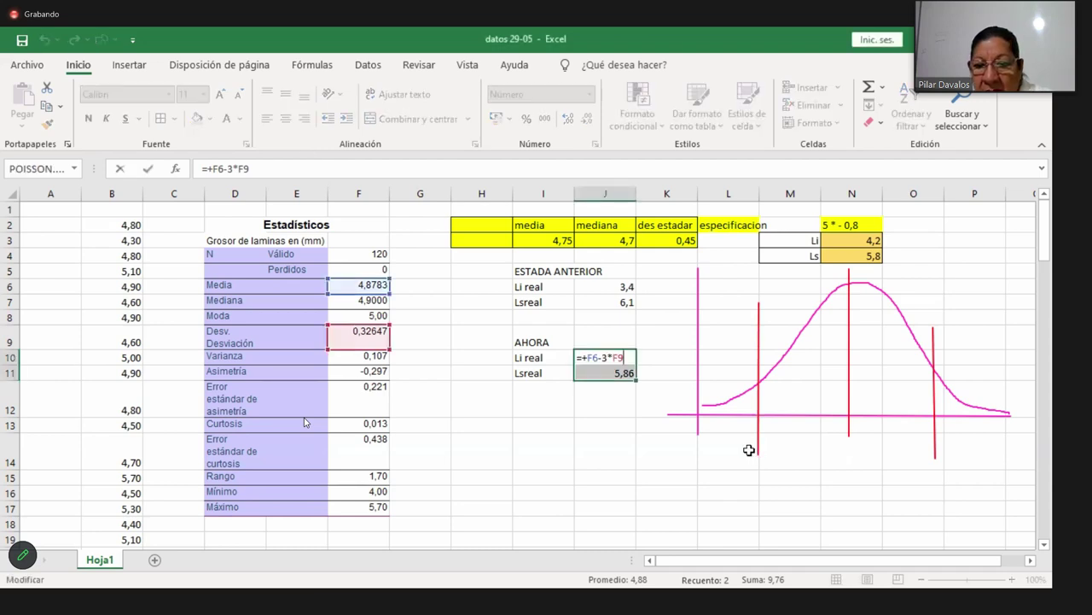
click(748, 450)
text(3,4)
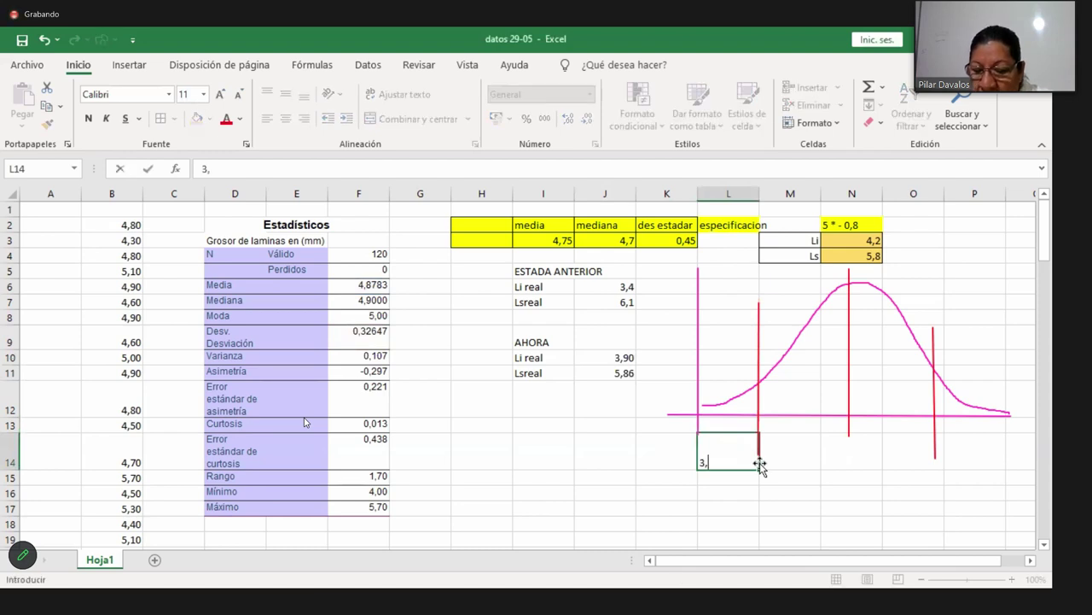
click(844, 452)
text(4)
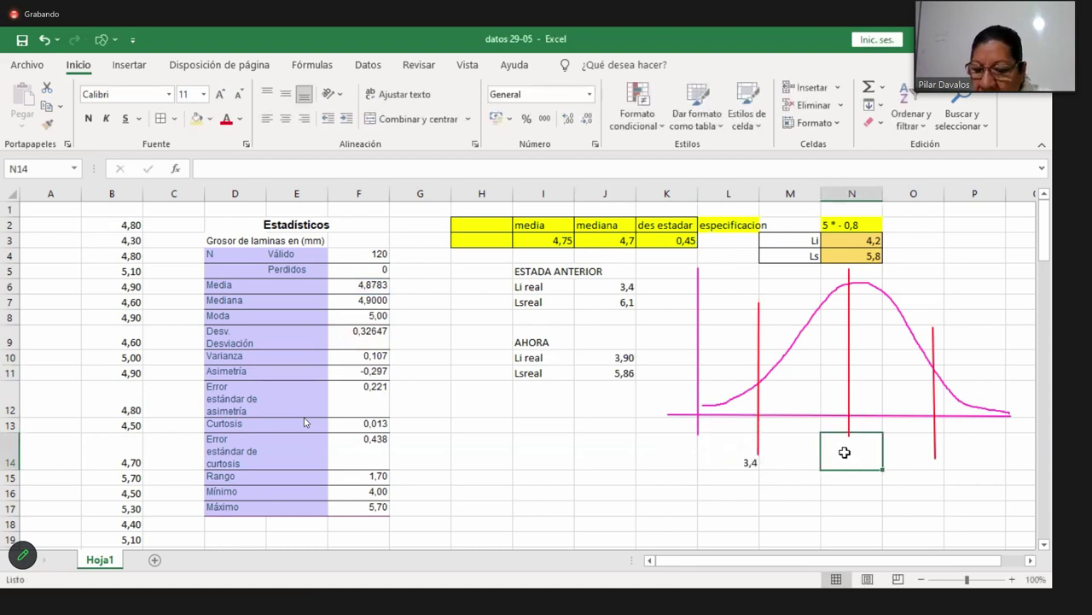
text(,7)
click(954, 454)
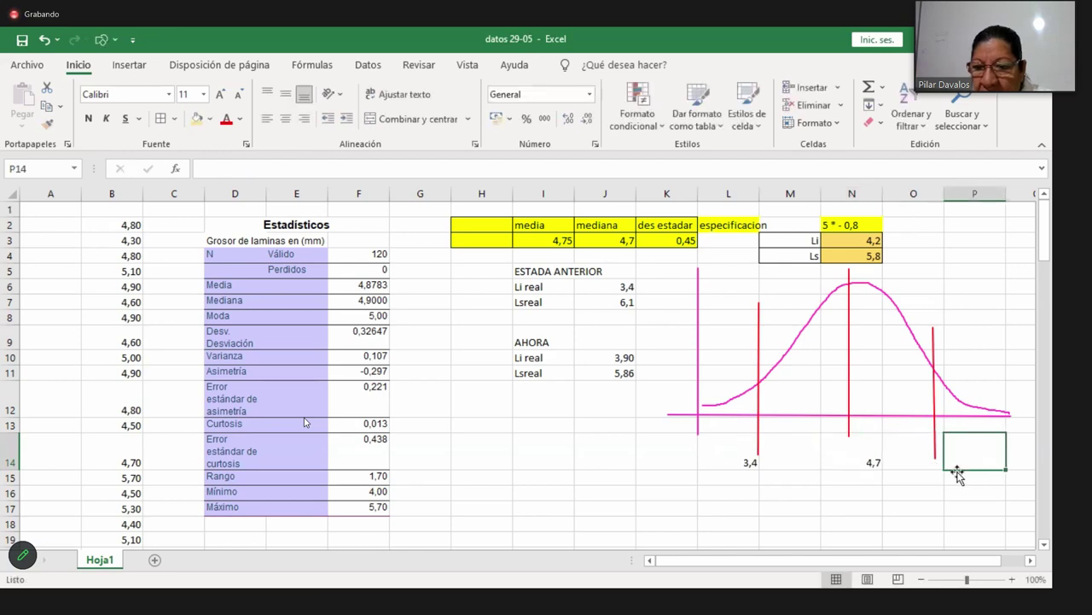
click(871, 455)
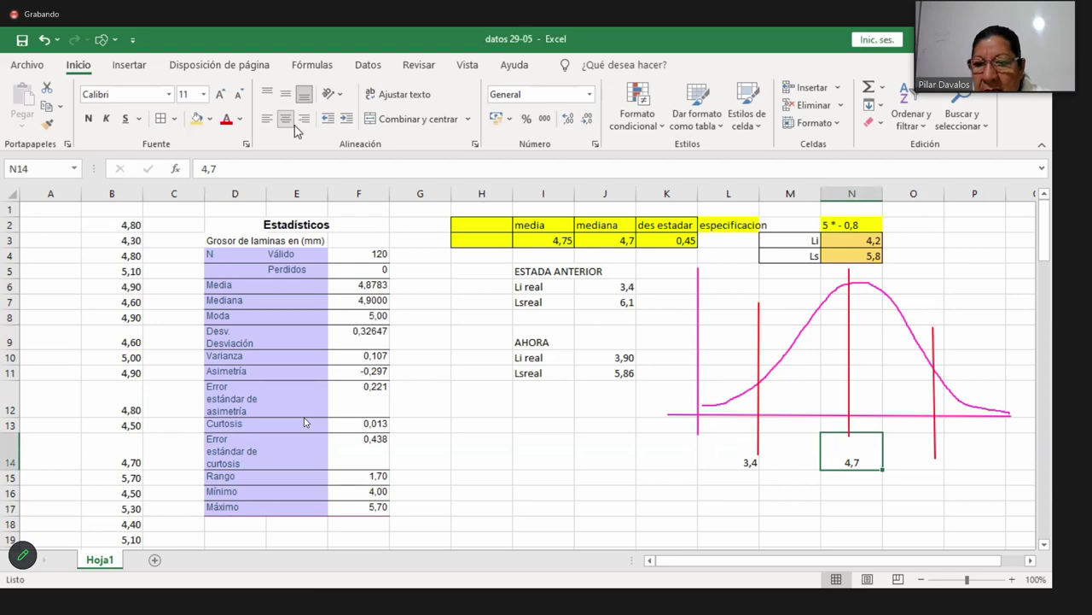
- Label the red upper limit line 6,1 in O14
click(941, 466)
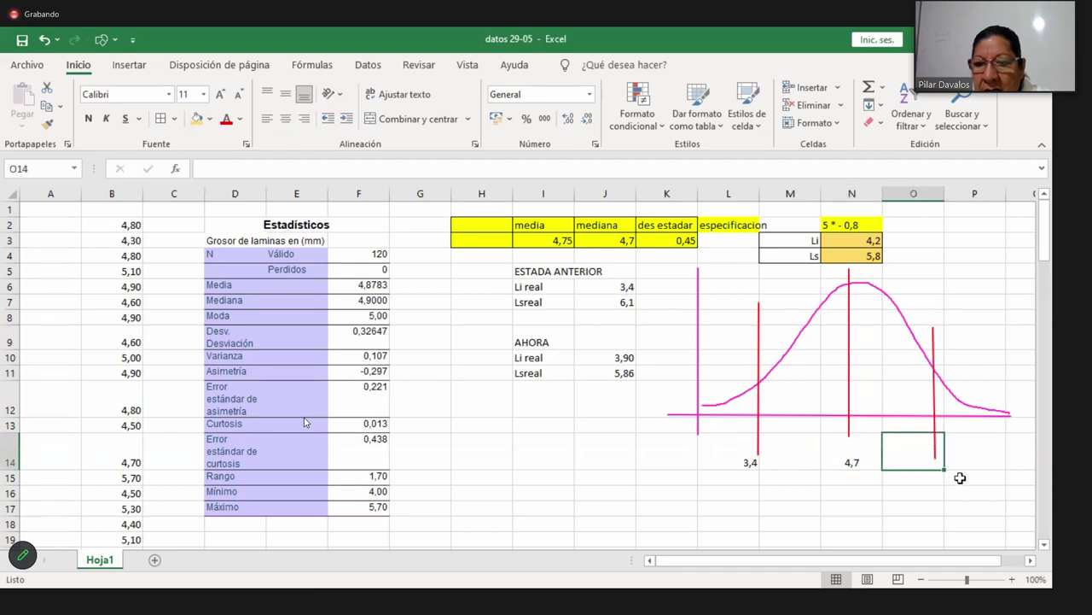
text(6,1)
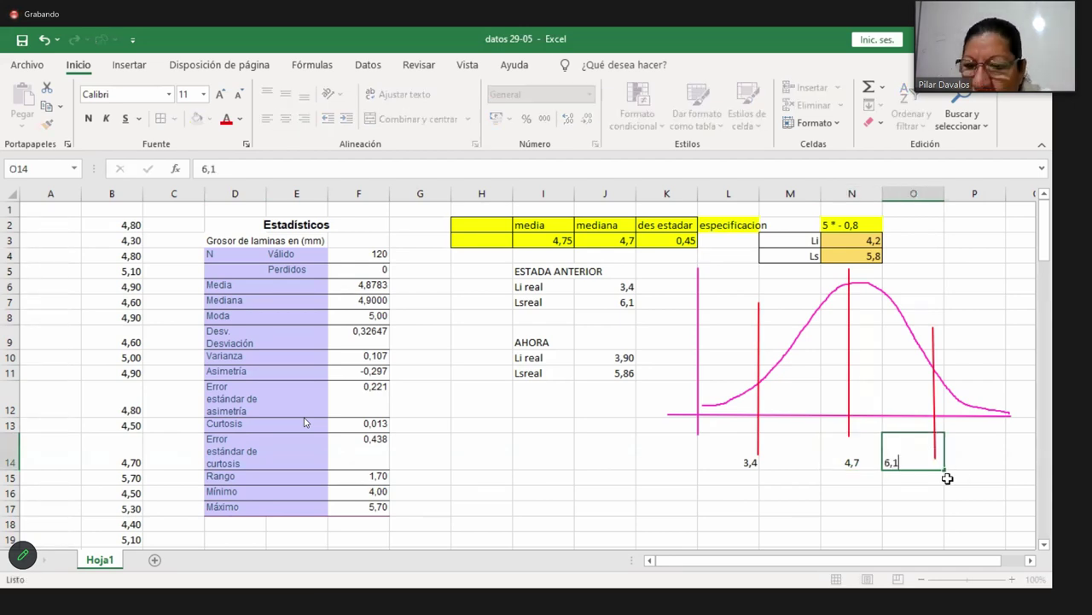
key(Return)
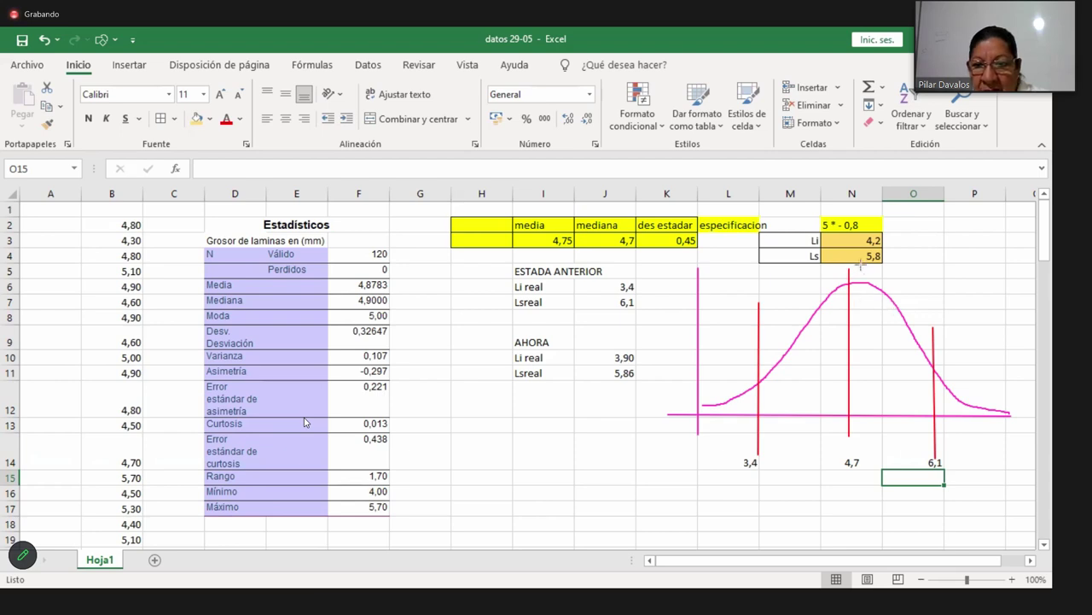
- Draw blue vertical lines for the current process centre, lower limit and upper limit, extending the lower limit line down to row 17
drag(861, 267, 863, 451)
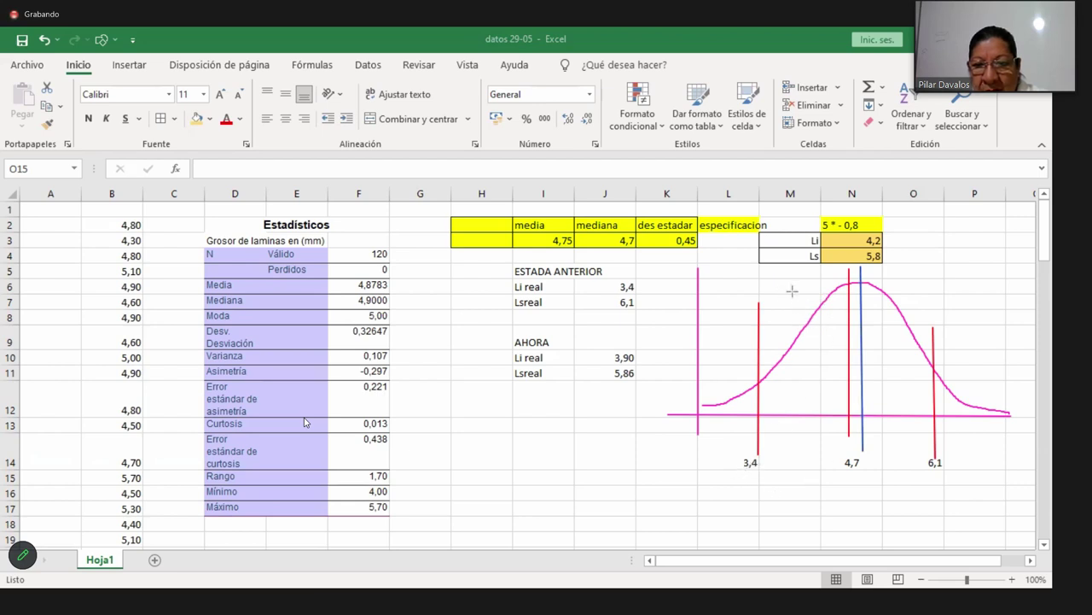
drag(793, 292, 789, 465)
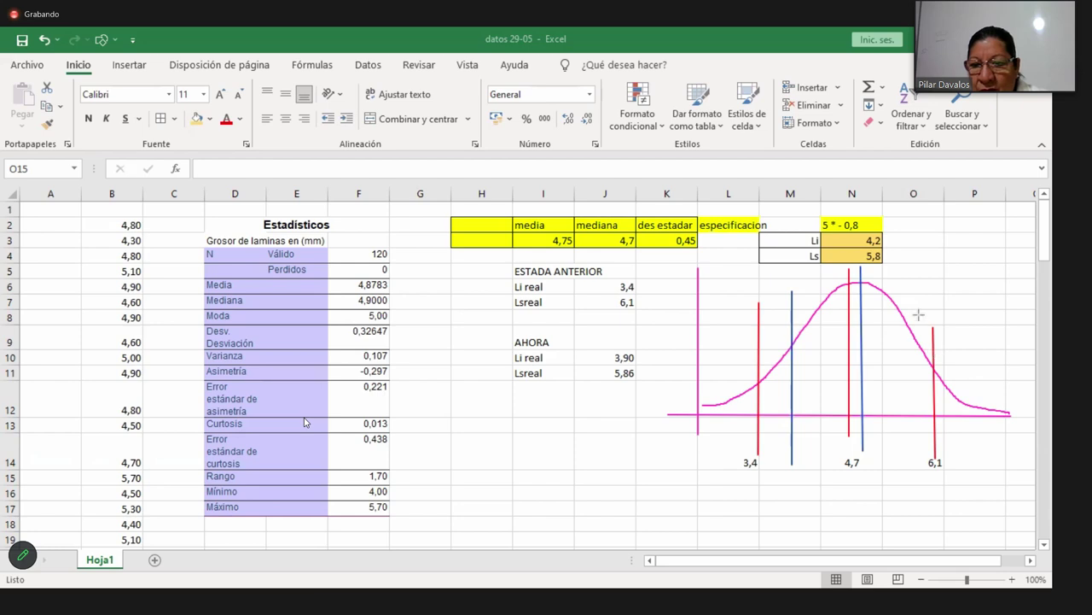
mouse_move(916, 290)
mouse_down()
mouse_move(924, 357)
mouse_move(907, 424)
mouse_move(922, 494)
mouse_up()
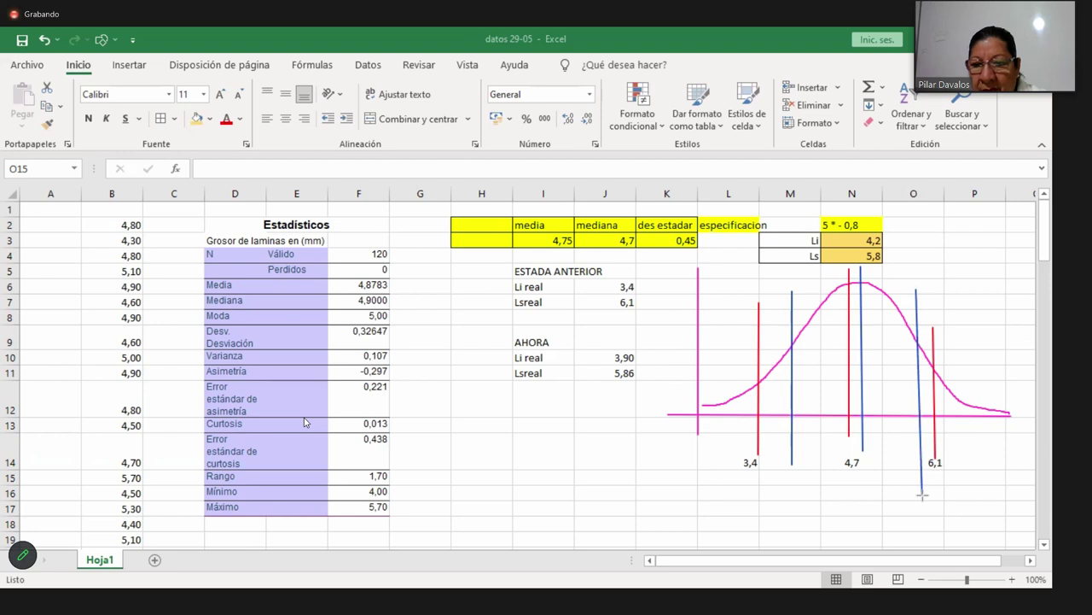
drag(792, 458, 792, 513)
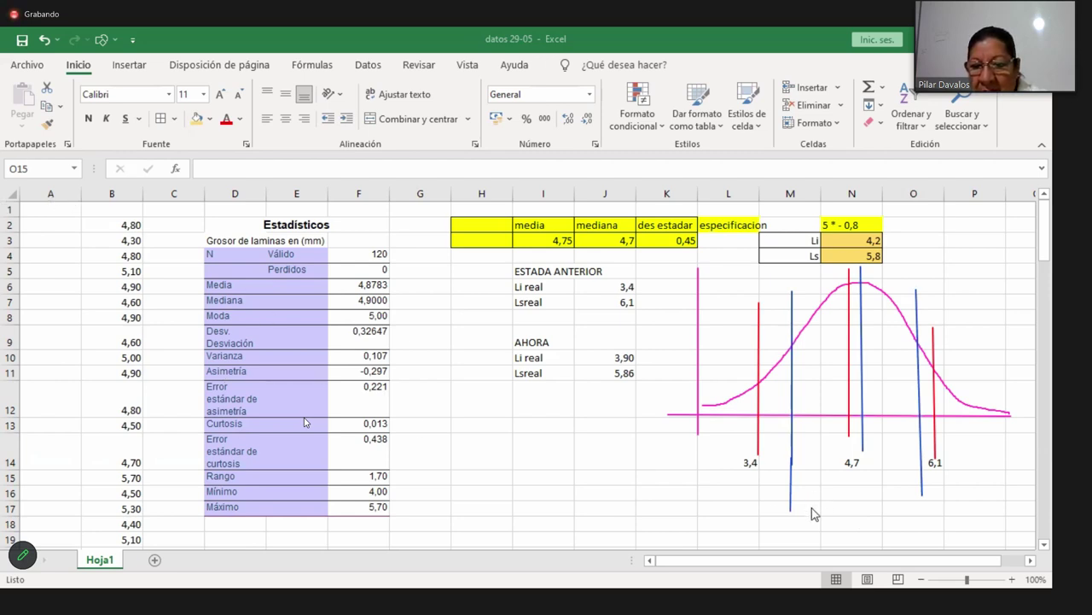
- Label the blue upper limit line 5,86 in O17 and centre the value in its cell
click(923, 506)
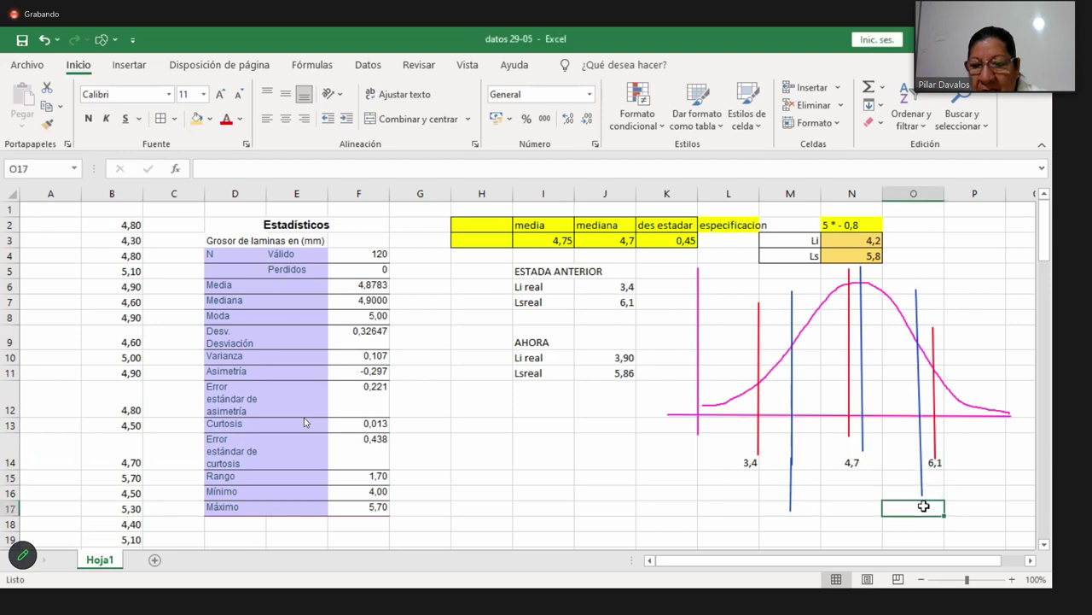
text(5)
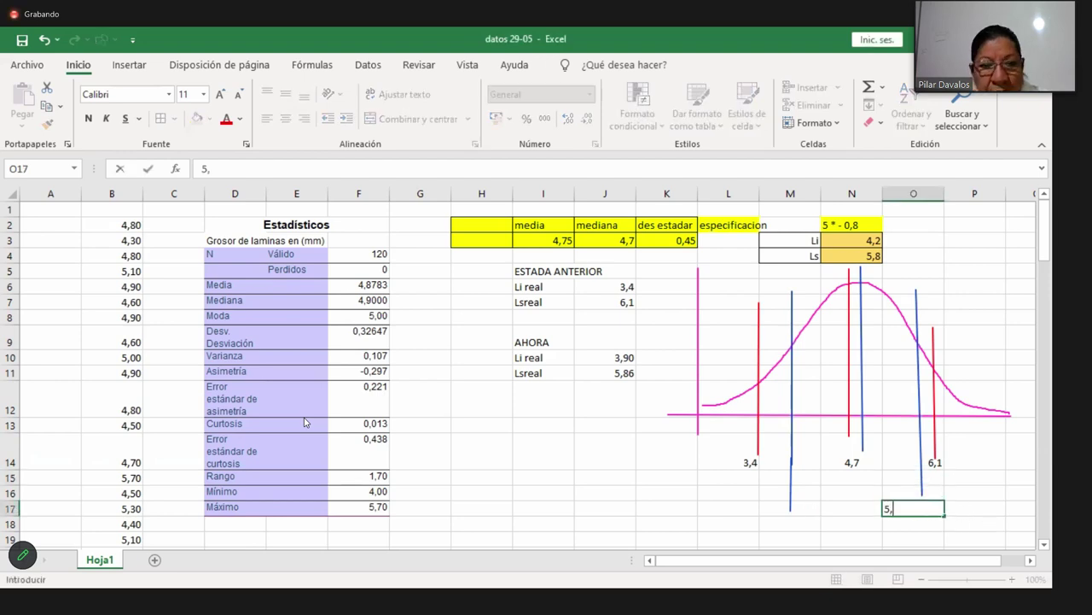
text(,86)
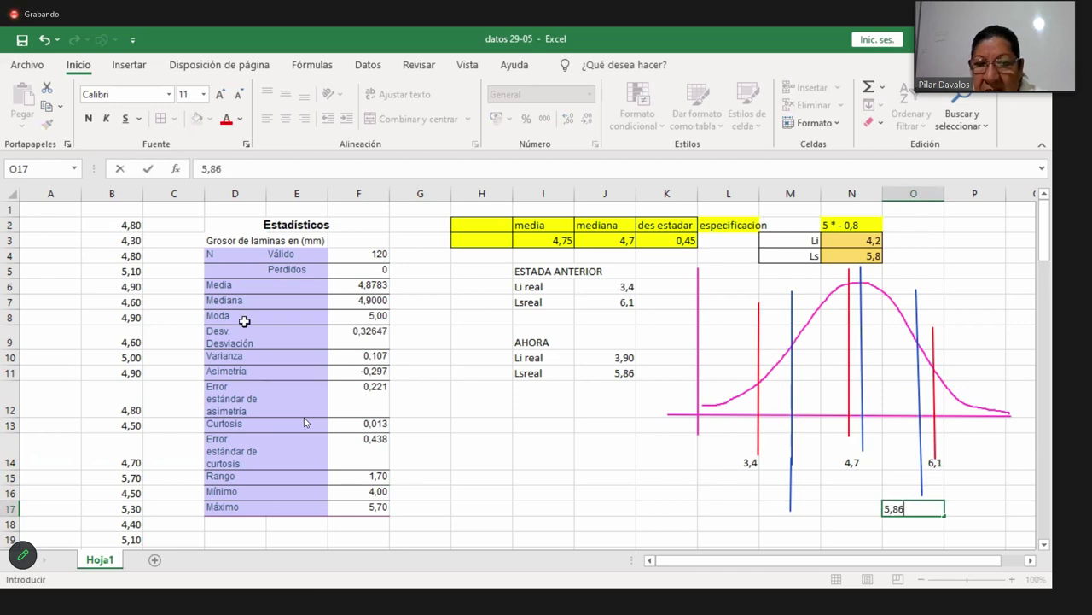
key(Return)
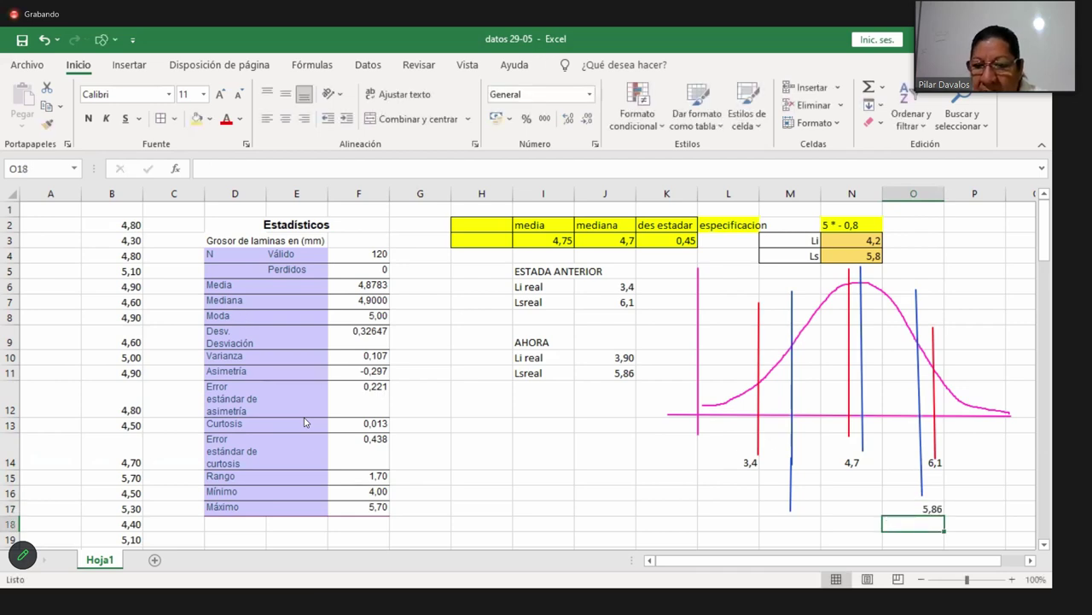
click(928, 511)
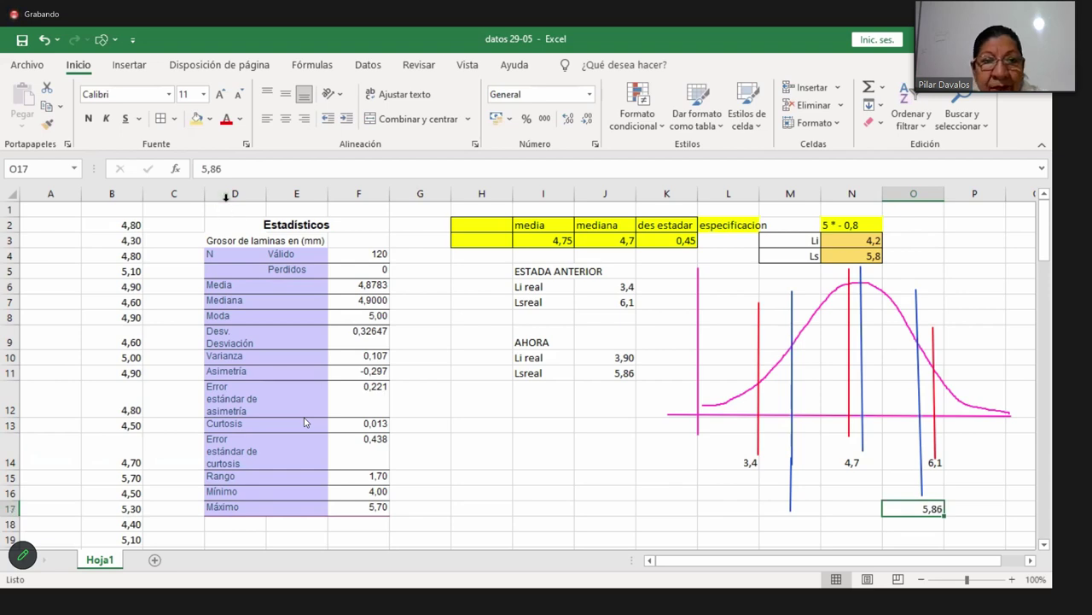
click(286, 119)
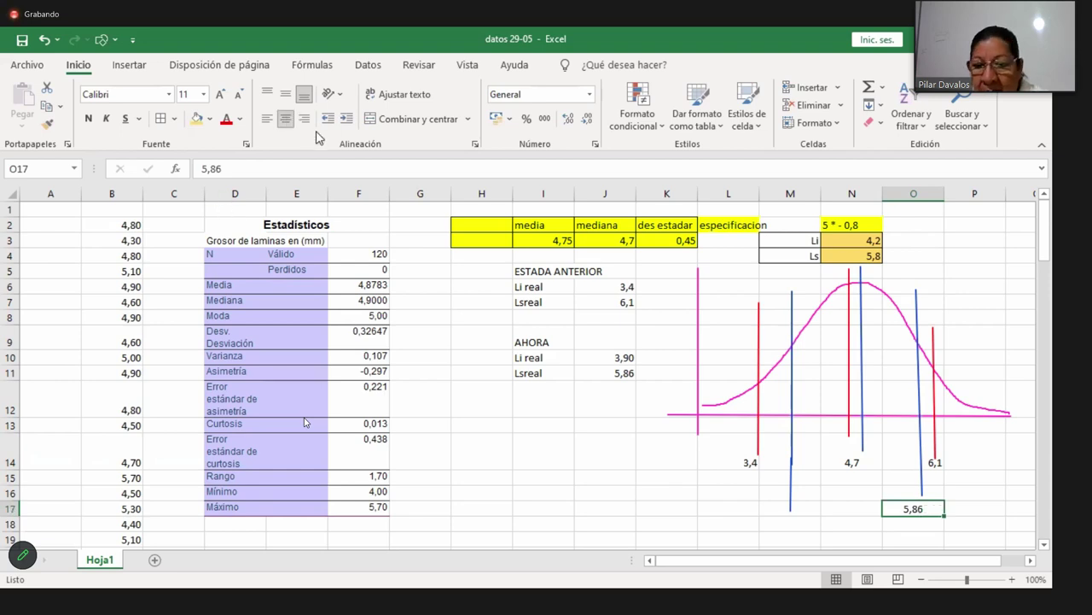
- Label the blue lower limit line 3,9 in M17 and centre the value in its cell
click(799, 509)
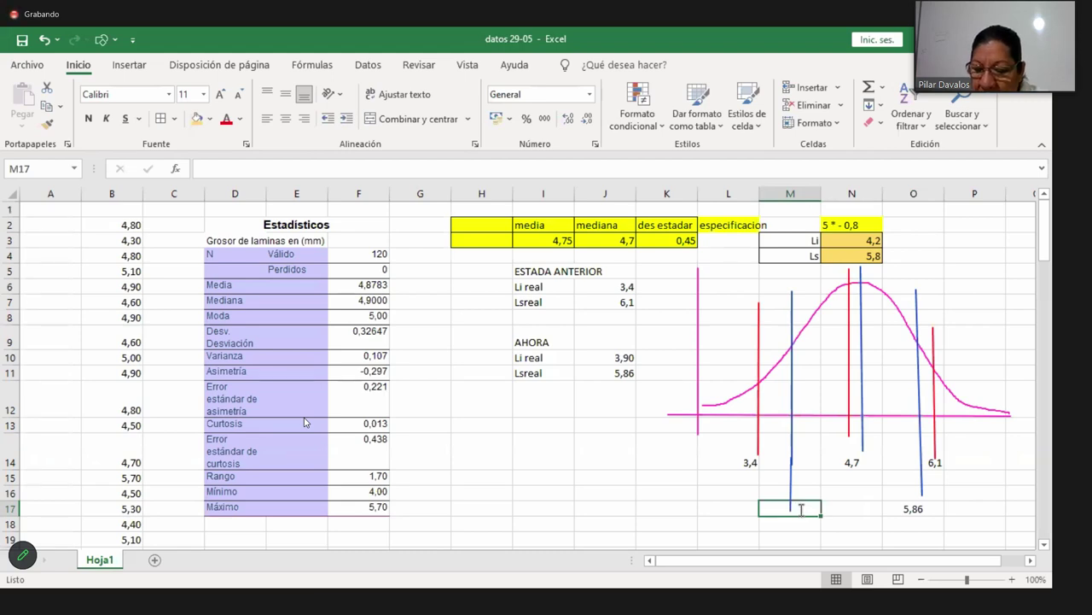
text(3,9)
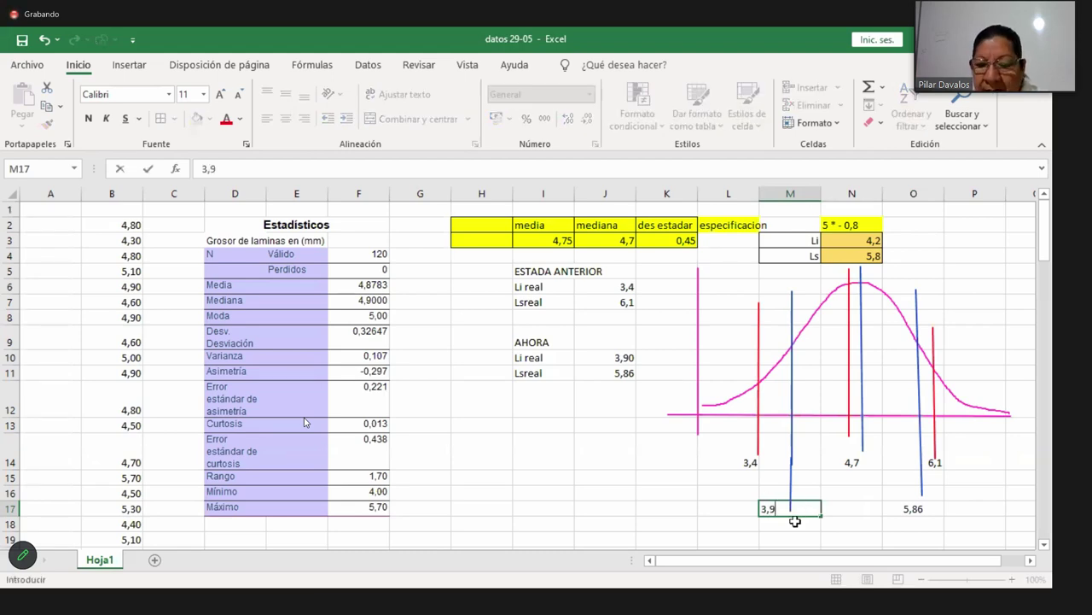
key(Return)
click(795, 506)
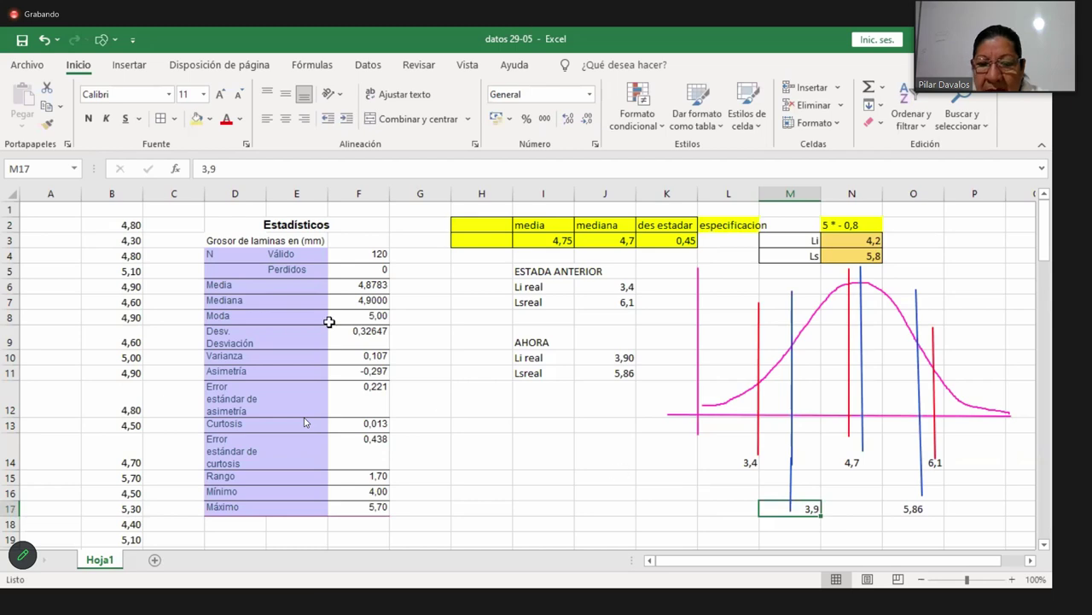
click(285, 118)
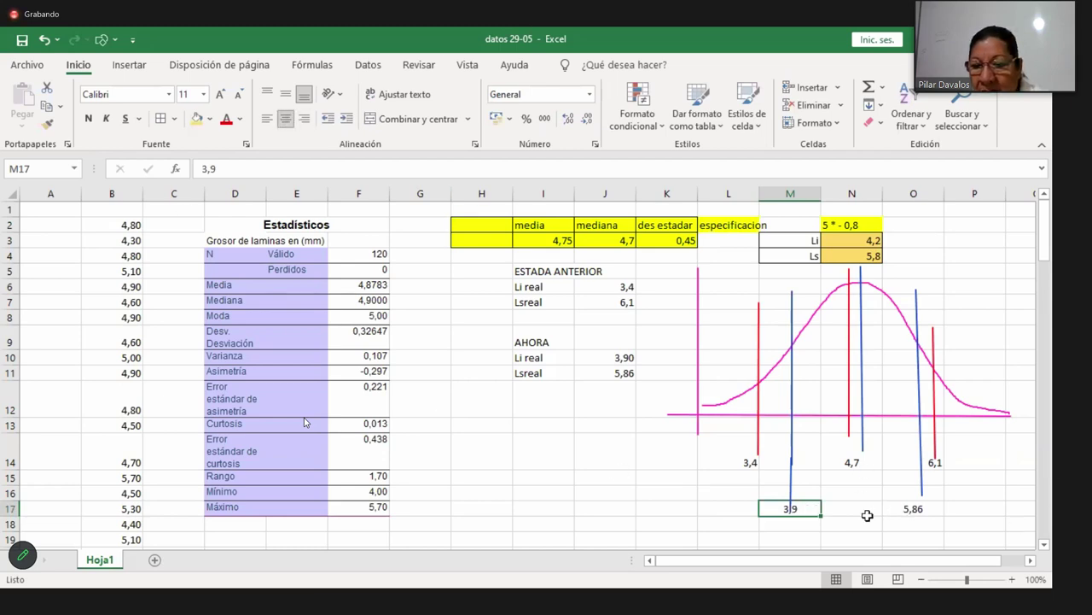
click(991, 496)
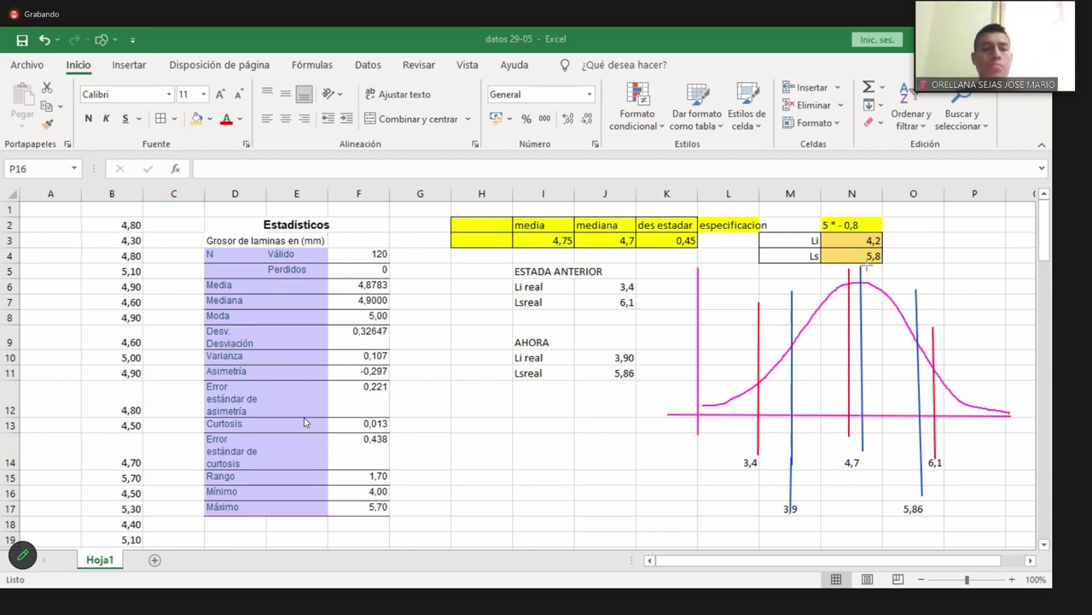
- Draw thick brown vertical lines for the specification centre, upper limit and lower limit, redoing the upper one inside the blue limit line
mouse_move(867, 267)
mouse_down()
mouse_move(882, 429)
mouse_move(870, 484)
mouse_up()
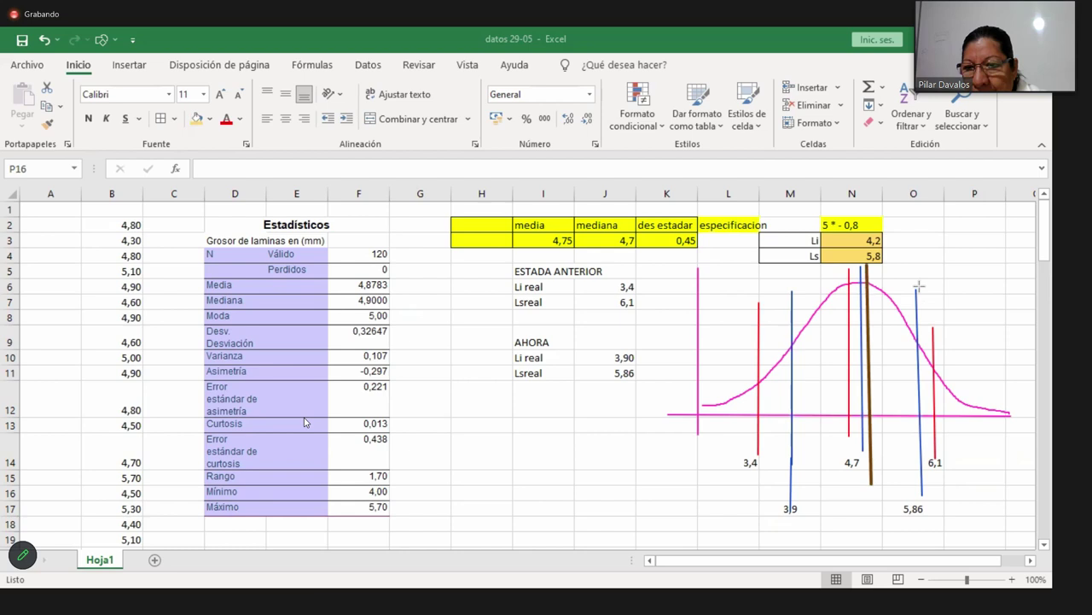
mouse_move(923, 279)
mouse_down()
mouse_move(944, 440)
mouse_move(927, 492)
mouse_up()
key(ctrl+z)
drag(908, 277, 913, 471)
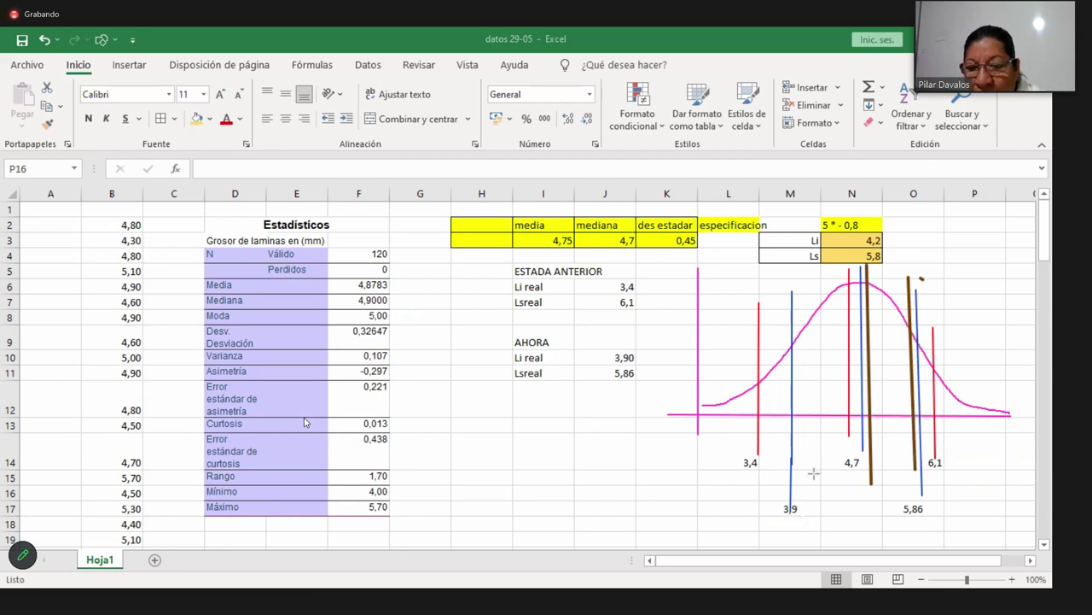
drag(811, 267, 812, 475)
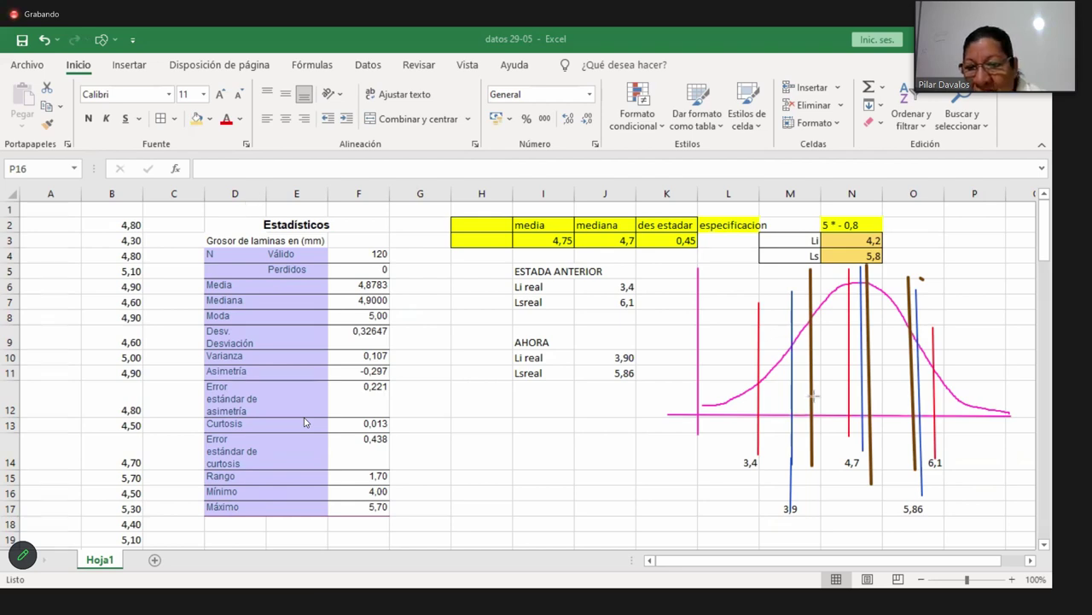
- Shade translucent bands between each pair of limit lines: brown for the specification, brown for the red pair and pink for the blue pair
drag(812, 388, 913, 415)
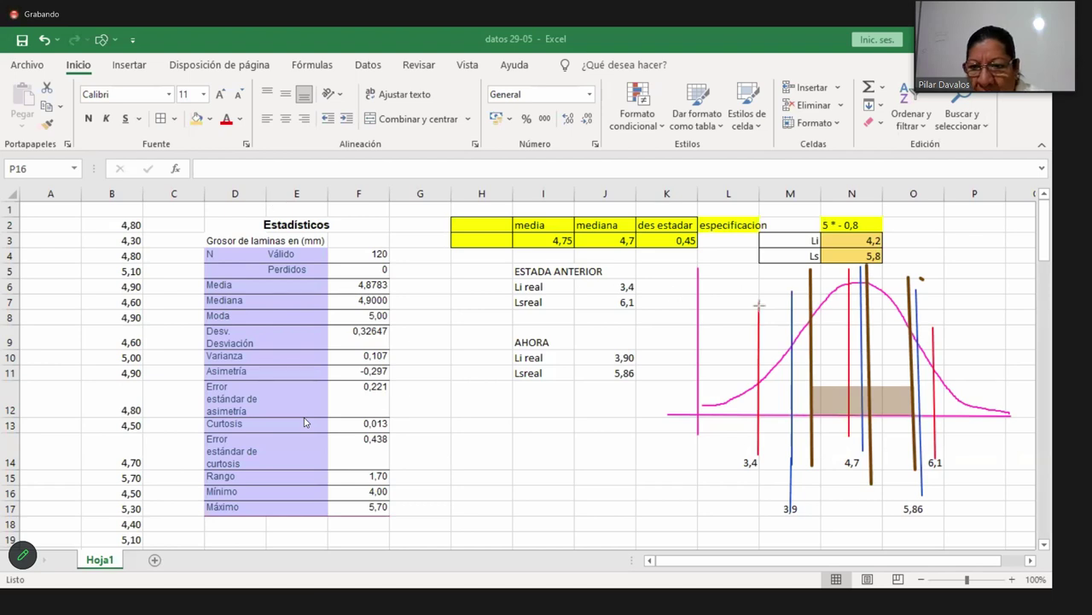
mouse_move(760, 301)
mouse_down()
mouse_move(782, 348)
mouse_move(936, 355)
mouse_up()
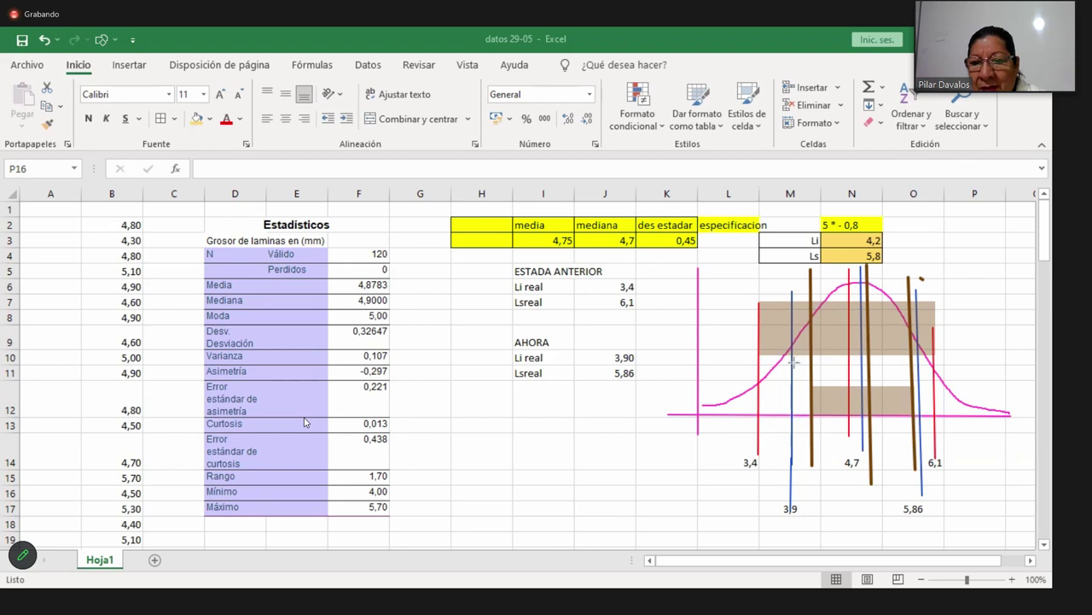
drag(791, 362, 917, 381)
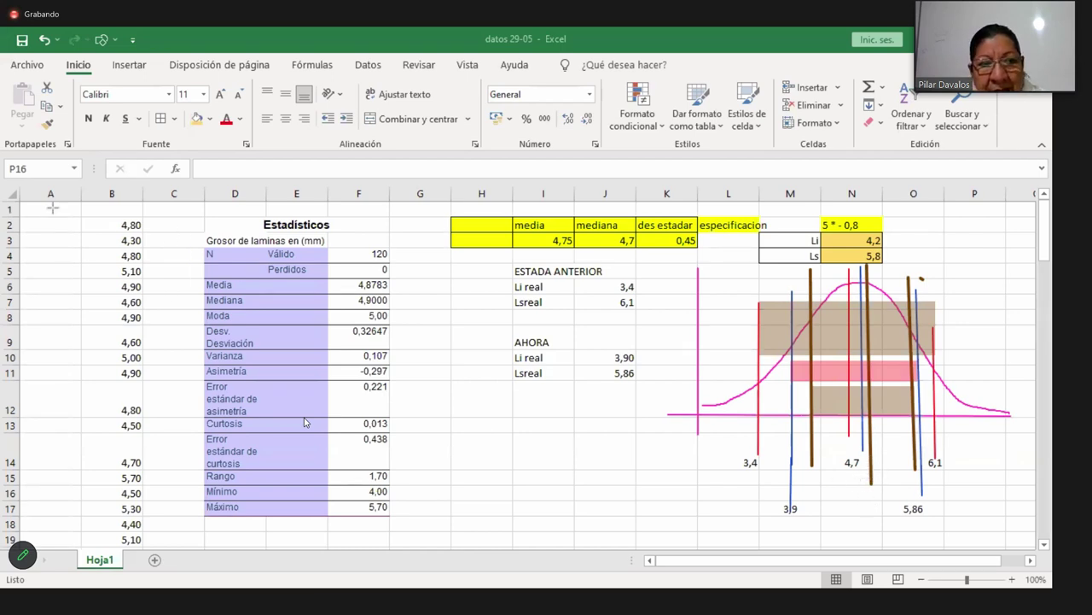
- Label the current process centre 4,87 in N15 and centre the value in its cell
click(863, 475)
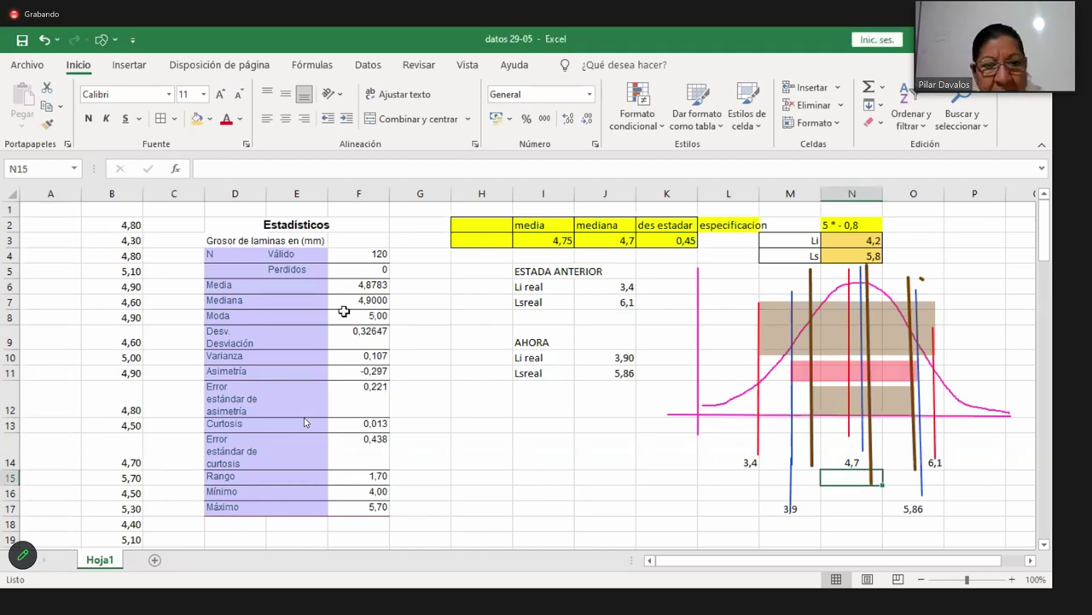
text(4,)
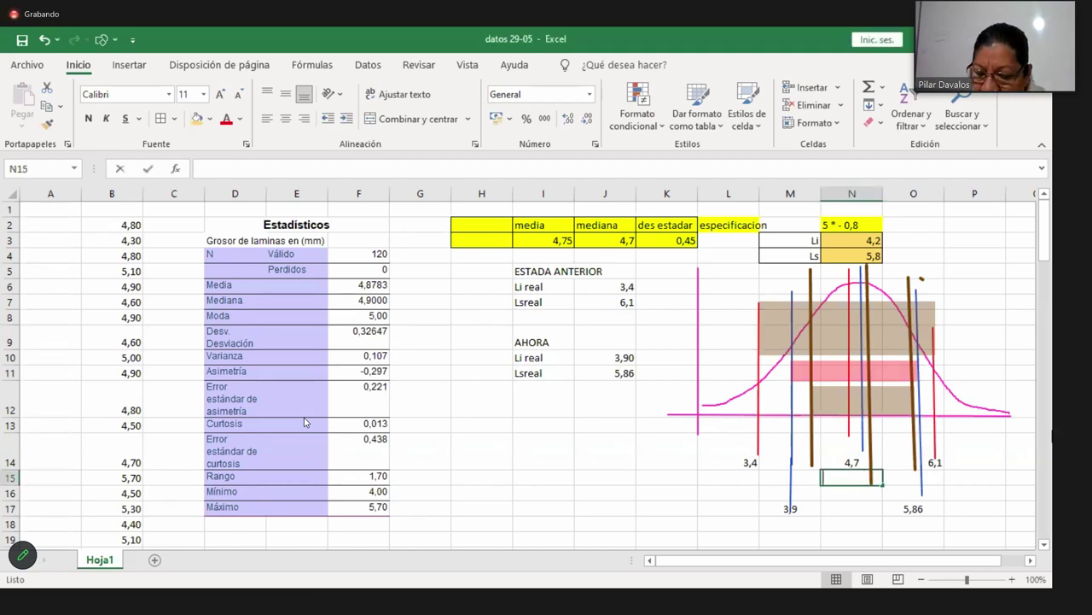
text(87)
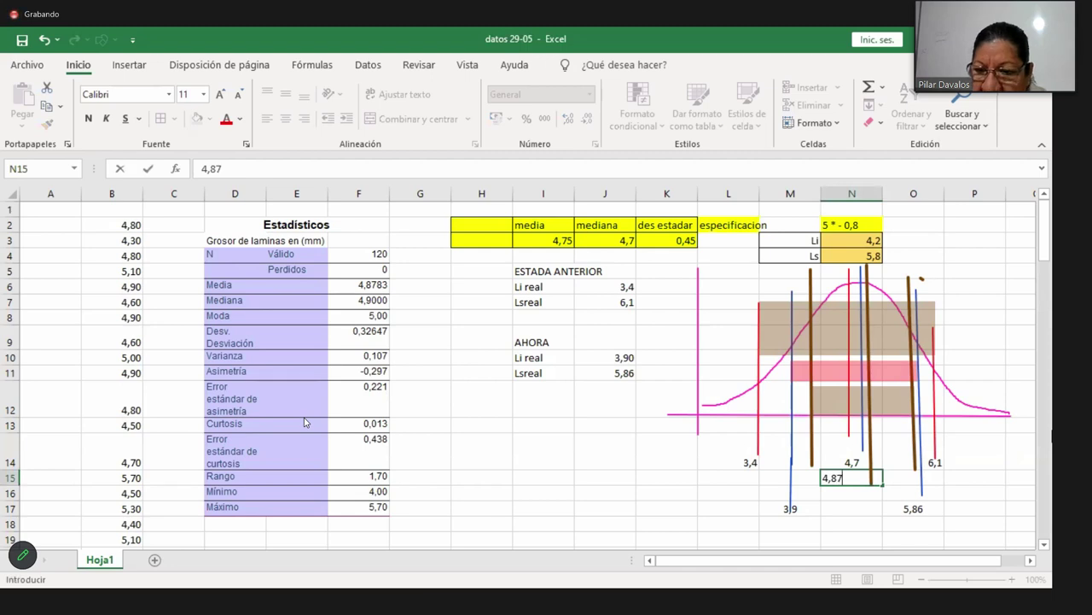
key(Return)
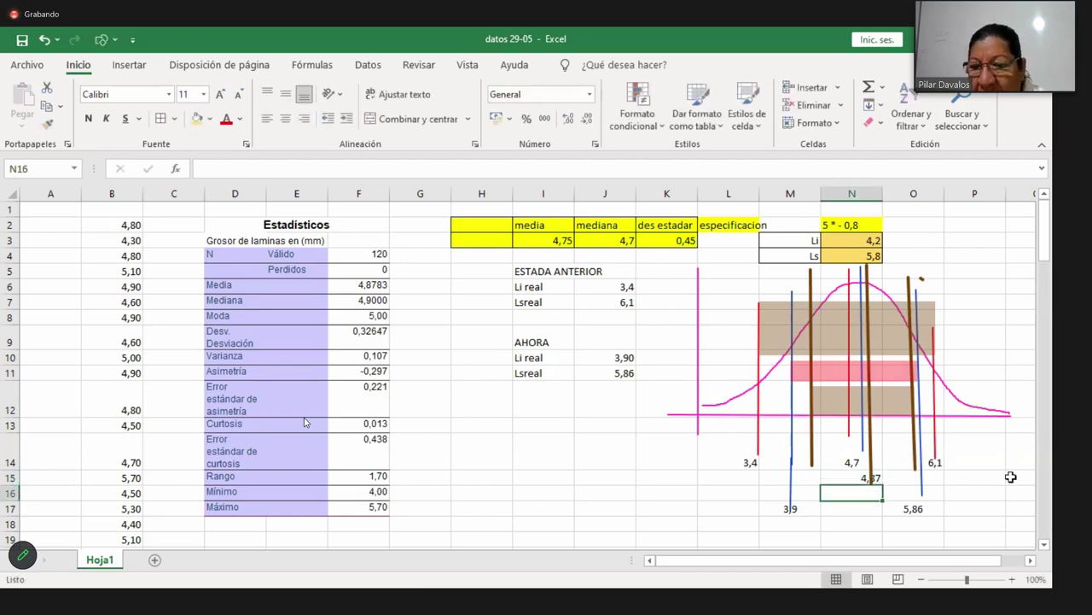
click(860, 479)
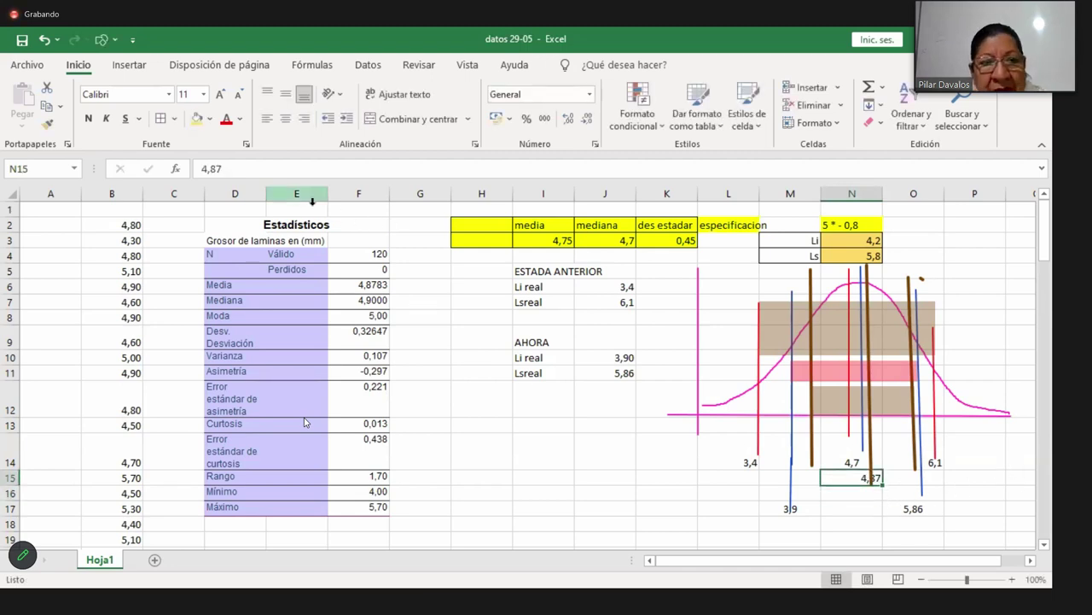
key(alt+h)
key(a)
key(c)
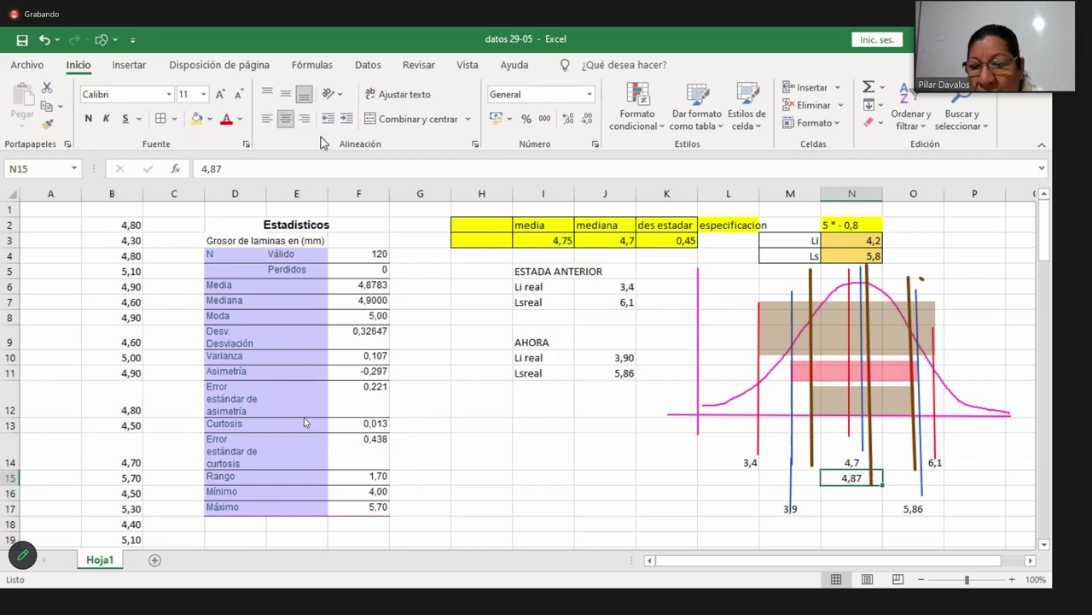
- Label the specification centre line by entering 5,0 in N16
click(870, 493)
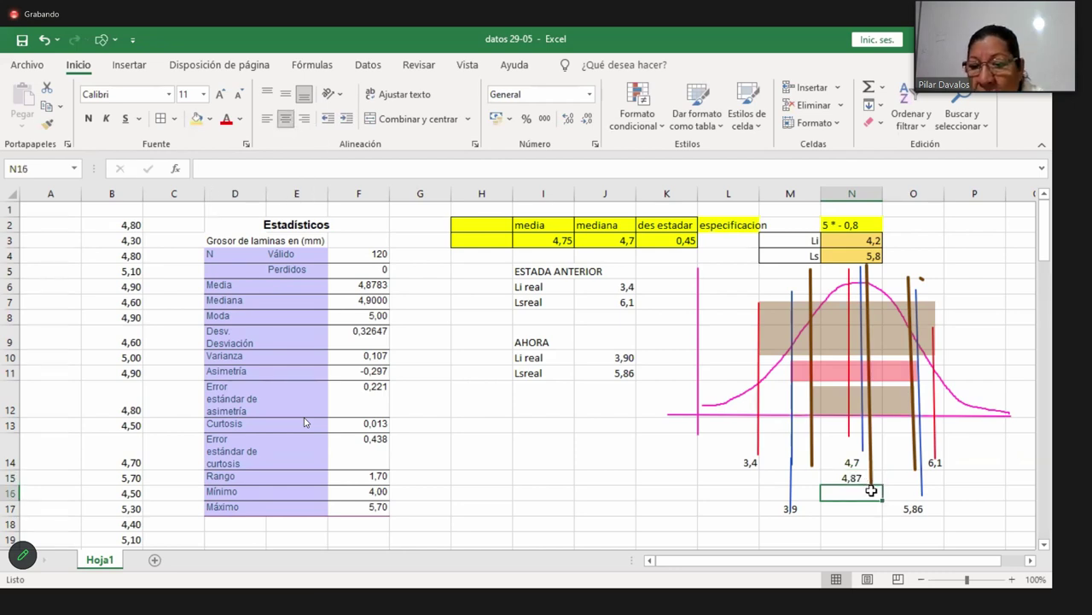
text(5)
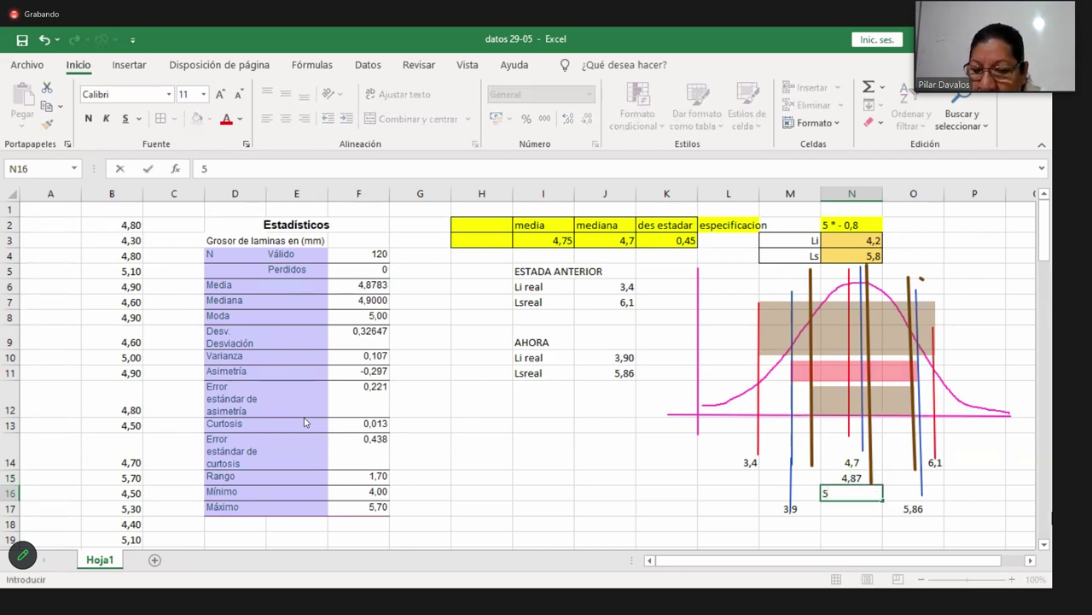
text(,0)
key(Return)
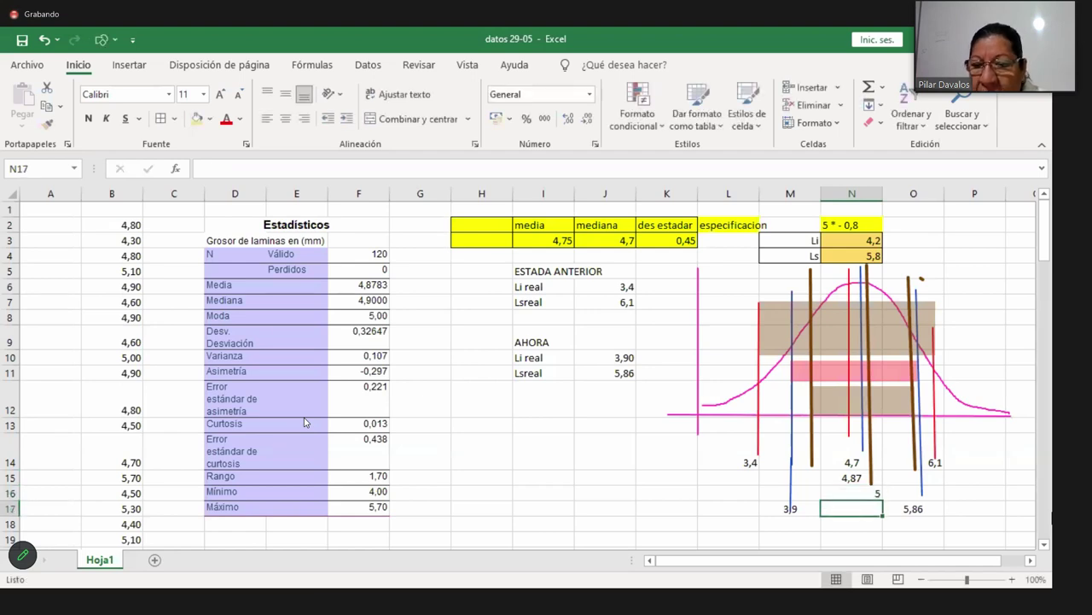
click(863, 494)
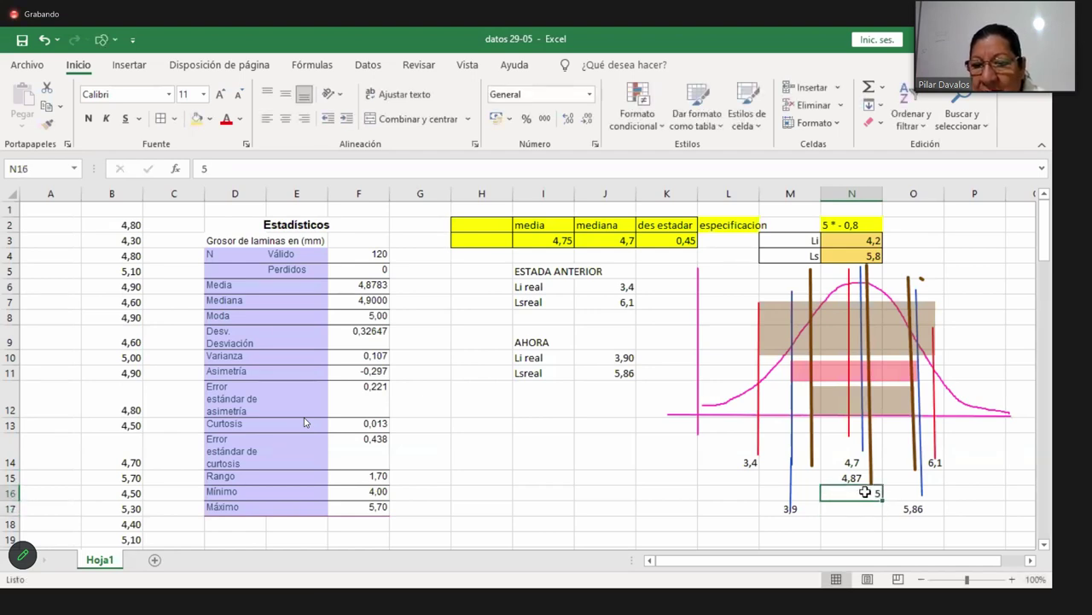
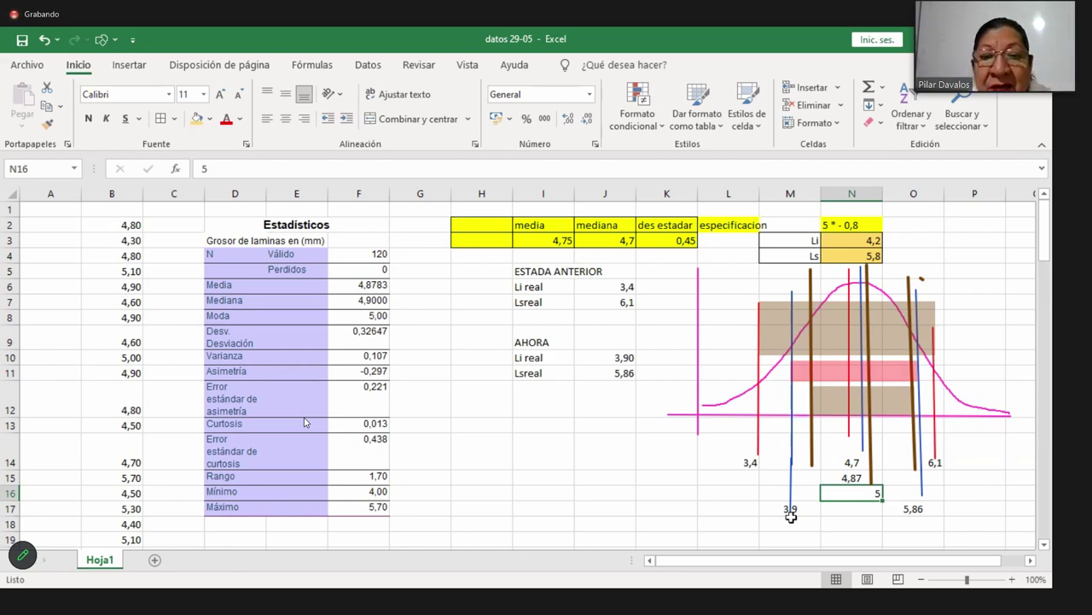
- Fill the AHORA block I9:J11 with gold and add borders around all its cells
drag(524, 341, 605, 373)
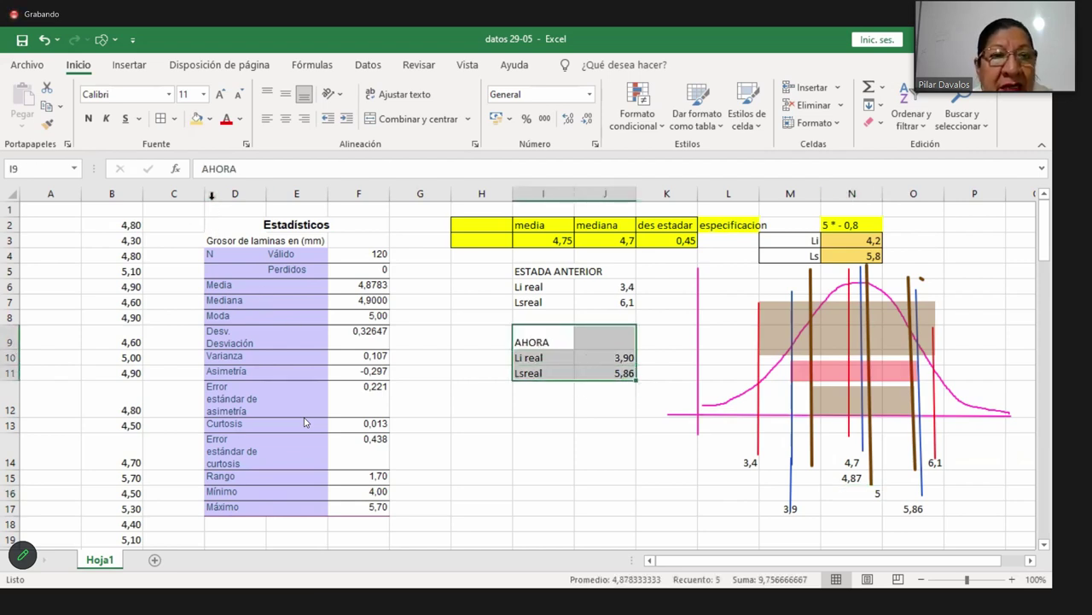
click(212, 121)
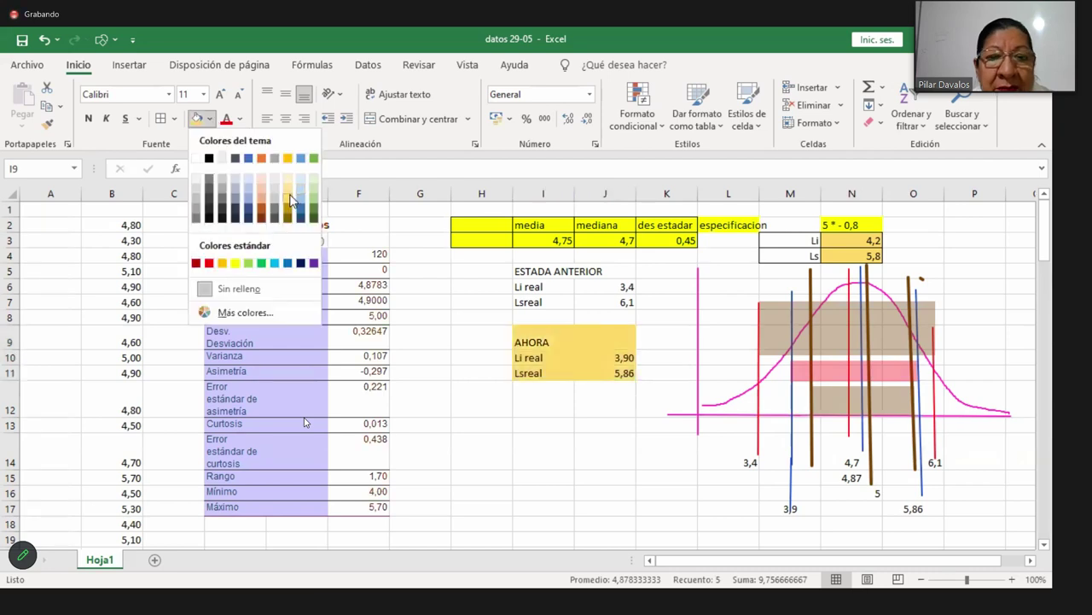
click(171, 127)
click(577, 399)
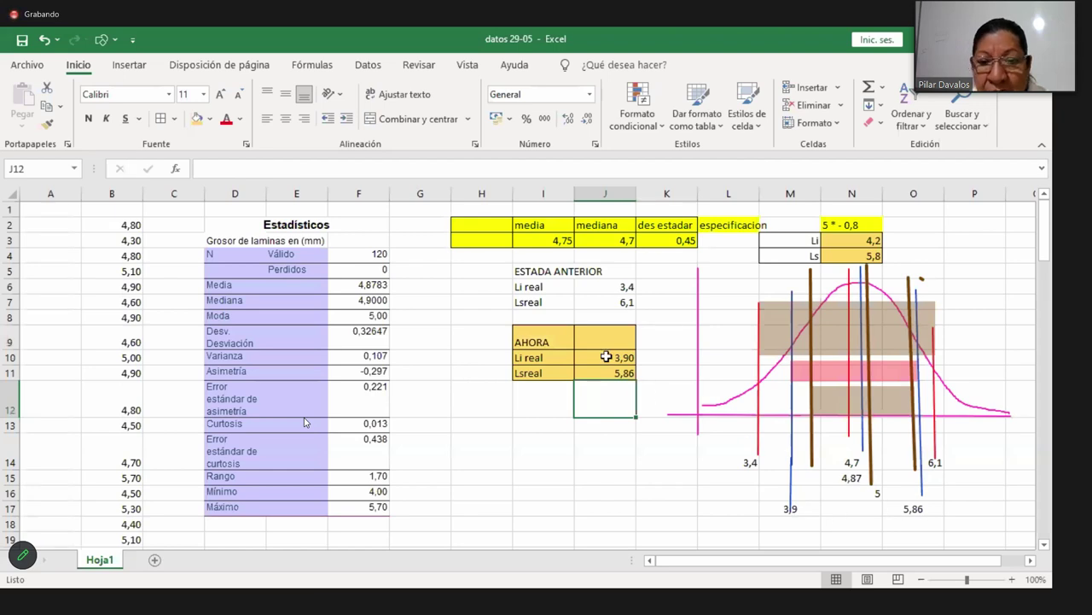
- Fill the previous state's real limit values in J6:J7 with light blue
drag(629, 286, 629, 301)
key(ctrl+c)
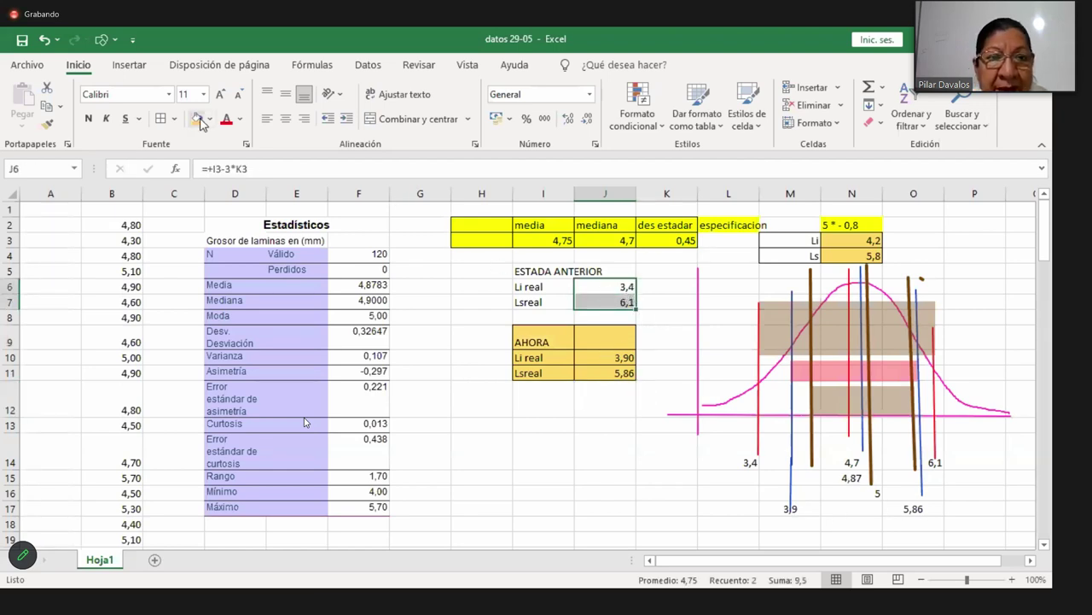
click(209, 118)
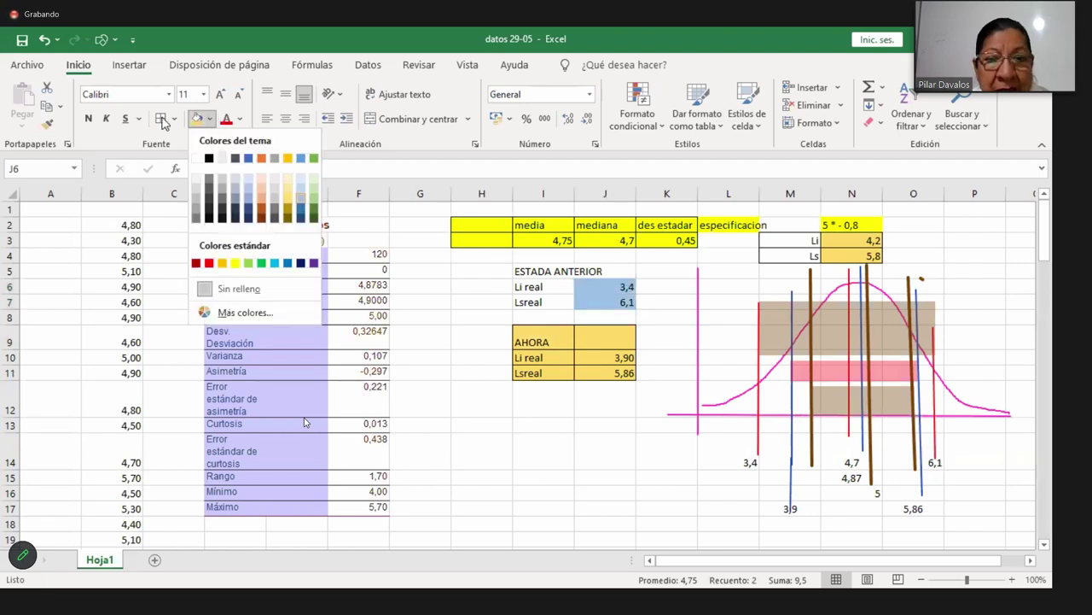
key(Escape)
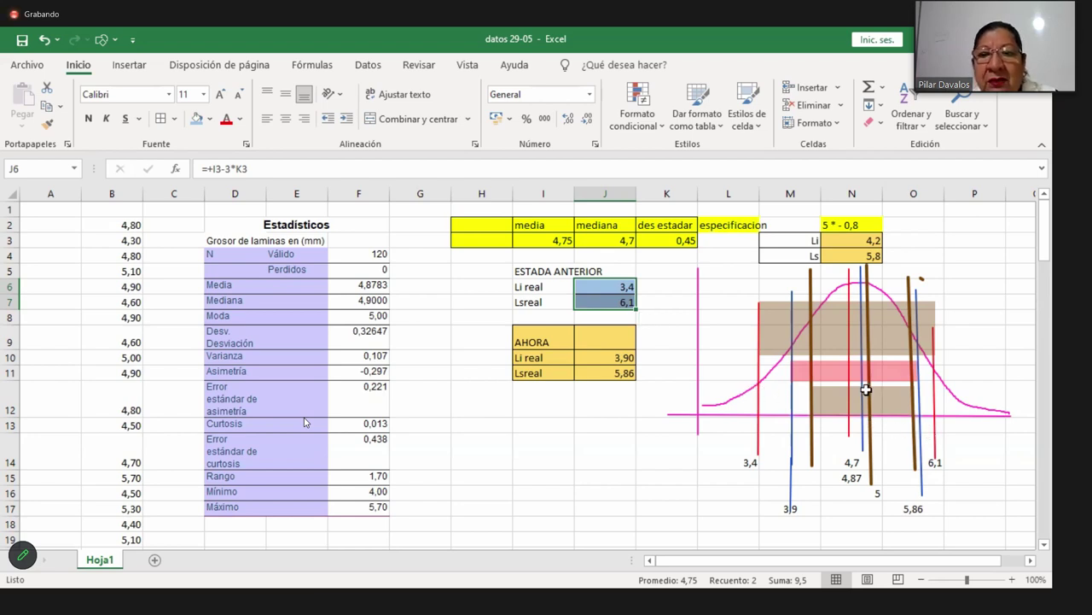
key(ctrl+v)
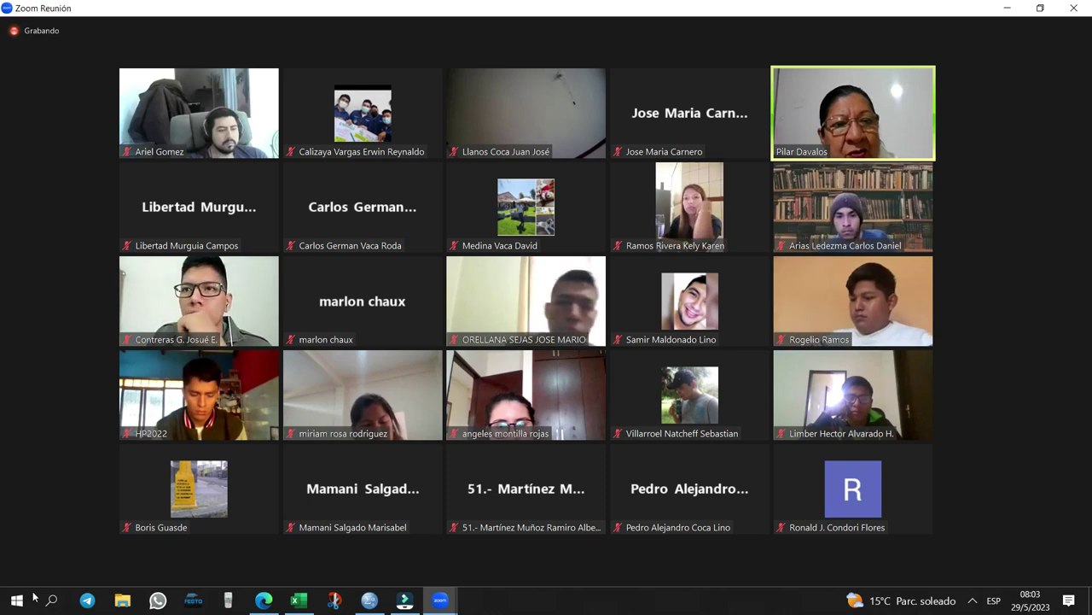
mouse_move(51, 584)
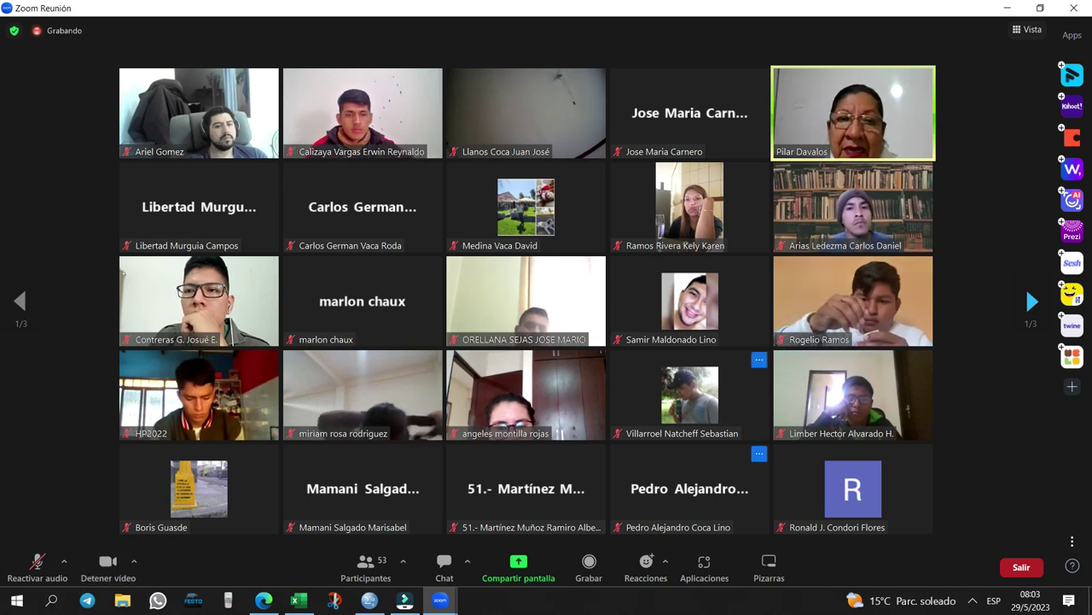
click(973, 600)
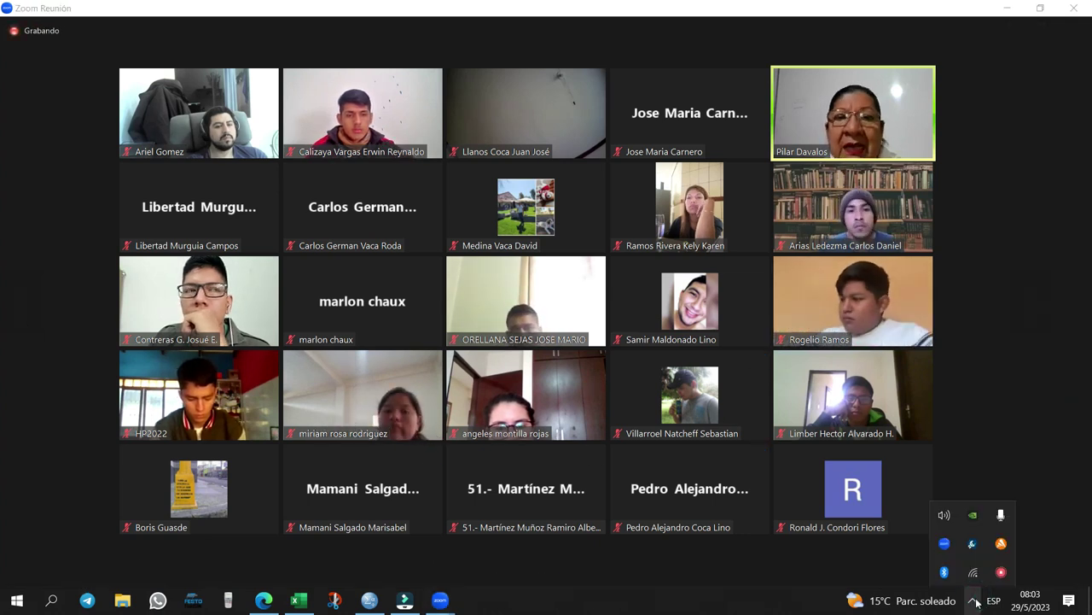
click(975, 602)
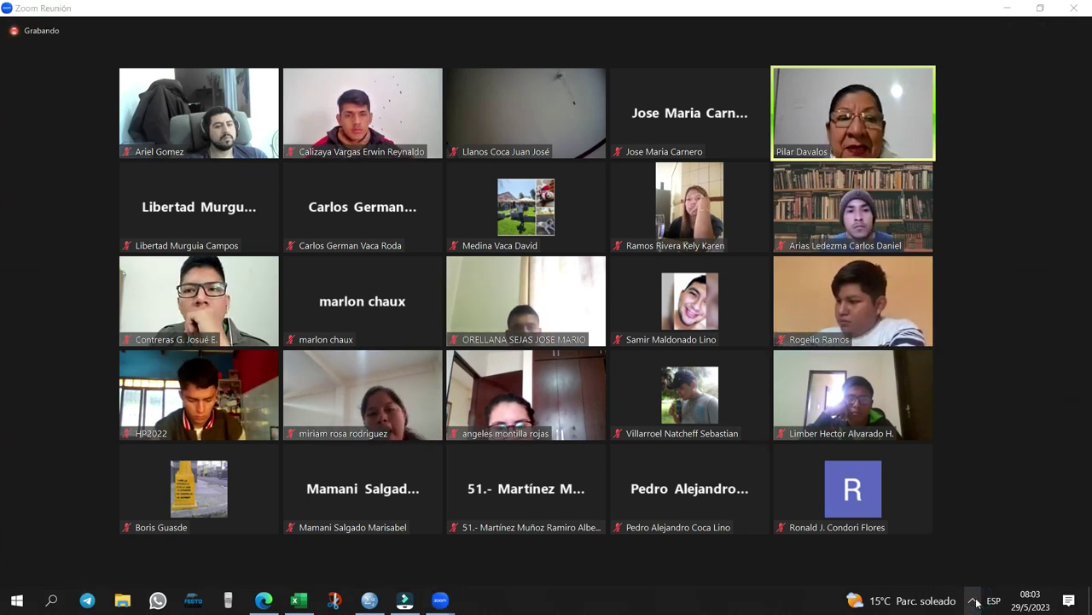